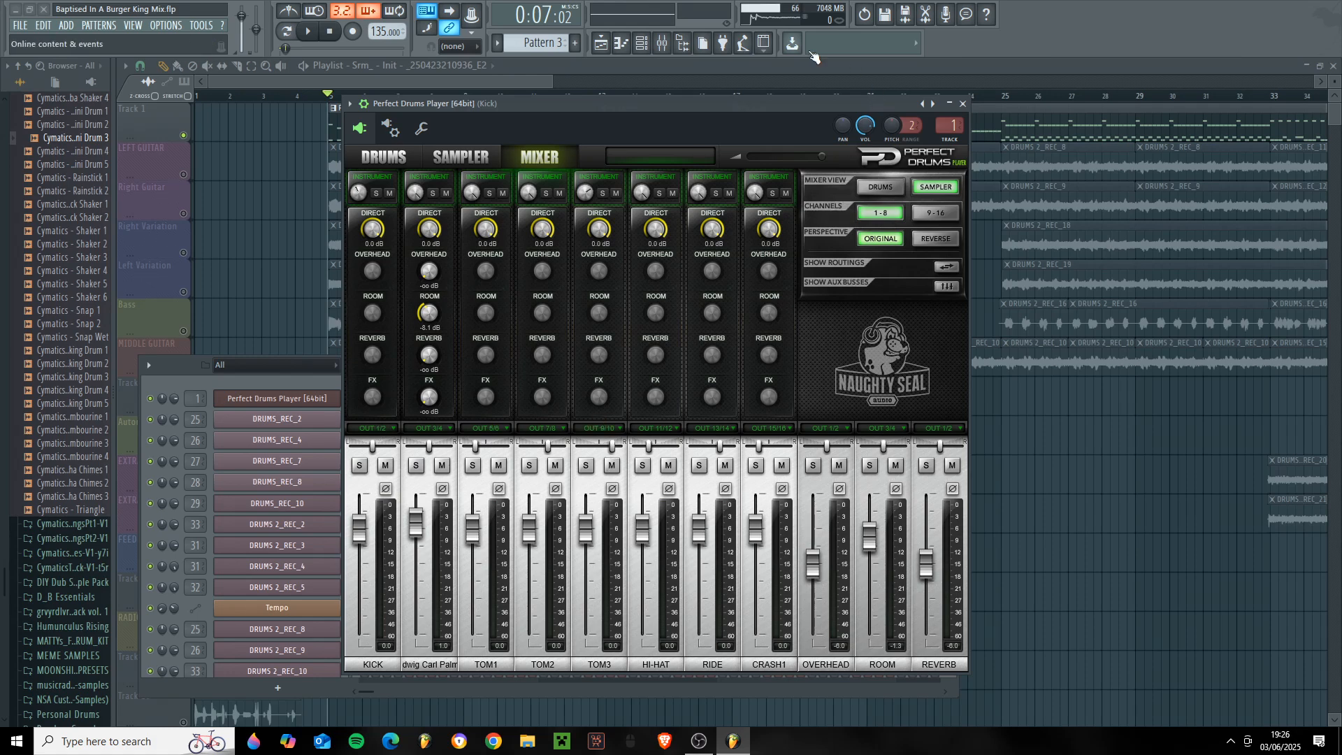
- Close the Perfect Drums Player and channel rack and show the mixer maximized with the Kick track's effects
{"action": "left_click", "coordinate": [962, 103]}
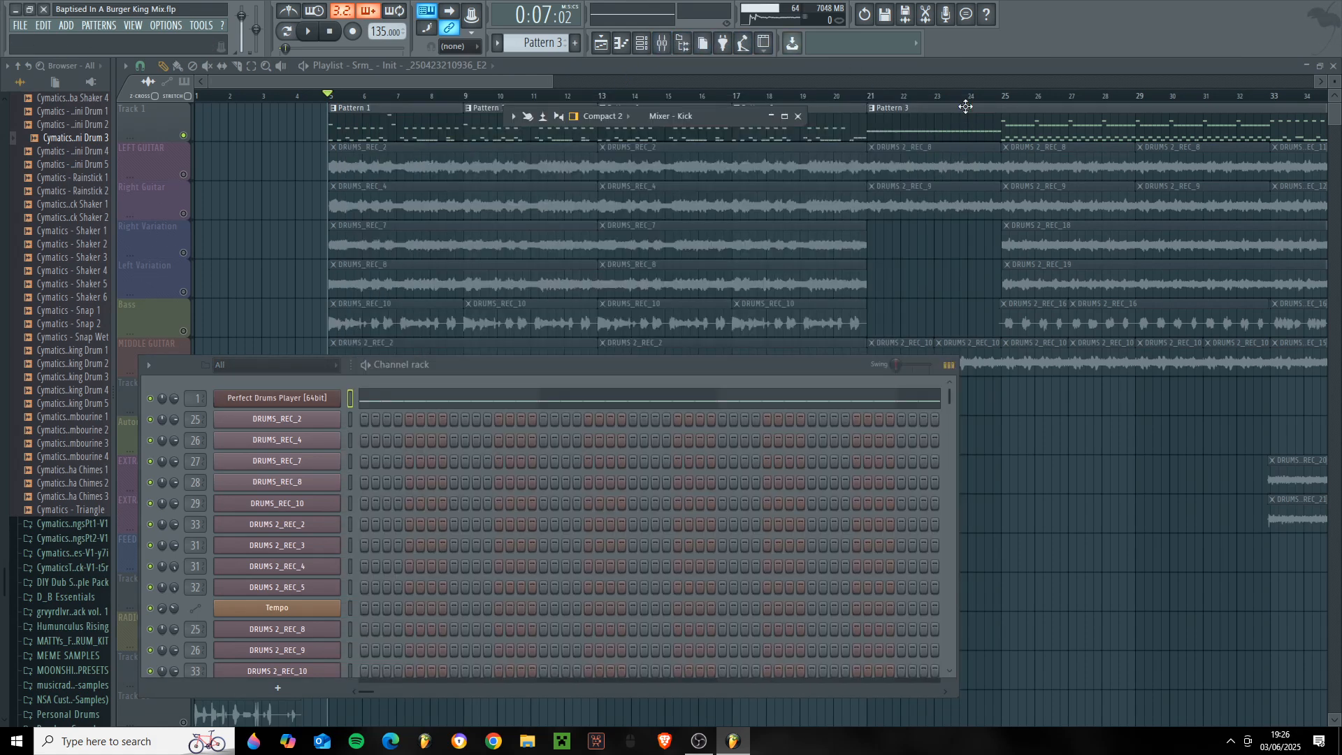
{"action": "key", "text": "F6"}
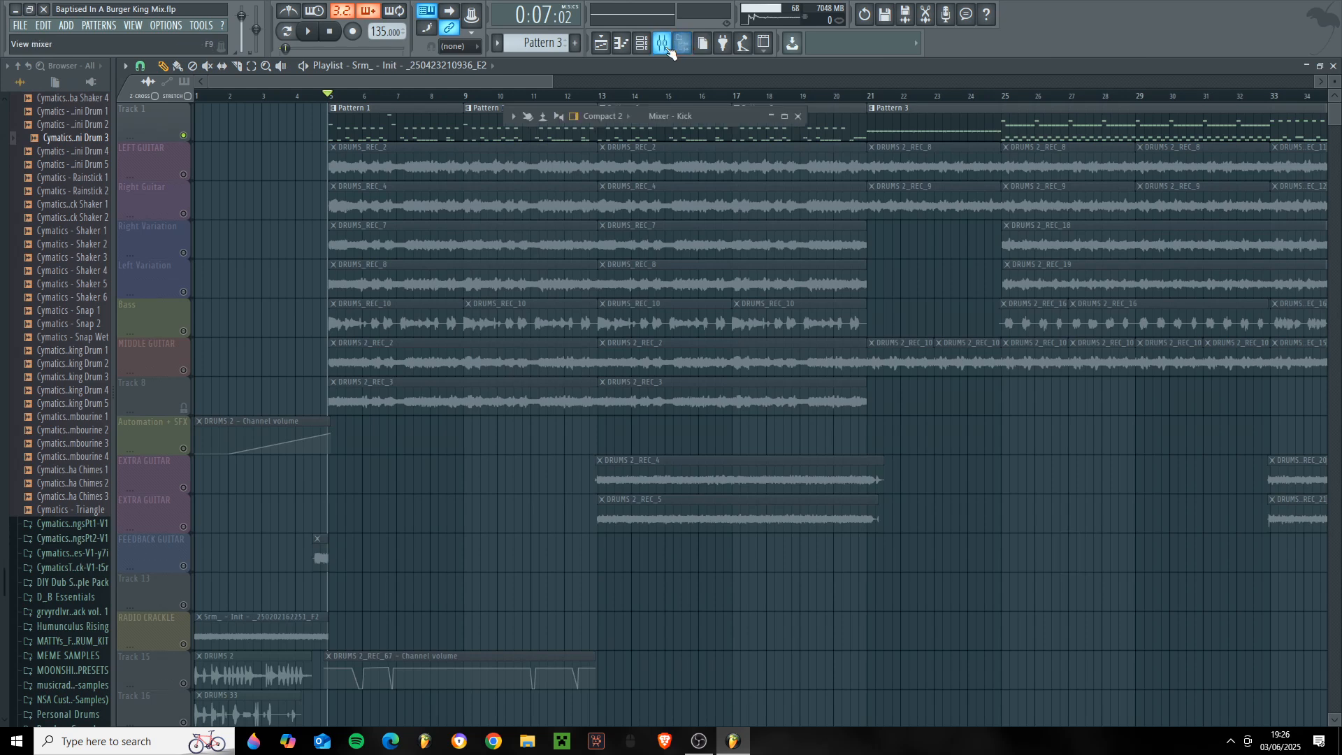
{"action": "left_click", "coordinate": [785, 116]}
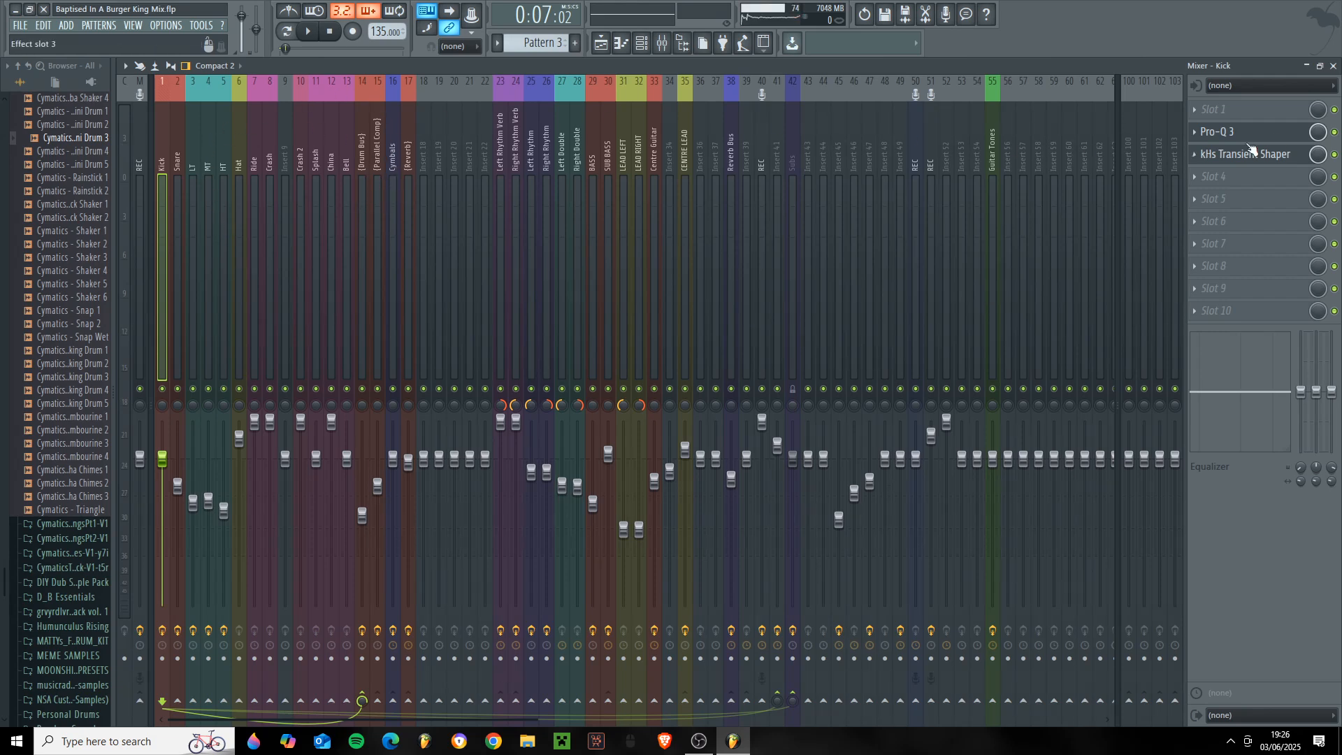
{"action": "left_click", "coordinate": [1334, 65]}
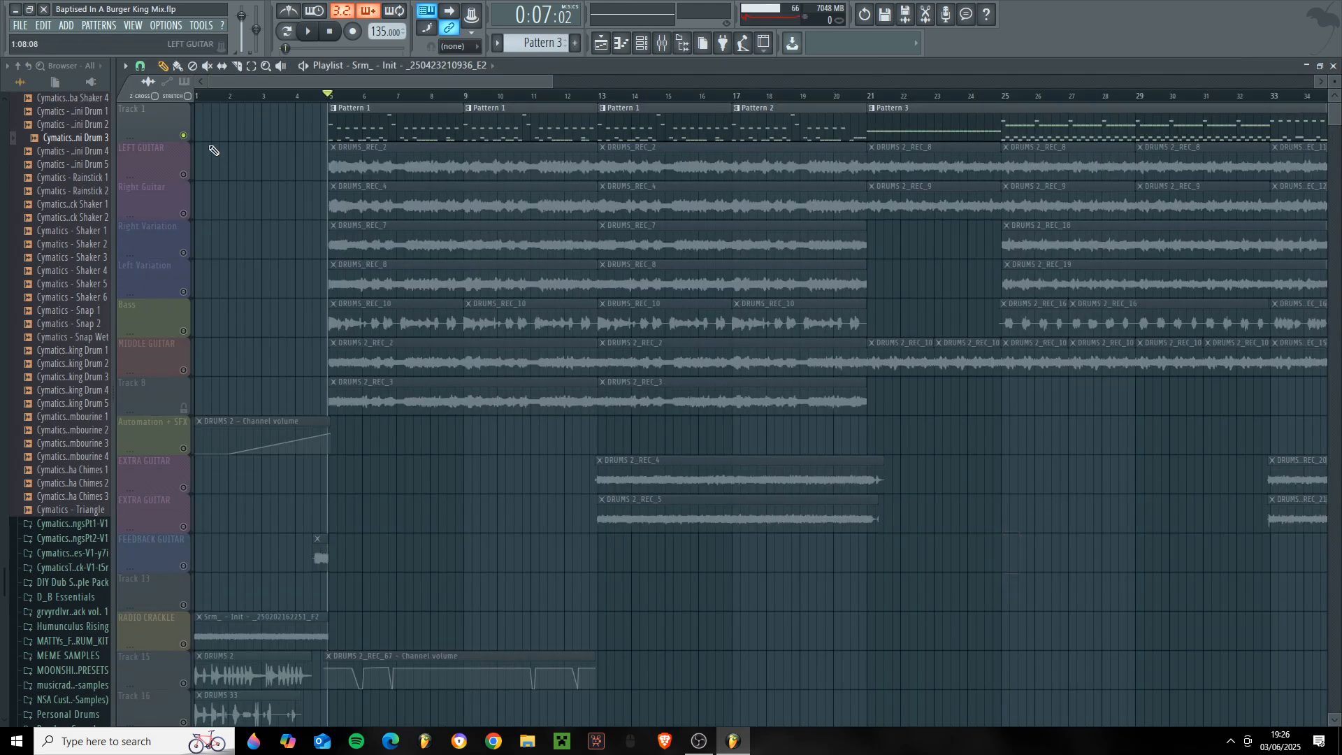
{"action": "key", "text": "F9"}
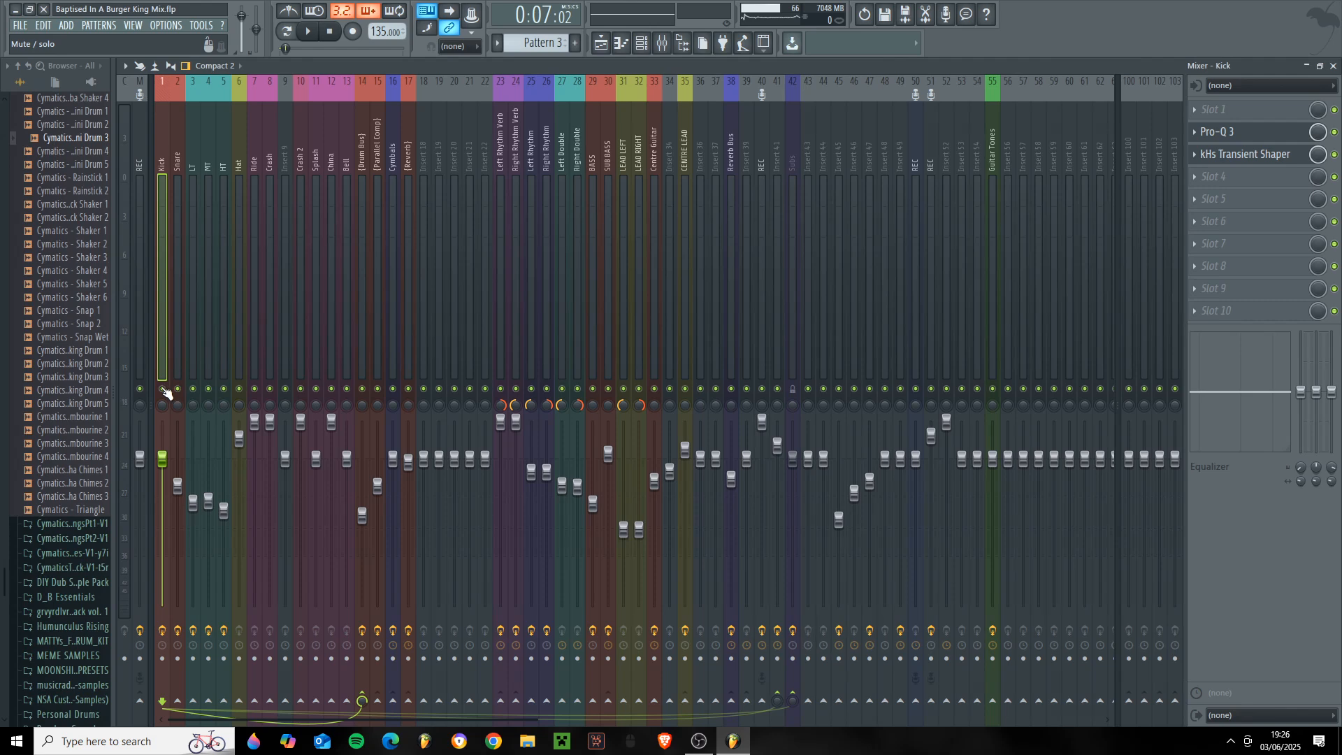
- Solo the Kick mixer track and play the song to audition the kick with its effect slots on and off
{"action": "right_click", "coordinate": [163, 389]}
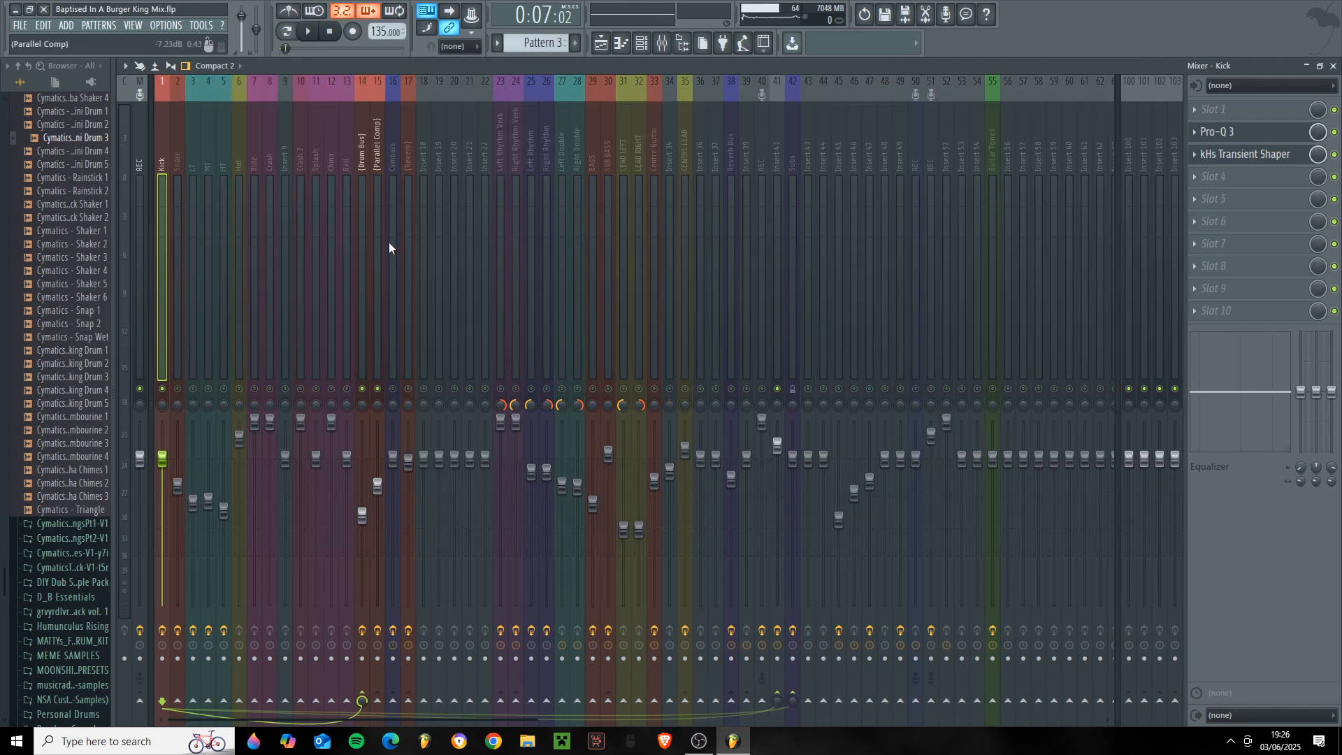
{"action": "key", "text": "space"}
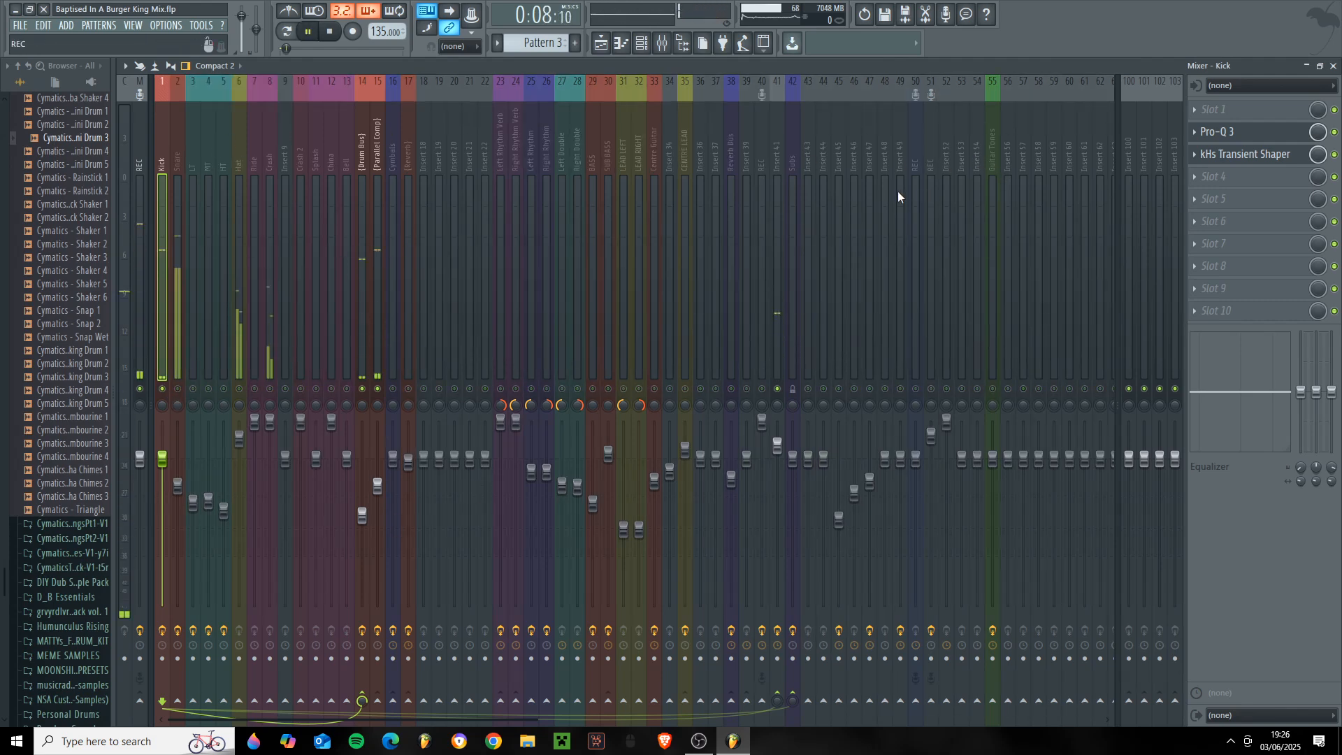
{"action": "key", "text": "space"}
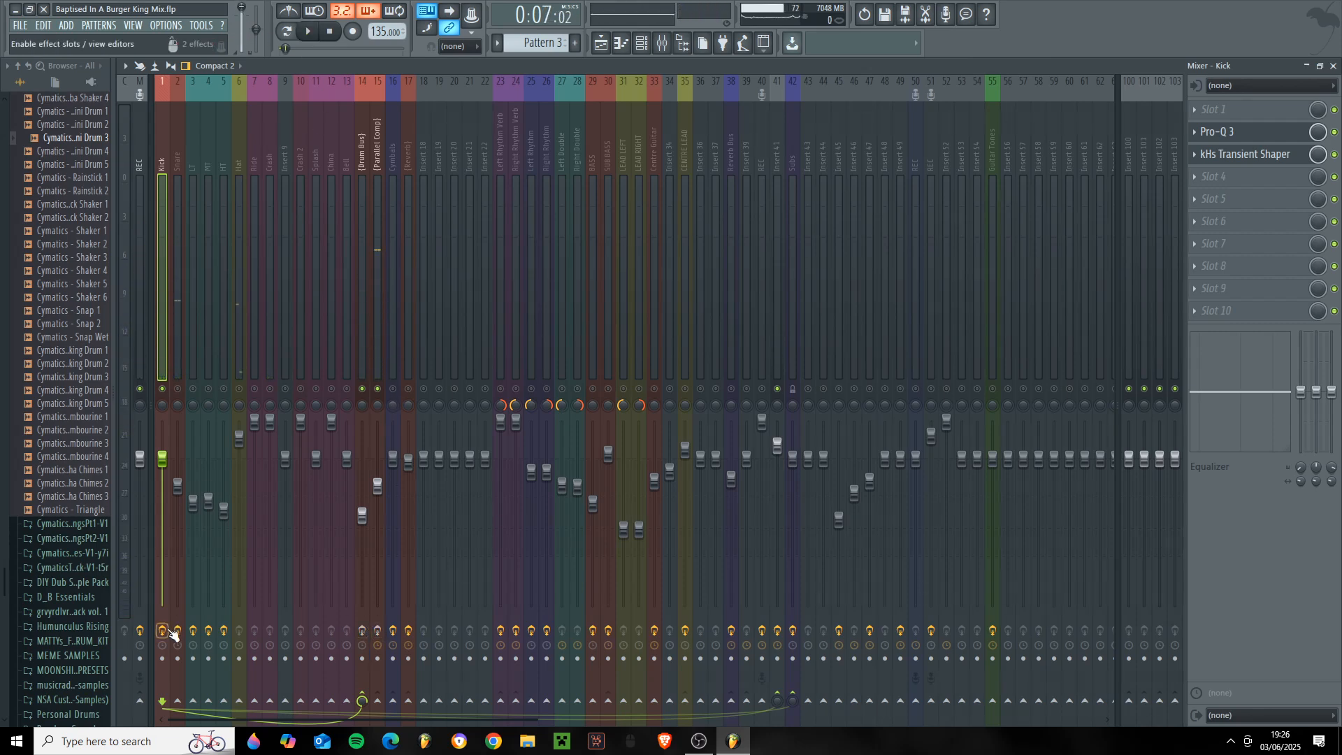
{"action": "key", "text": "space"}
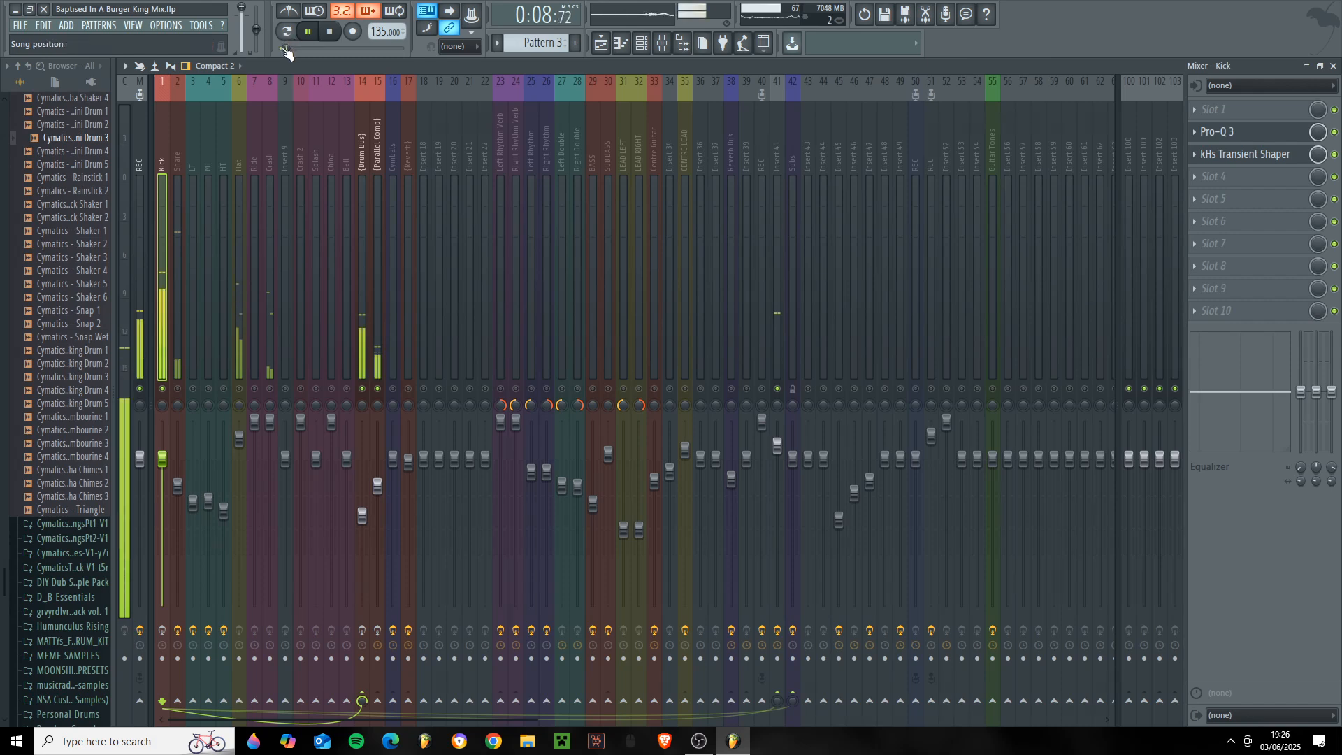
{"action": "mouse_move", "coordinate": [140, 458]}
{"action": "left_mouse_down"}
{"action": "mouse_move", "coordinate": [139, 422]}
{"action": "mouse_move", "coordinate": [140, 460]}
{"action": "left_mouse_up"}
{"action": "key", "text": "space"}
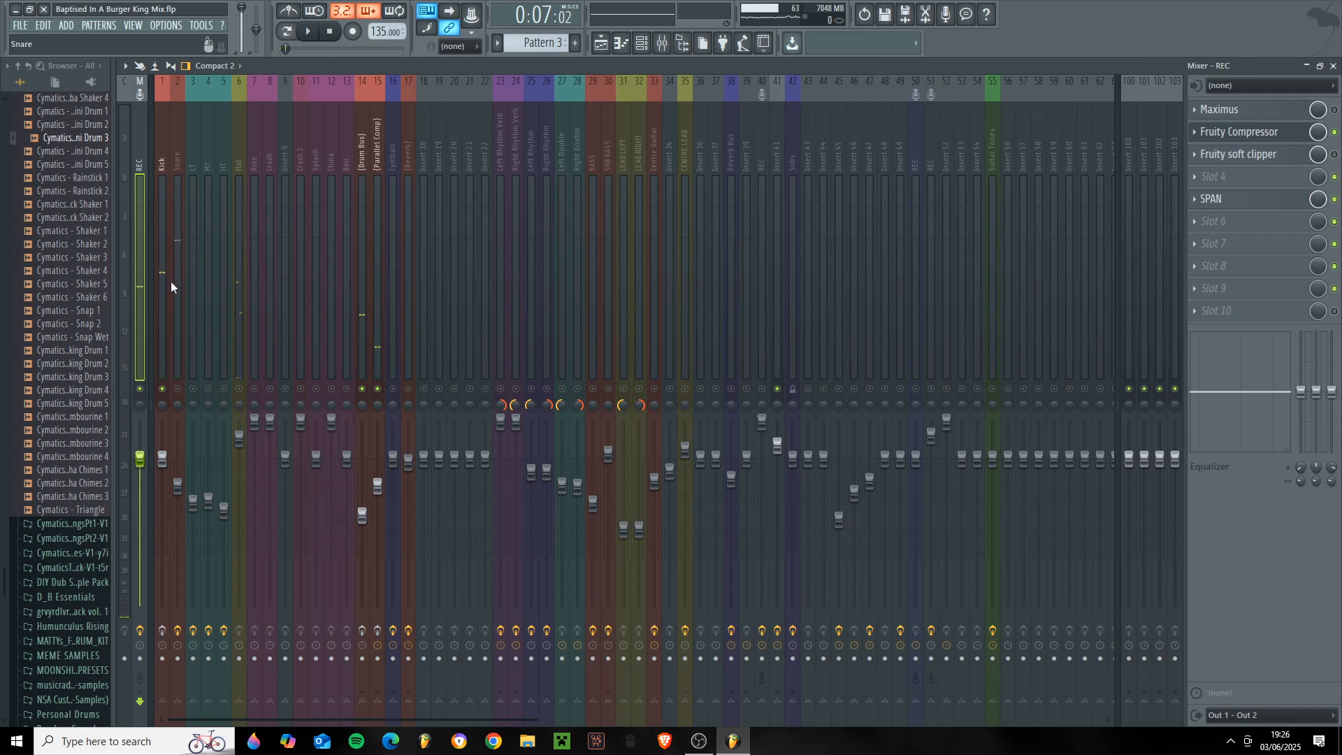
- Re-enable the Kick track's effect slots, leaving Pro-Q 3 active and the kHs Transient Shaper bypassed
{"action": "left_click", "coordinate": [167, 283]}
{"action": "left_click", "coordinate": [1279, 154]}
{"action": "left_click", "coordinate": [1292, 154]}
{"action": "left_click", "coordinate": [1228, 134]}
{"action": "left_click", "coordinate": [162, 630]}
{"action": "left_click", "coordinate": [1293, 133]}
{"action": "left_click", "coordinate": [1293, 154]}
{"action": "left_click", "coordinate": [1334, 132]}
- Open the Kick's Pro-Q 3 and examine its low boost, low cut and upper-mid cut bands
{"action": "left_click", "coordinate": [1305, 135]}
{"action": "left_click_drag", "start_coordinate": [519, 172], "coordinate": [550, 168]}
{"action": "left_click", "coordinate": [445, 297]}
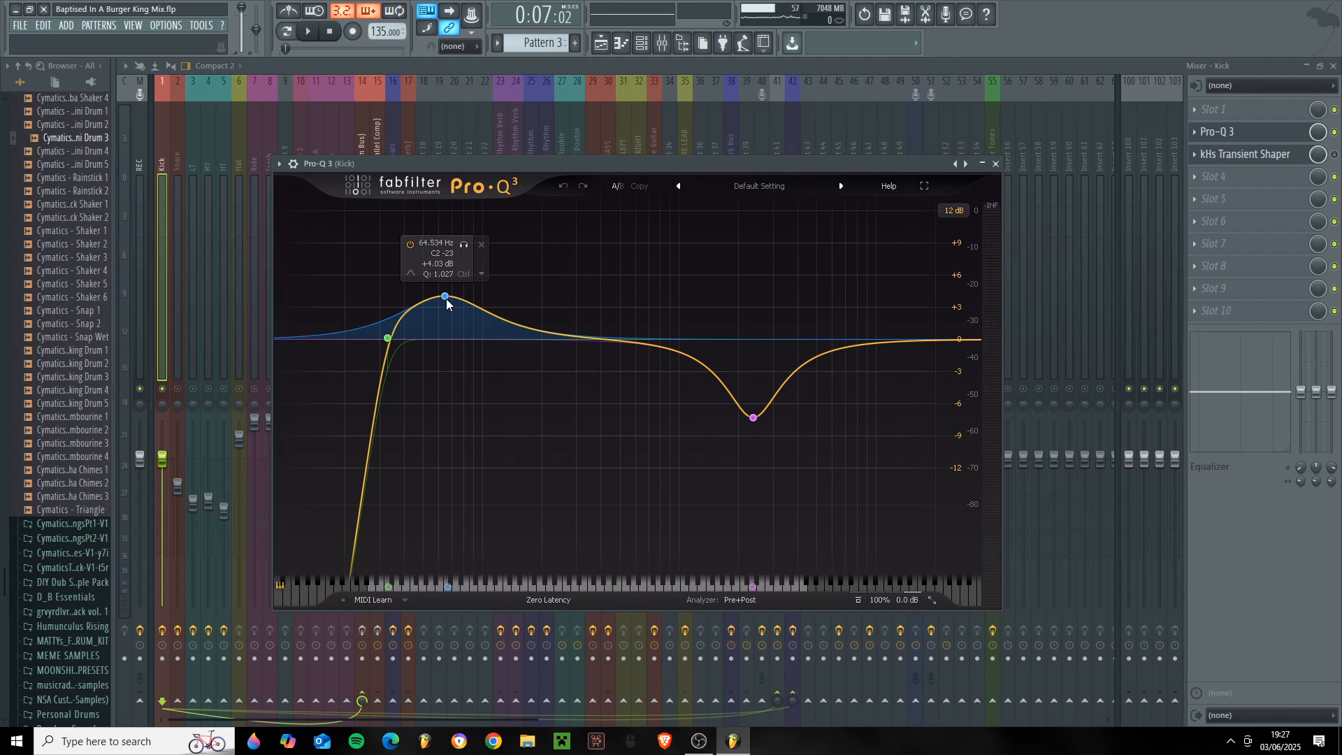
{"action": "left_click", "coordinate": [392, 343]}
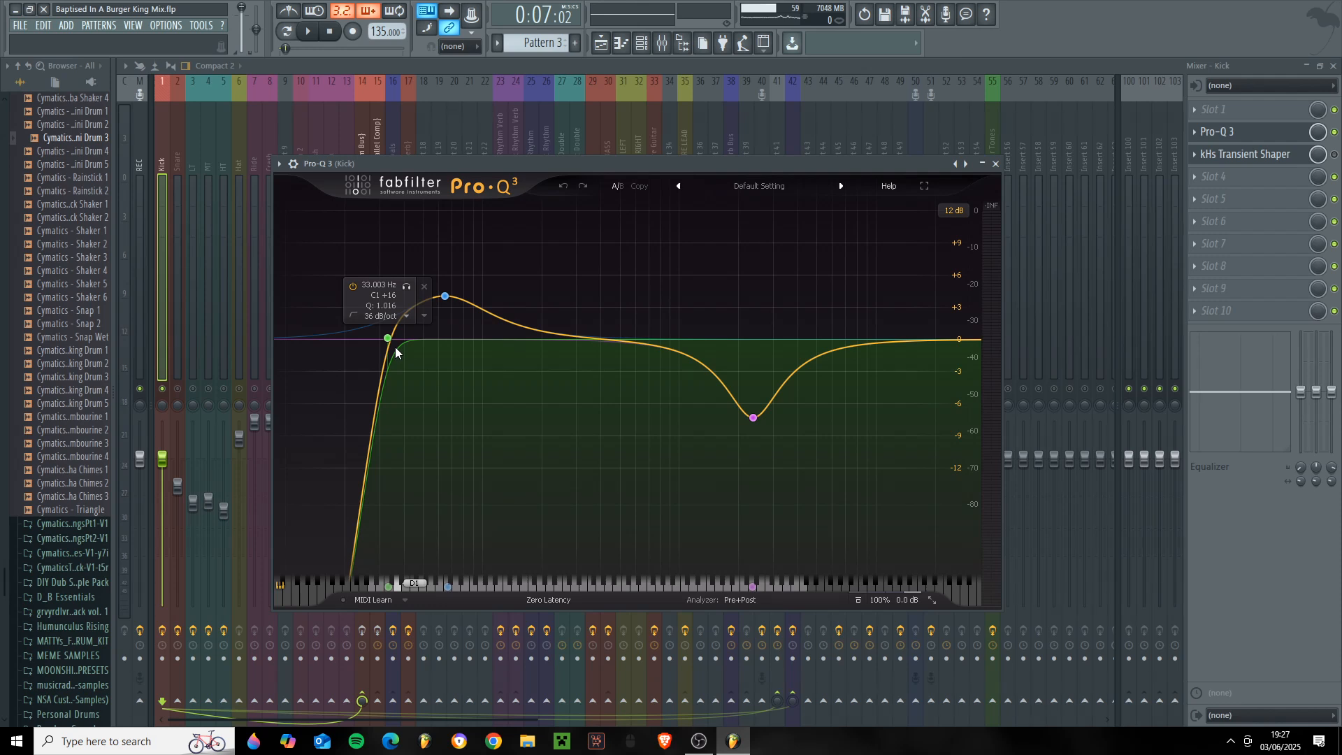
{"action": "mouse_move", "coordinate": [759, 425]}
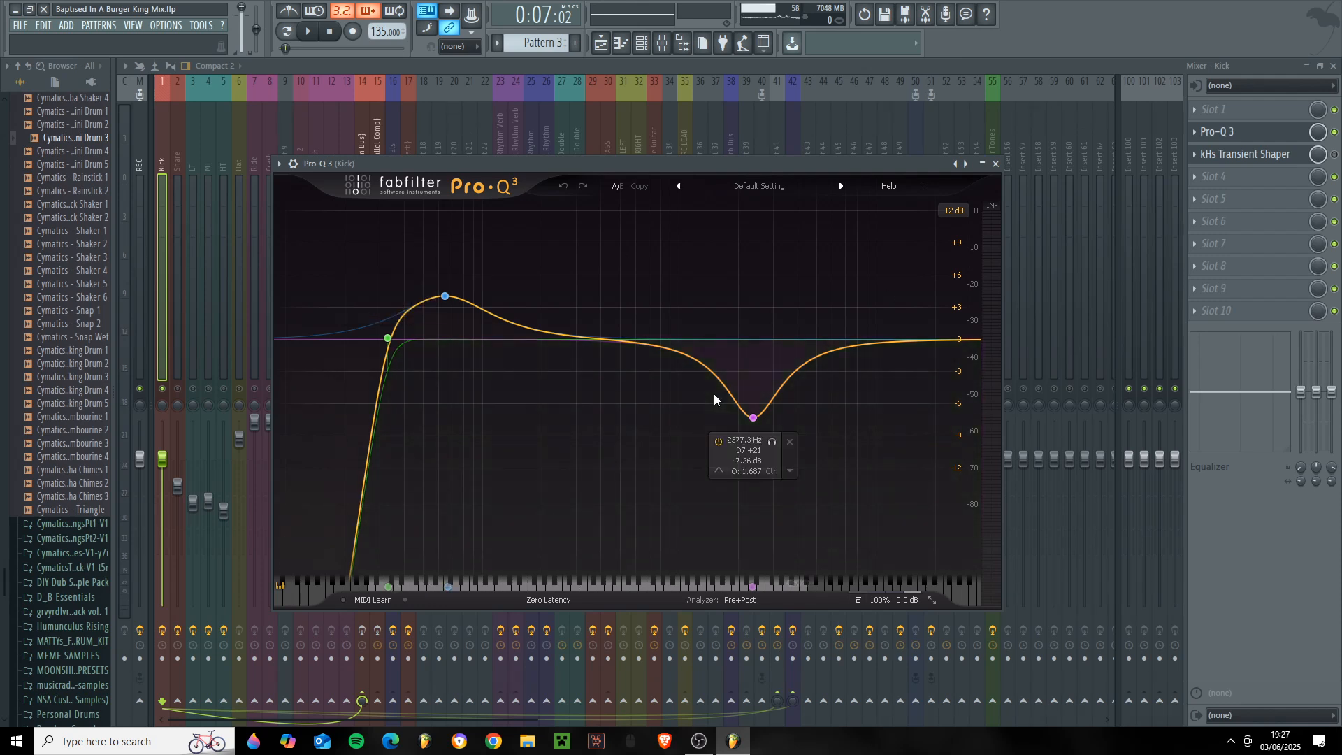
{"action": "left_click", "coordinate": [773, 443]}
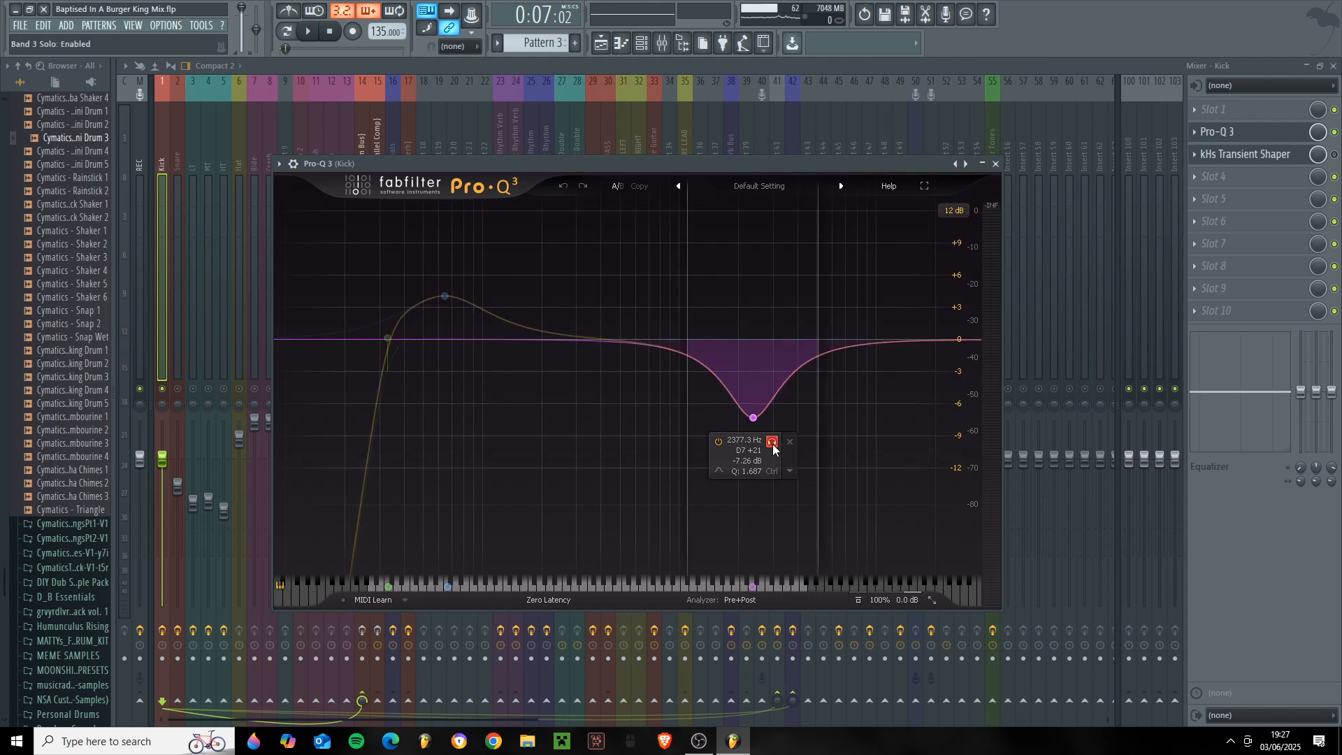
{"action": "left_click", "coordinate": [995, 164]}
- Enable the Kick's kHs Transient Shaper to review its settings, and audition the kick with and without its effects
{"action": "left_click", "coordinate": [1334, 154]}
{"action": "left_click", "coordinate": [1244, 154]}
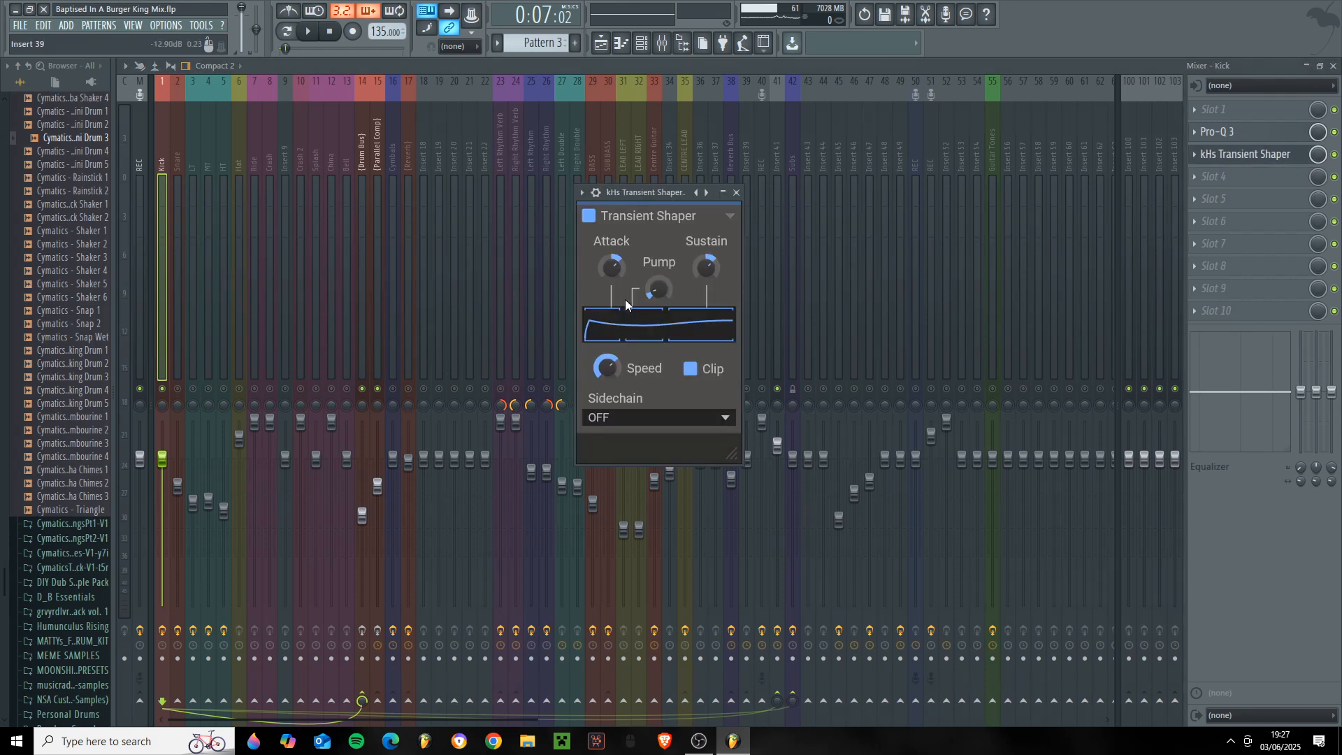
{"action": "left_click_drag", "start_coordinate": [663, 194], "coordinate": [699, 230]}
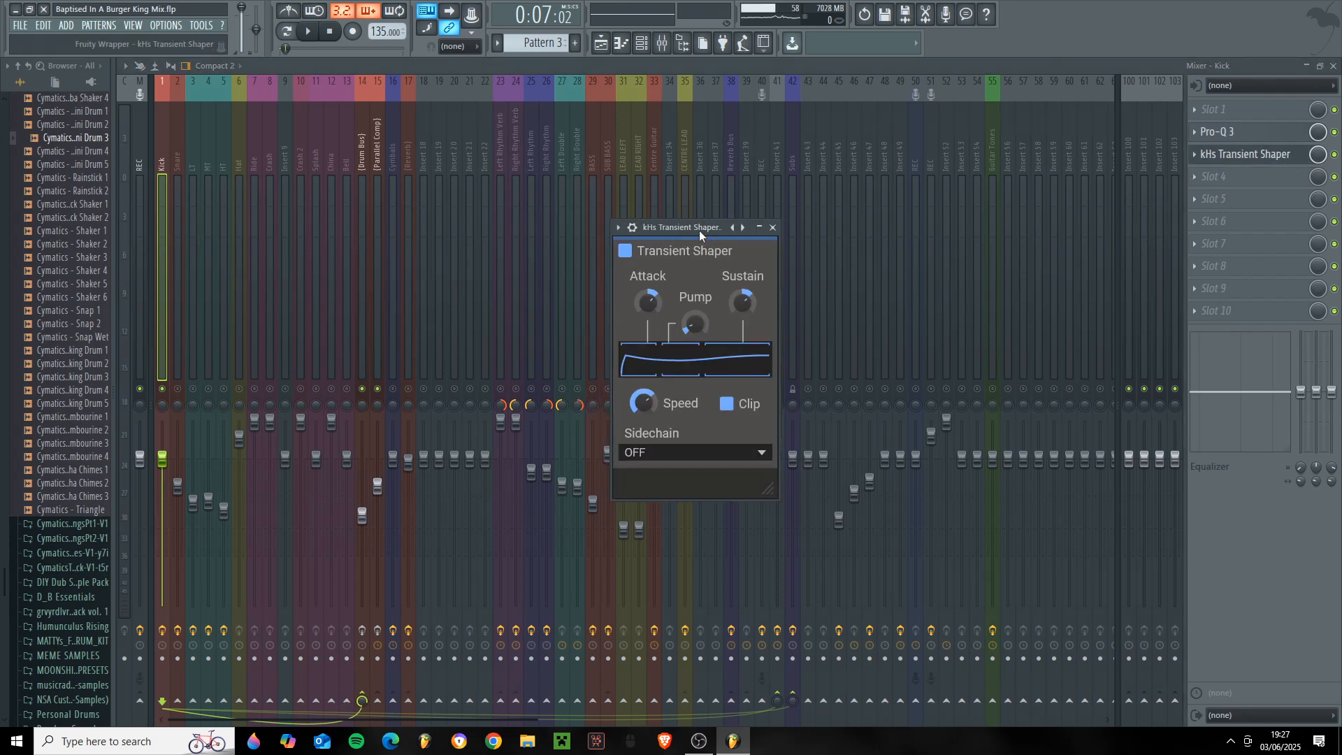
{"action": "left_click", "coordinate": [772, 227]}
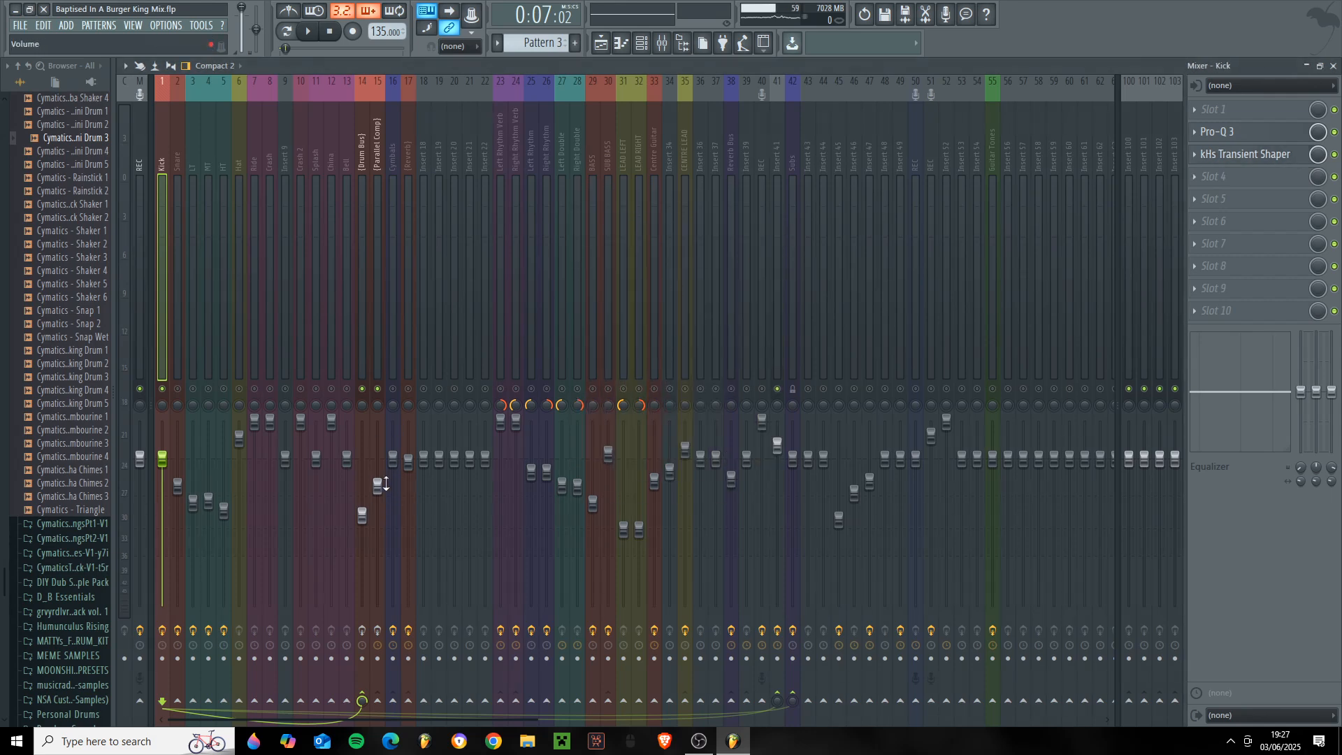
{"action": "key", "text": "space"}
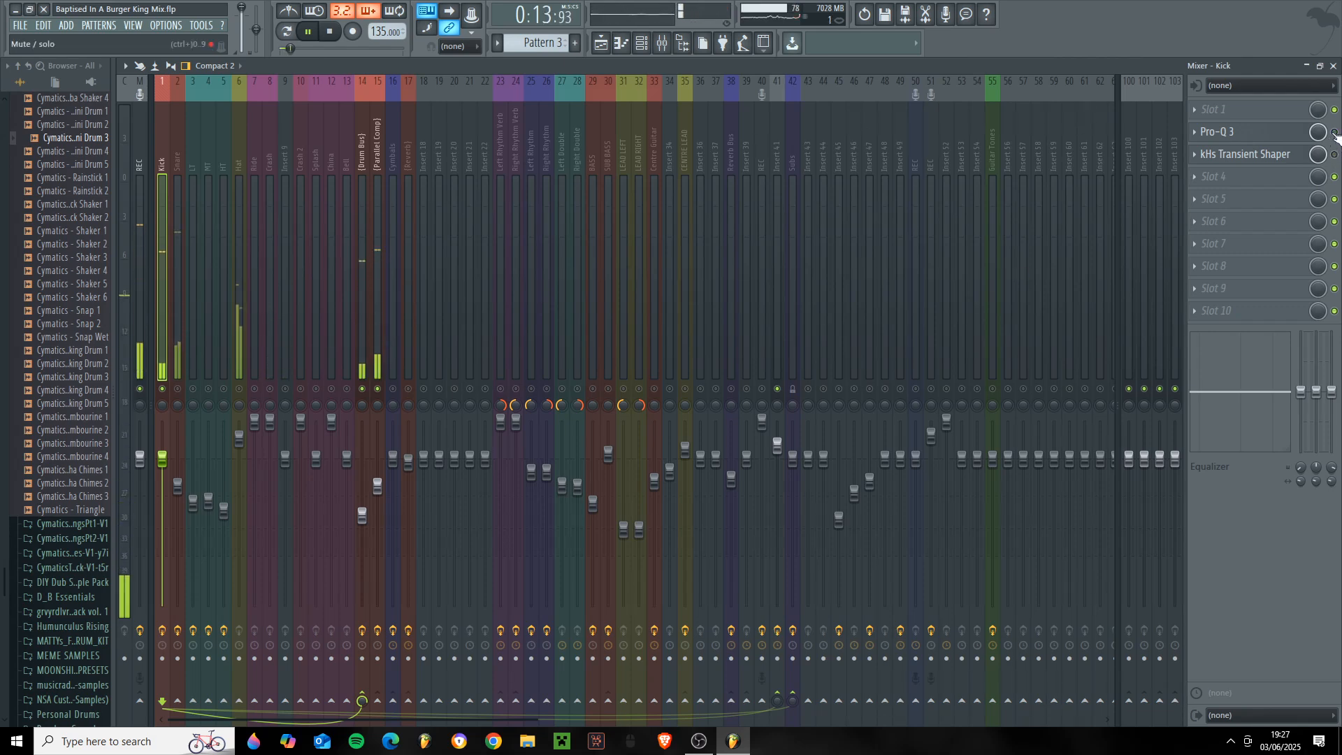
{"action": "key", "text": "space"}
- Solo the Snare mixer track, bypass all four of its effects and play the dry snare
{"action": "left_click", "coordinate": [180, 384]}
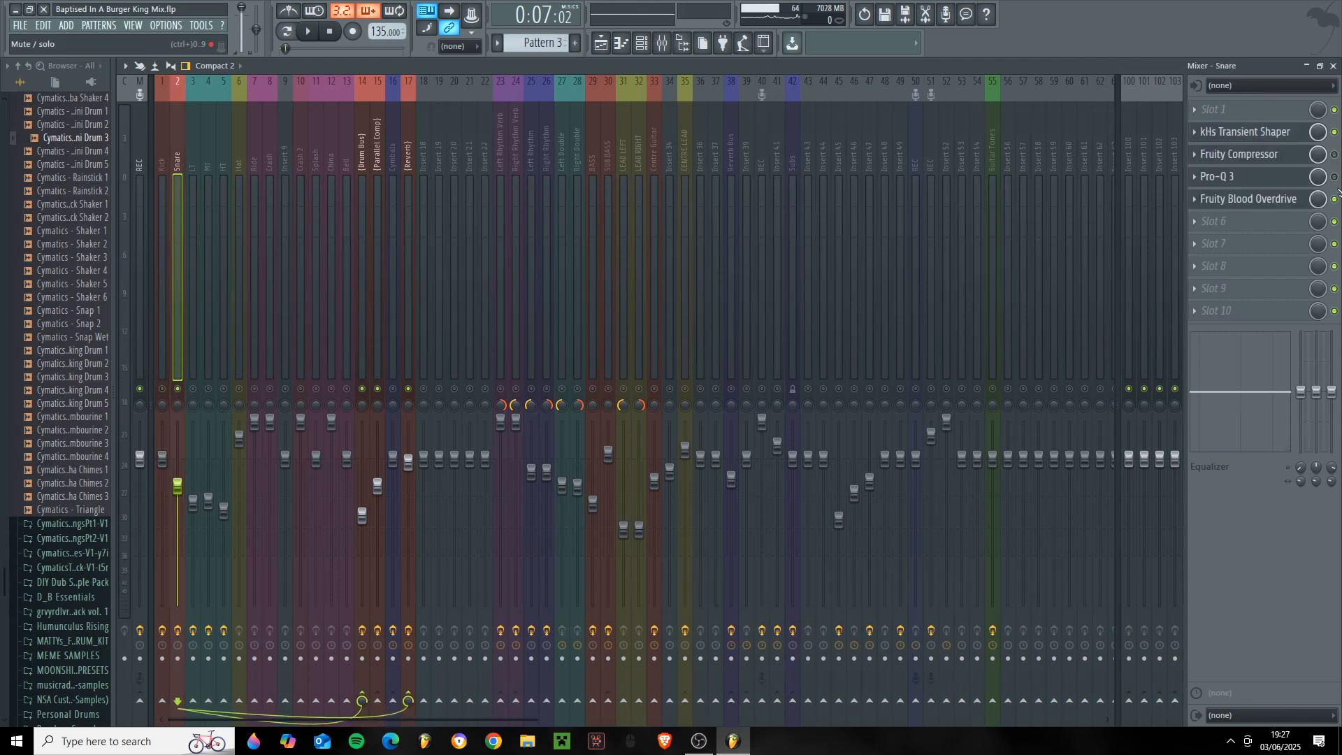
{"action": "left_click", "coordinate": [1293, 133]}
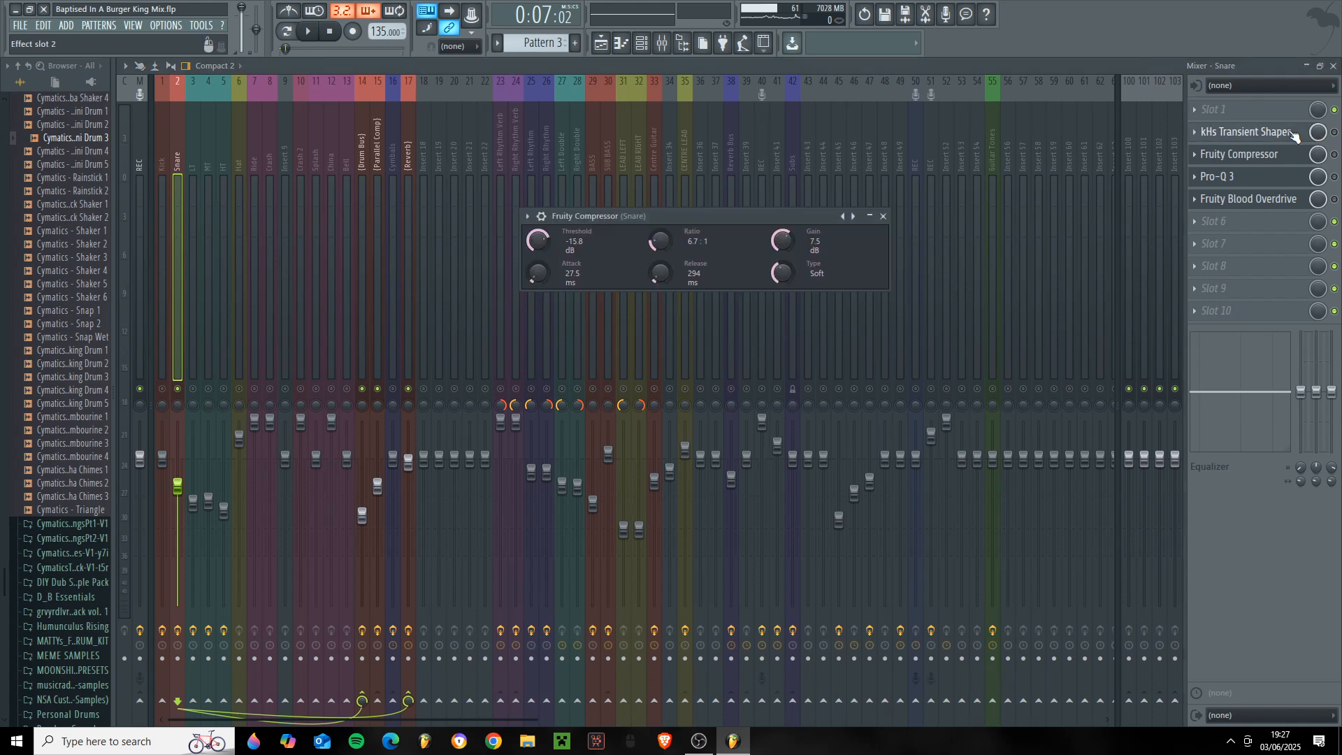
{"action": "key", "text": "space"}
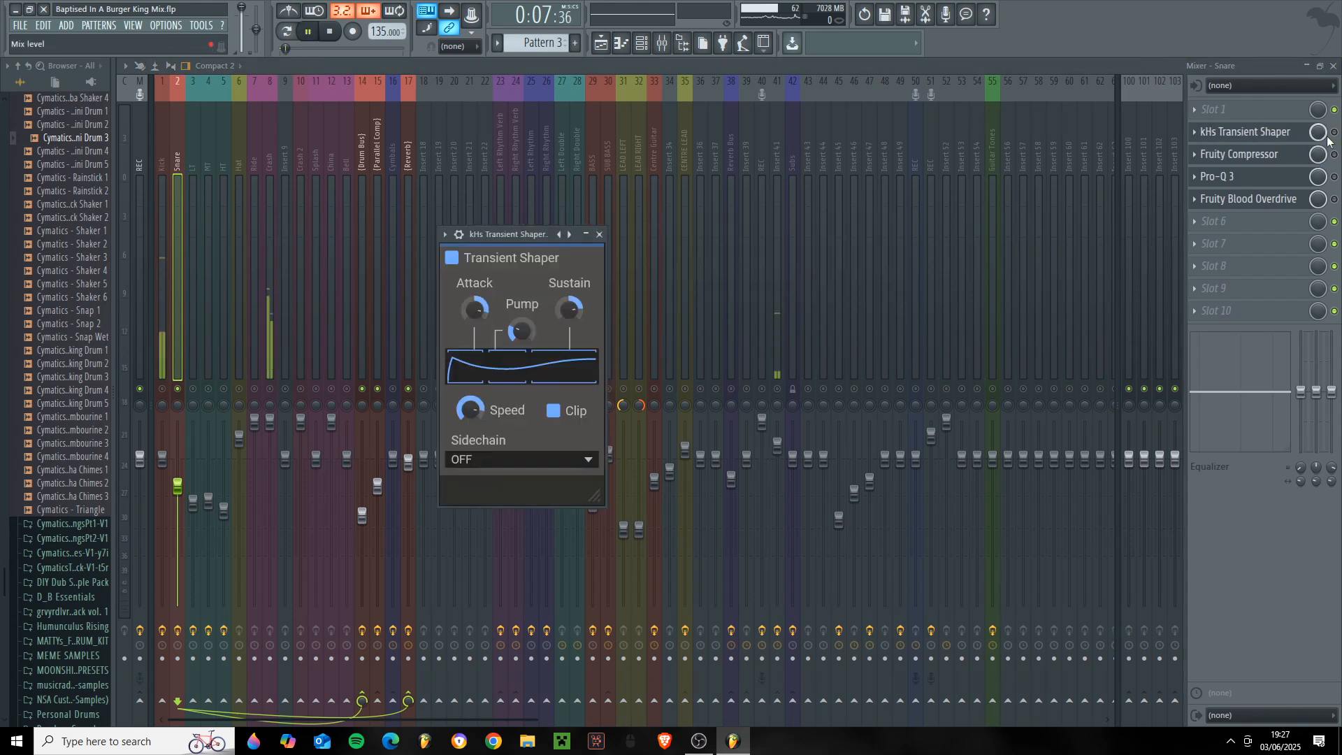
{"action": "key", "text": "space"}
- Enable the Snare's kHs Transient Shaper, audition the snare and show the effect's settings
{"action": "left_click", "coordinate": [1335, 130]}
{"action": "key", "text": "space"}
{"action": "key", "text": "space"}
{"action": "left_click", "coordinate": [1286, 132]}
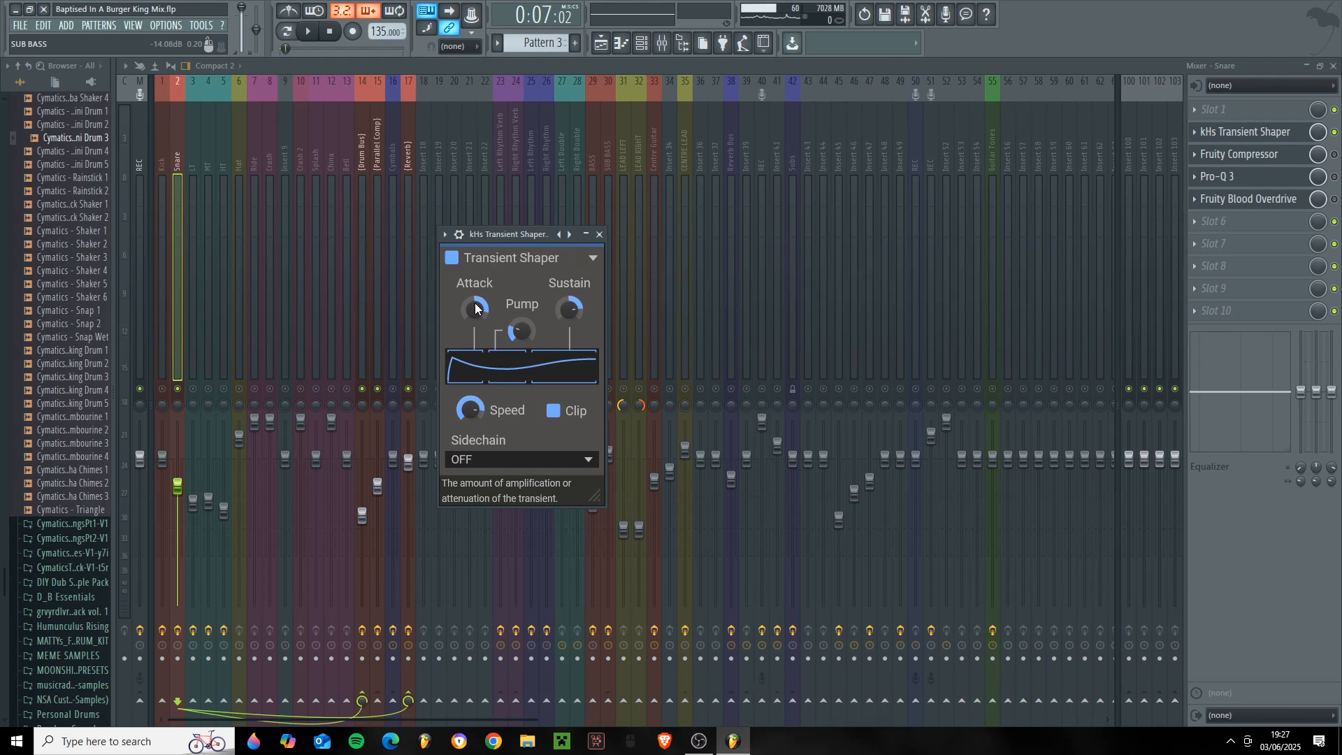
- Enable the Snare's Fruity Compressor and place its settings window in the middle of the mixer
{"action": "left_click", "coordinate": [1258, 154]}
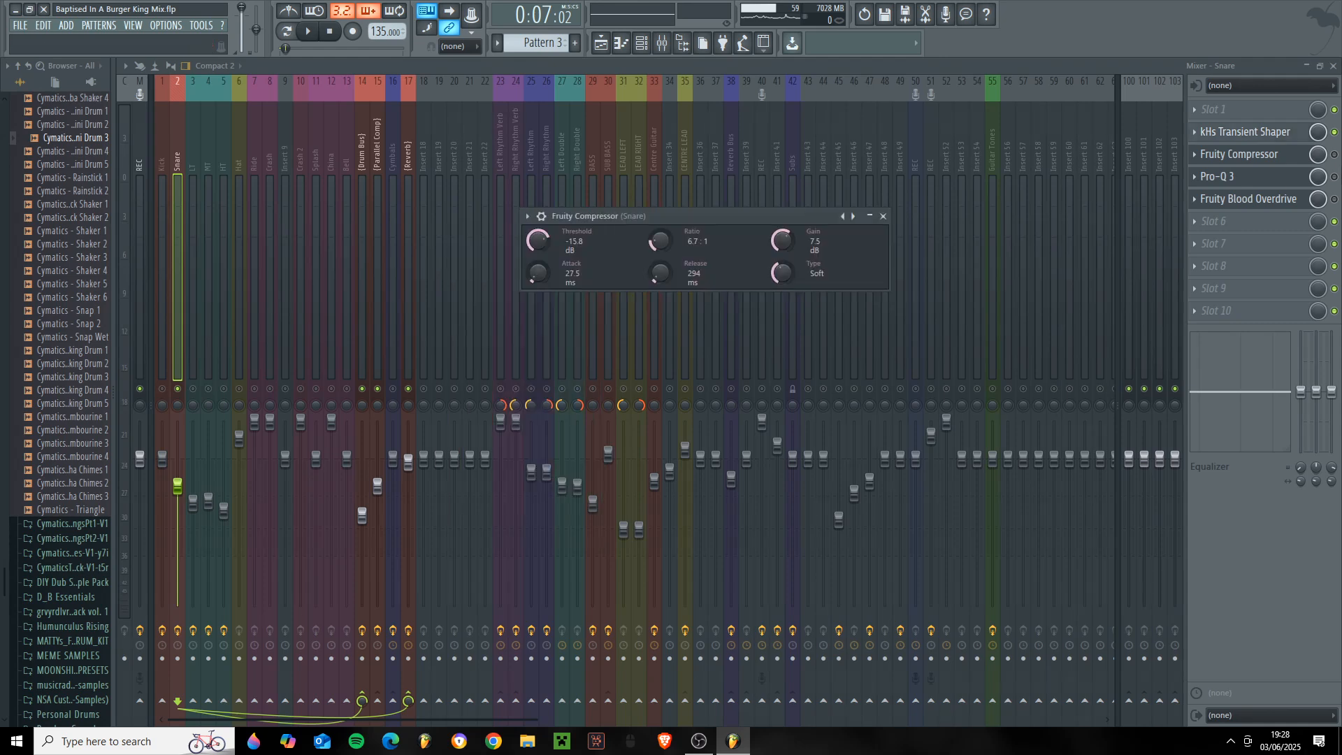
{"action": "left_click", "coordinate": [1334, 154]}
{"action": "left_click", "coordinate": [1270, 155]}
{"action": "mouse_move", "coordinate": [690, 217]}
{"action": "left_mouse_down"}
{"action": "mouse_move", "coordinate": [727, 211]}
{"action": "mouse_move", "coordinate": [699, 216]}
{"action": "left_mouse_up"}
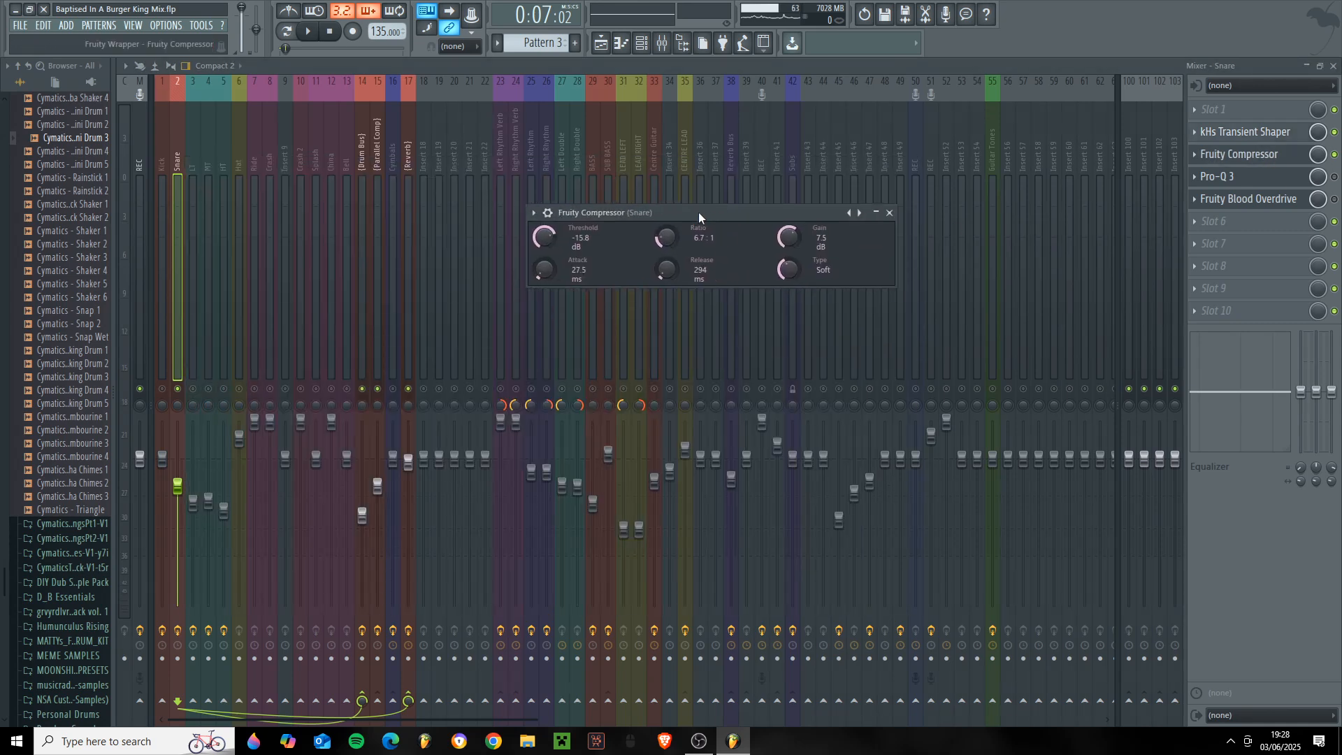
{"action": "left_click_drag", "start_coordinate": [699, 212], "coordinate": [727, 265]}
- Play the soloed snare to audition the Fruity Compressor together with the transient shaper
{"action": "key", "text": "space"}
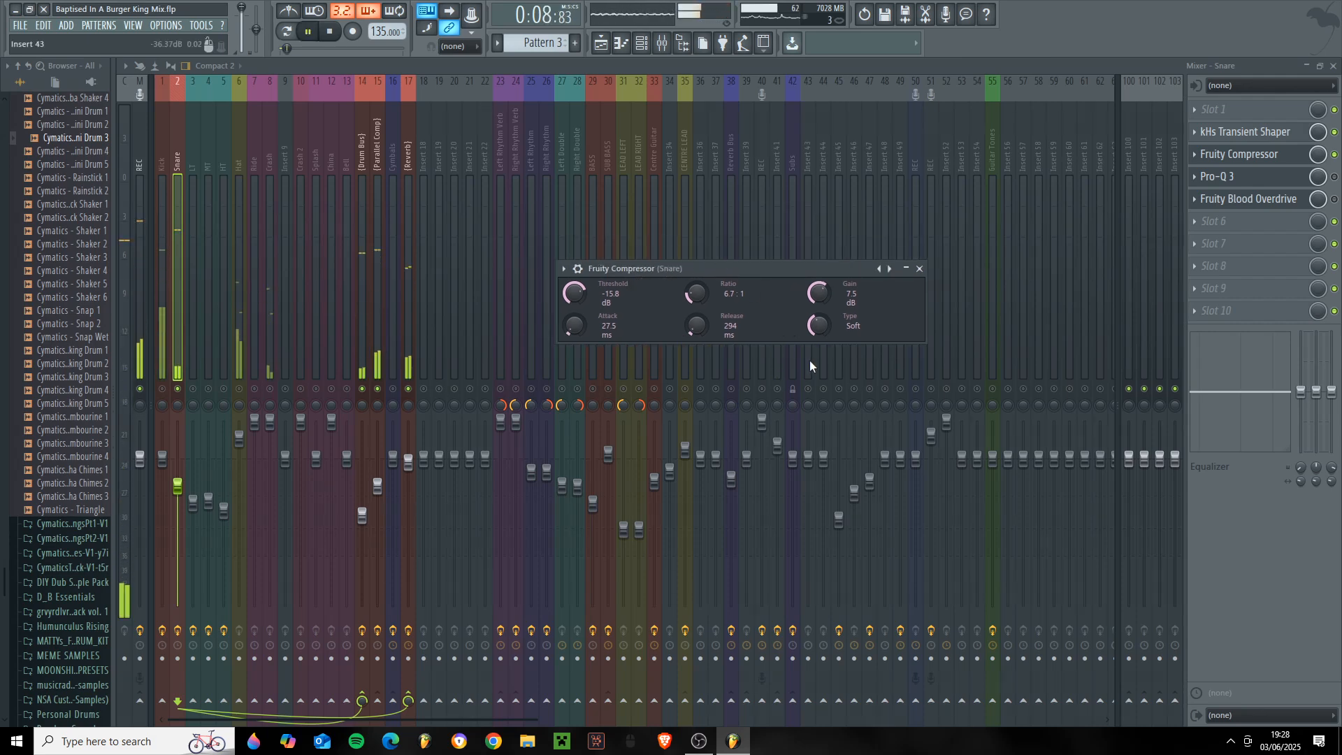
{"action": "key", "text": "space"}
{"action": "left_click_drag", "start_coordinate": [804, 271], "coordinate": [774, 281]}
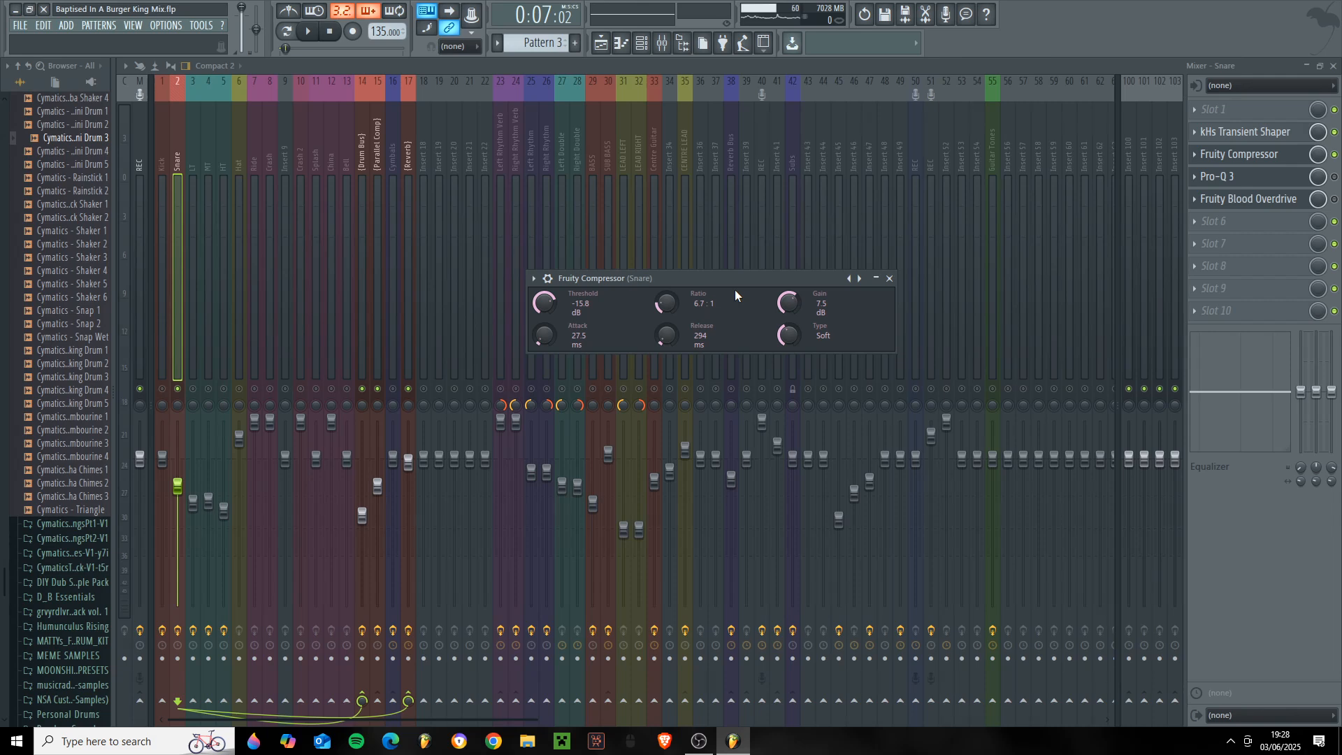
{"action": "key", "text": "space"}
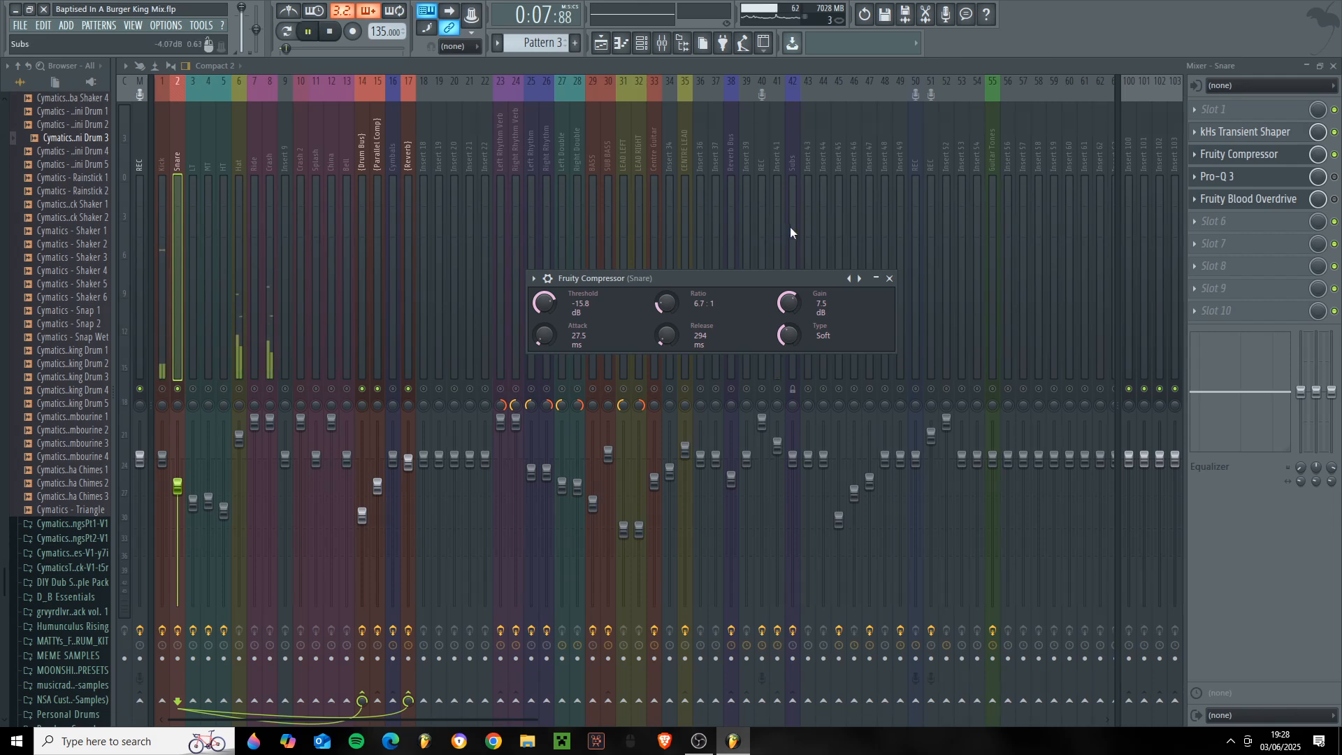
{"action": "key", "text": "space"}
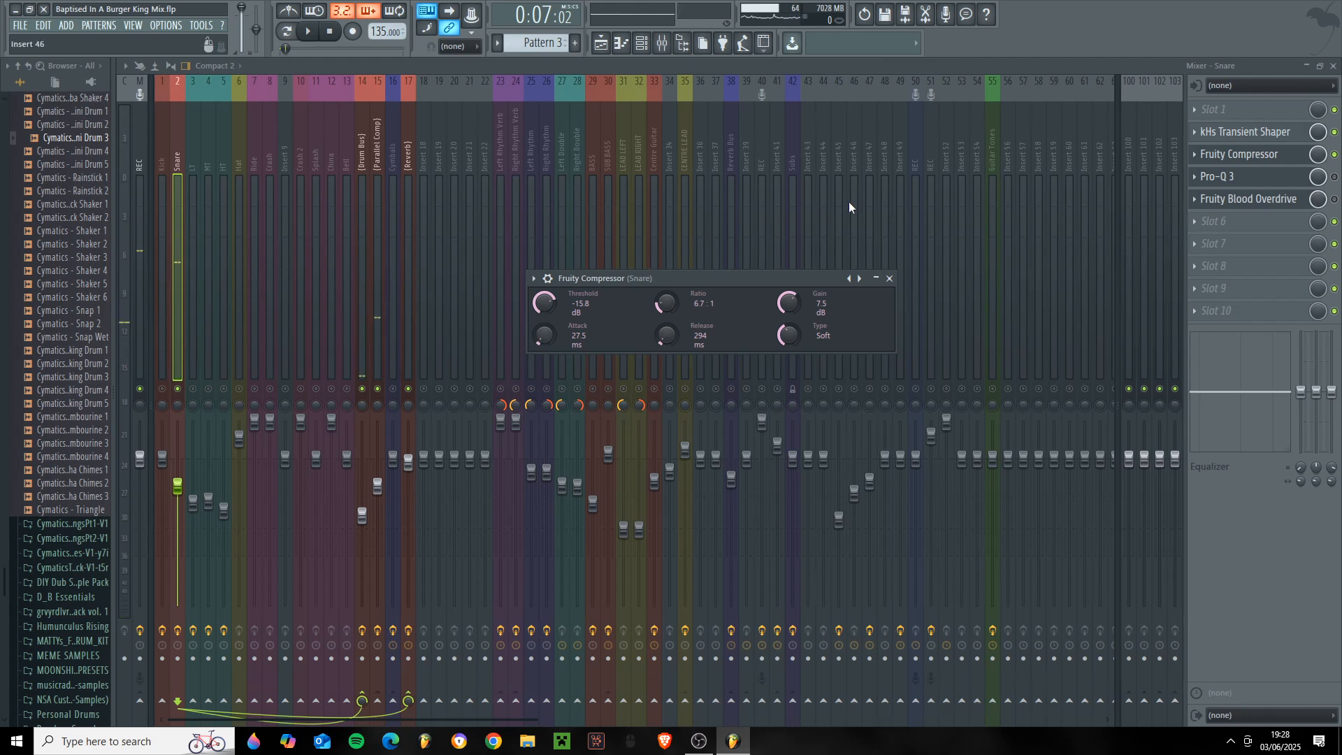
- Enable the Snare's Pro-Q 3 and examine its low cut, mid cut and three boost bands
{"action": "left_click", "coordinate": [1333, 177]}
{"action": "left_click", "coordinate": [1303, 179]}
{"action": "left_click", "coordinate": [1304, 179]}
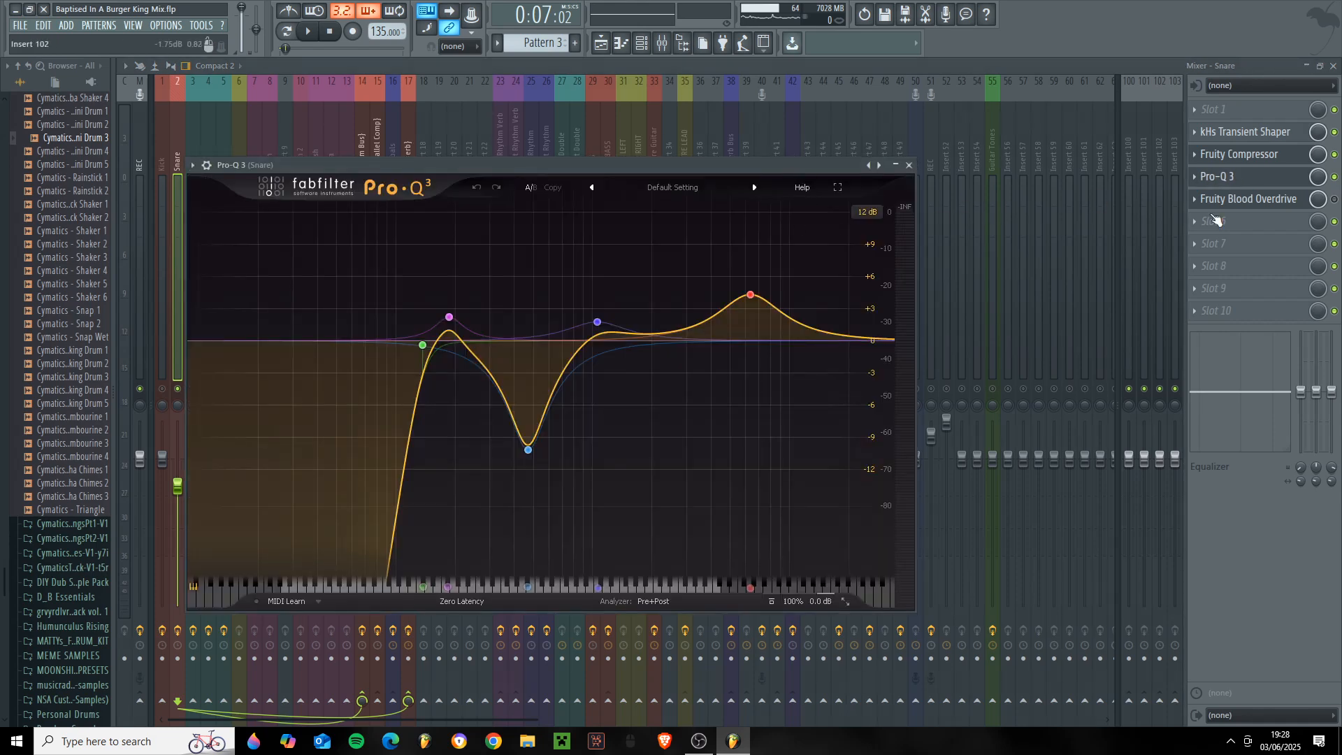
{"action": "left_click_drag", "start_coordinate": [696, 165], "coordinate": [791, 160]}
{"action": "mouse_move", "coordinate": [517, 343]}
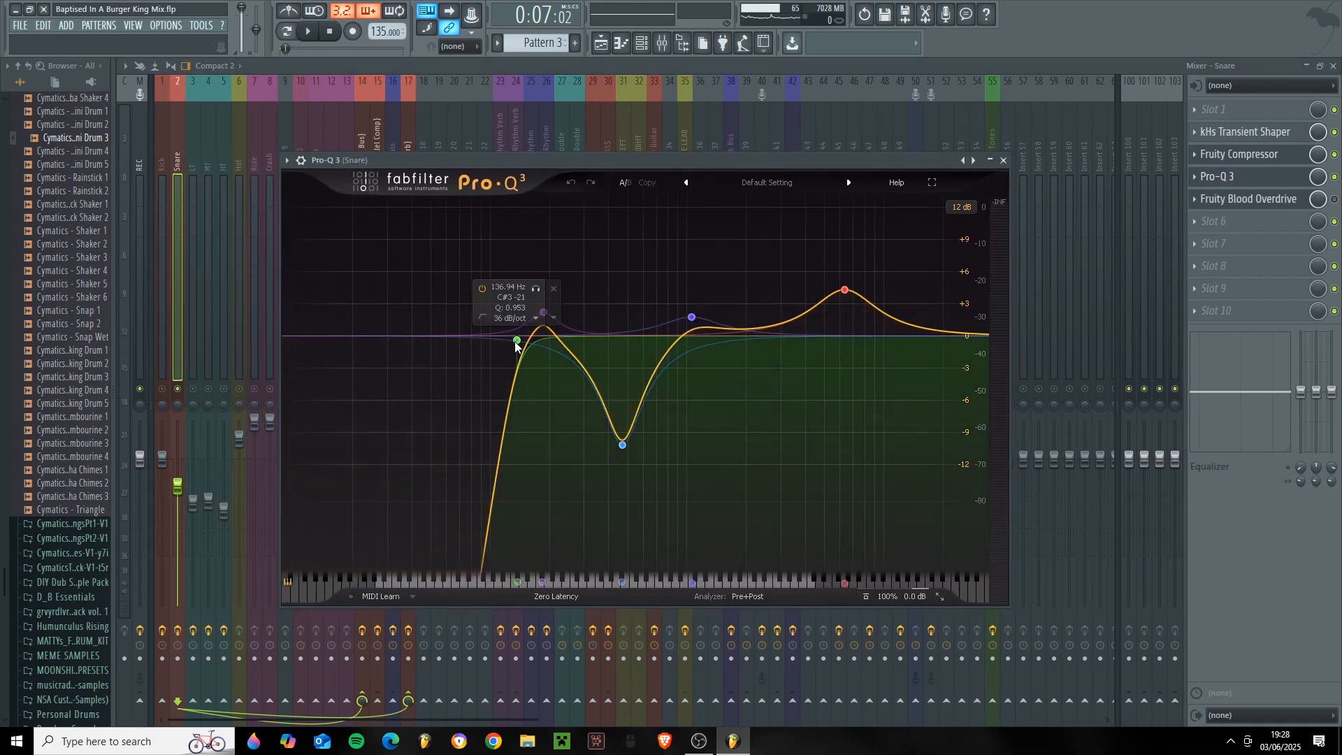
{"action": "mouse_move", "coordinate": [543, 316]}
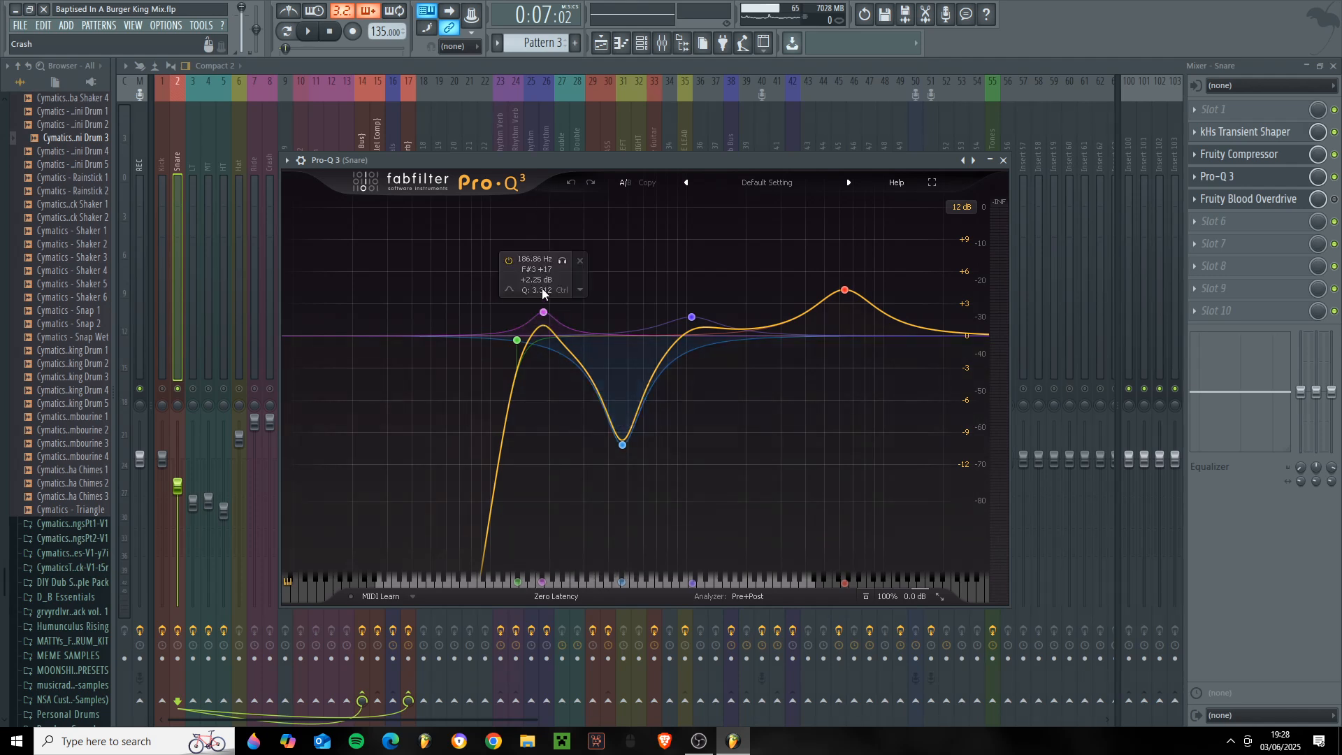
{"action": "mouse_move", "coordinate": [617, 447]}
{"action": "mouse_move", "coordinate": [691, 320]}
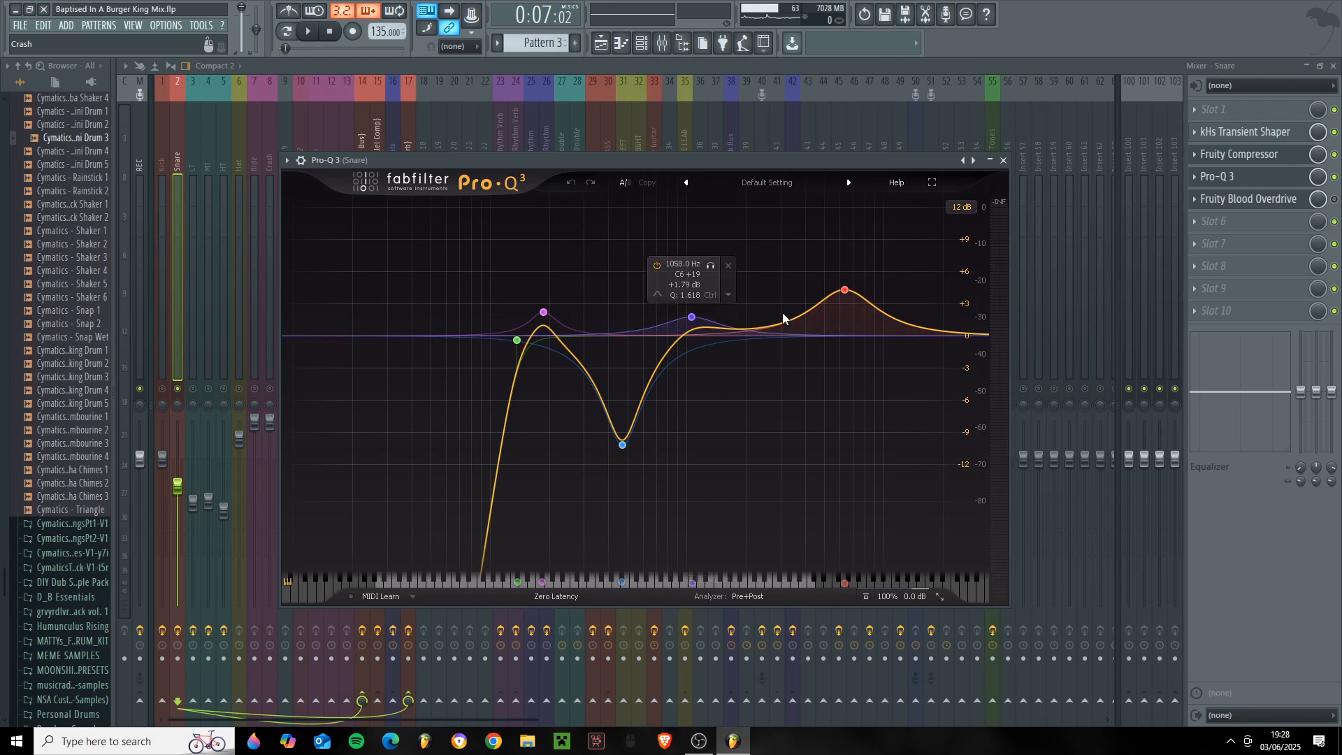
{"action": "mouse_move", "coordinate": [837, 295]}
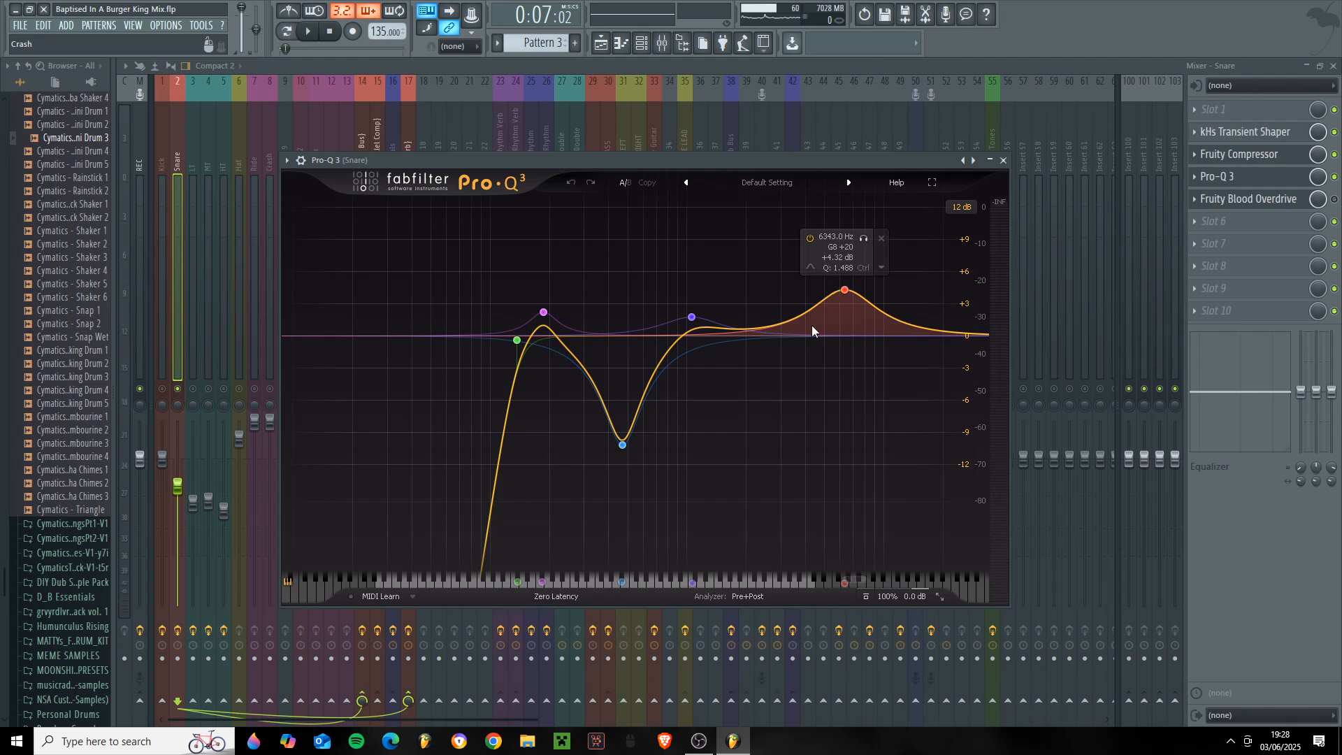
- Audition the snare with its Pro-Q 3 on and bypassed, and close the equalizer window
{"action": "left_click_drag", "start_coordinate": [583, 157], "coordinate": [583, 219]}
{"action": "key", "text": "space"}
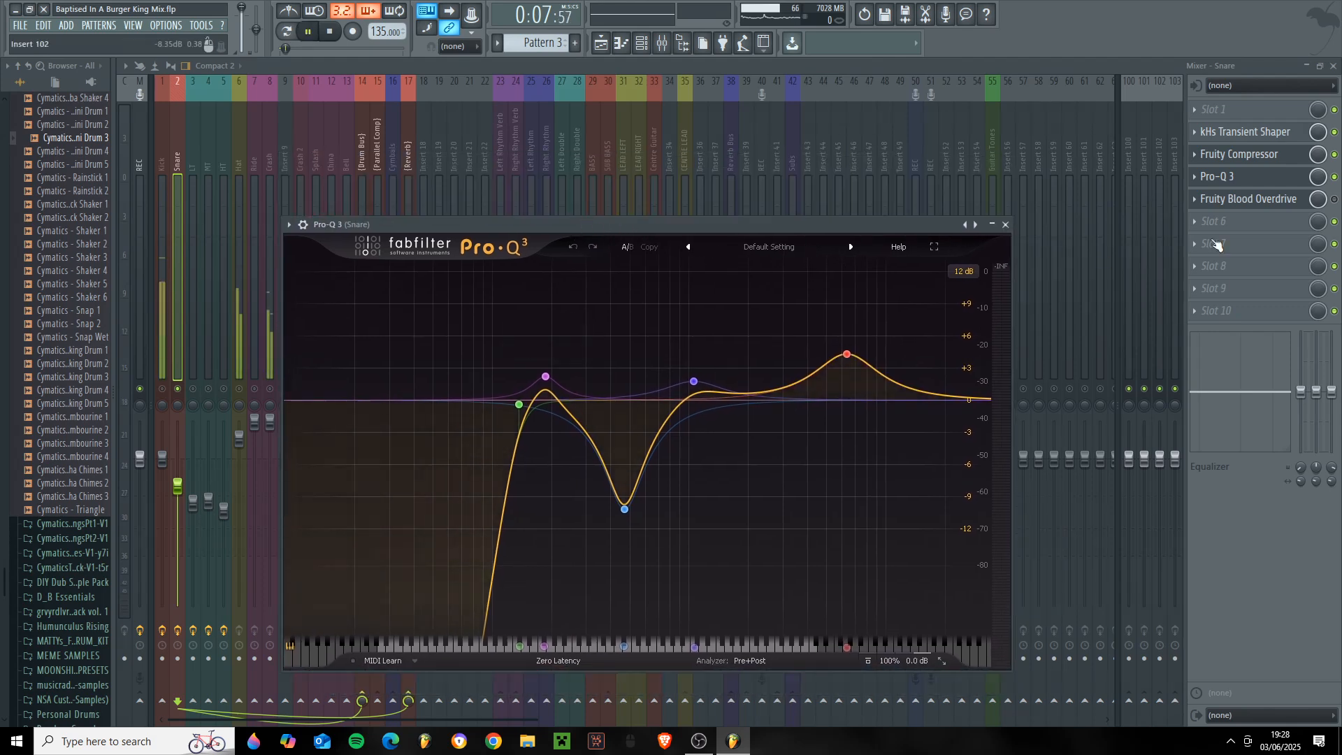
{"action": "left_click", "coordinate": [1005, 224]}
{"action": "key", "text": "space"}
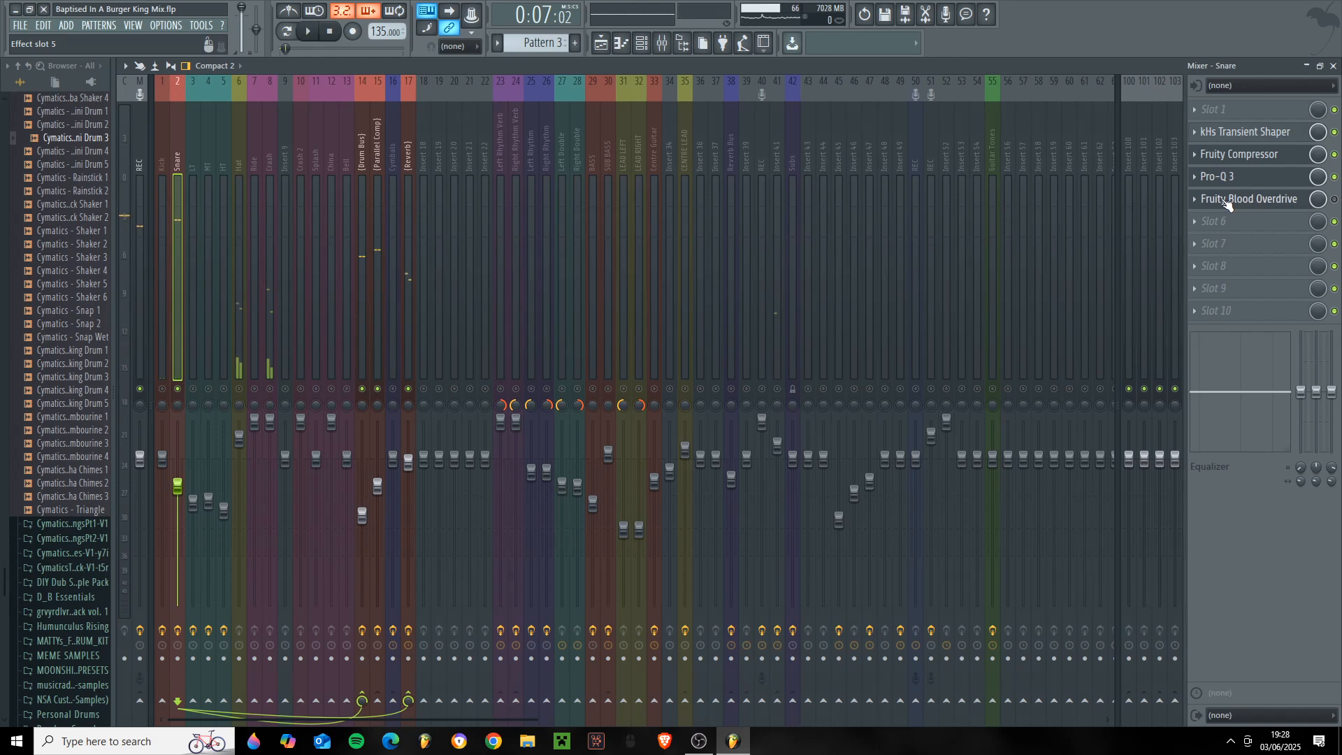
{"action": "key", "text": "space"}
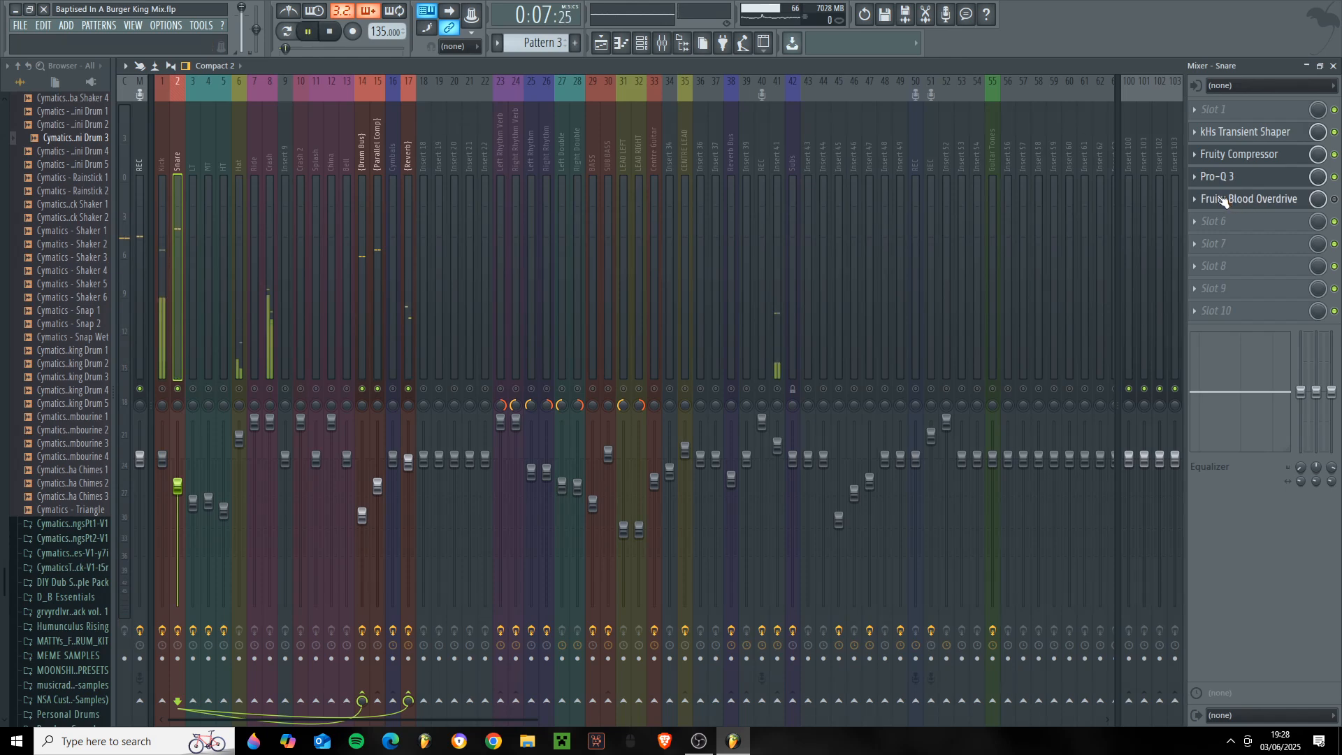
{"action": "key", "text": "space"}
- Enable the Snare's Fruity Blood Overdrive, show its settings and close the open effect windows
{"action": "left_click", "coordinate": [1256, 156]}
{"action": "left_click", "coordinate": [889, 278]}
{"action": "left_click", "coordinate": [1333, 199]}
{"action": "left_click", "coordinate": [1262, 201]}
{"action": "left_click", "coordinate": [1251, 156]}
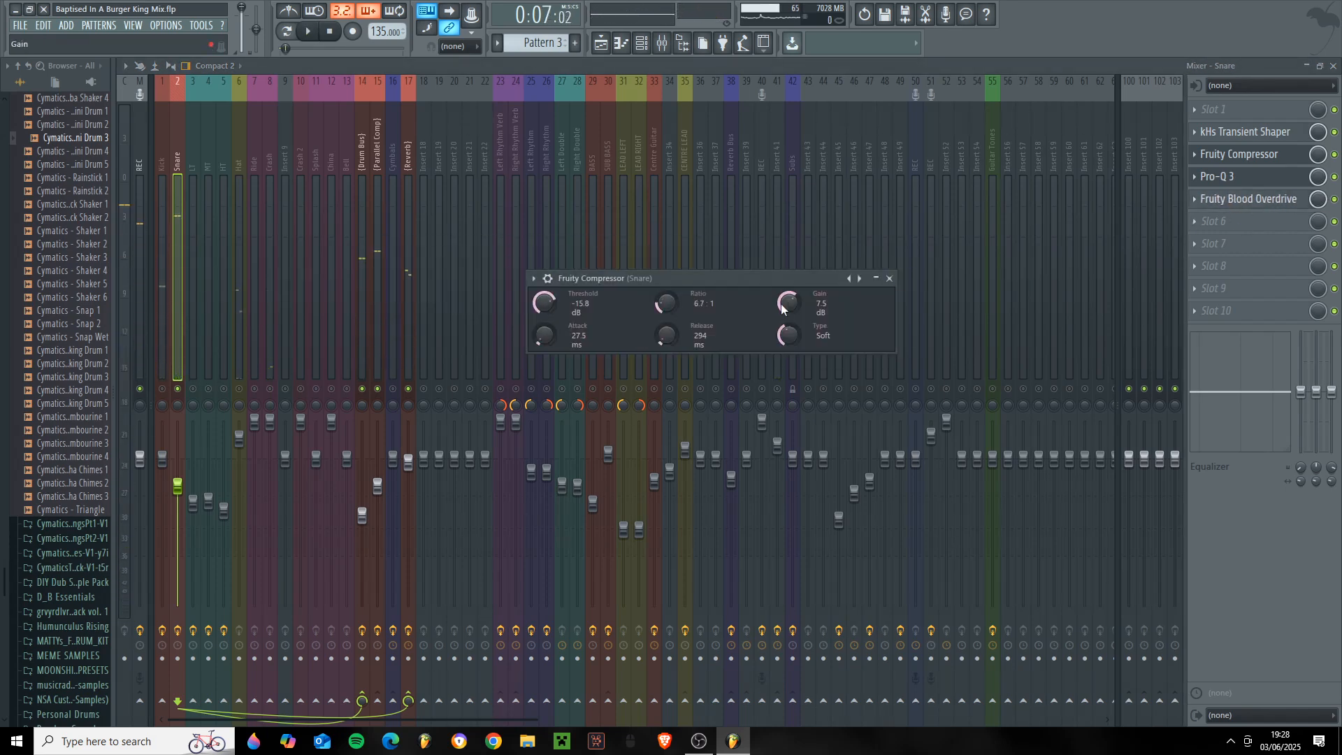
{"action": "left_click", "coordinate": [1248, 199]}
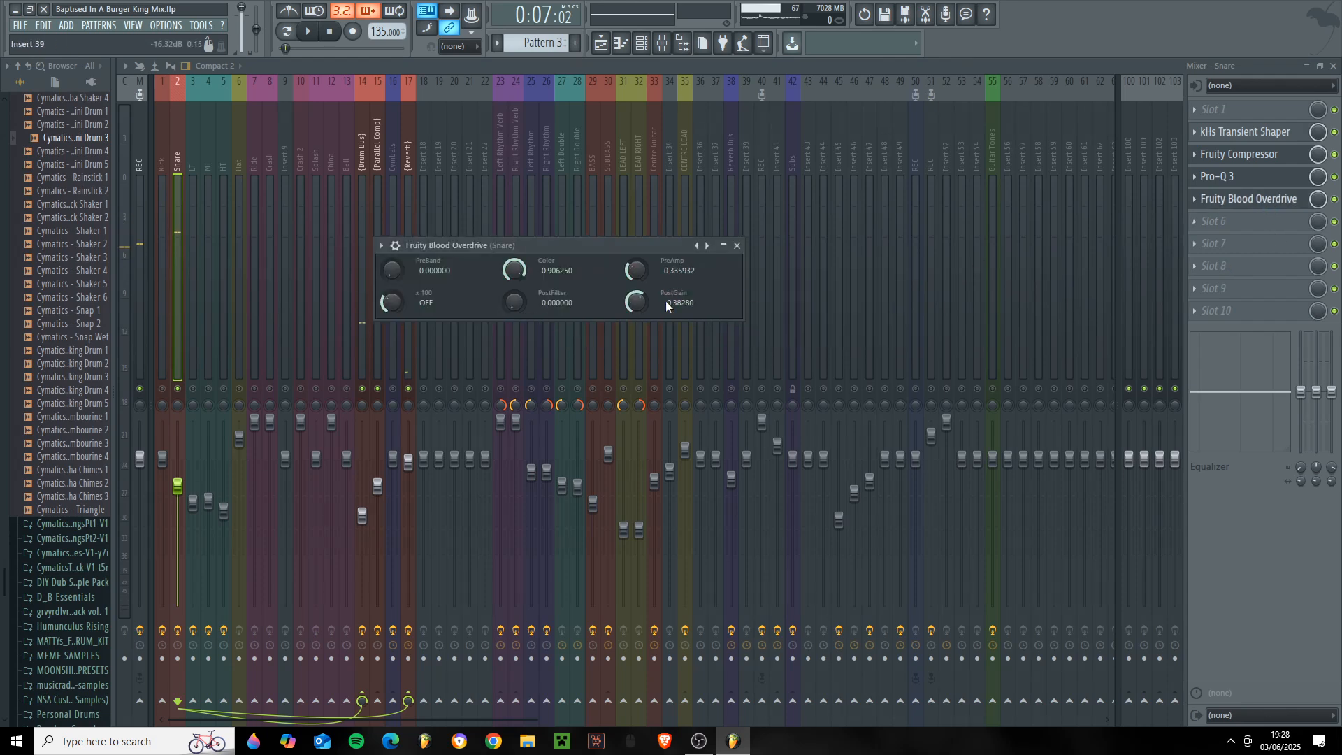
{"action": "left_click", "coordinate": [738, 246]}
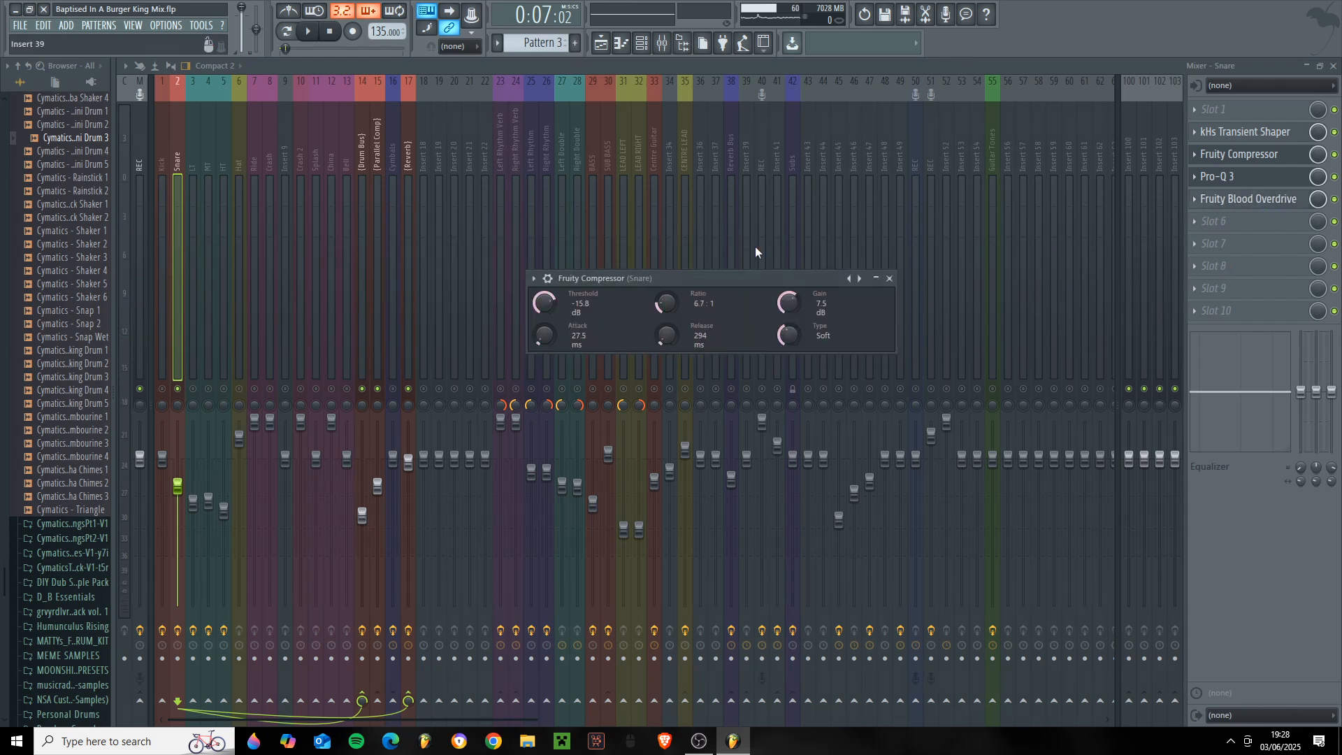
{"action": "left_click", "coordinate": [889, 278]}
{"action": "key", "text": "Escape"}
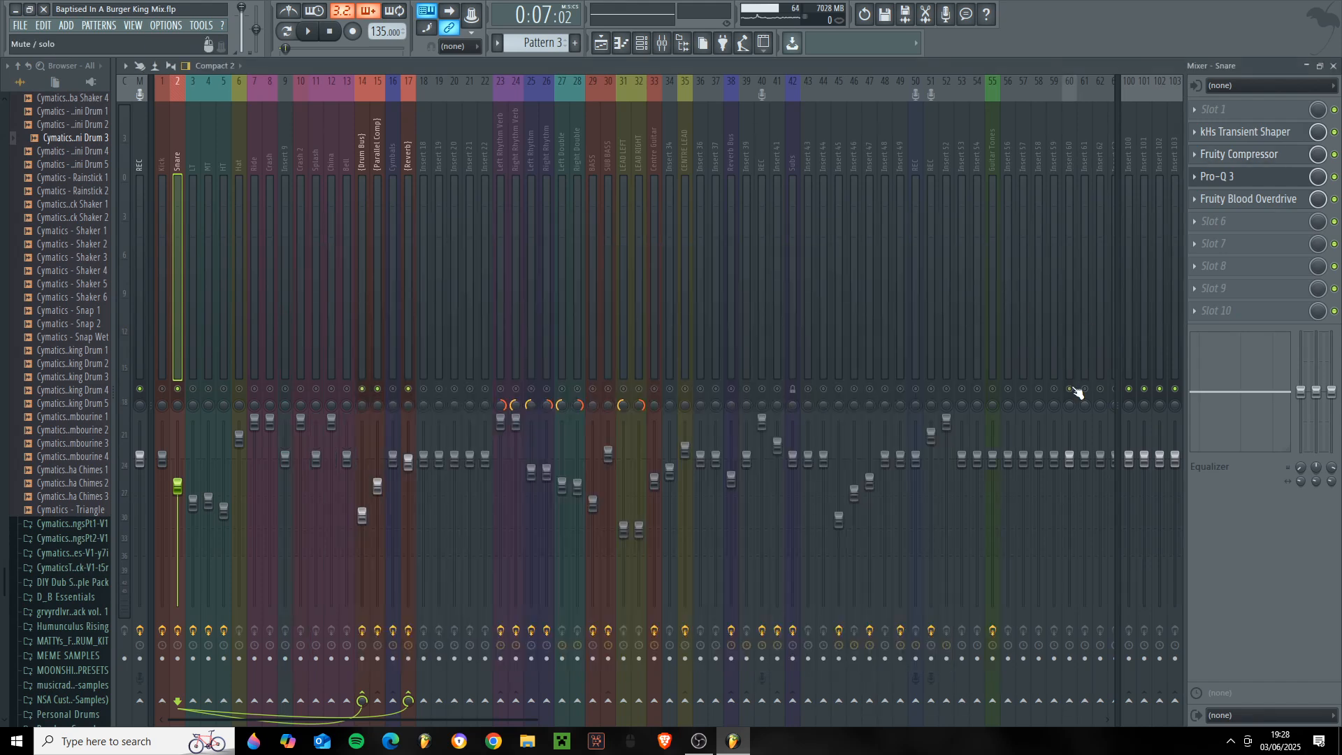
- Audition the snare through its full effect chain and unmute the LT, MT and HT tom tracks
{"action": "left_click", "coordinate": [1067, 357]}
{"action": "key", "text": "space"}
{"action": "key", "text": "space"}
{"action": "left_click_drag", "start_coordinate": [192, 389], "coordinate": [224, 389]}
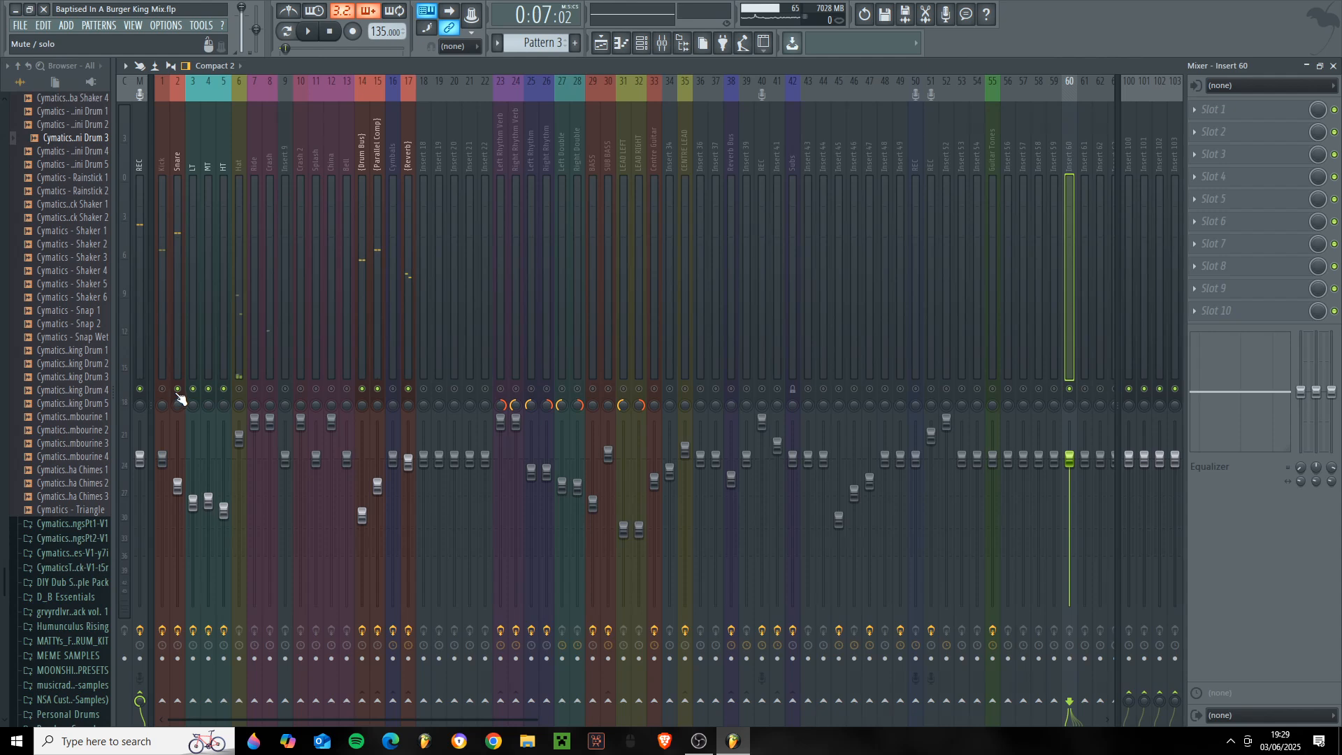
- Open the drum pattern in the piano roll and select the short tom hit just before bar 27 for playback
{"action": "left_click", "coordinate": [621, 42]}
{"action": "left_click_drag", "start_coordinate": [230, 81], "coordinate": [655, 87]}
{"action": "scroll", "coordinate": [734, 459], "scroll_direction": "up", "scroll_amount": 9}
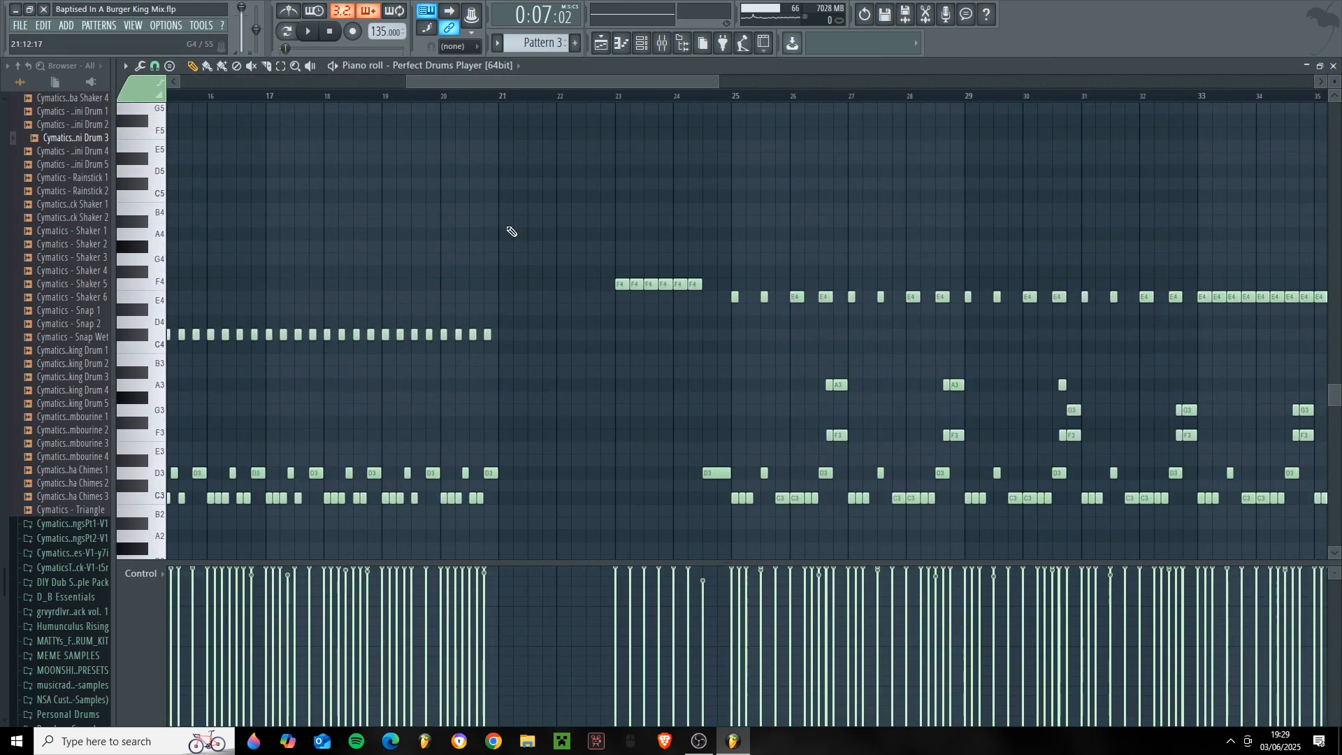
{"action": "left_click", "coordinate": [286, 32]}
{"action": "left_click_drag", "start_coordinate": [493, 80], "coordinate": [652, 98]}
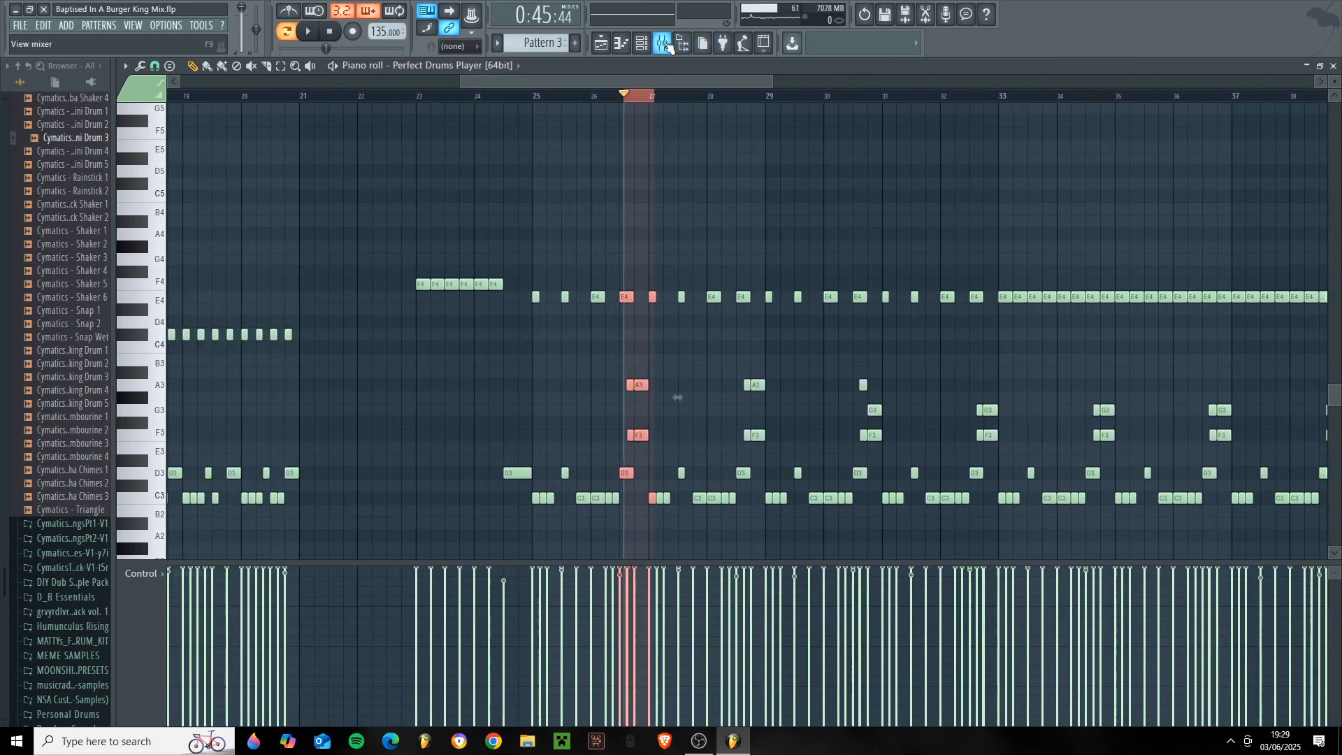
- Return to the mixer and examine the kHs Transient Shaper settings on the LT track
{"action": "left_click", "coordinate": [663, 43]}
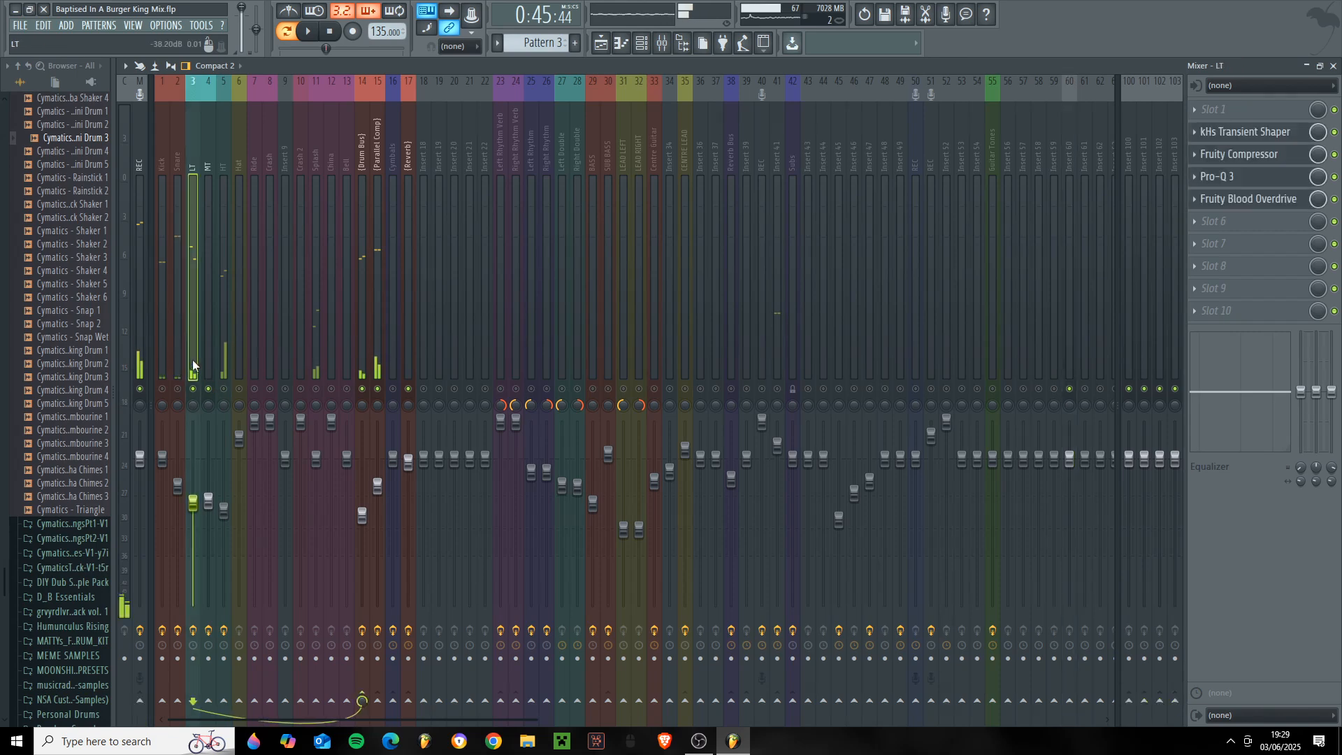
{"action": "left_click", "coordinate": [1245, 132]}
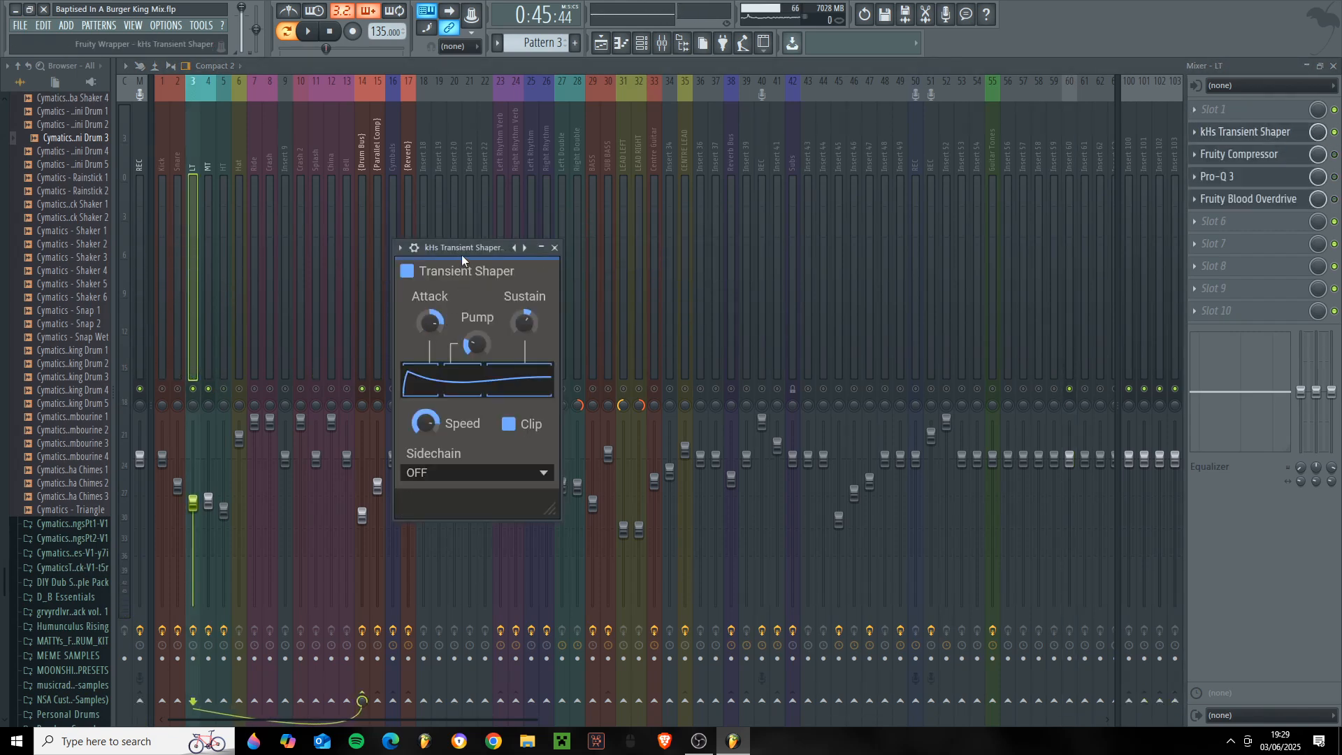
{"action": "left_click_drag", "start_coordinate": [461, 252], "coordinate": [539, 260]}
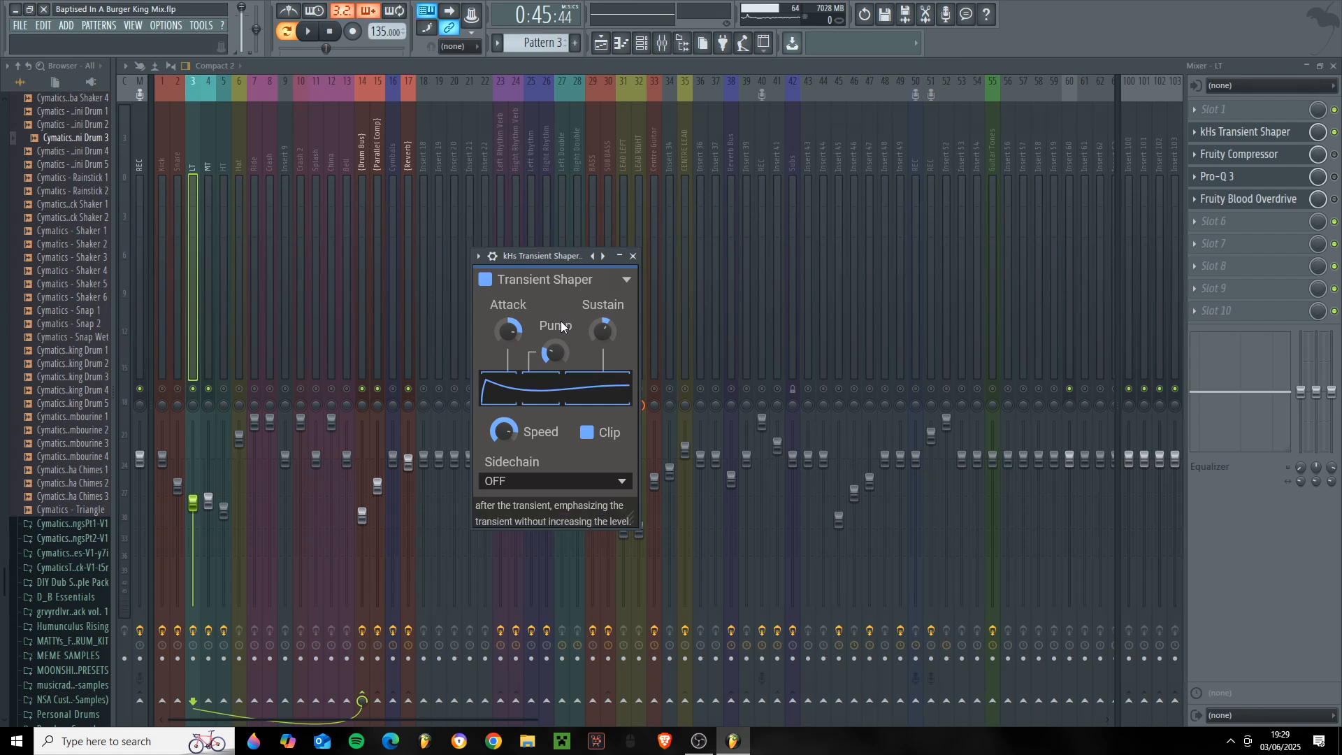
{"action": "left_click", "coordinate": [633, 256]}
- Enable the LT's Fruity Compressor, place its settings in the middle of the mixer and audition the low tom through it
{"action": "left_click", "coordinate": [1237, 155]}
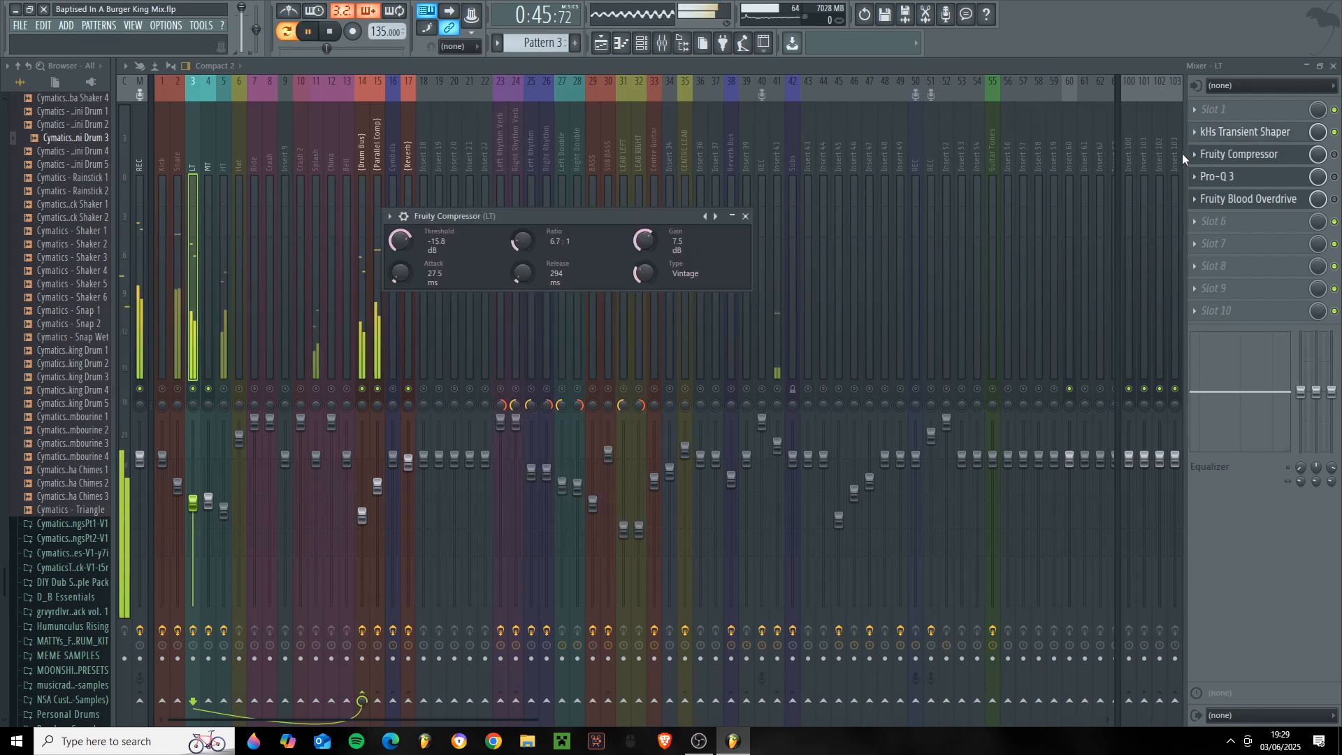
{"action": "left_click", "coordinate": [1298, 158]}
{"action": "left_click", "coordinate": [1297, 157]}
{"action": "left_click", "coordinate": [1295, 158]}
{"action": "left_click", "coordinate": [1294, 158]}
{"action": "left_click", "coordinate": [1295, 158]}
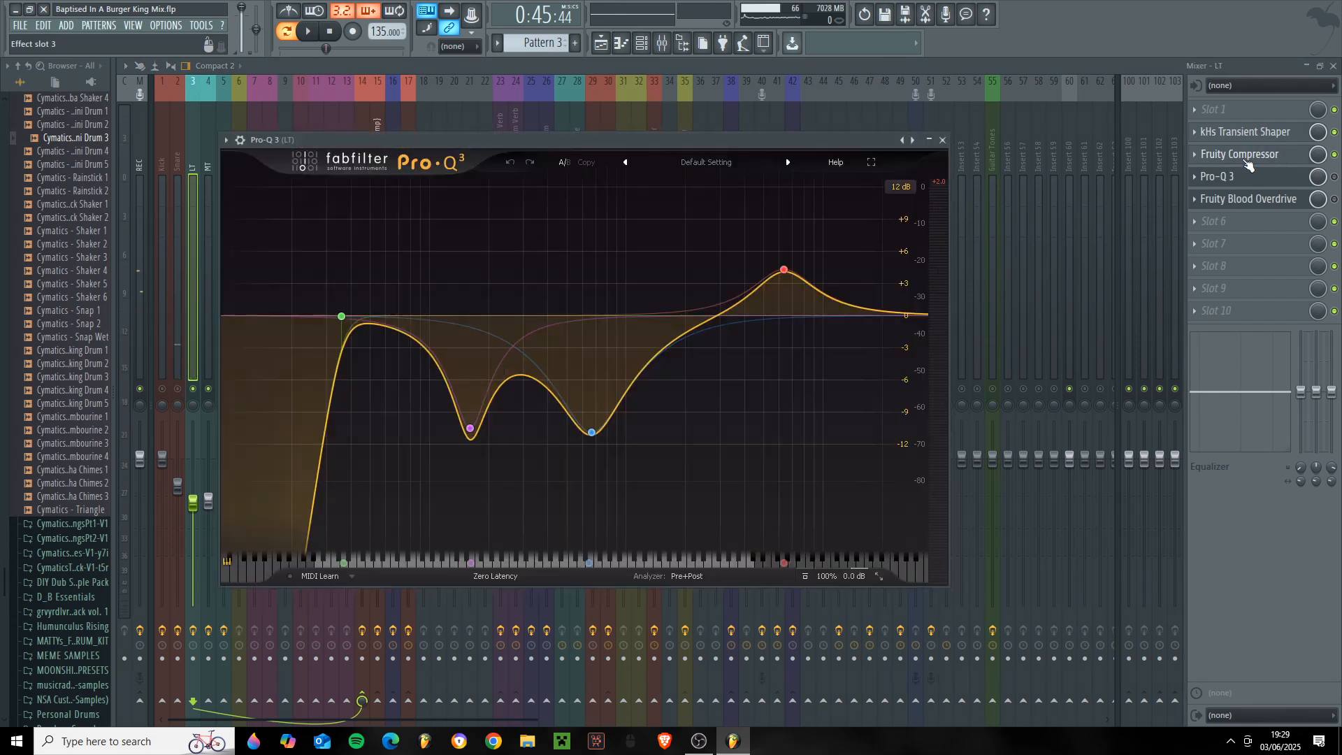
{"action": "left_click_drag", "start_coordinate": [715, 137], "coordinate": [773, 133]}
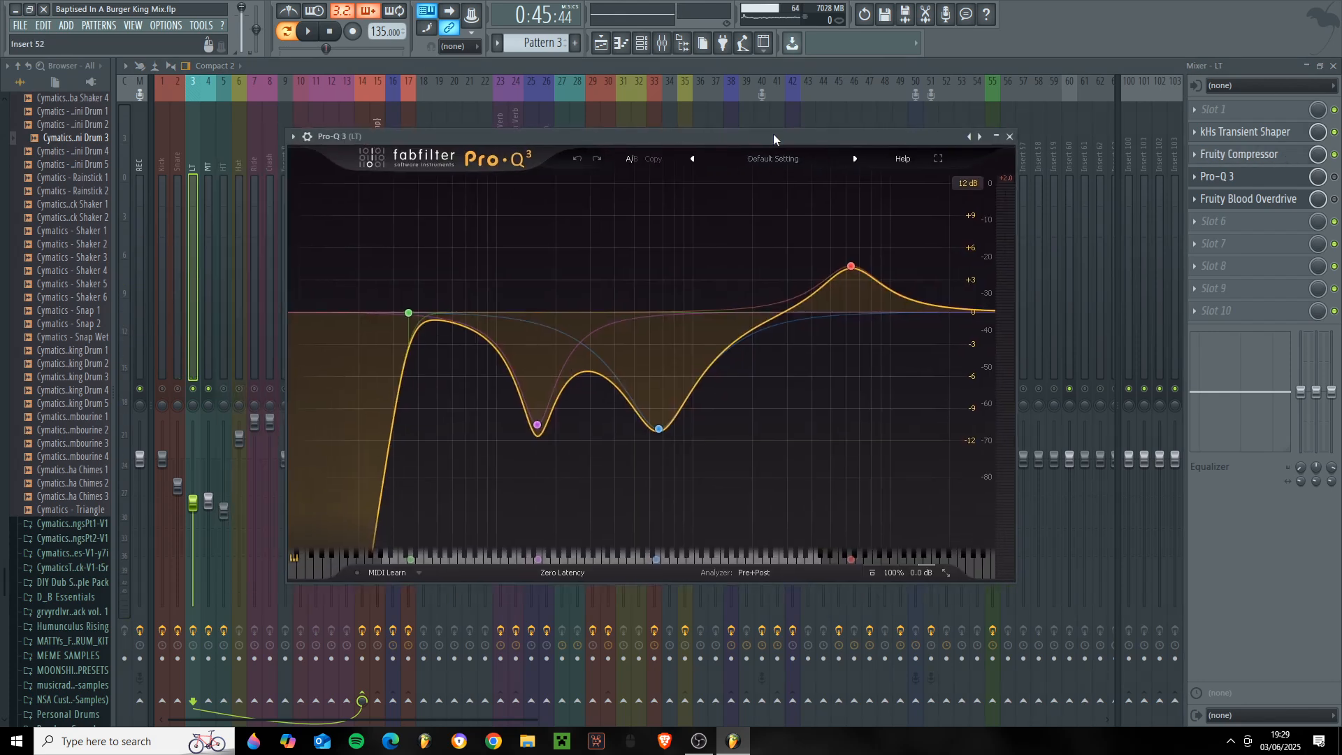
{"action": "left_click", "coordinate": [1244, 154]}
{"action": "left_click_drag", "start_coordinate": [529, 218], "coordinate": [621, 269]}
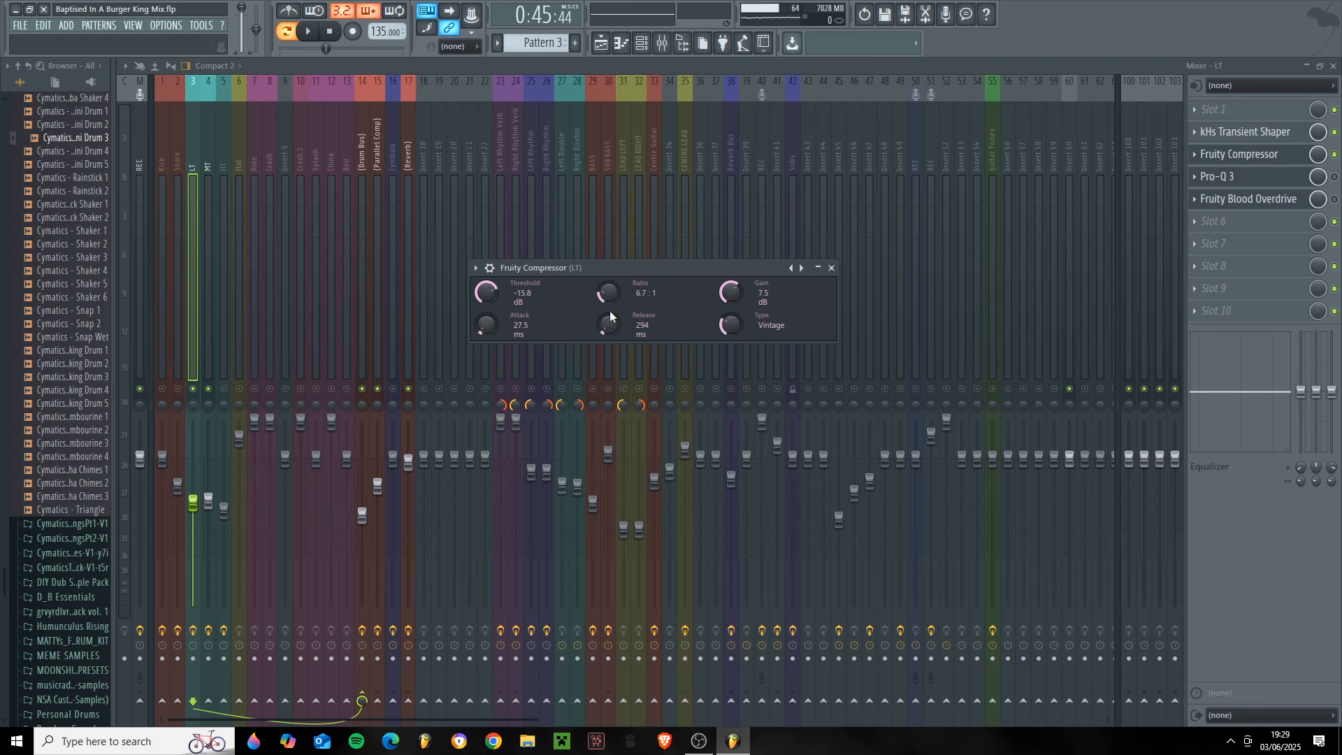
{"action": "left_click_drag", "start_coordinate": [635, 267], "coordinate": [739, 285]}
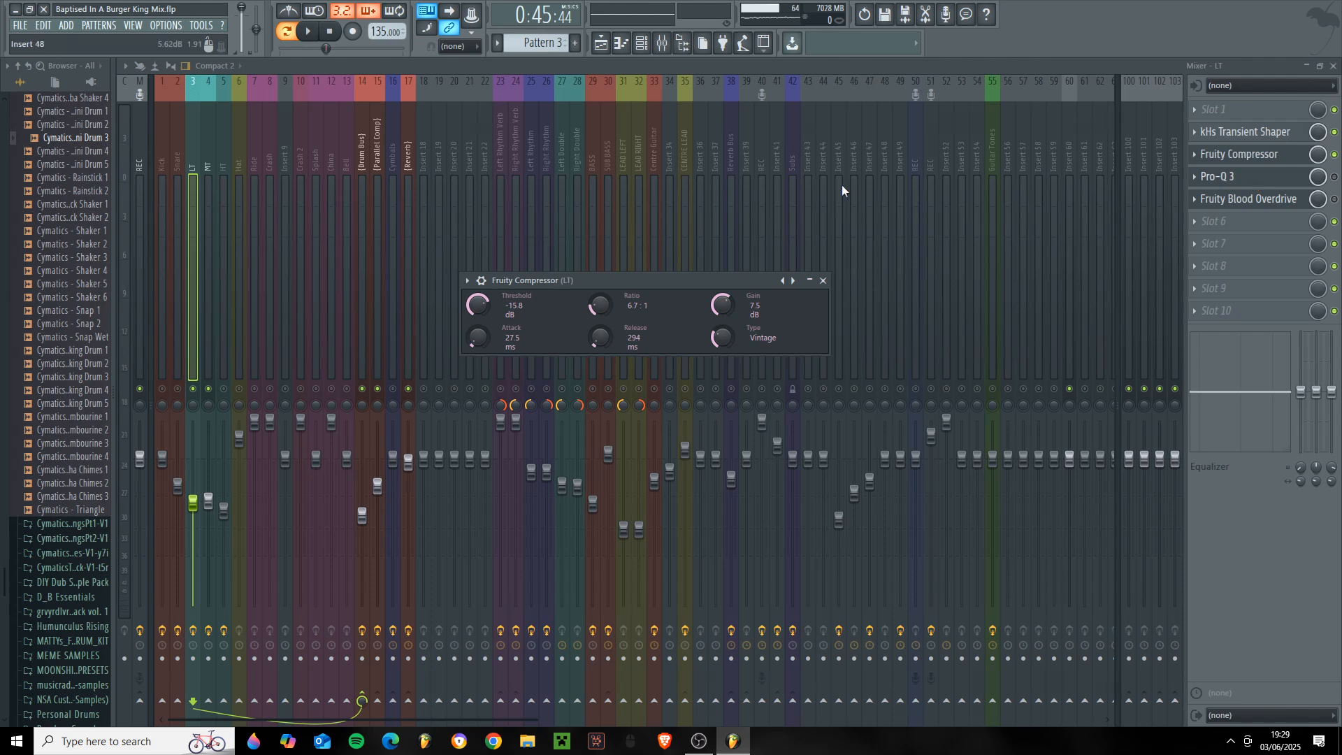
{"action": "key", "text": "space"}
- Enable the LT's Pro-Q 3, examine its cuts and high boost, and compare the low tom with and without it
{"action": "key", "text": "space"}
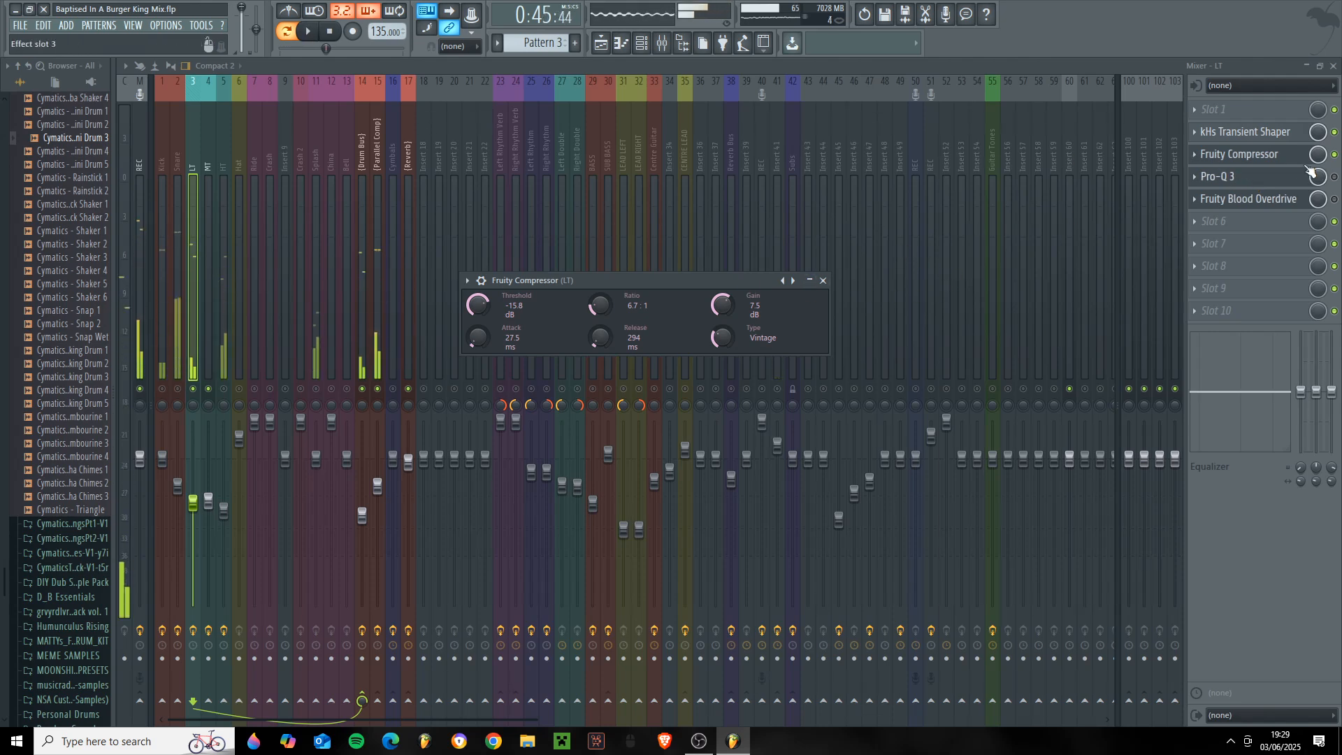
{"action": "left_click", "coordinate": [1251, 199]}
{"action": "left_click", "coordinate": [1289, 177]}
{"action": "key", "text": "space"}
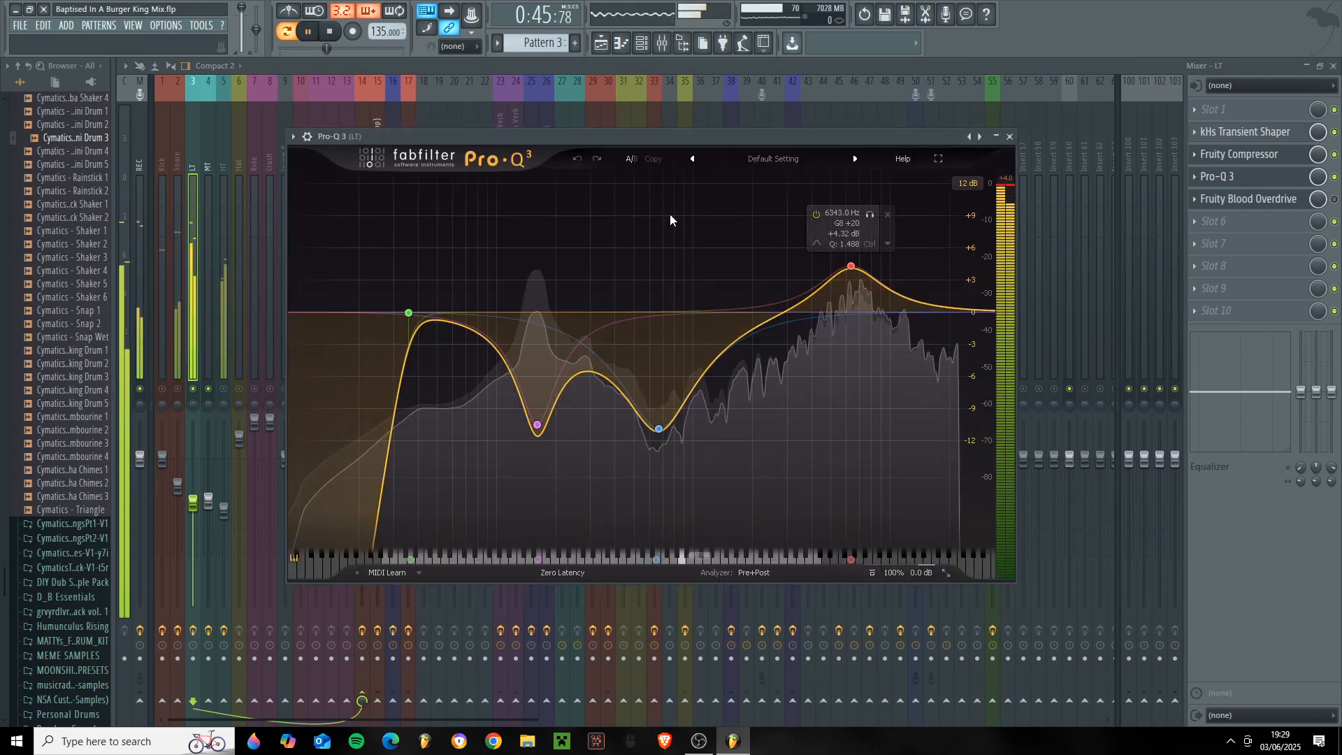
{"action": "key", "text": "space"}
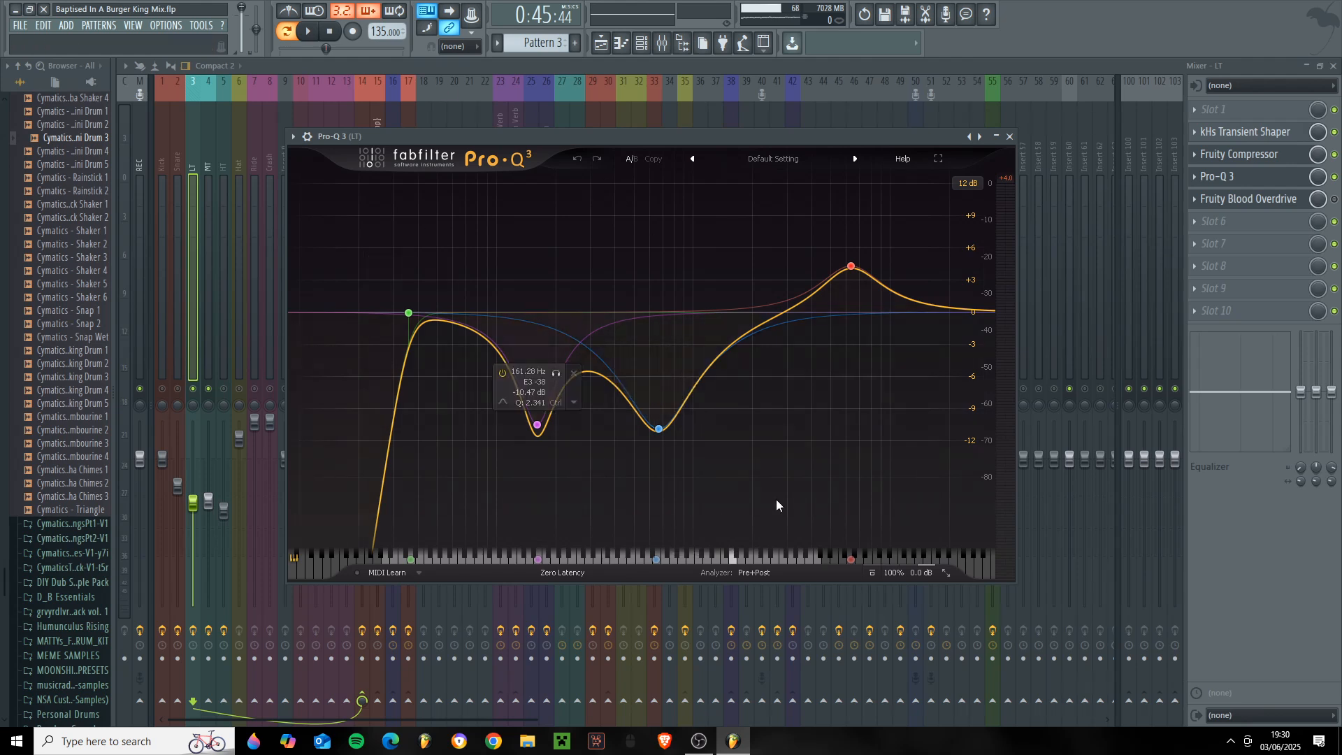
{"action": "key", "text": "space"}
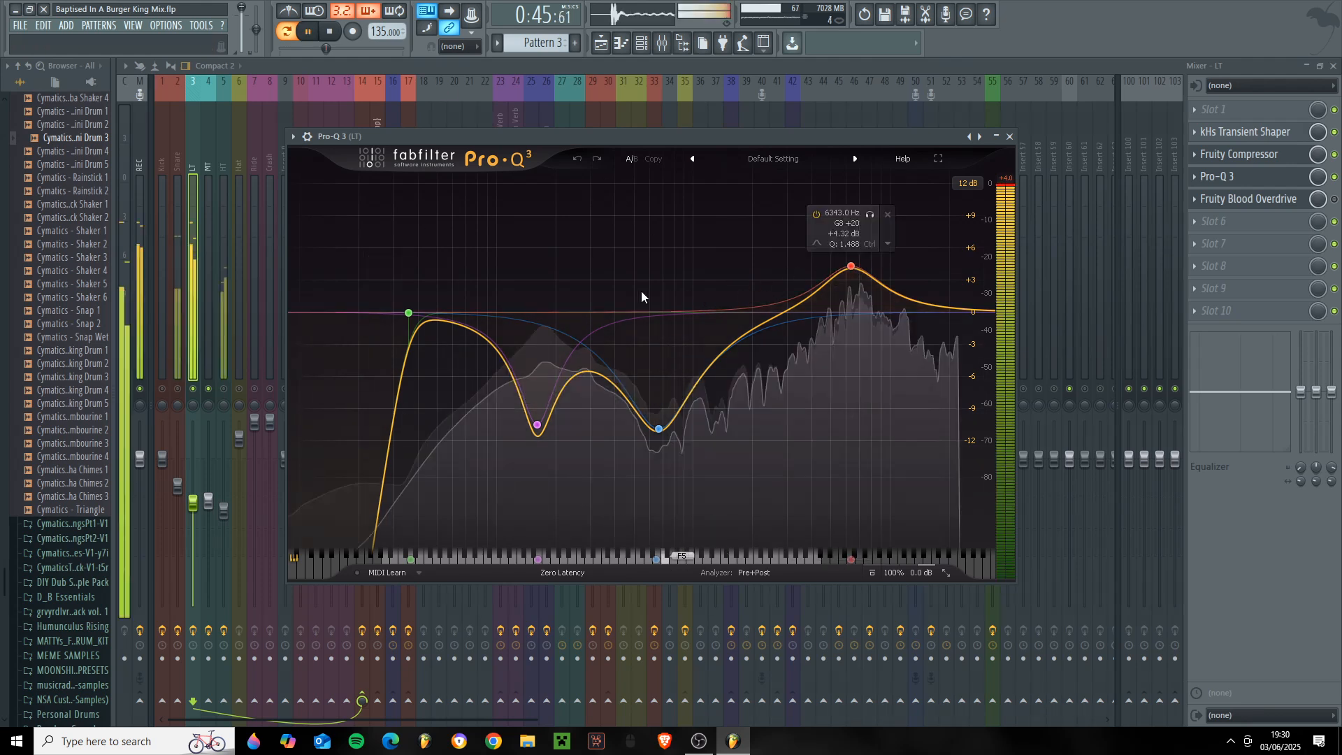
{"action": "key", "text": "space"}
{"action": "left_click", "coordinate": [1334, 177]}
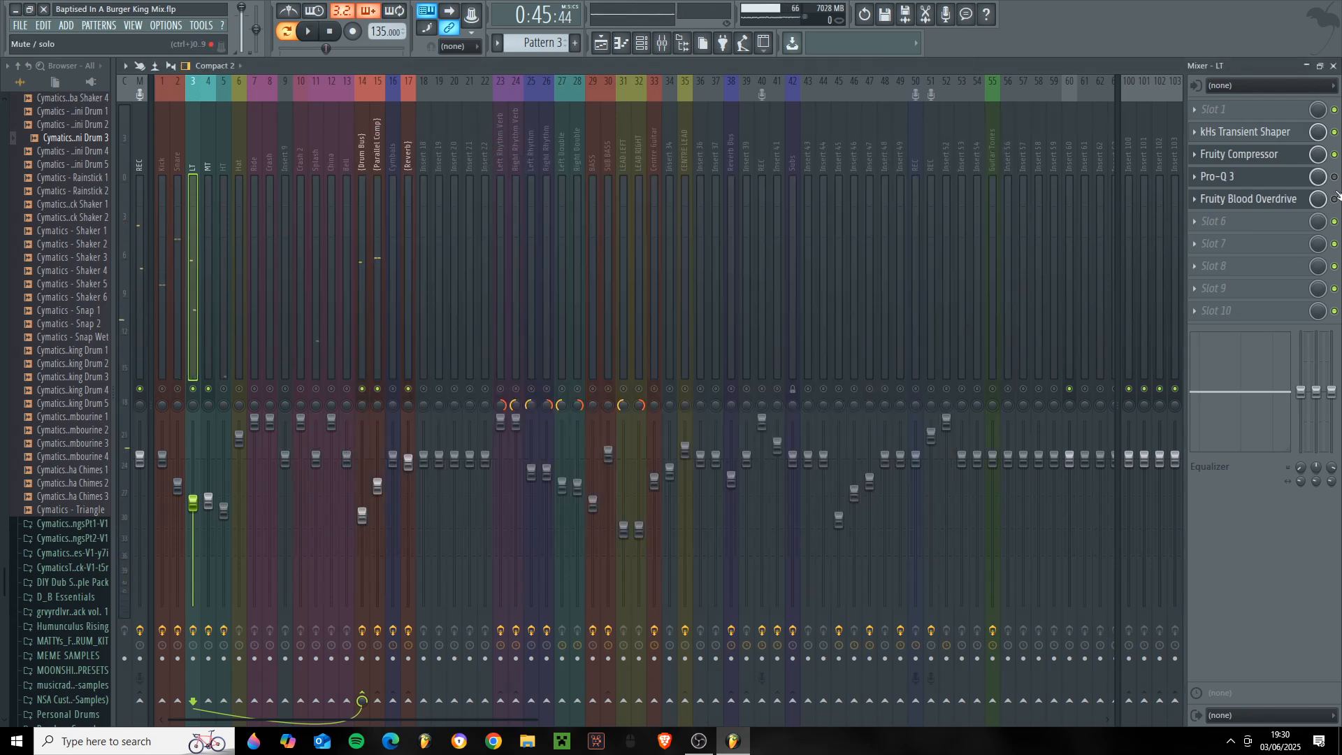
- Enable the LT's Fruity Blood Overdrive, show its settings and close them
{"action": "left_click", "coordinate": [1334, 199]}
{"action": "left_click", "coordinate": [1296, 199]}
{"action": "left_click", "coordinate": [1294, 199]}
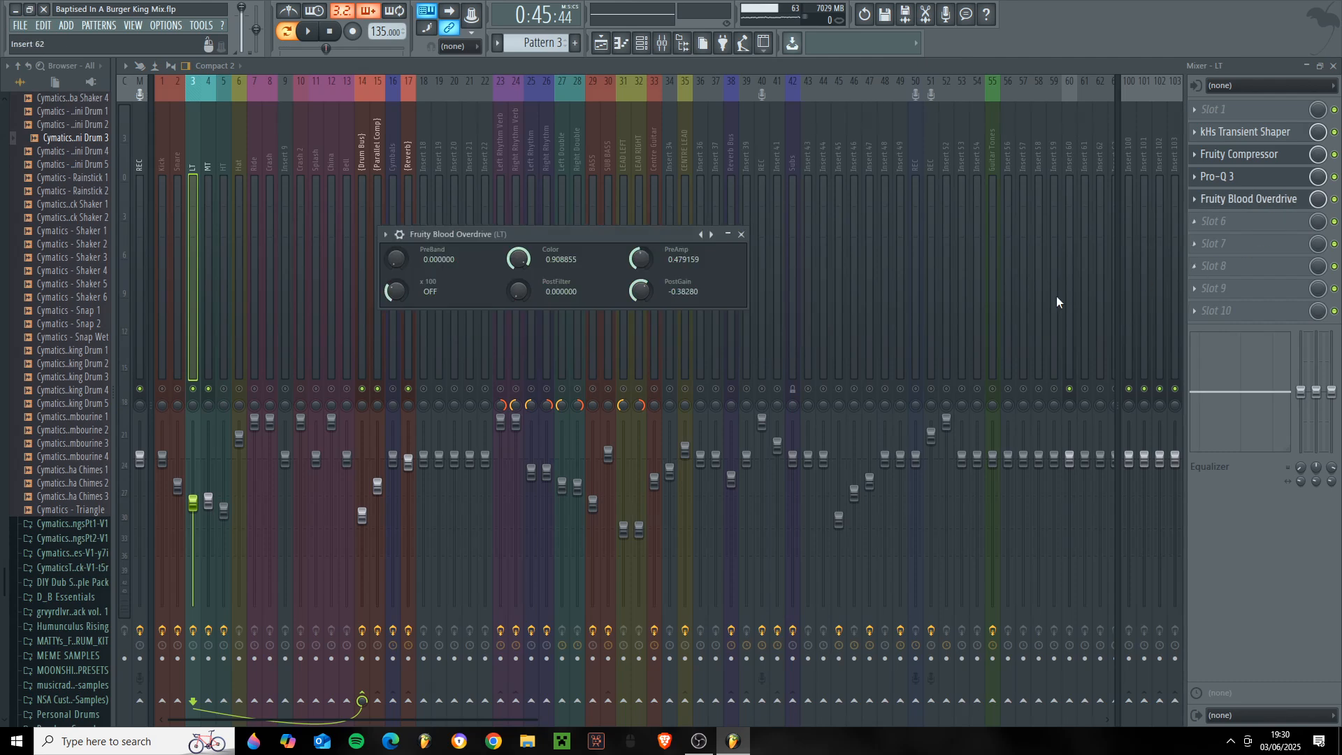
{"action": "left_click_drag", "start_coordinate": [557, 231], "coordinate": [632, 272]}
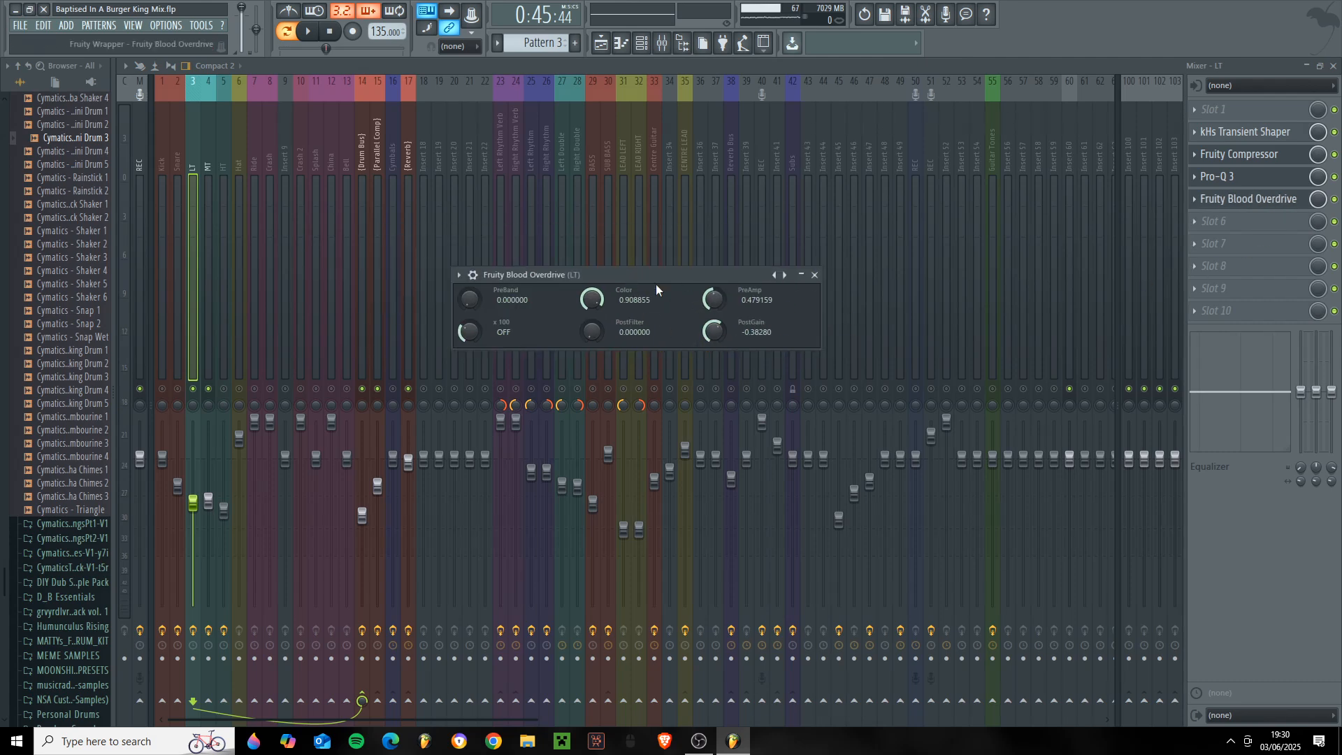
{"action": "left_click_drag", "start_coordinate": [663, 272], "coordinate": [730, 271]}
{"action": "left_click", "coordinate": [883, 276]}
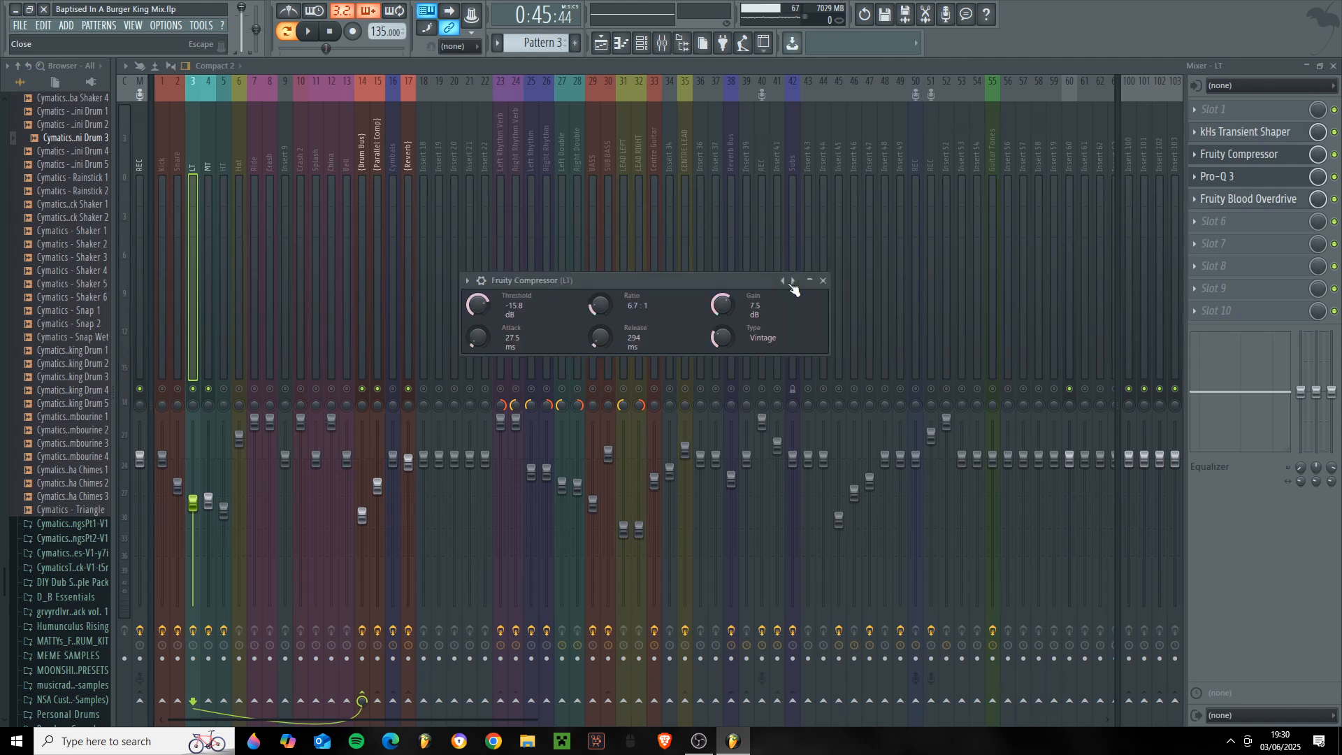
- Switch the audible tom from LT to HT and leave only the kHs Transient Shaper active in the HT chain
{"action": "left_click", "coordinate": [222, 392]}
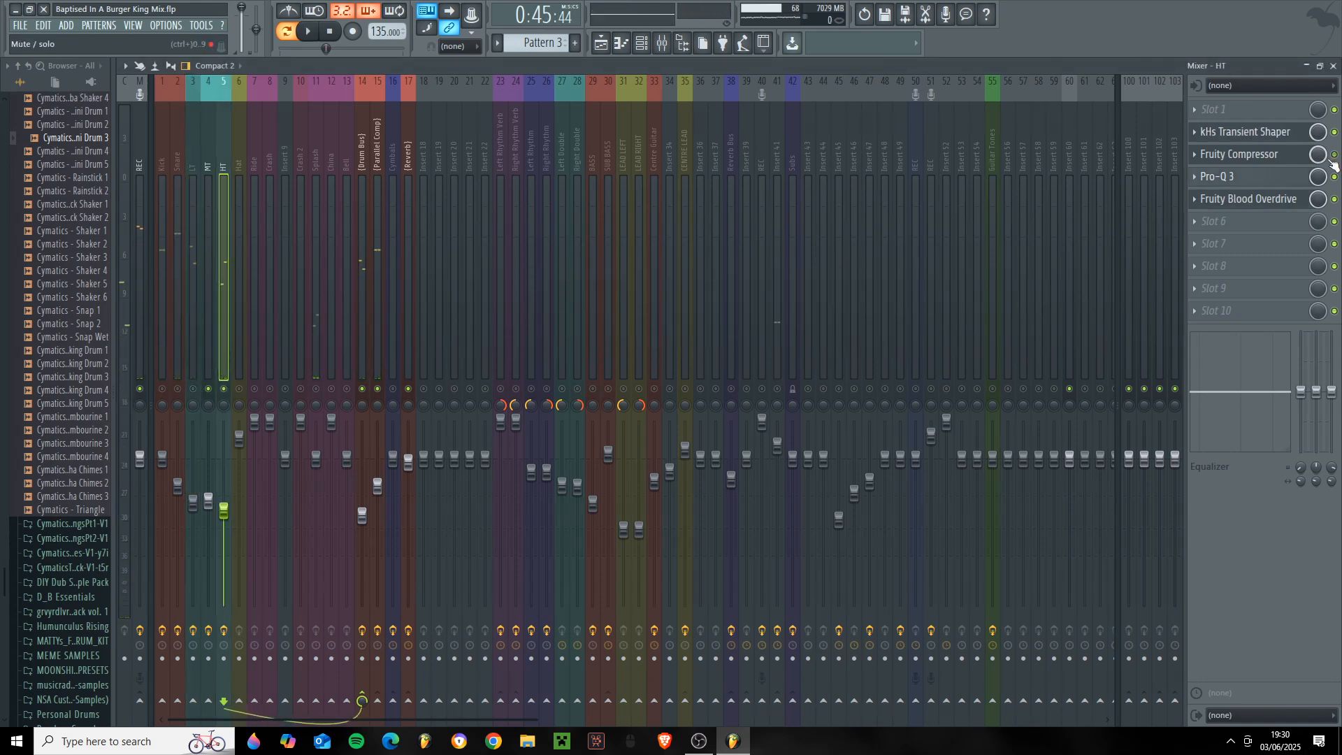
{"action": "left_click", "coordinate": [1251, 154]}
{"action": "left_click", "coordinate": [1283, 131]}
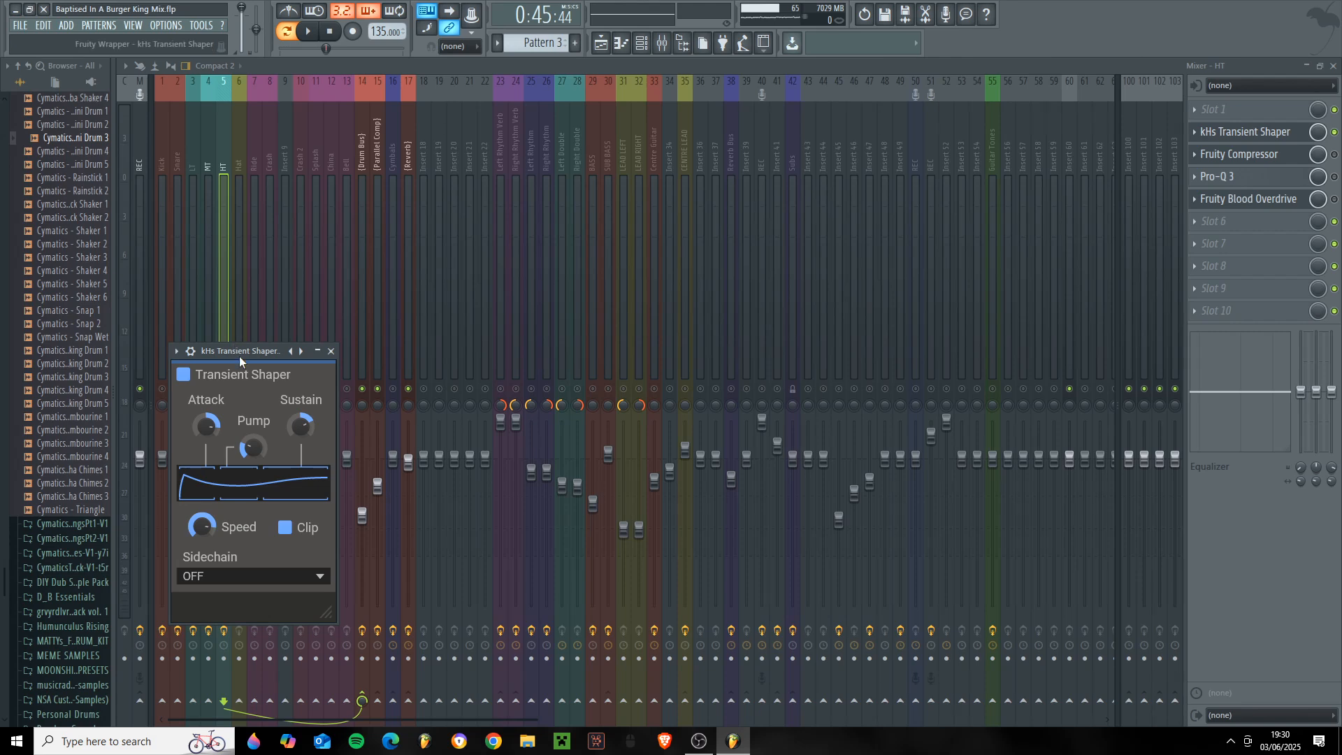
- Audition the high tom through its kHs Transient Shaper and examine the effect's settings
{"action": "left_click_drag", "start_coordinate": [239, 355], "coordinate": [530, 329]}
{"action": "key", "text": "space"}
{"action": "mouse_move", "coordinate": [592, 400]}
{"action": "key", "text": "space"}
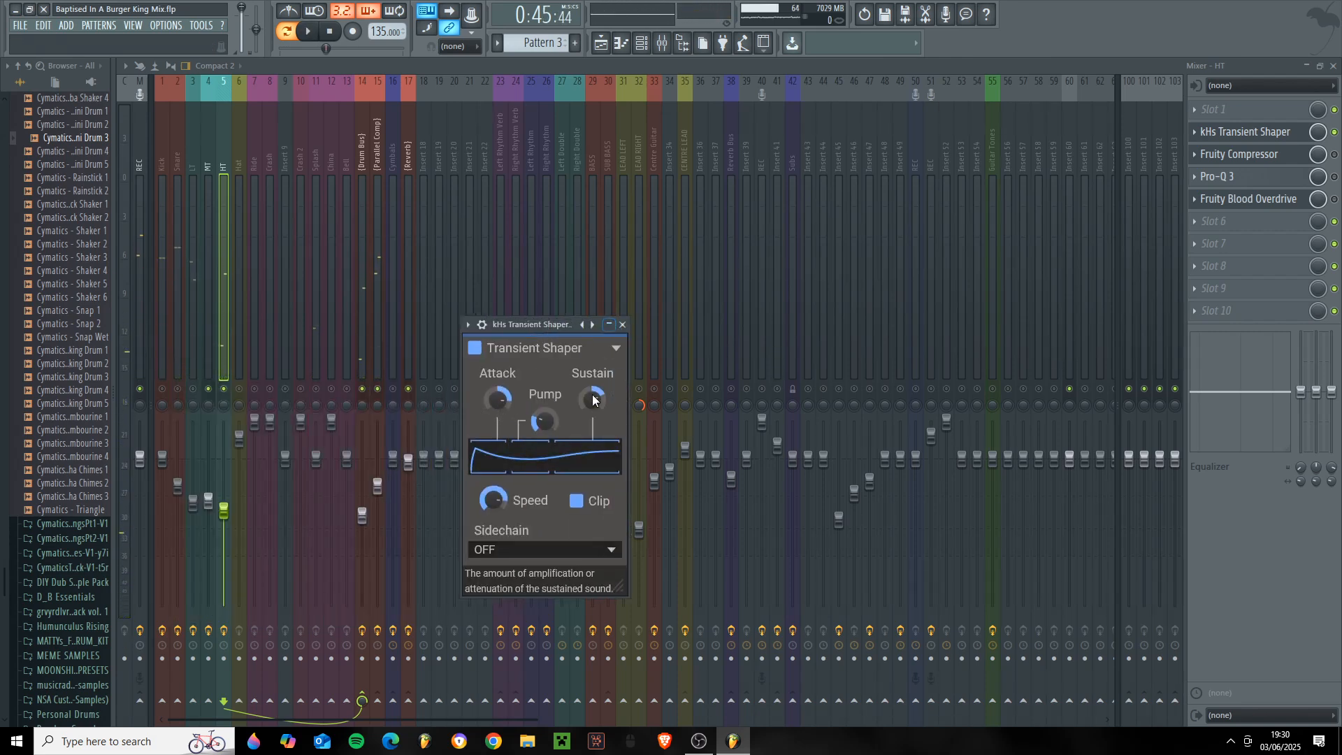
{"action": "left_click", "coordinate": [621, 326]}
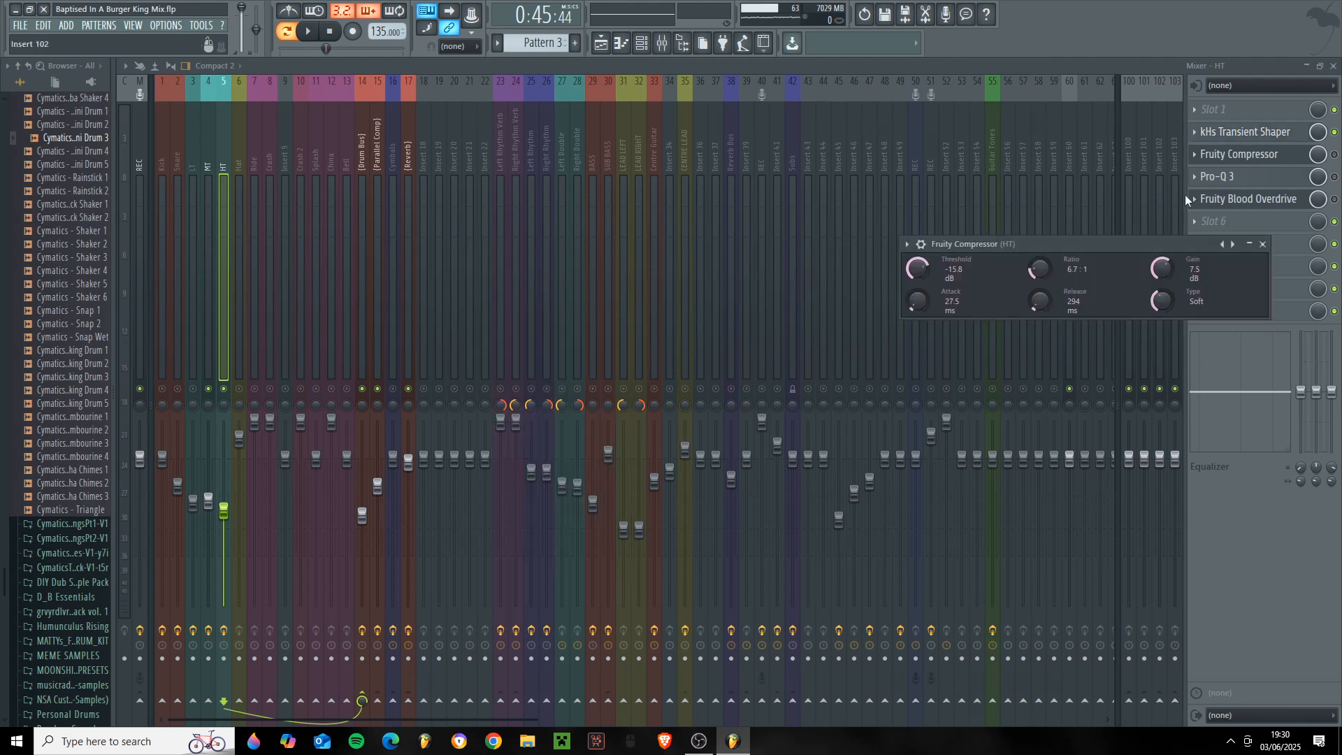
- Enable the HT's Fruity Compressor, move its settings to the middle of the mixer and audition the high tom through it
{"action": "left_click", "coordinate": [1334, 155]}
{"action": "left_click", "coordinate": [1275, 157]}
{"action": "left_click", "coordinate": [1273, 158]}
{"action": "left_click", "coordinate": [1220, 155]}
{"action": "left_click", "coordinate": [1220, 155]}
{"action": "left_click_drag", "start_coordinate": [1092, 238], "coordinate": [737, 232]}
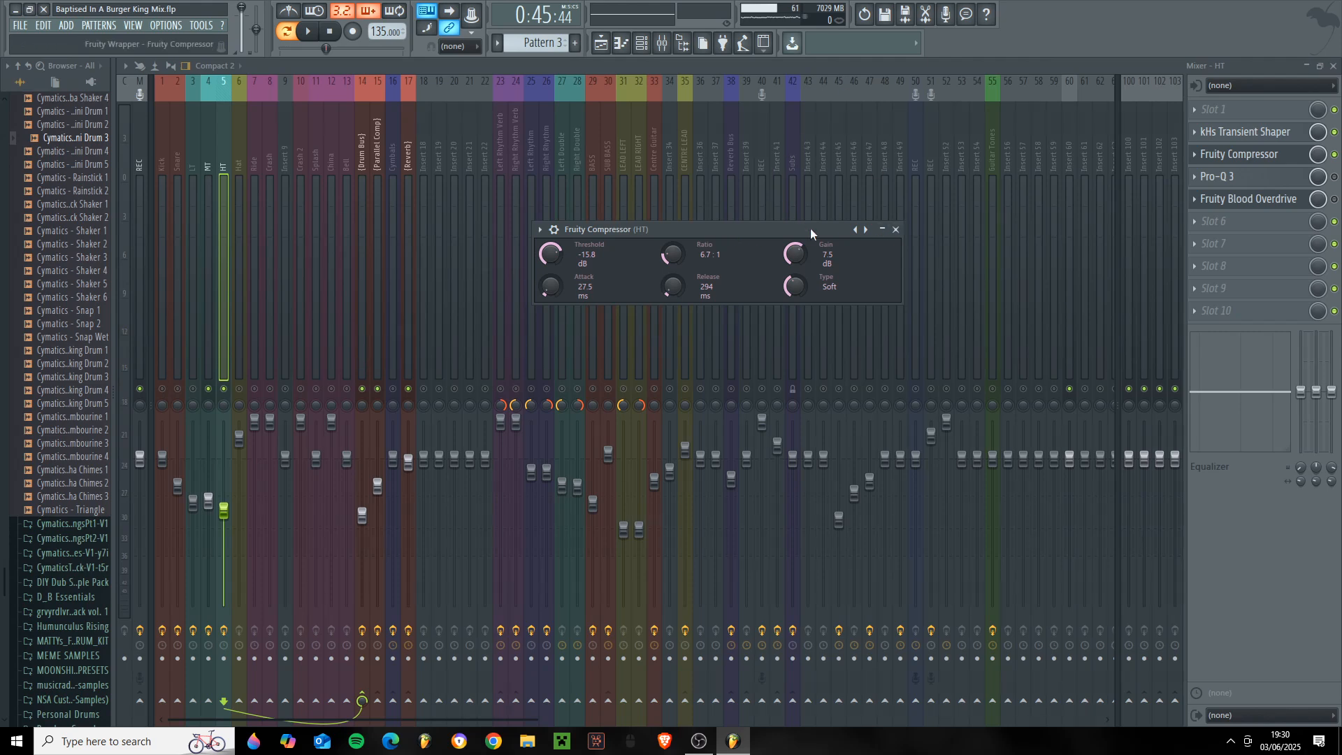
{"action": "left_click_drag", "start_coordinate": [829, 225], "coordinate": [624, 295]}
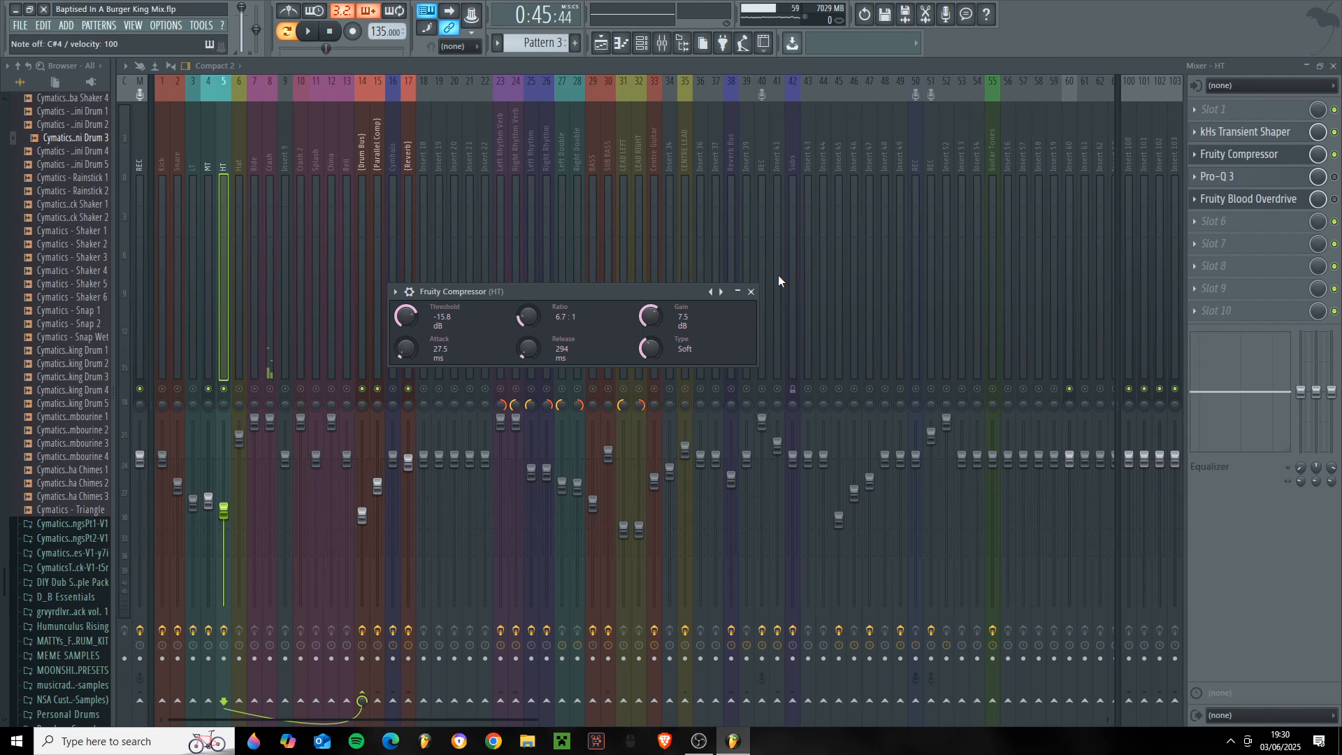
{"action": "key", "text": "space"}
{"action": "key", "text": "space"}
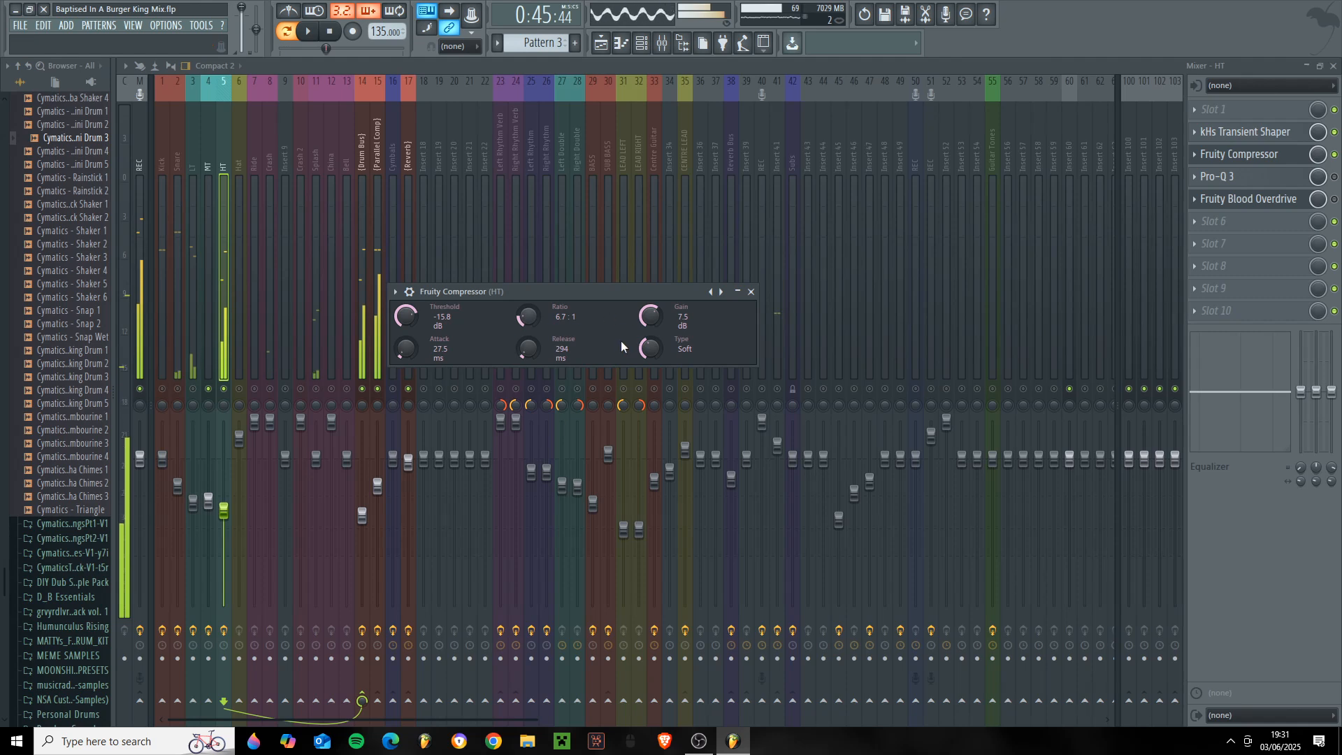
- Enable the HT's Pro-Q 3, audition the high tom through it, and examine its EQ bands before closing it
{"action": "left_click", "coordinate": [1334, 177]}
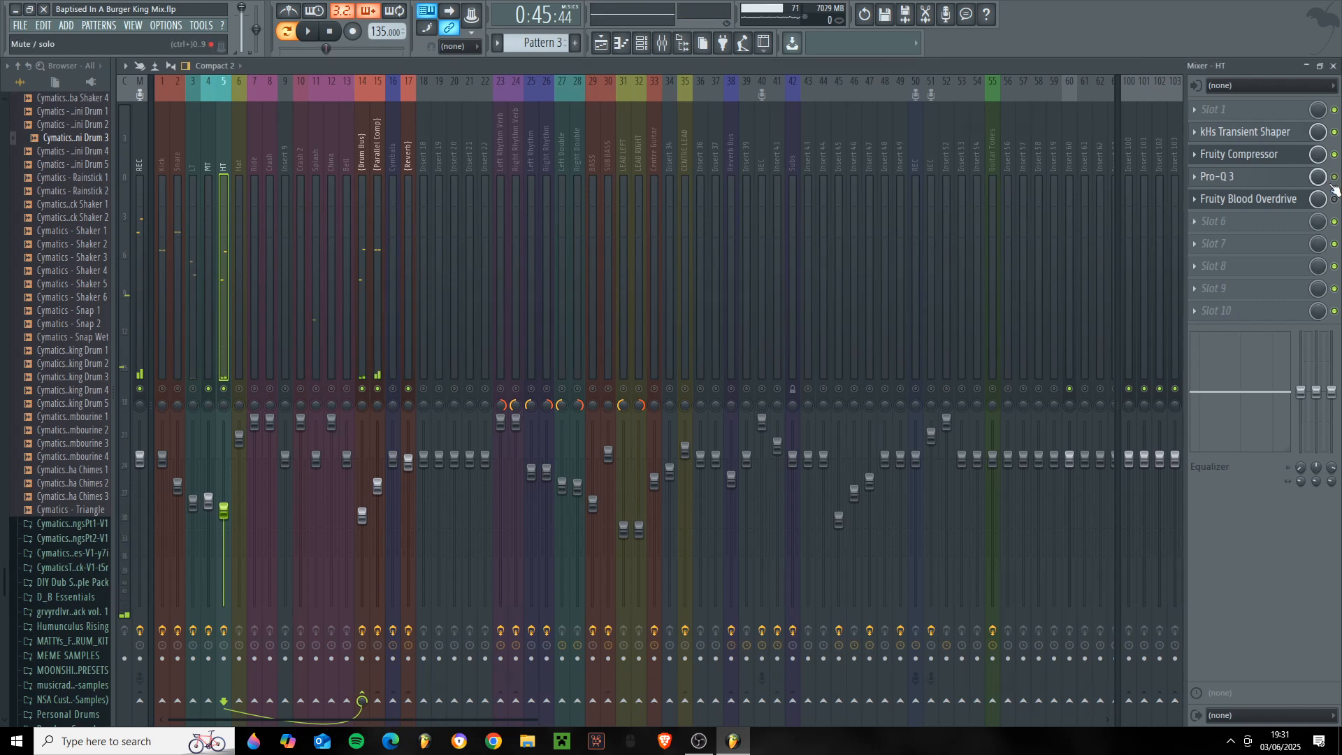
{"action": "left_click", "coordinate": [1275, 177]}
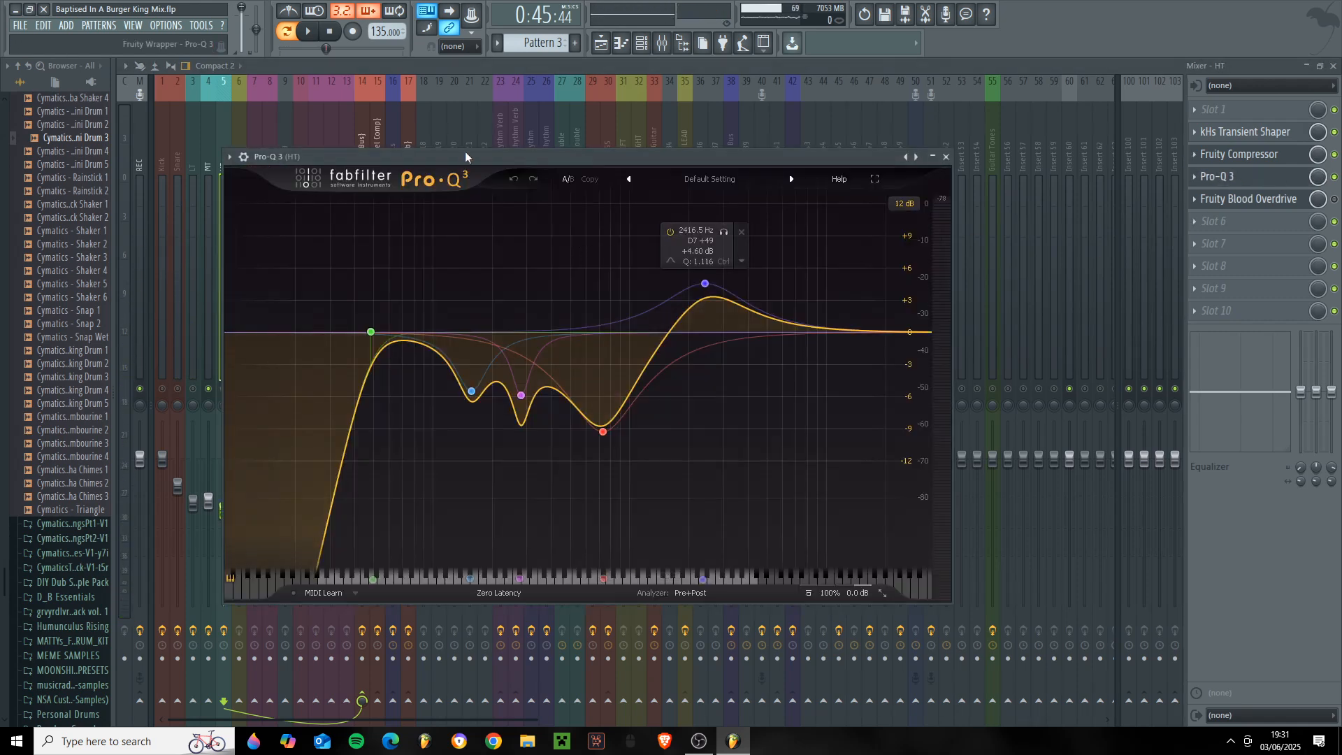
{"action": "key", "text": "space"}
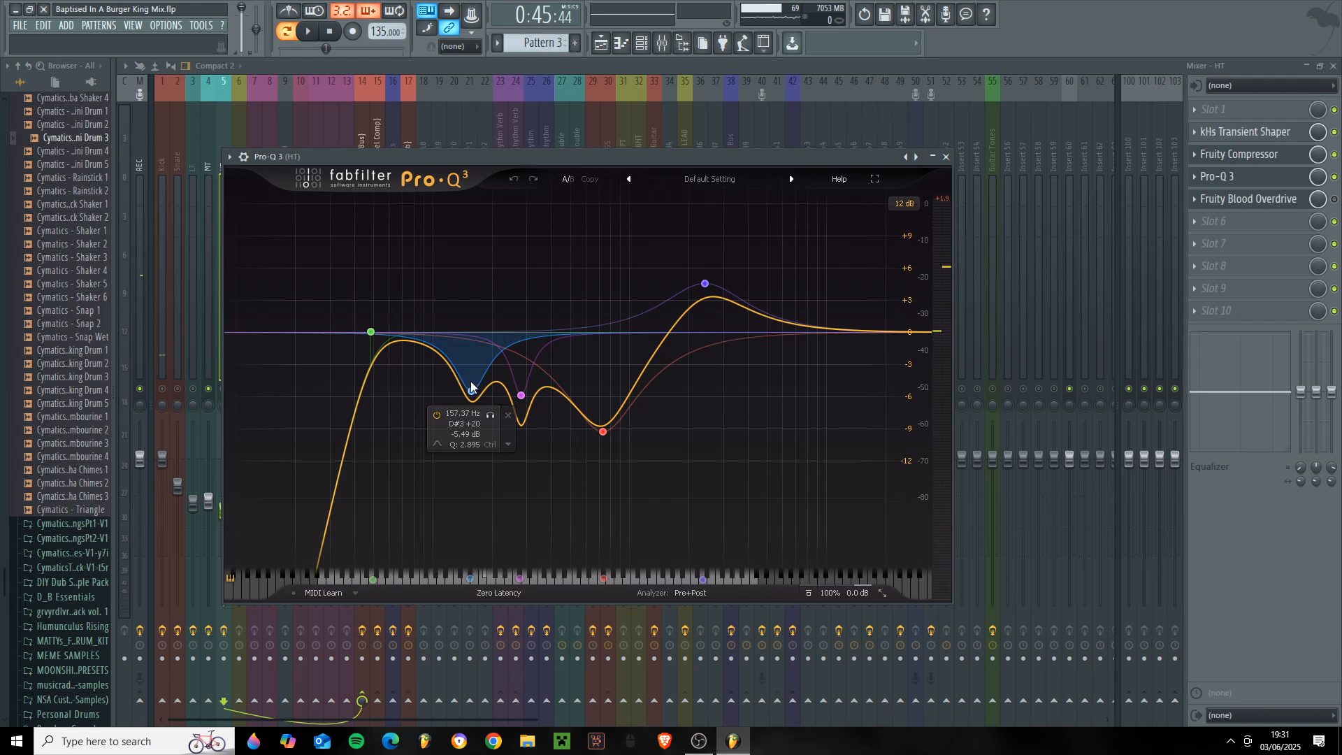
{"action": "key", "text": "space"}
{"action": "key", "text": "space"}
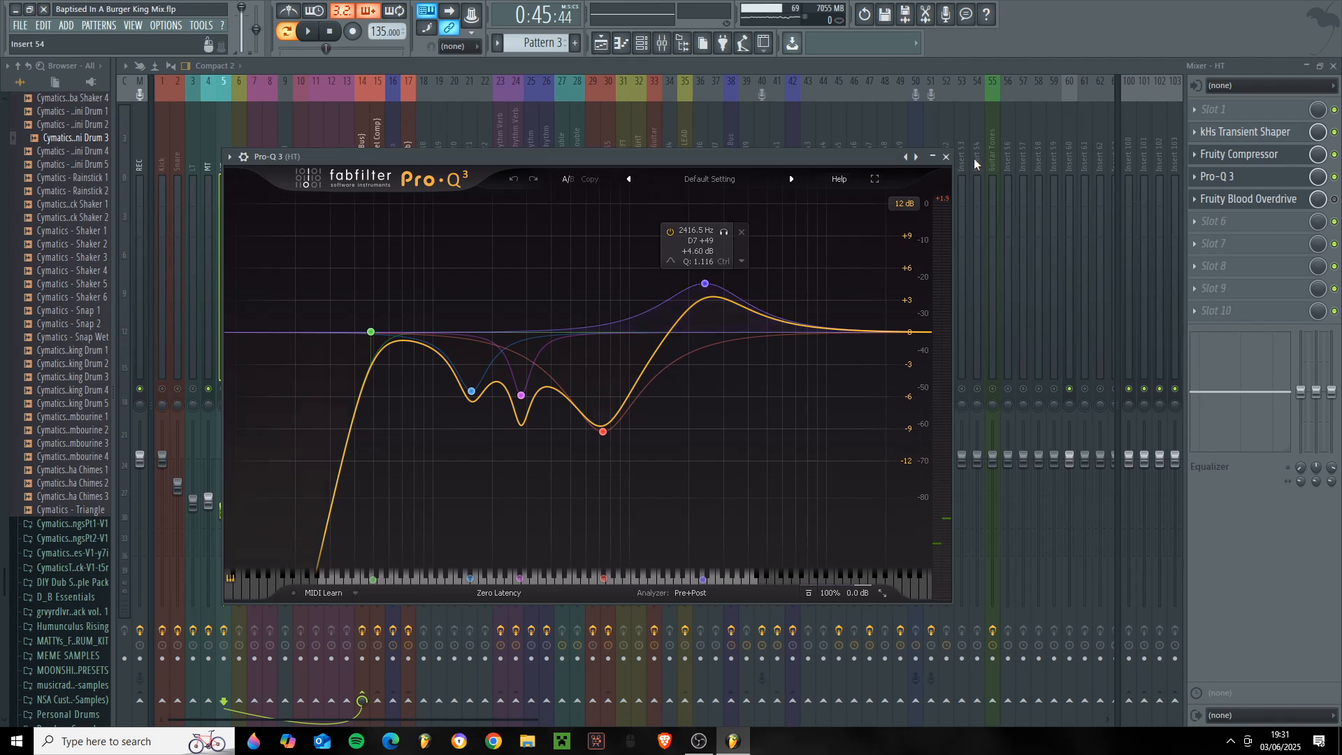
{"action": "left_click", "coordinate": [946, 156]}
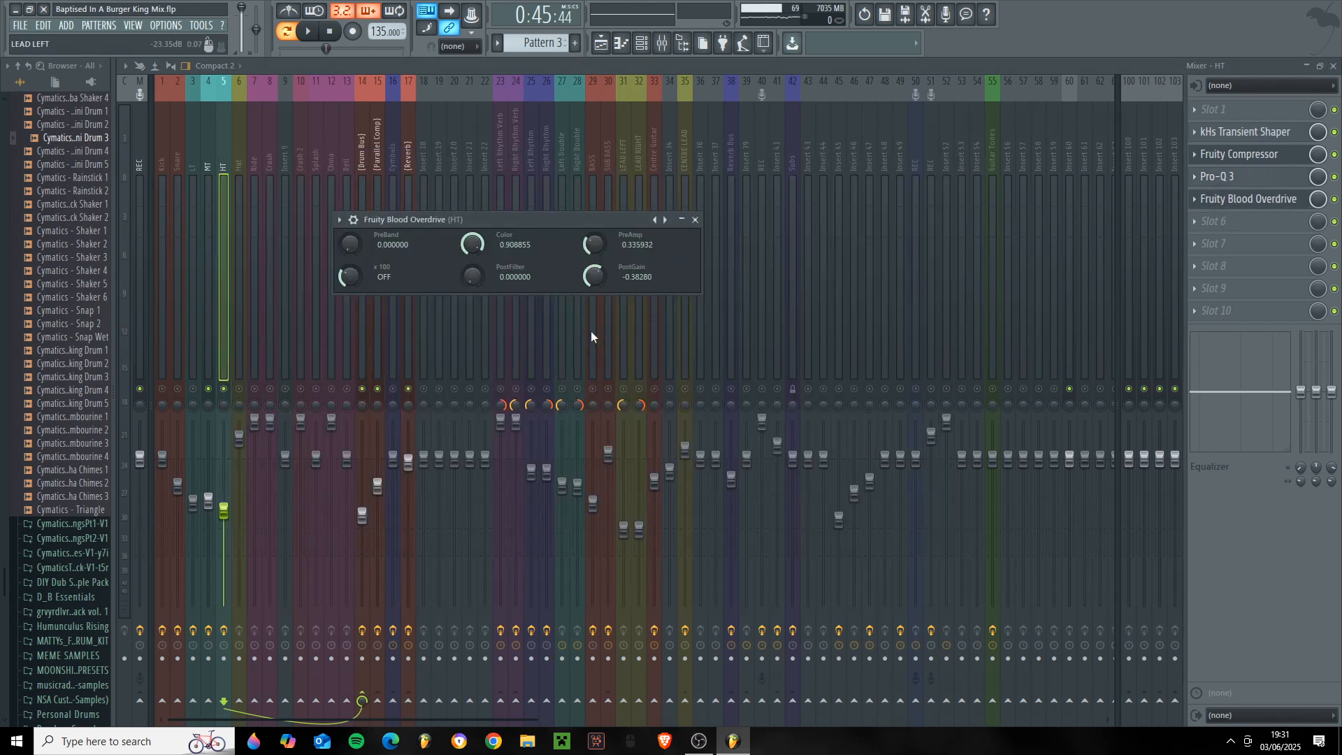
- Close the HT's Fruity Blood Overdrive settings and end the tom solo so all mixer tracks are audible
{"action": "key", "text": "Escape"}
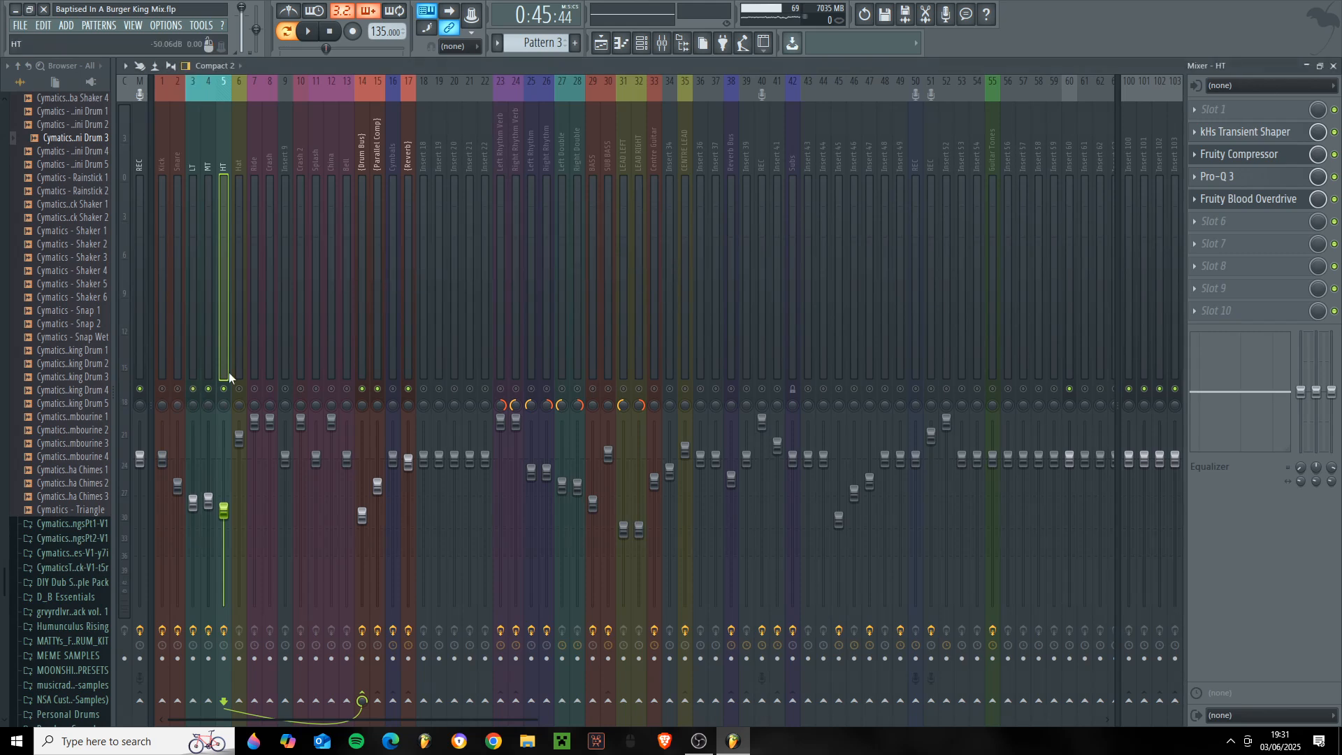
{"action": "right_click", "coordinate": [282, 393]}
{"action": "right_click", "coordinate": [283, 393]}
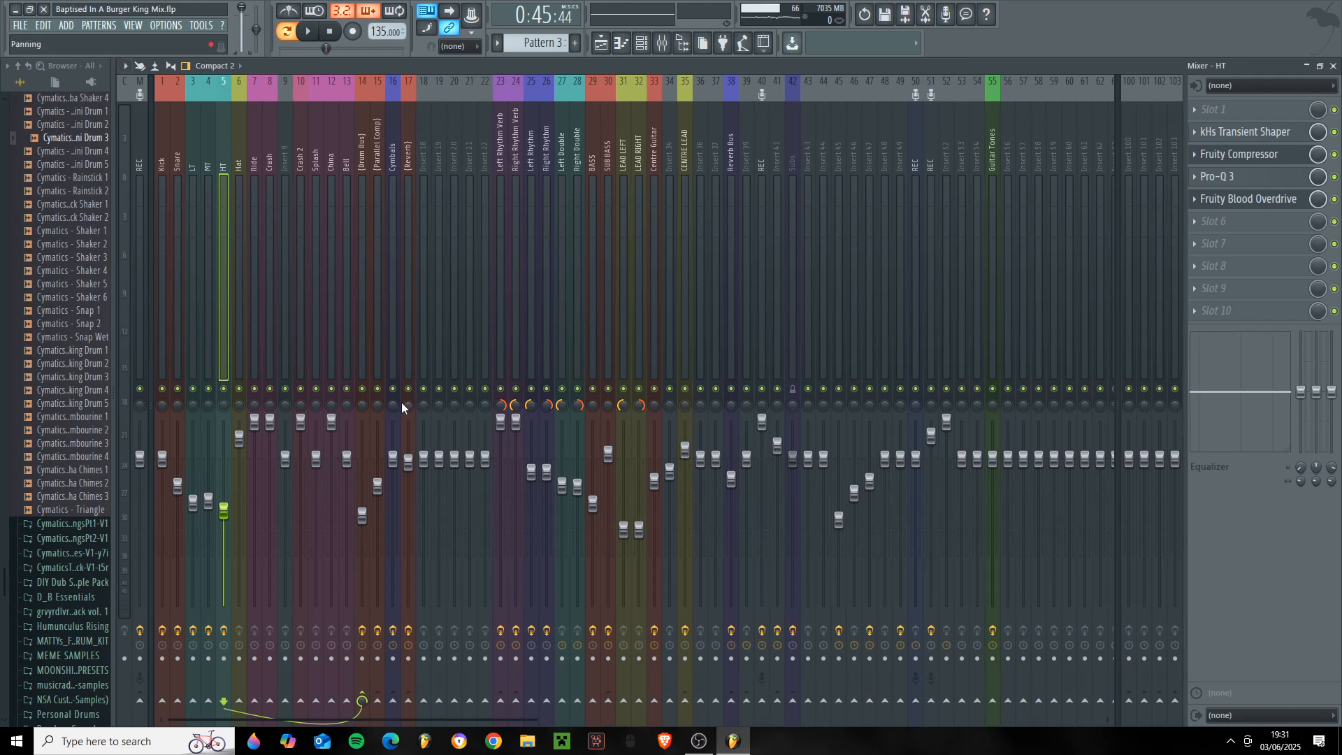
- Solo the Cymbals bus and examine the low cut and each dip in its Pro-Q 3 curve, closing the EQ when done
{"action": "left_click", "coordinate": [385, 330]}
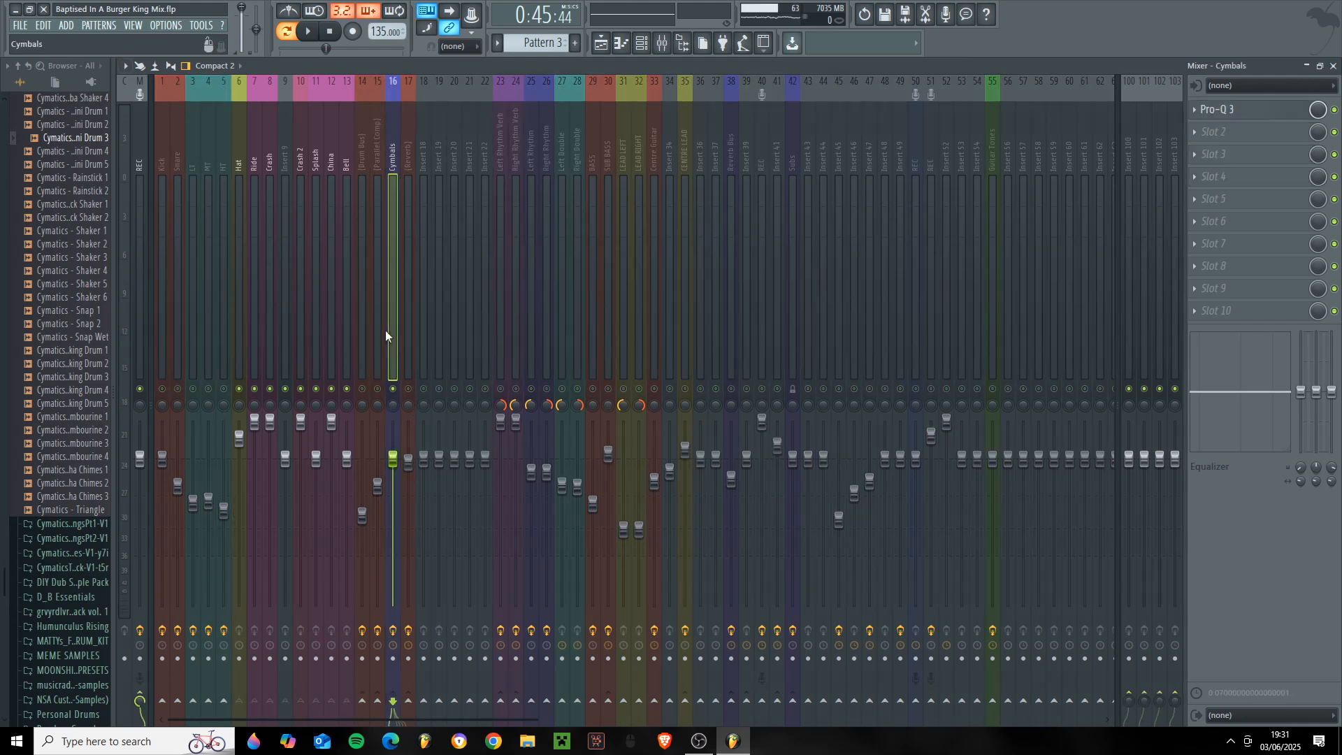
{"action": "left_click", "coordinate": [1217, 114]}
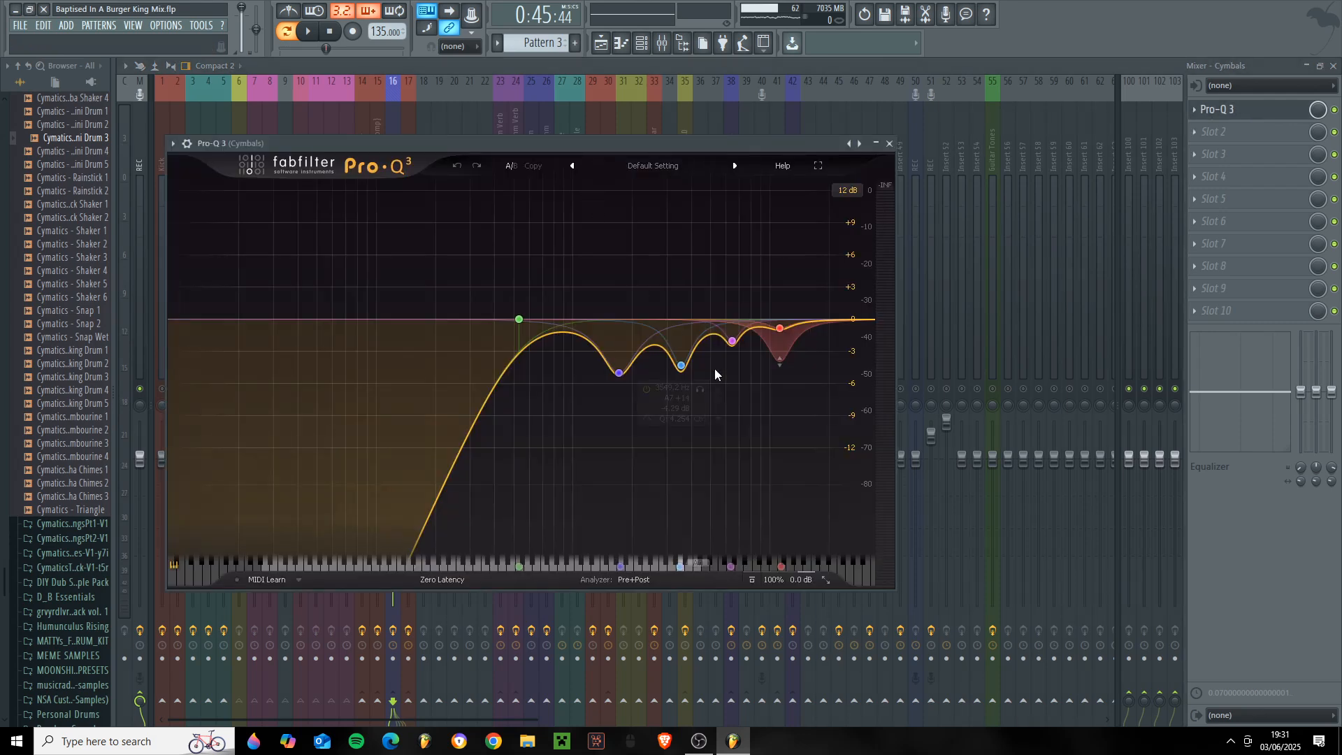
{"action": "mouse_move", "coordinate": [616, 374]}
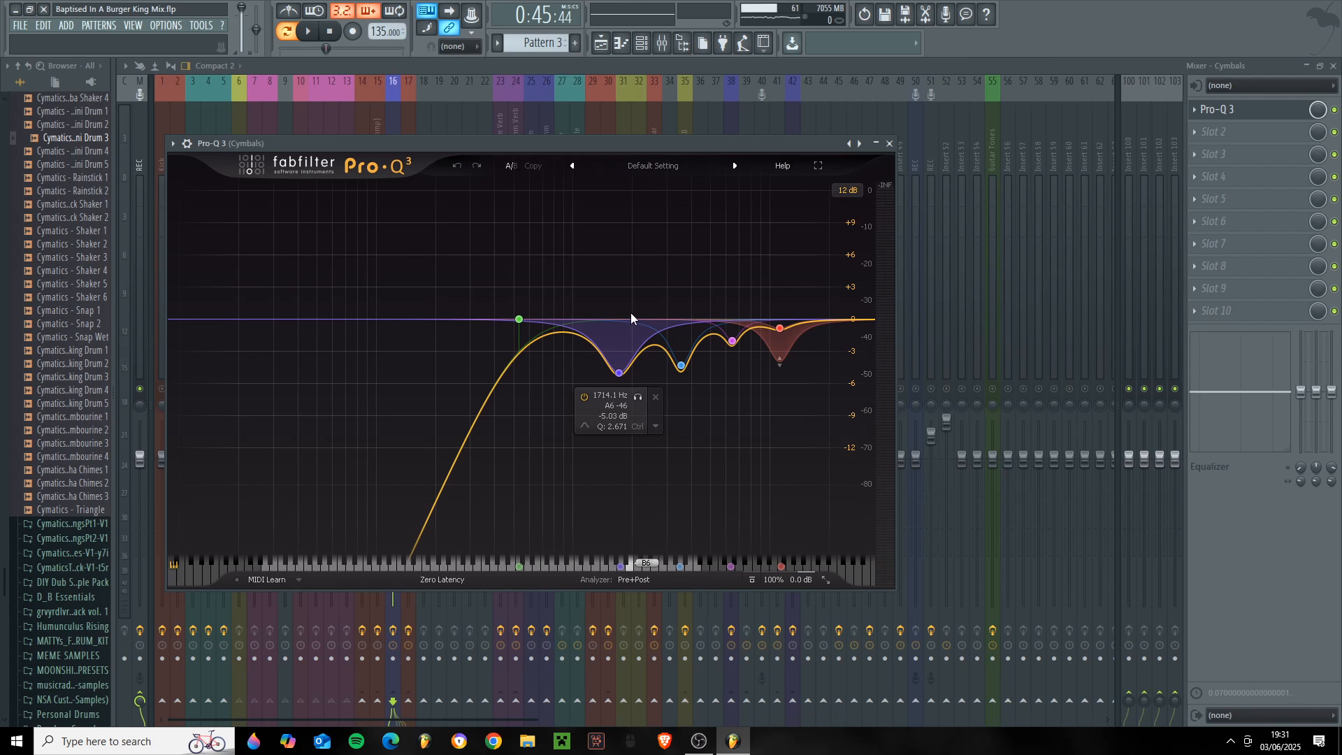
{"action": "mouse_move", "coordinate": [681, 371]}
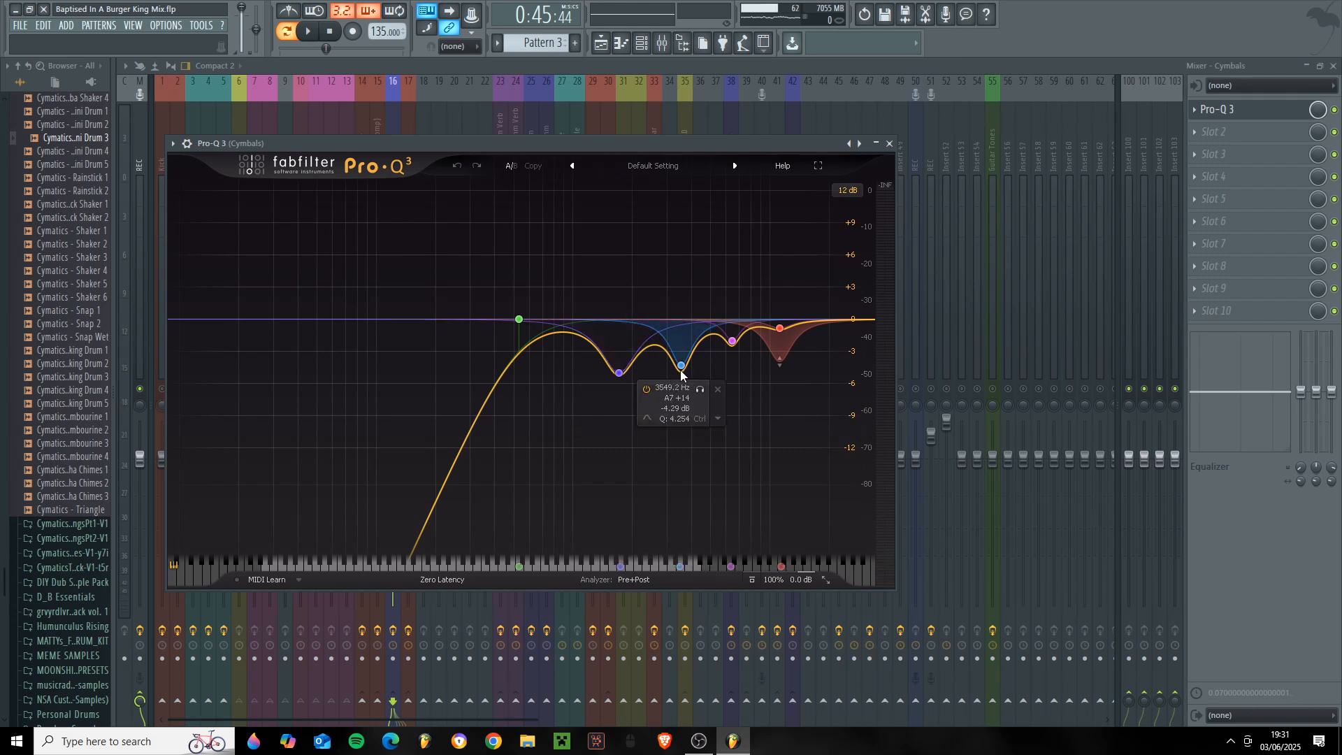
{"action": "mouse_move", "coordinate": [734, 346]}
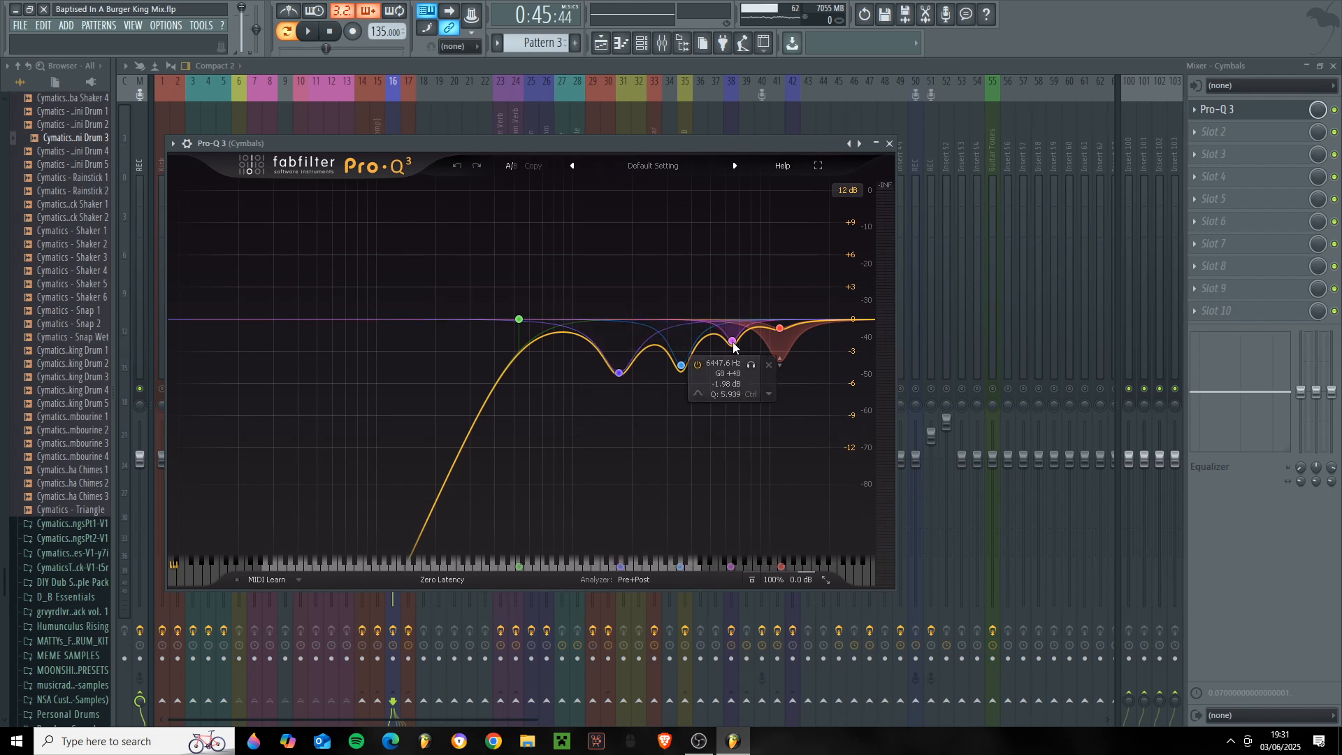
{"action": "mouse_move", "coordinate": [778, 333]}
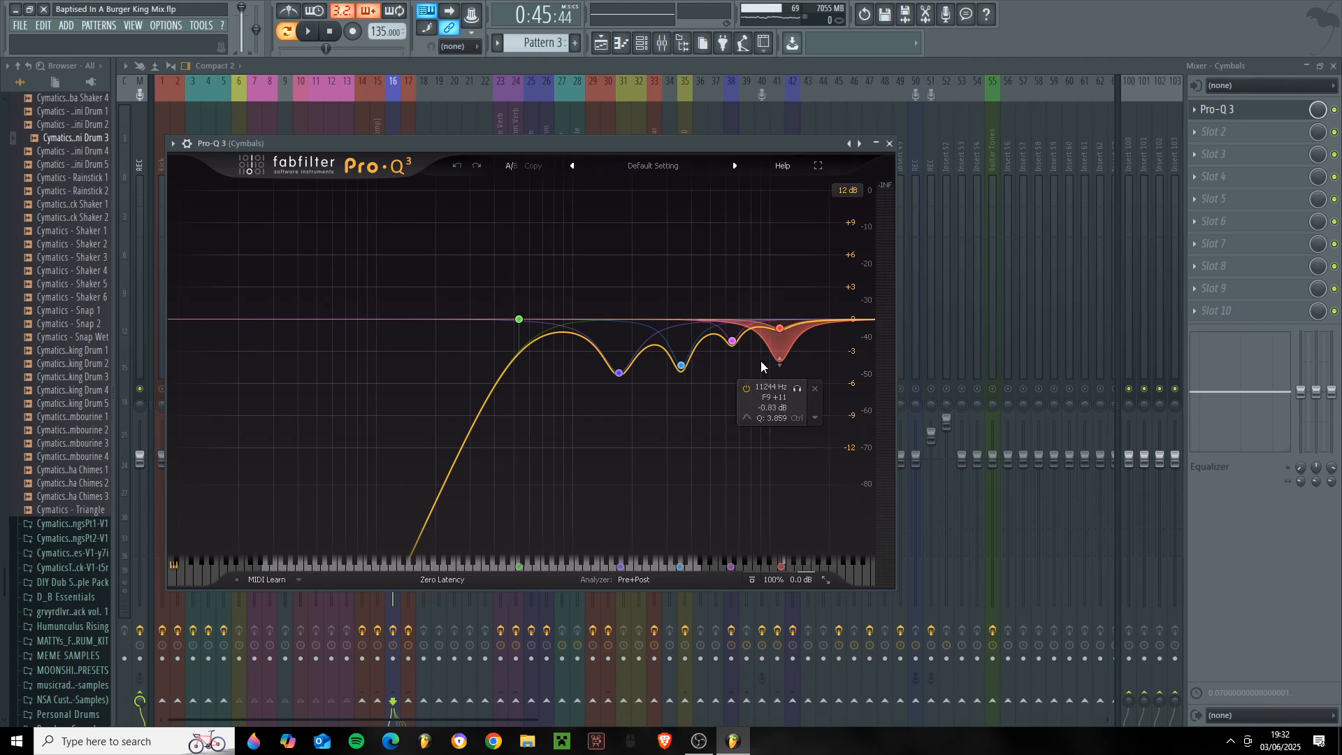
{"action": "left_click_drag", "start_coordinate": [657, 145], "coordinate": [631, 138]}
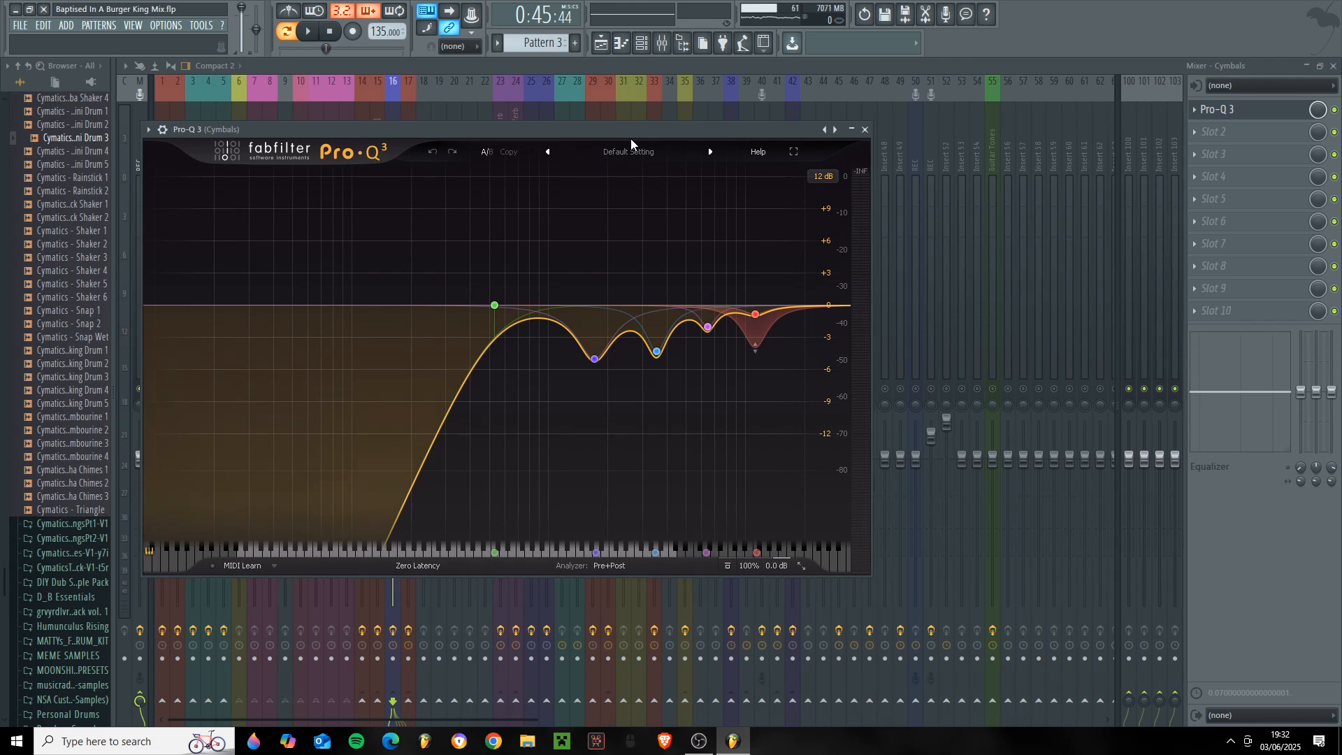
{"action": "left_click_drag", "start_coordinate": [731, 140], "coordinate": [778, 147]}
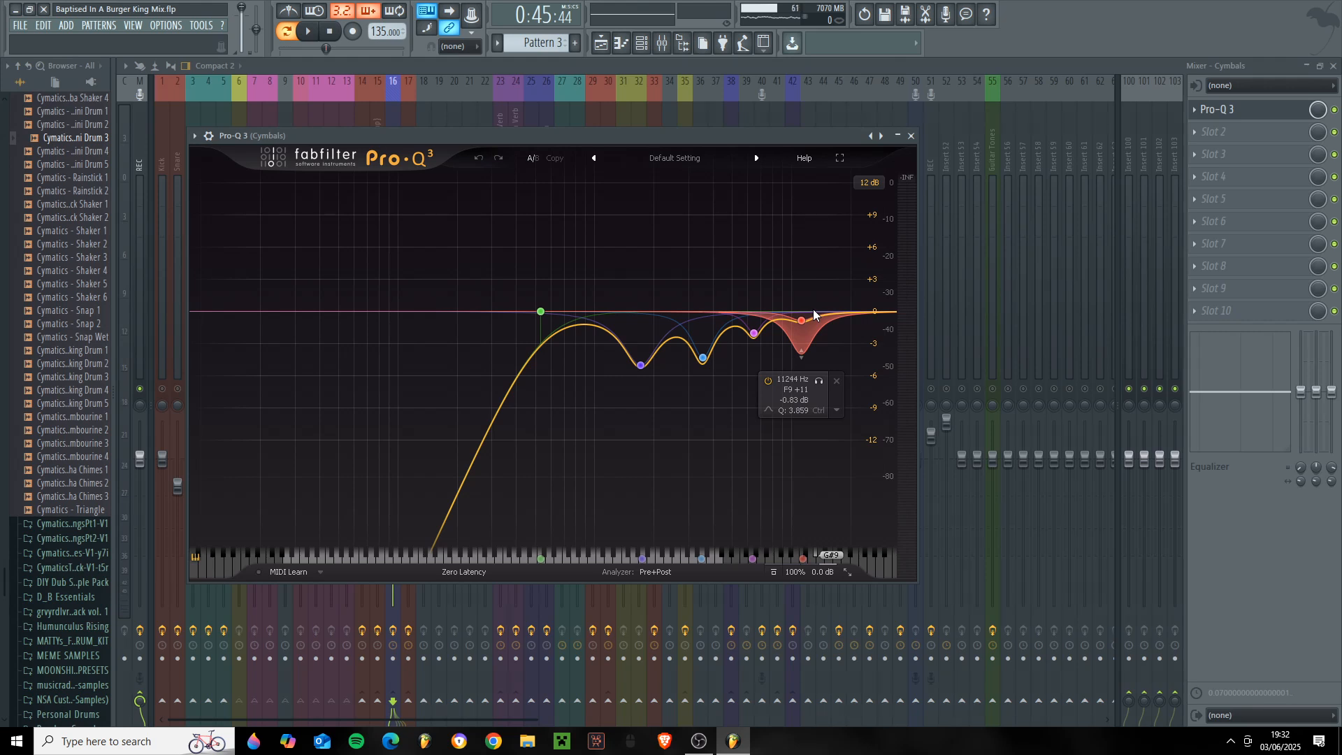
{"action": "left_click", "coordinate": [911, 136]}
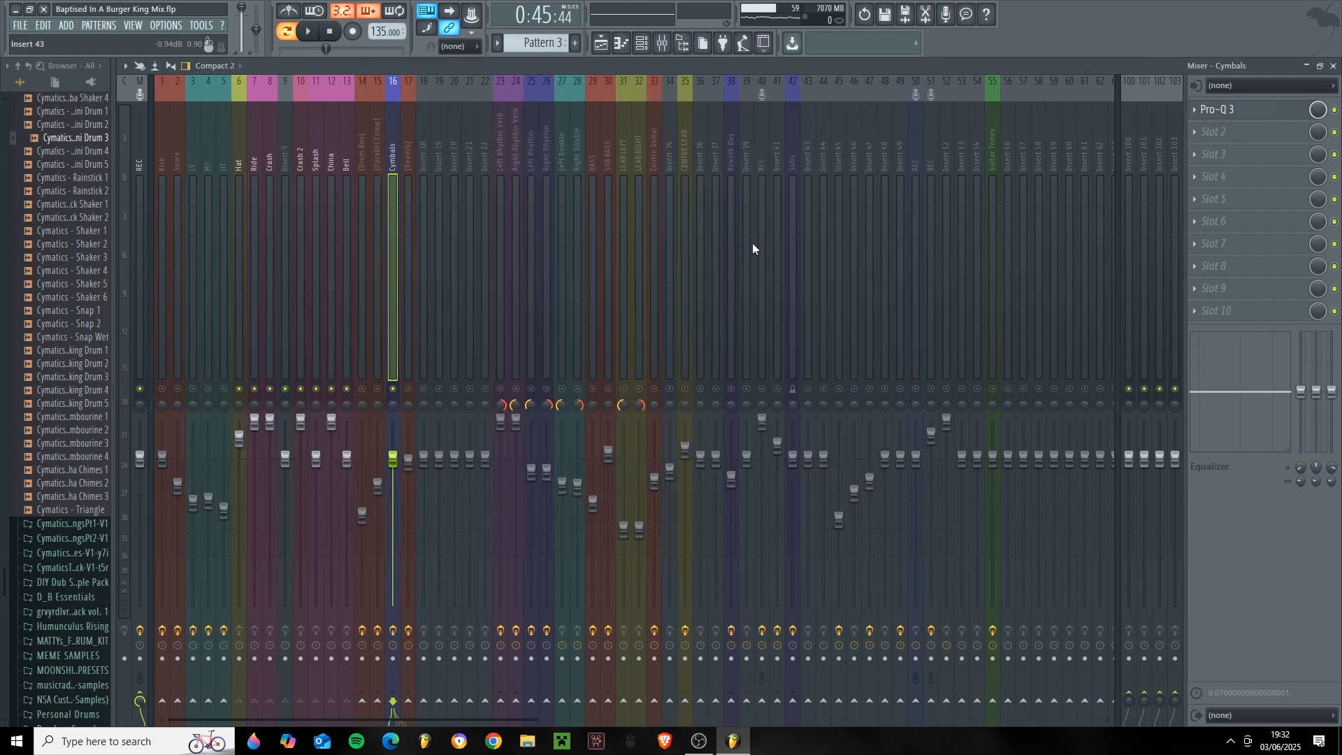
- Unsolo all mixer tracks and bring up the Drum Bus's kHs Distortion in the middle of the mixer
{"action": "left_click", "coordinate": [365, 385]}
{"action": "left_click", "coordinate": [1251, 135]}
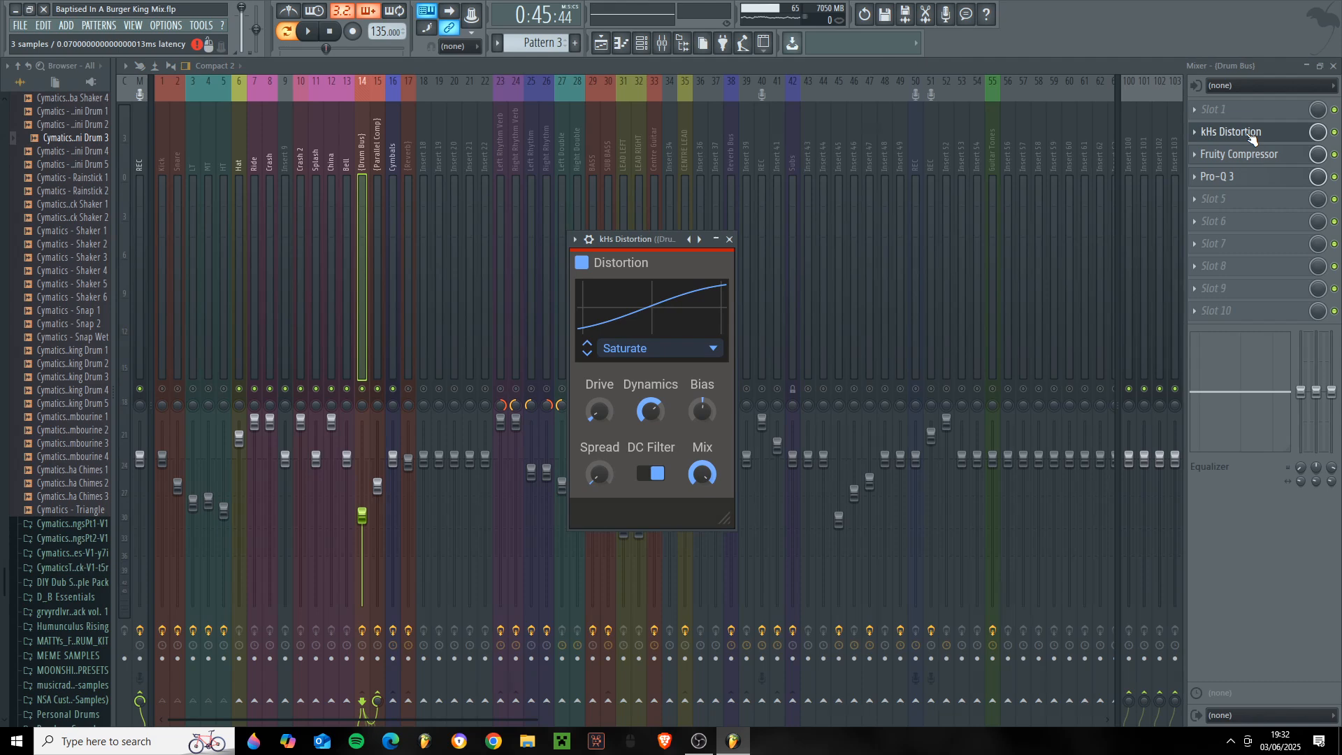
{"action": "right_click", "coordinate": [363, 388]}
{"action": "right_click", "coordinate": [364, 389]}
{"action": "left_click", "coordinate": [1238, 135]}
{"action": "left_click_drag", "start_coordinate": [619, 238], "coordinate": [547, 216]}
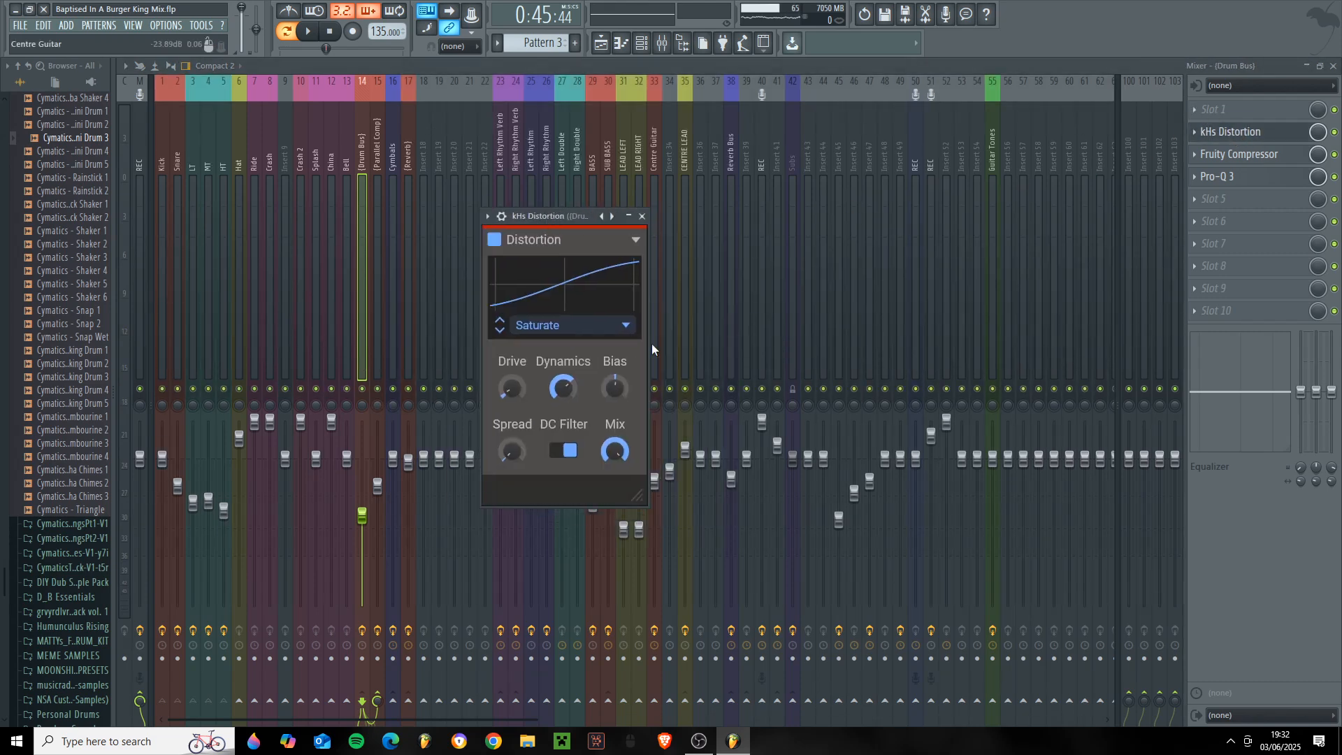
- Examine the Drive and Dynamics controls of the Drum Bus's kHs Distortion and close its window
{"action": "mouse_move", "coordinate": [511, 389]}
{"action": "mouse_move", "coordinate": [559, 389]}
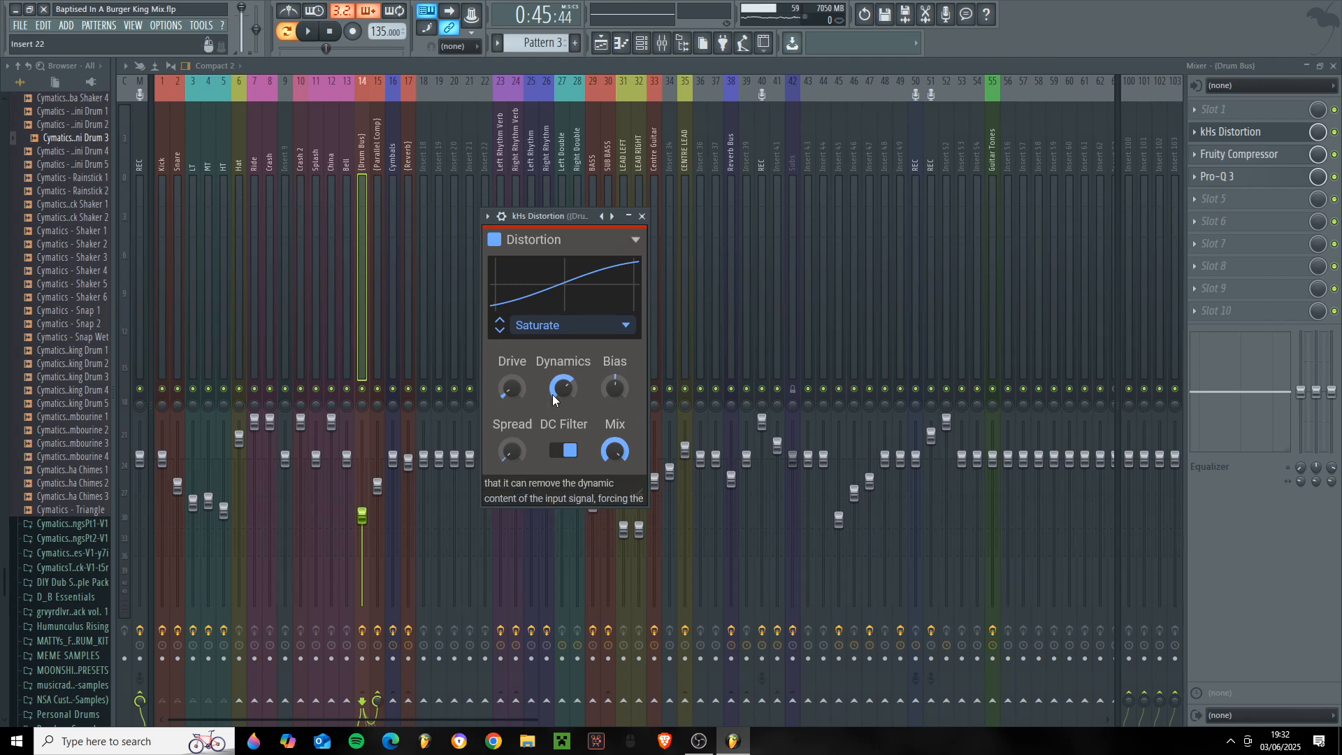
{"action": "left_click_drag", "start_coordinate": [569, 391], "coordinate": [569, 404]}
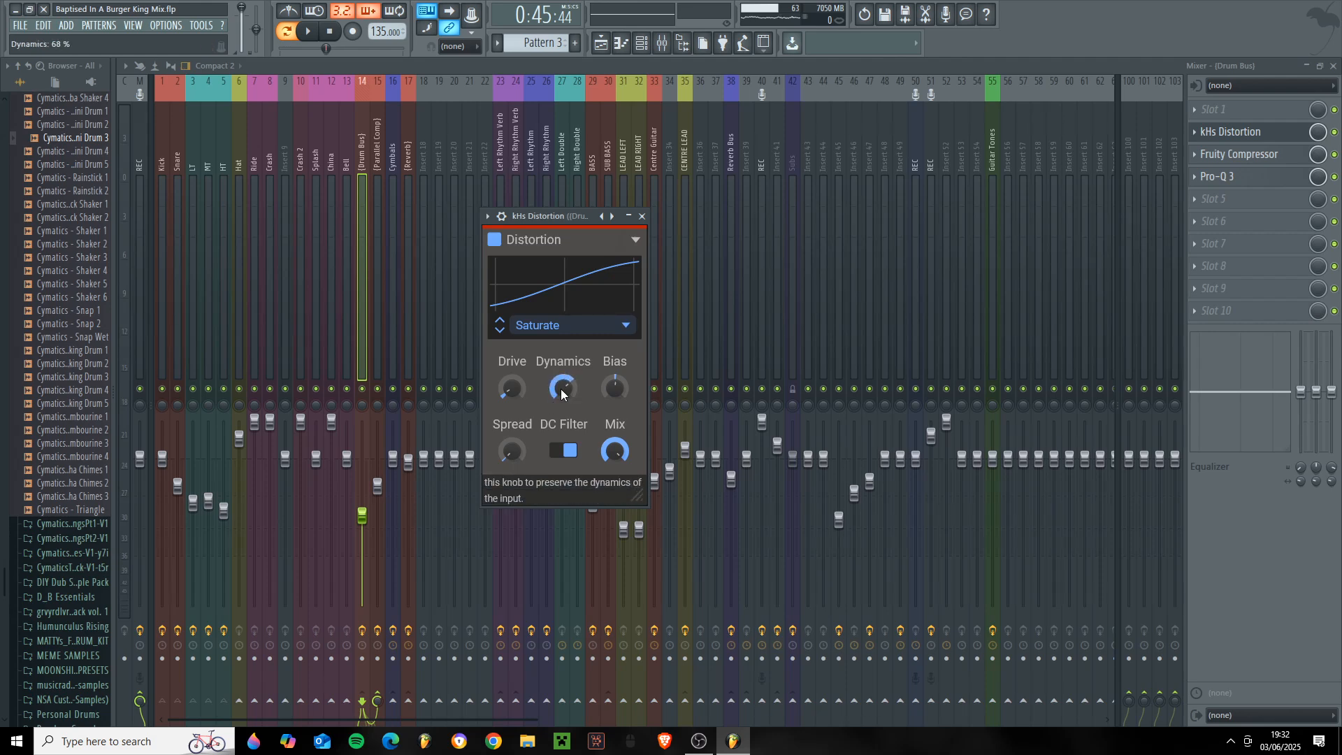
{"action": "left_click_drag", "start_coordinate": [566, 221], "coordinate": [582, 215]}
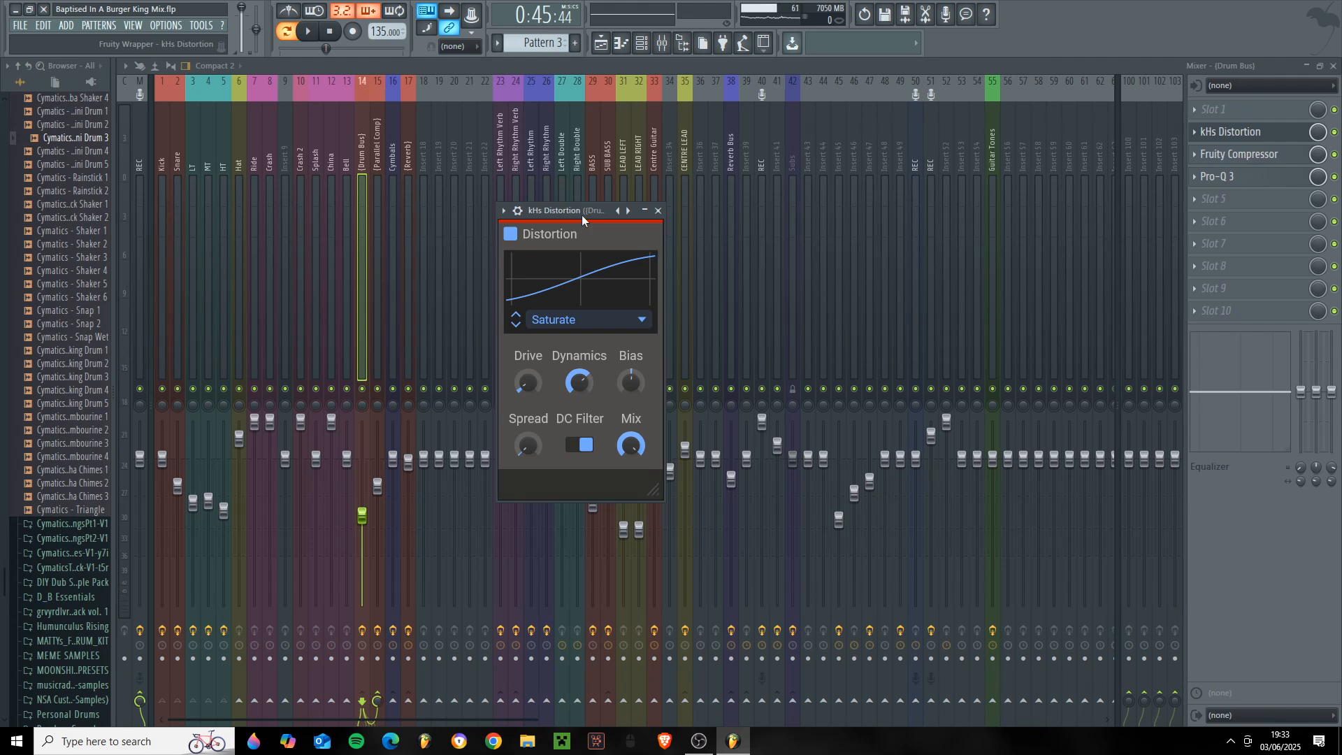
{"action": "left_click", "coordinate": [213, 159]}
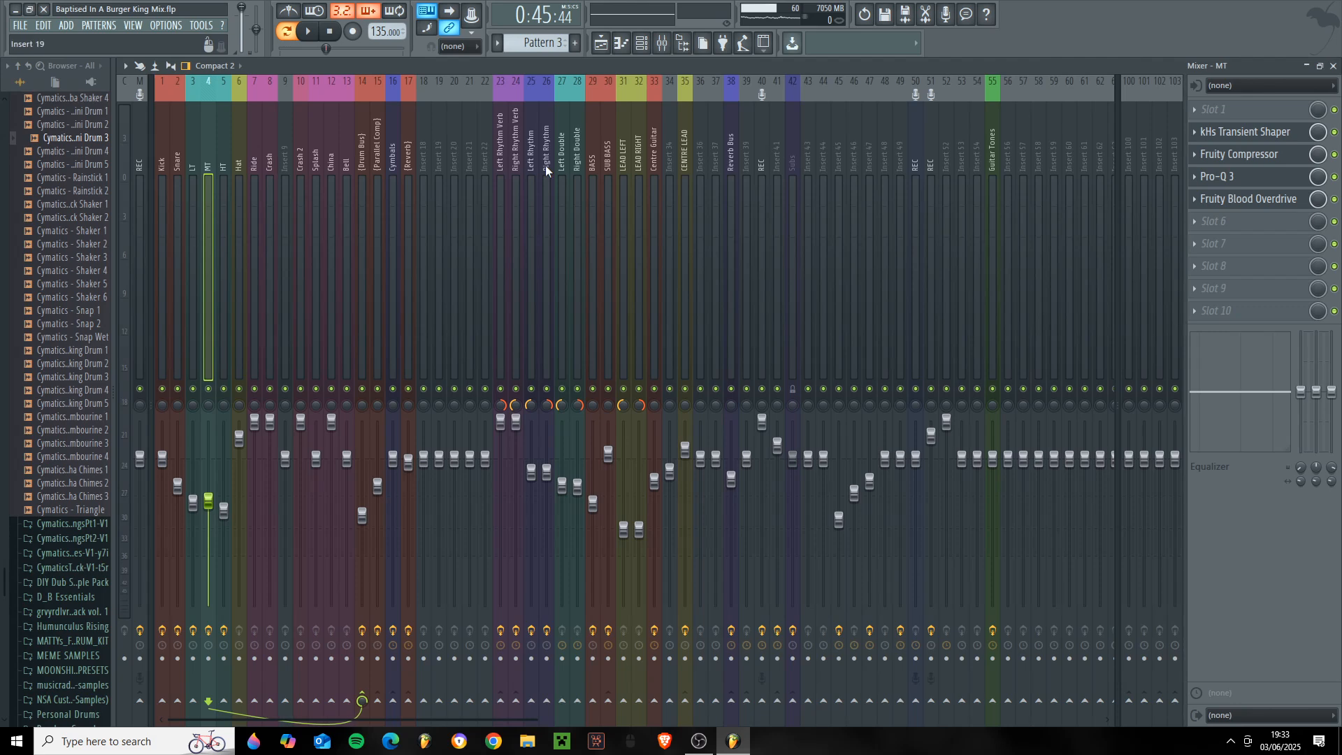
- Show the Drum Bus's Fruity Compressor settings in the middle of the mixer
{"action": "left_click", "coordinate": [362, 231]}
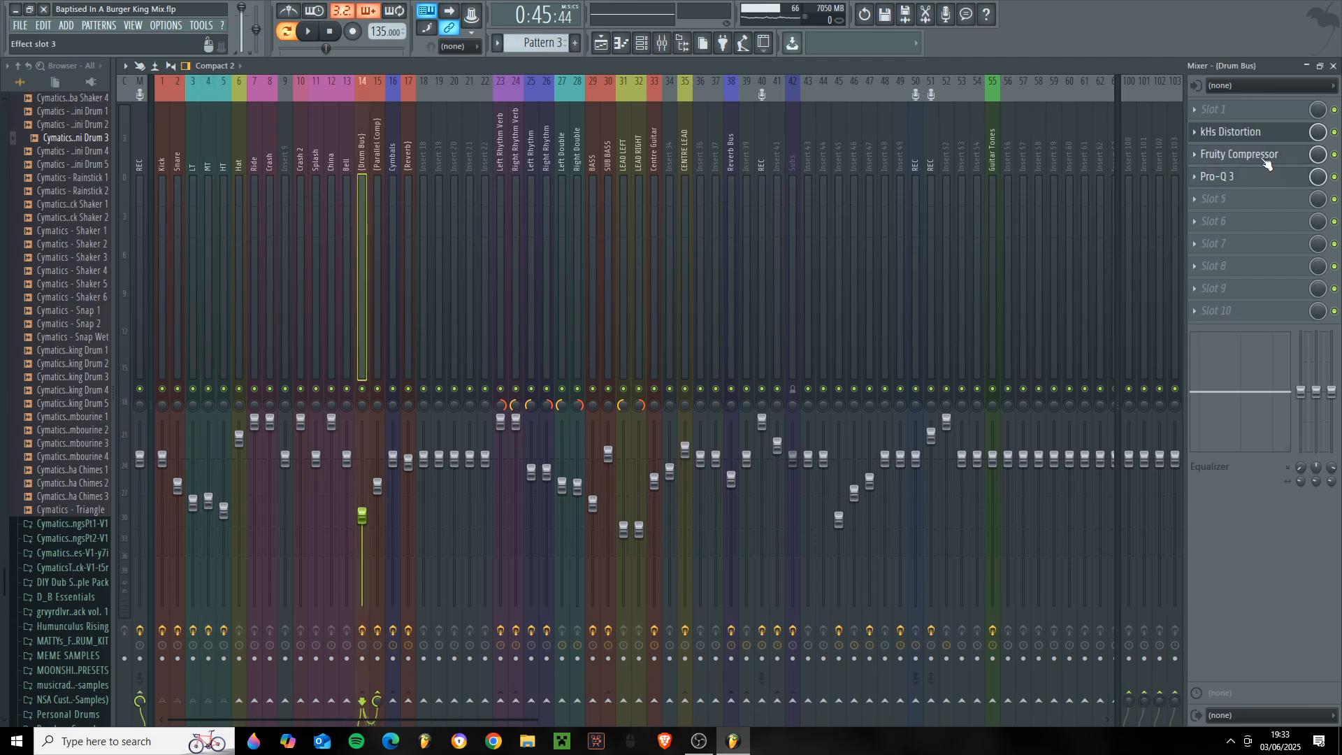
{"action": "left_click", "coordinate": [1238, 154]}
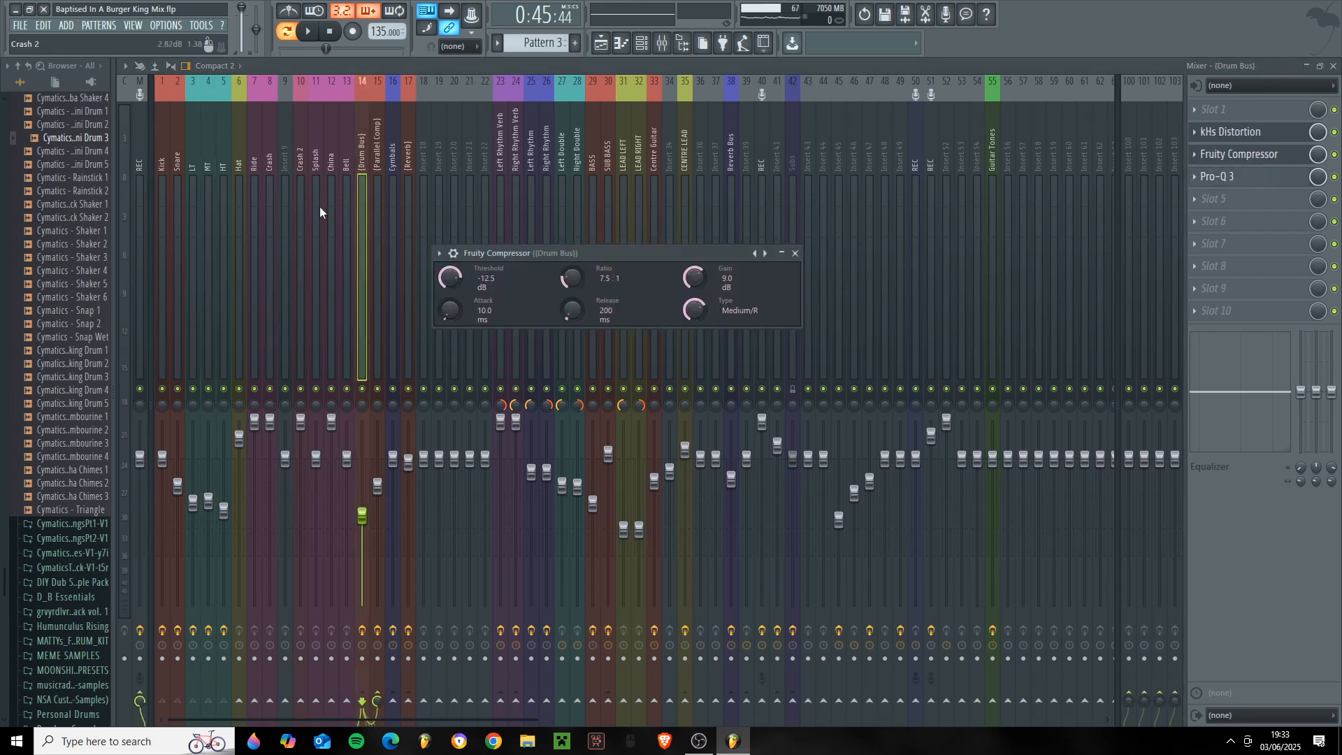
{"action": "left_click", "coordinate": [1243, 154]}
{"action": "left_click", "coordinate": [1251, 155]}
{"action": "left_click_drag", "start_coordinate": [537, 246], "coordinate": [491, 256]}
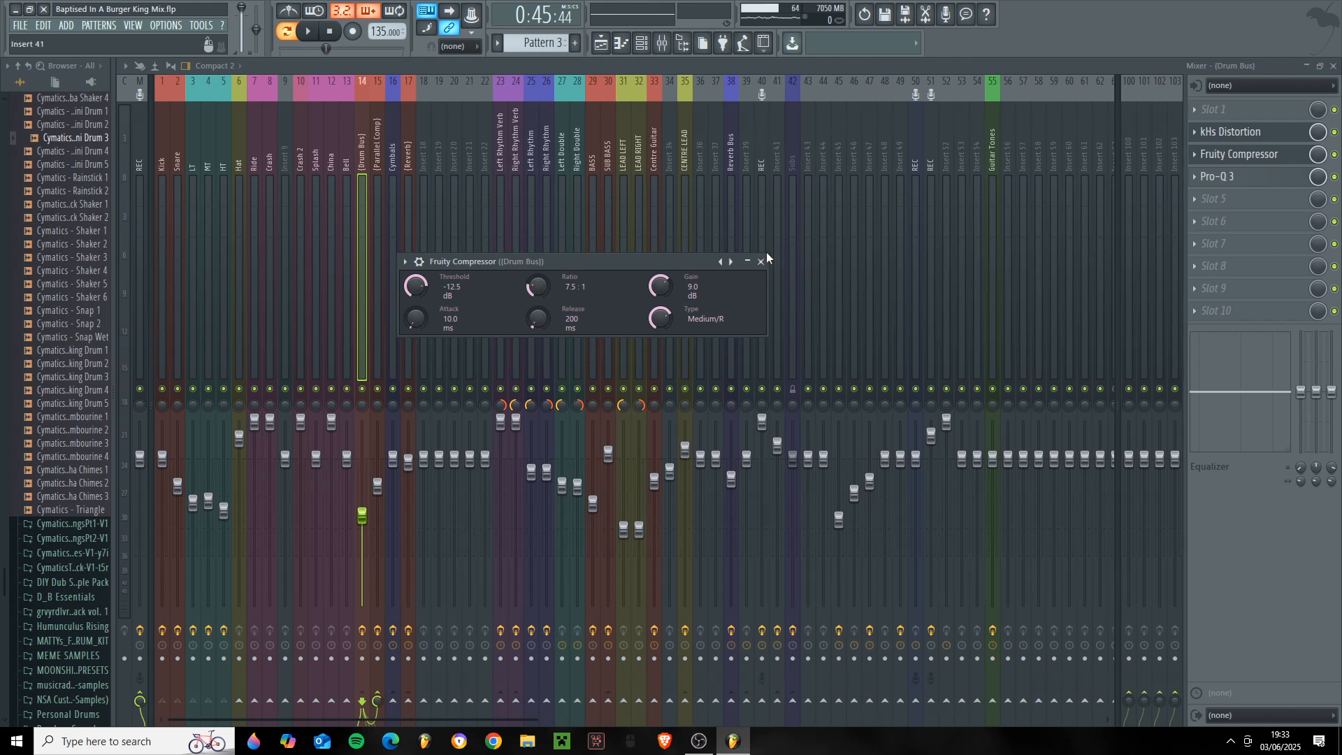
- Examine the low cut and the midrange dip in the Drum Bus's Pro-Q 3 and close the EQ
{"action": "left_click", "coordinate": [1232, 132]}
{"action": "left_click", "coordinate": [1244, 177]}
{"action": "mouse_move", "coordinate": [388, 337]}
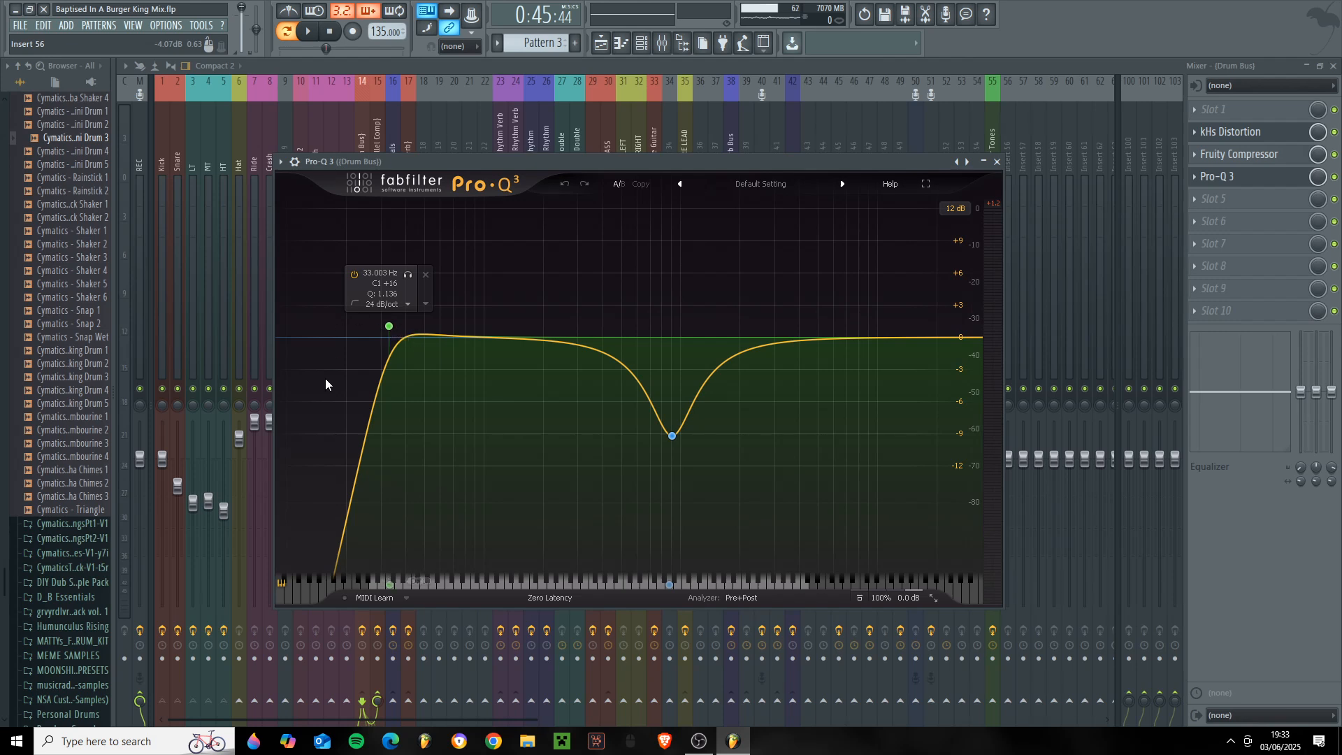
{"action": "mouse_move", "coordinate": [640, 443]}
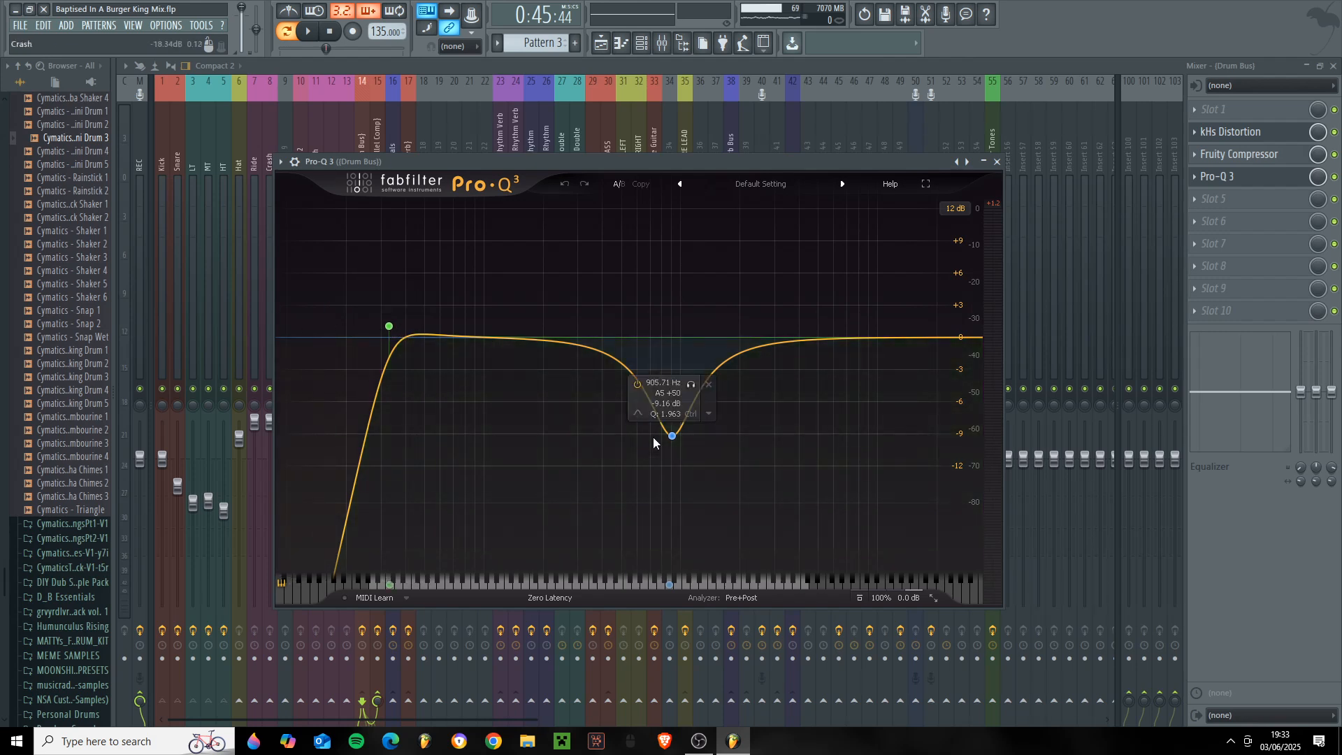
{"action": "left_click", "coordinate": [673, 436]}
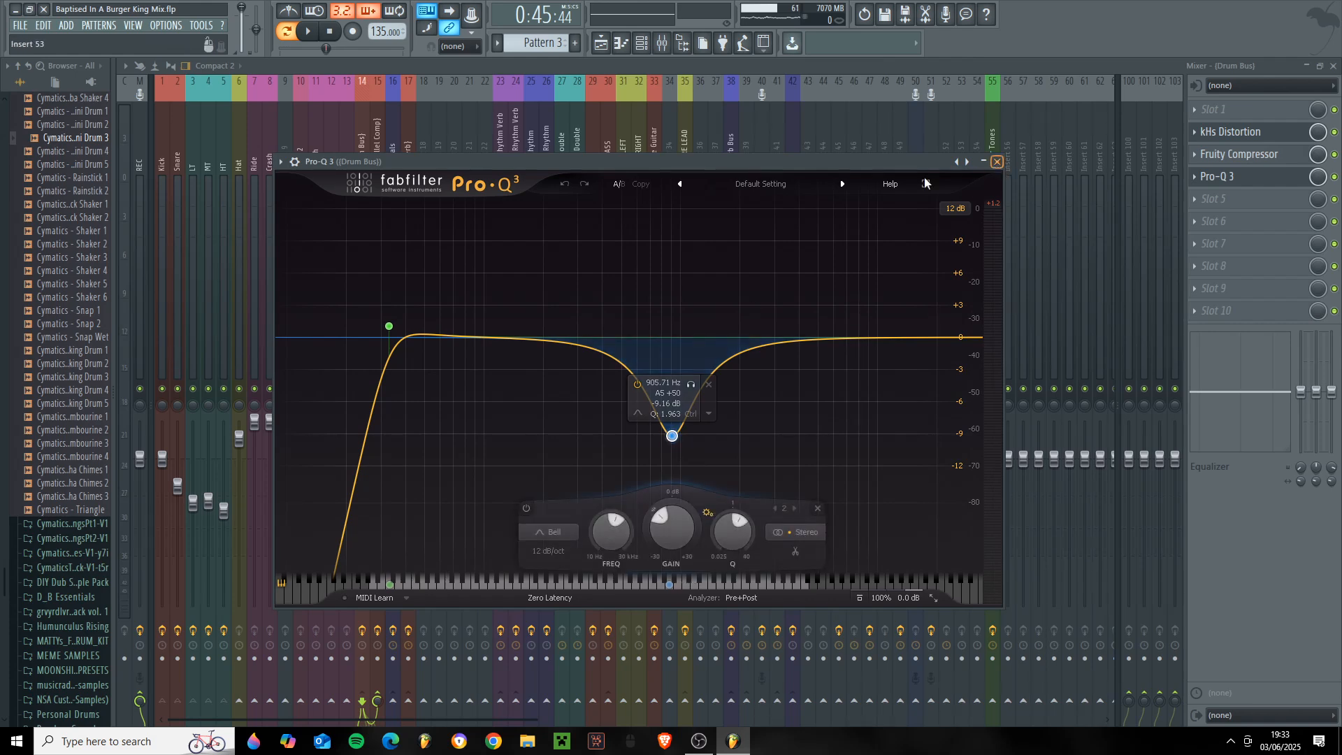
{"action": "left_click", "coordinate": [997, 161]}
- Select the Parallel Comp track and show its DC1A3 compressor in the middle of the mixer
{"action": "left_click", "coordinate": [384, 221]}
{"action": "left_click", "coordinate": [1216, 131]}
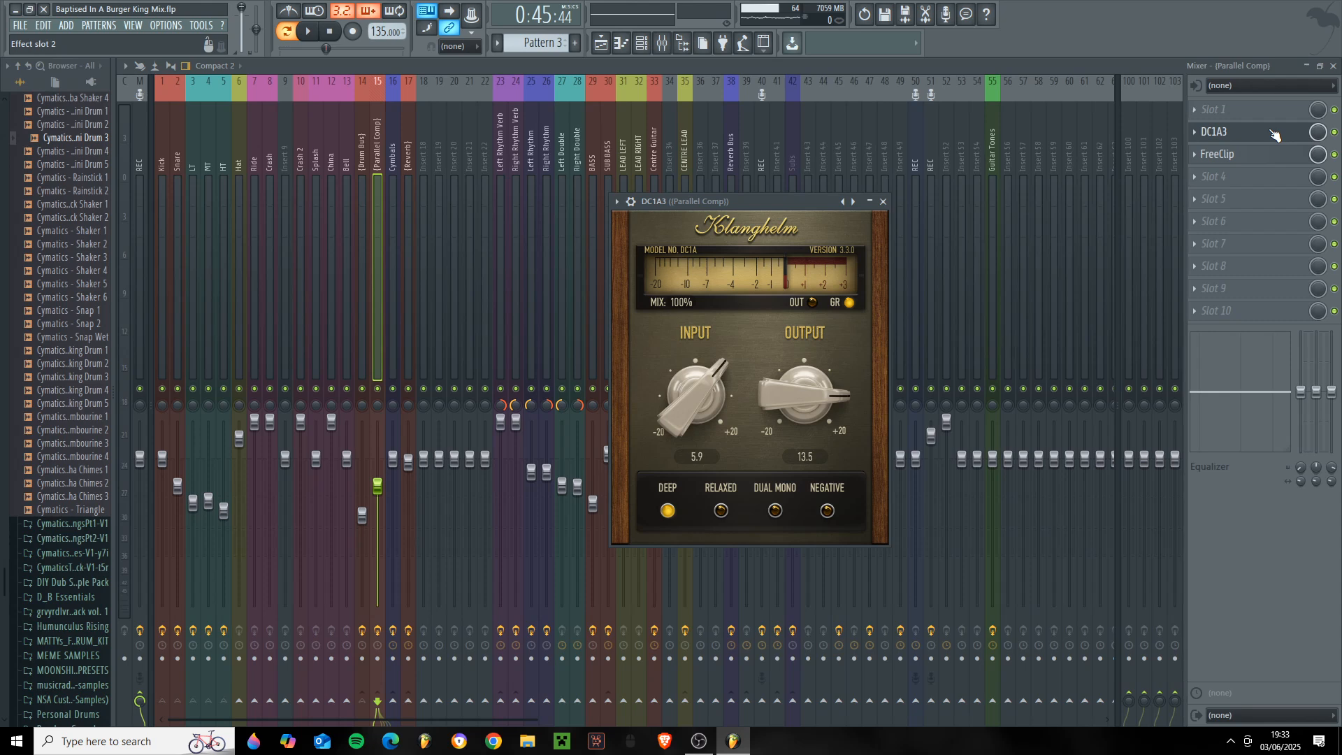
{"action": "left_click_drag", "start_coordinate": [756, 236], "coordinate": [641, 221]}
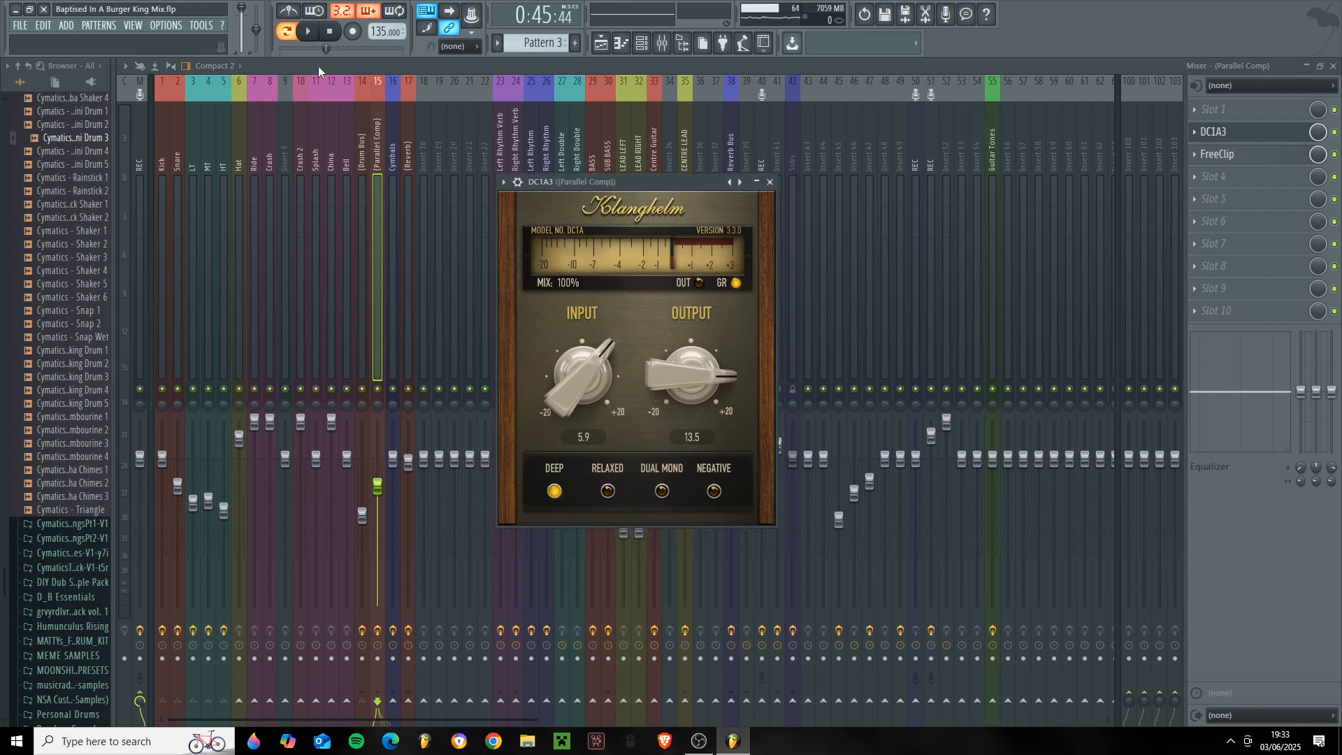
- Play a later section of the drum pattern while watching the DC1A3's gain reduction meter, and stop playback
{"action": "left_click", "coordinate": [311, 39]}
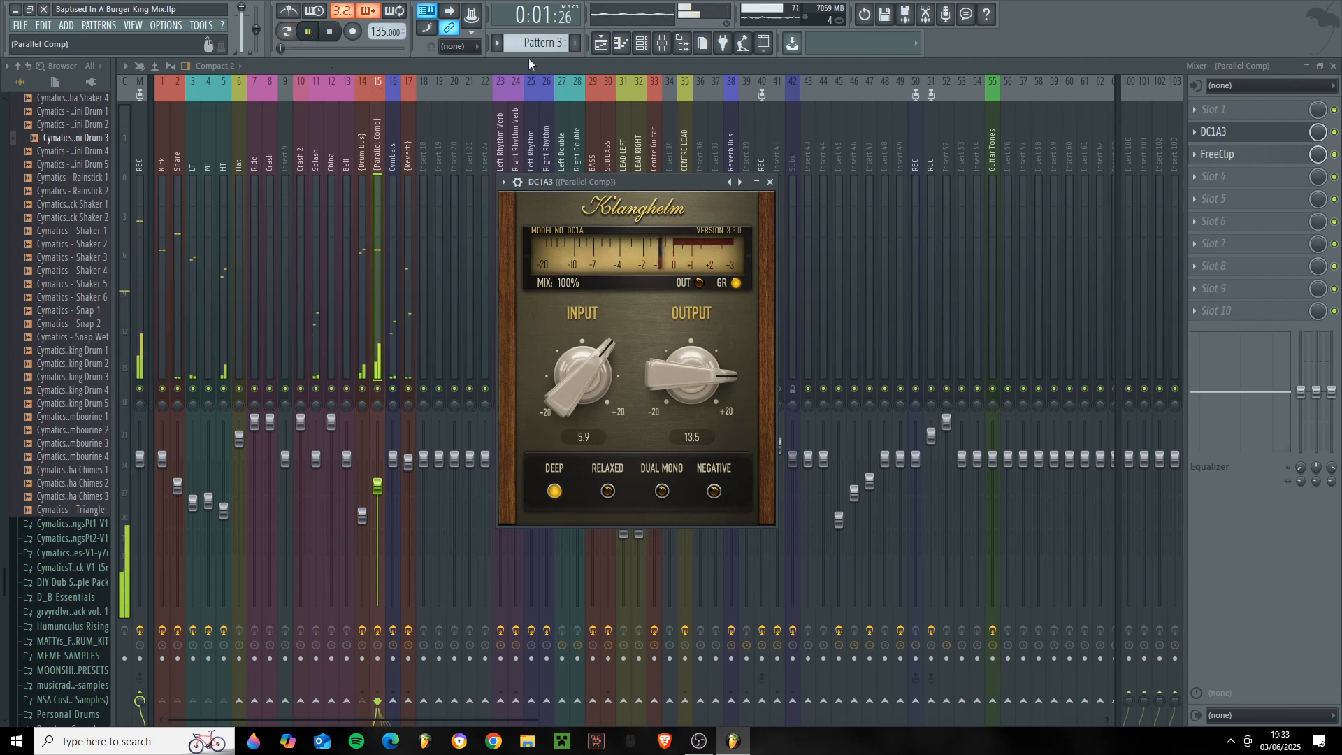
{"action": "left_click", "coordinate": [621, 44]}
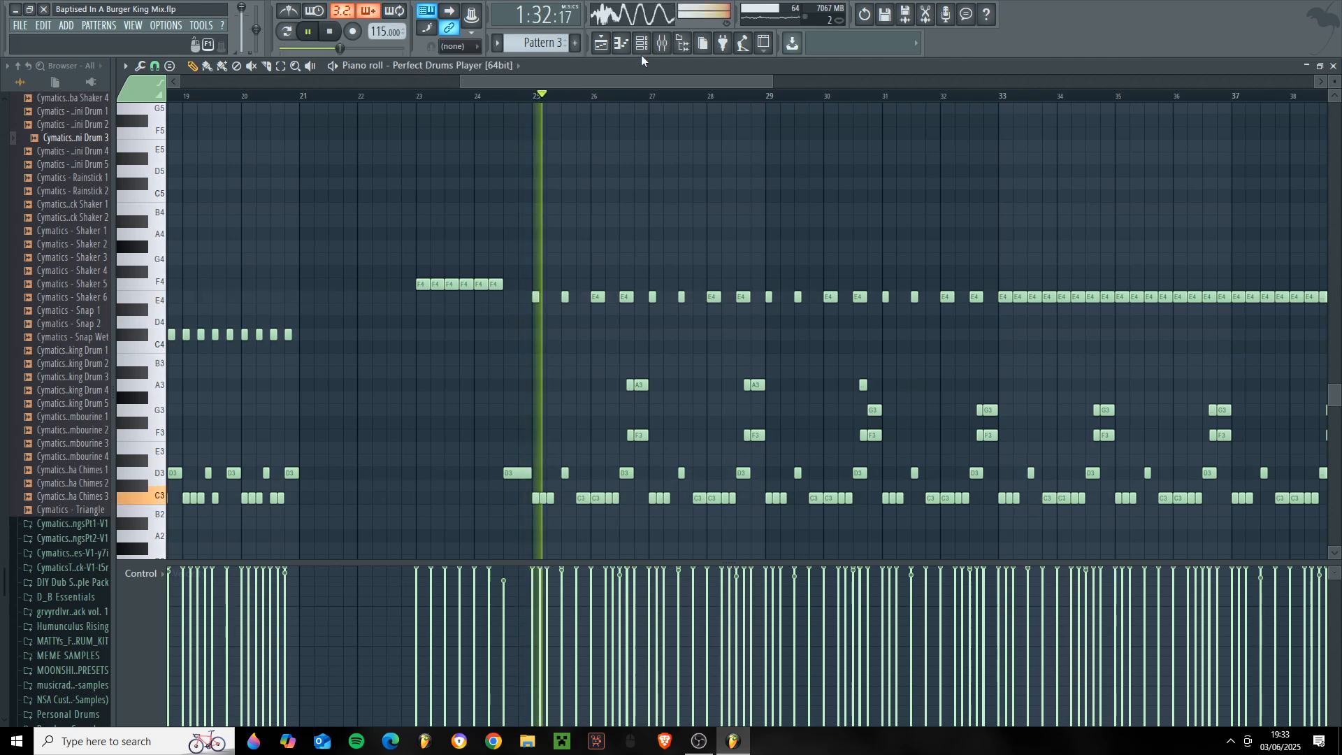
{"action": "key", "text": "F7"}
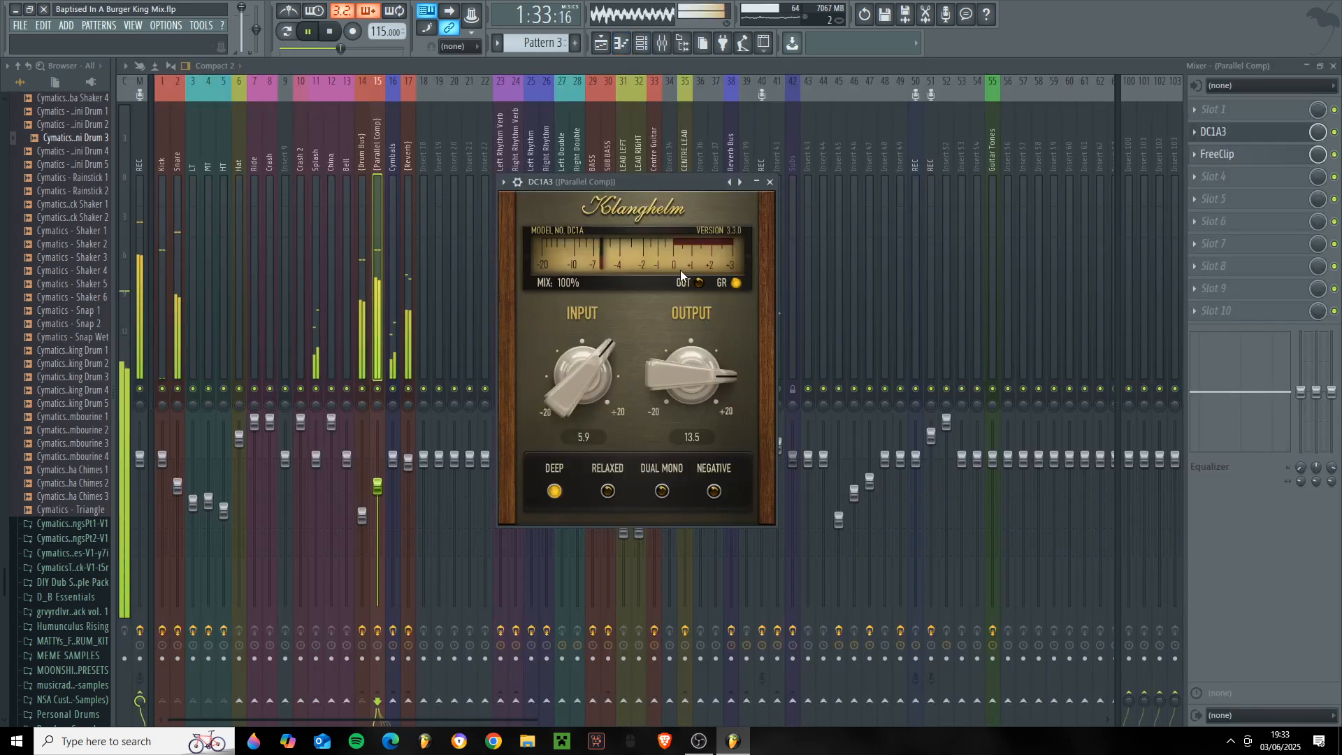
{"action": "key", "text": "space"}
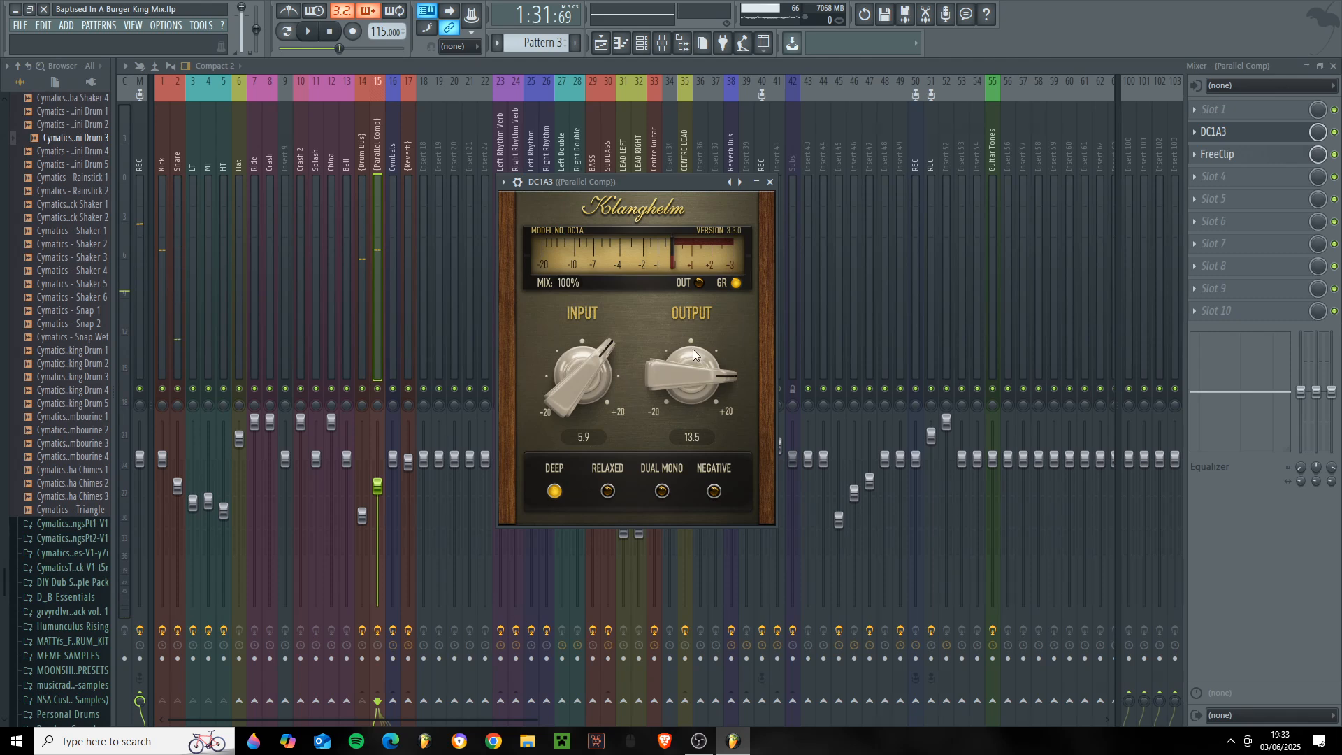
{"action": "left_click_drag", "start_coordinate": [601, 183], "coordinate": [559, 207]}
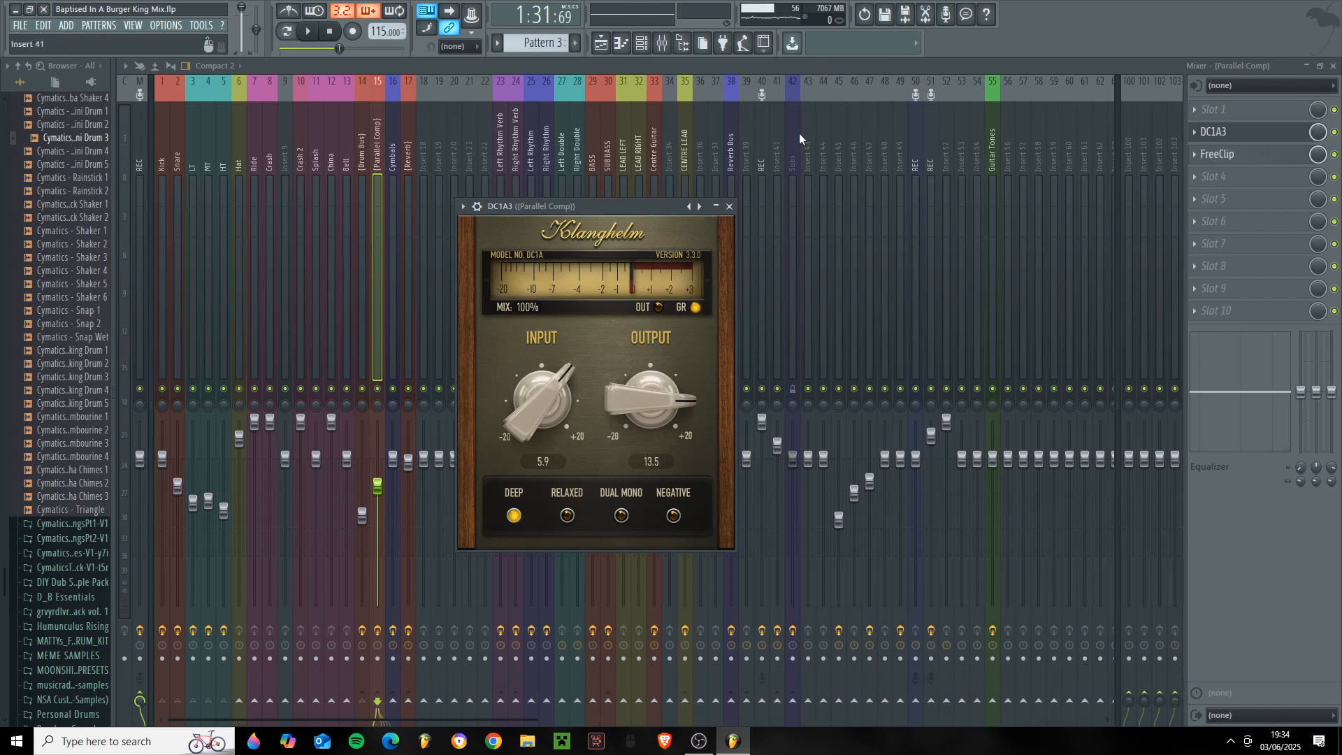
- Close the DC1A3 and show the Parallel Comp track's FreeClip settings in the middle of the mixer
{"action": "left_click", "coordinate": [729, 207]}
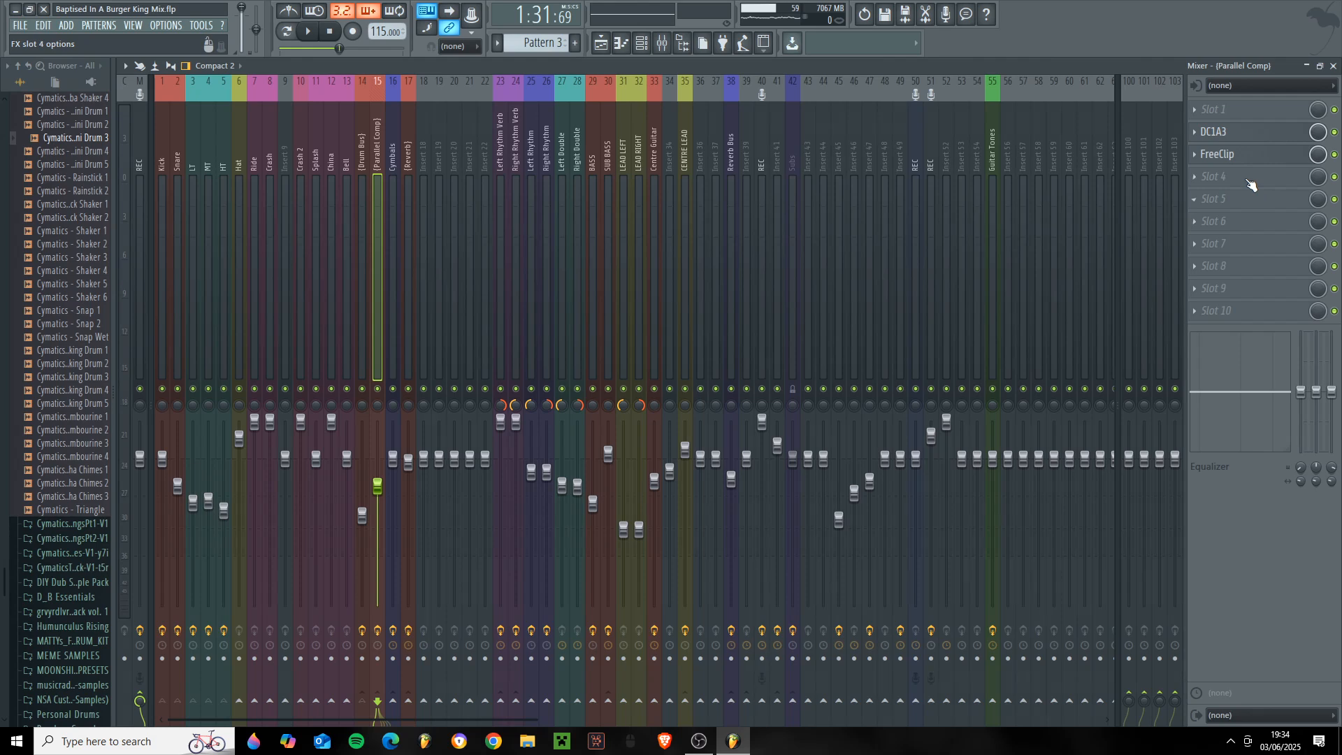
{"action": "left_click", "coordinate": [1216, 153]}
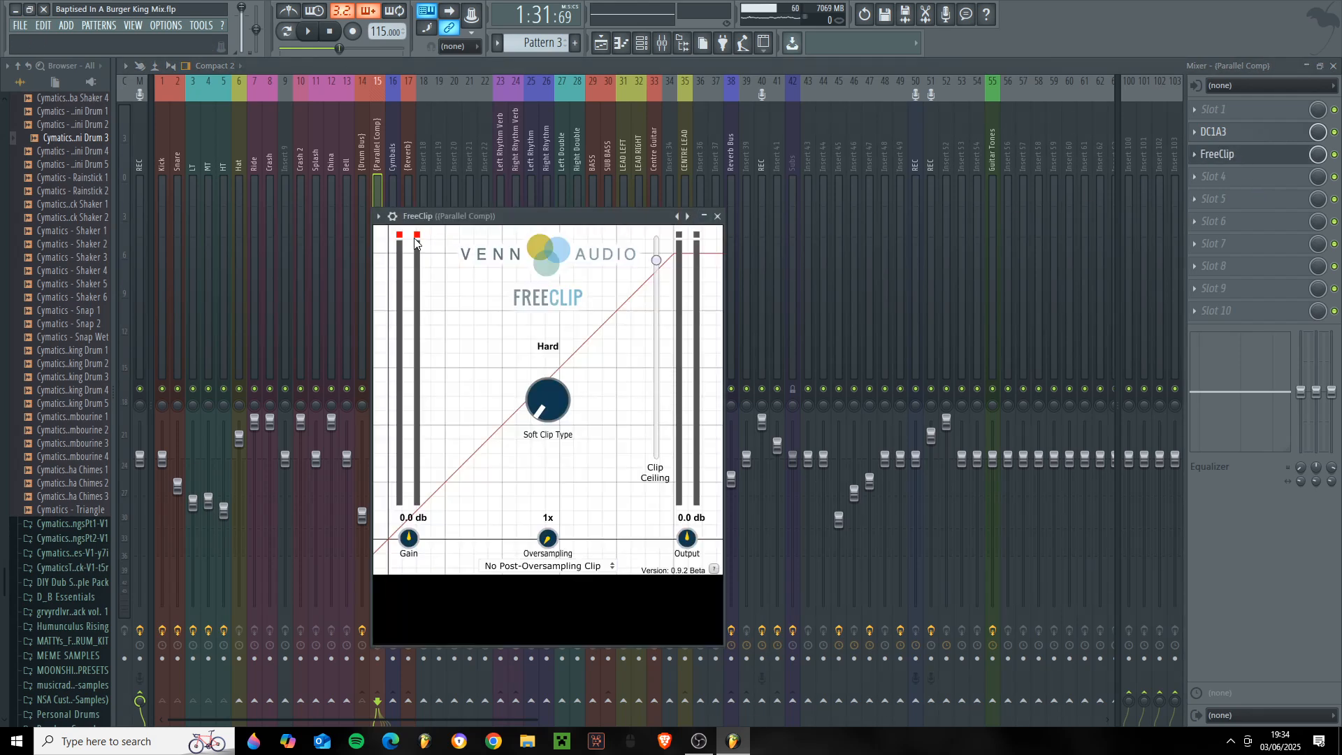
{"action": "left_click_drag", "start_coordinate": [421, 219], "coordinate": [594, 304]}
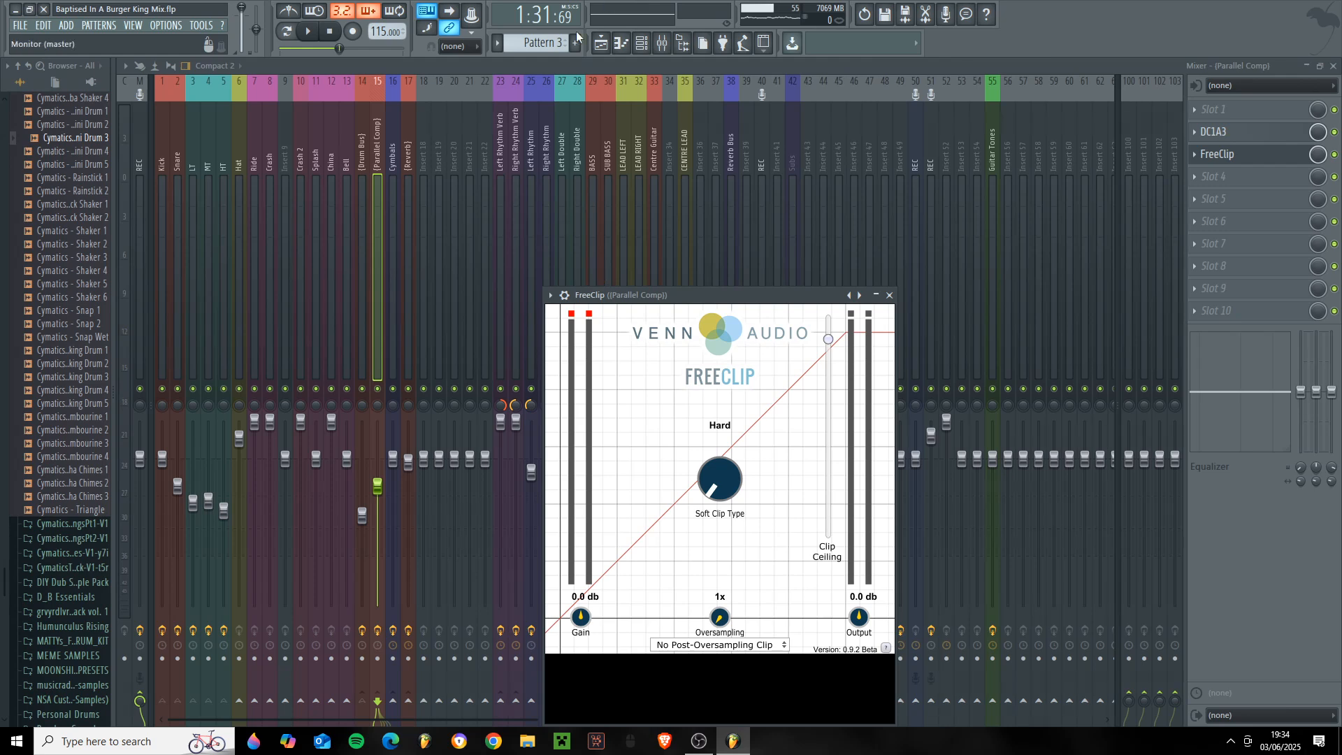
{"action": "left_click_drag", "start_coordinate": [601, 294], "coordinate": [531, 162]}
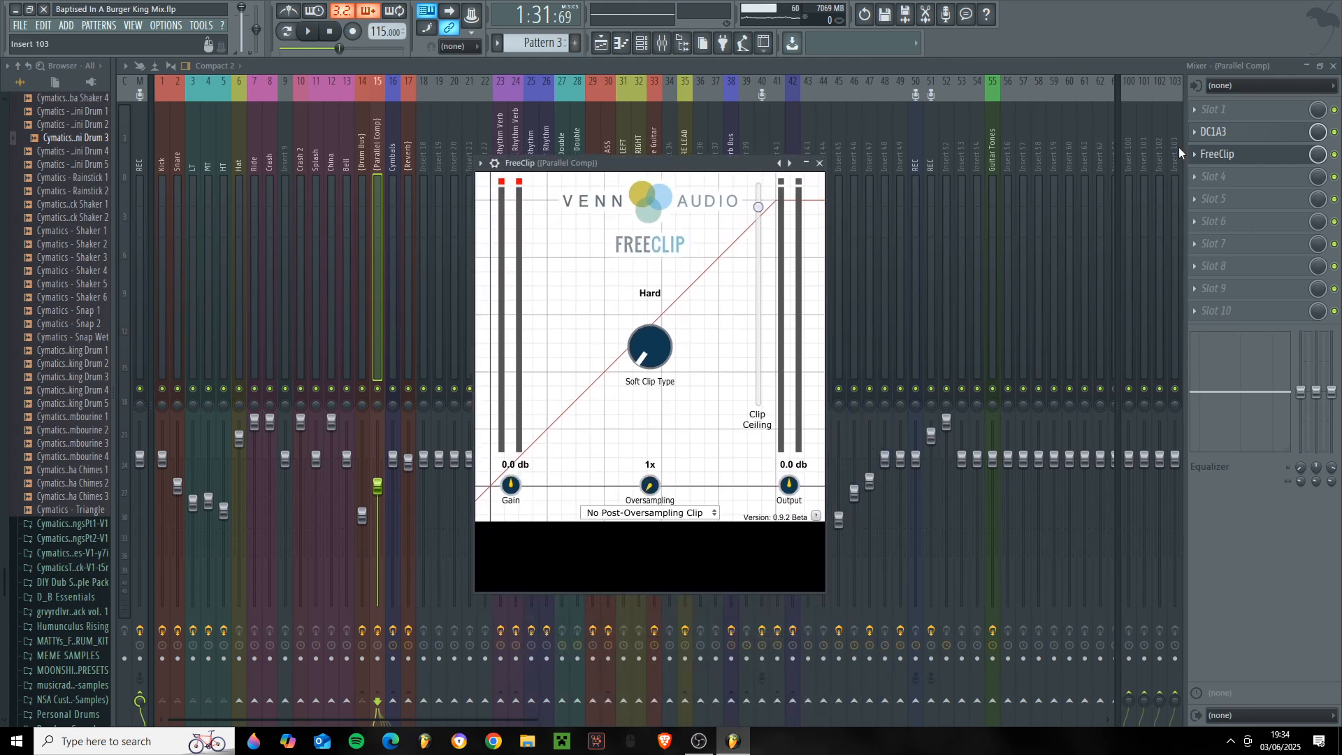
{"action": "left_click_drag", "start_coordinate": [653, 162], "coordinate": [598, 162]}
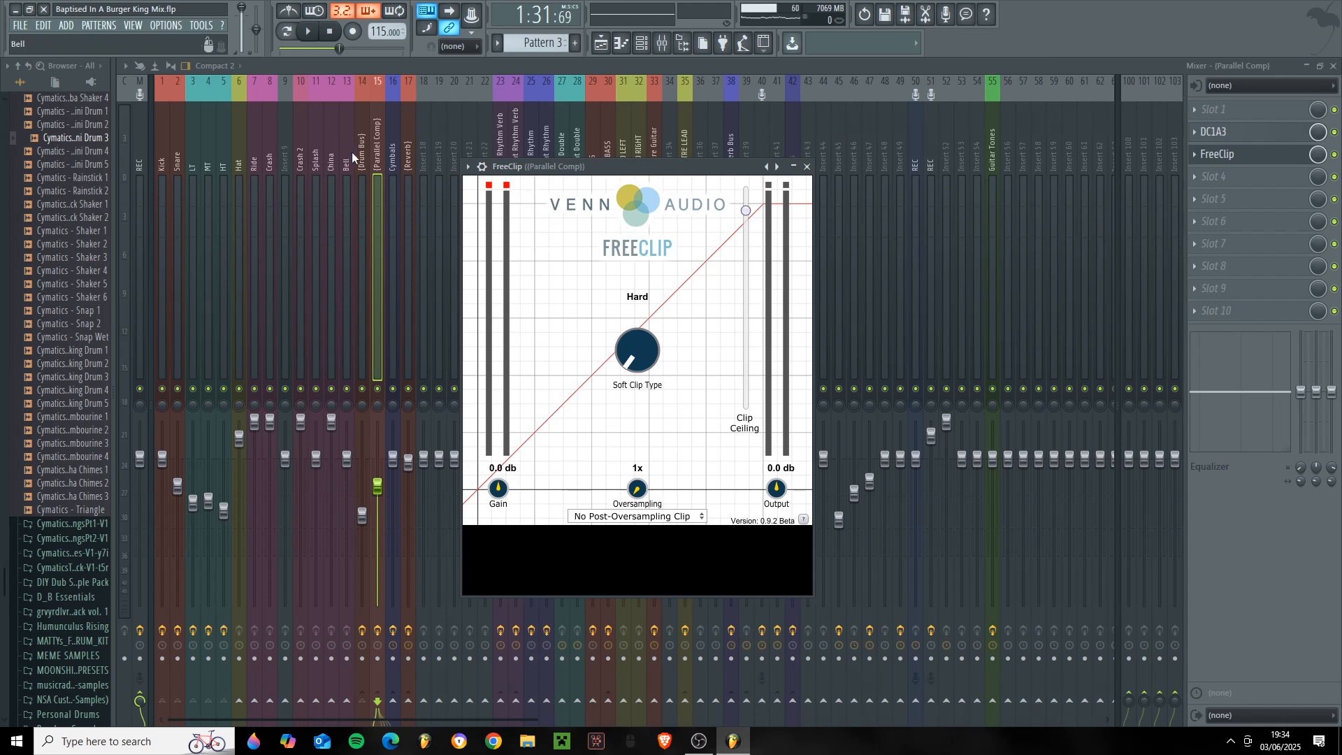
- Close FreeClip and play the drum section while watching the Parallel Comp track's level, and stop playback
{"action": "left_click", "coordinate": [379, 156]}
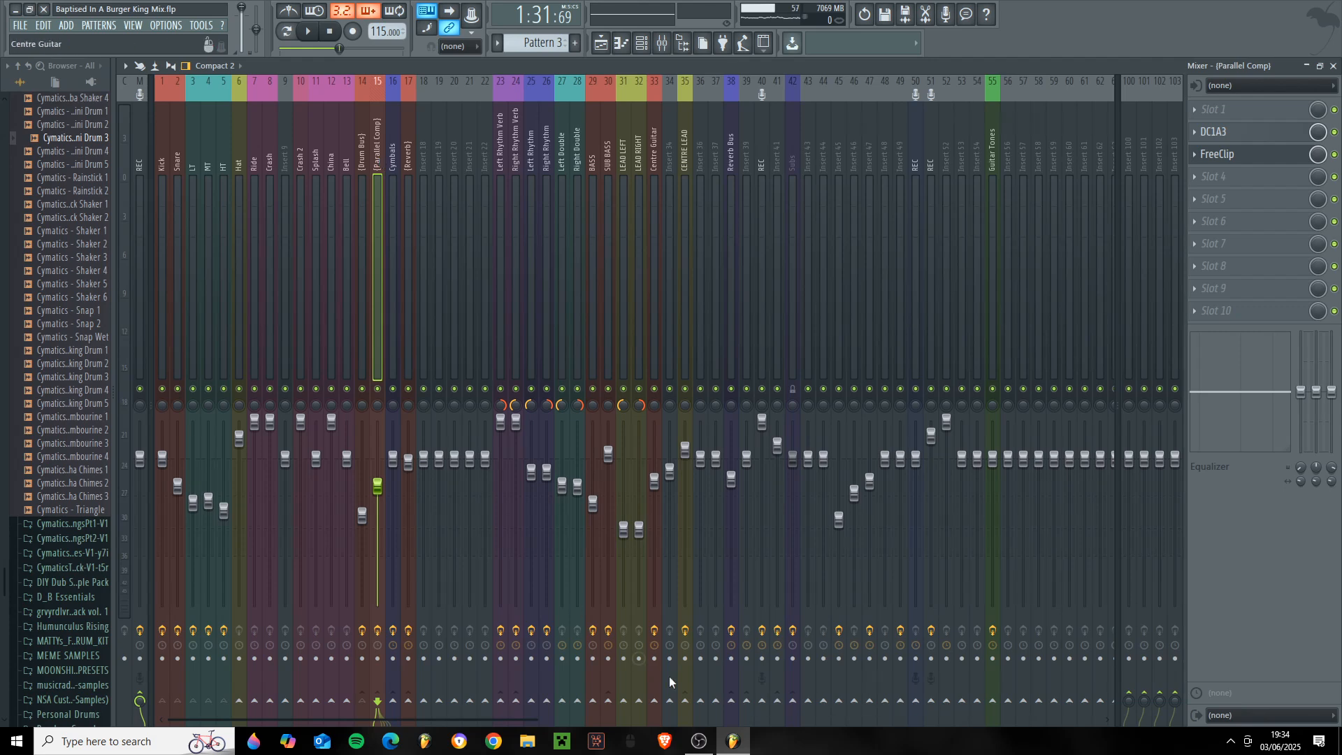
{"action": "key", "text": "space"}
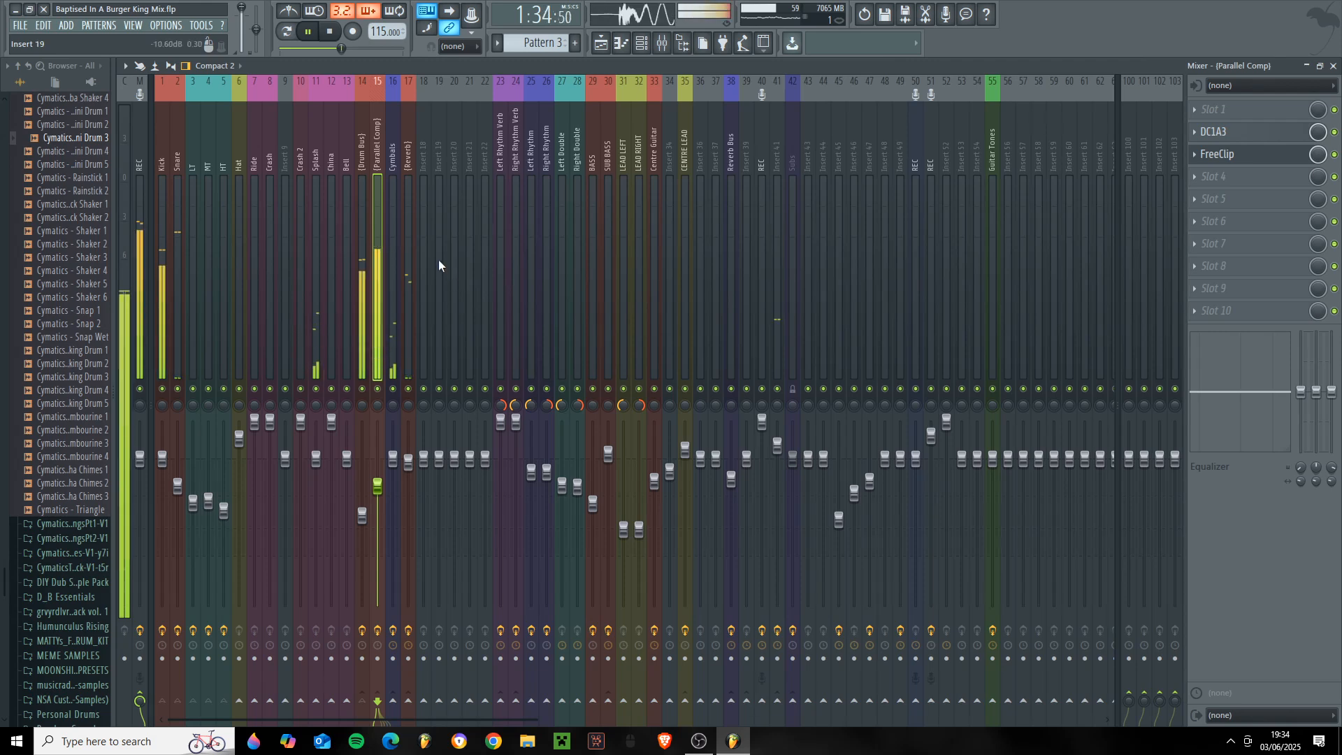
{"action": "key", "text": "space"}
- Solo the Snare with its routed tracks and show the decay setting in the Reverb track's Fruity Reeverb 2
{"action": "left_click", "coordinate": [182, 360]}
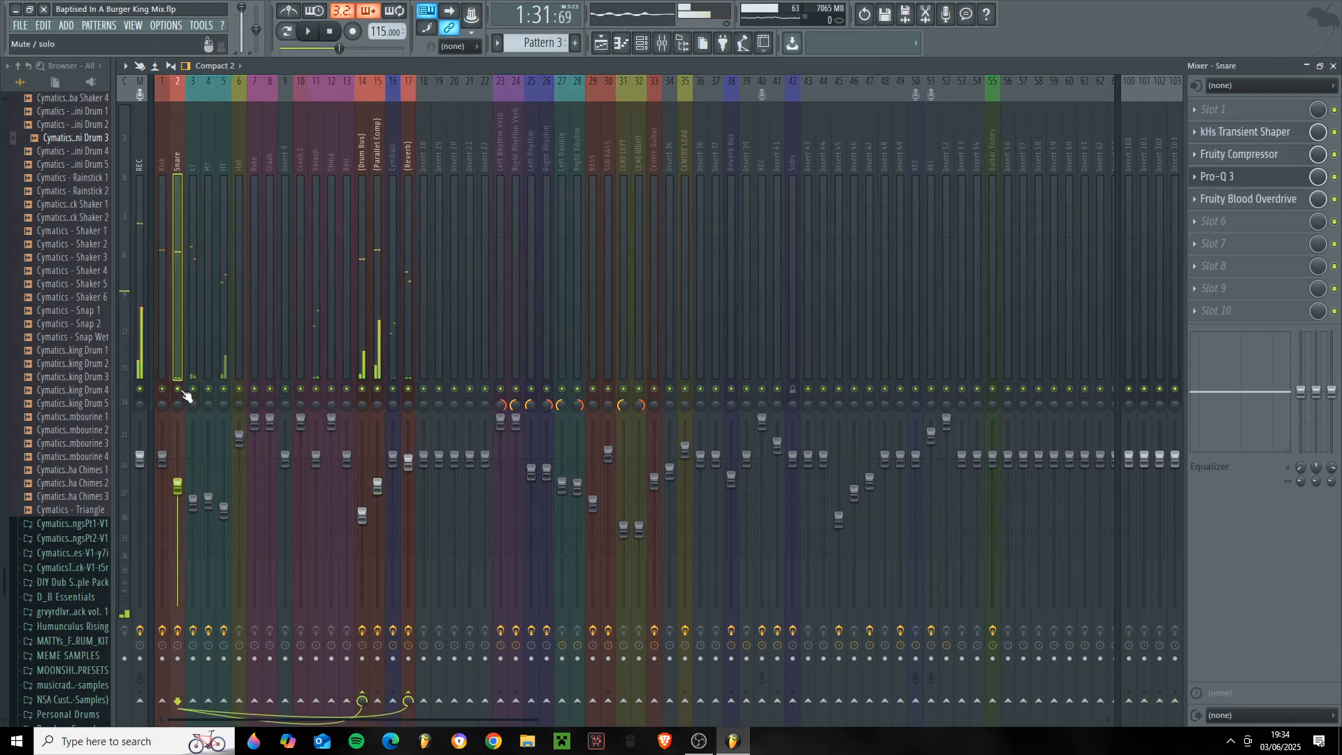
{"action": "left_click", "coordinate": [411, 332]}
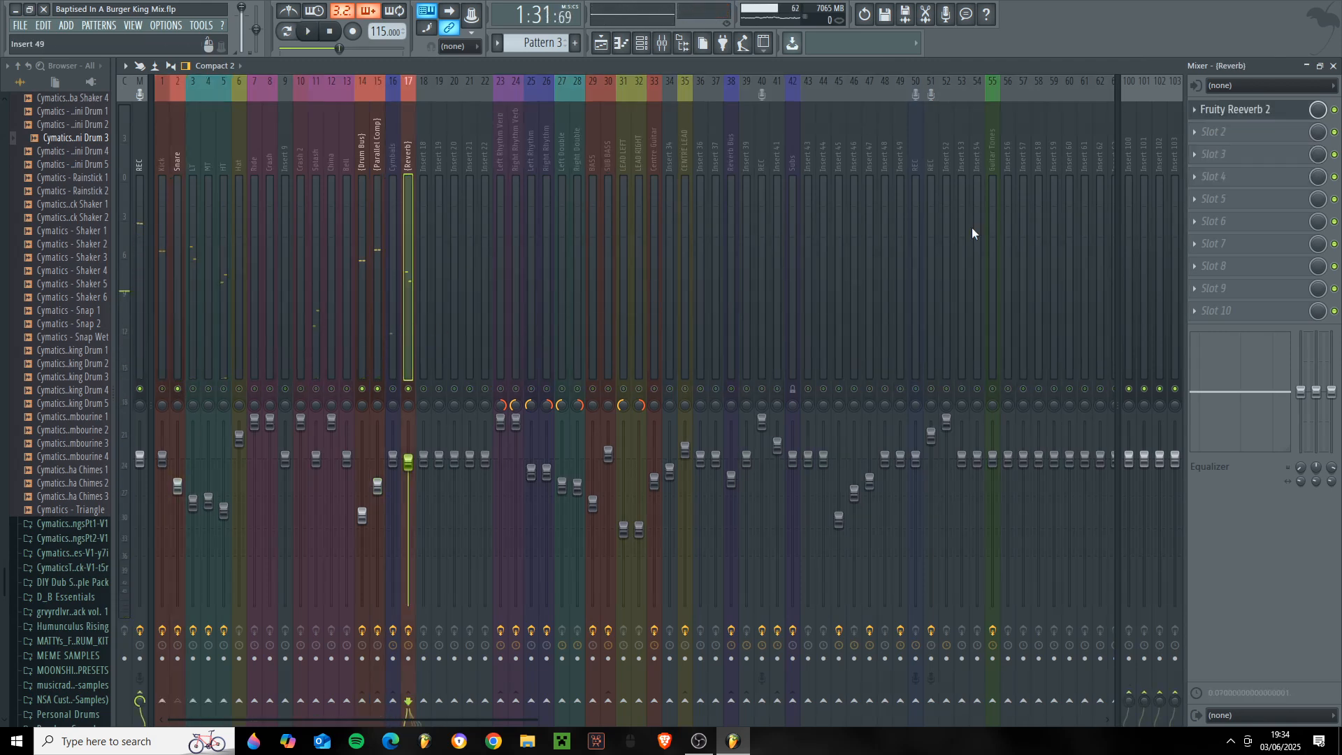
{"action": "left_click", "coordinate": [1237, 119]}
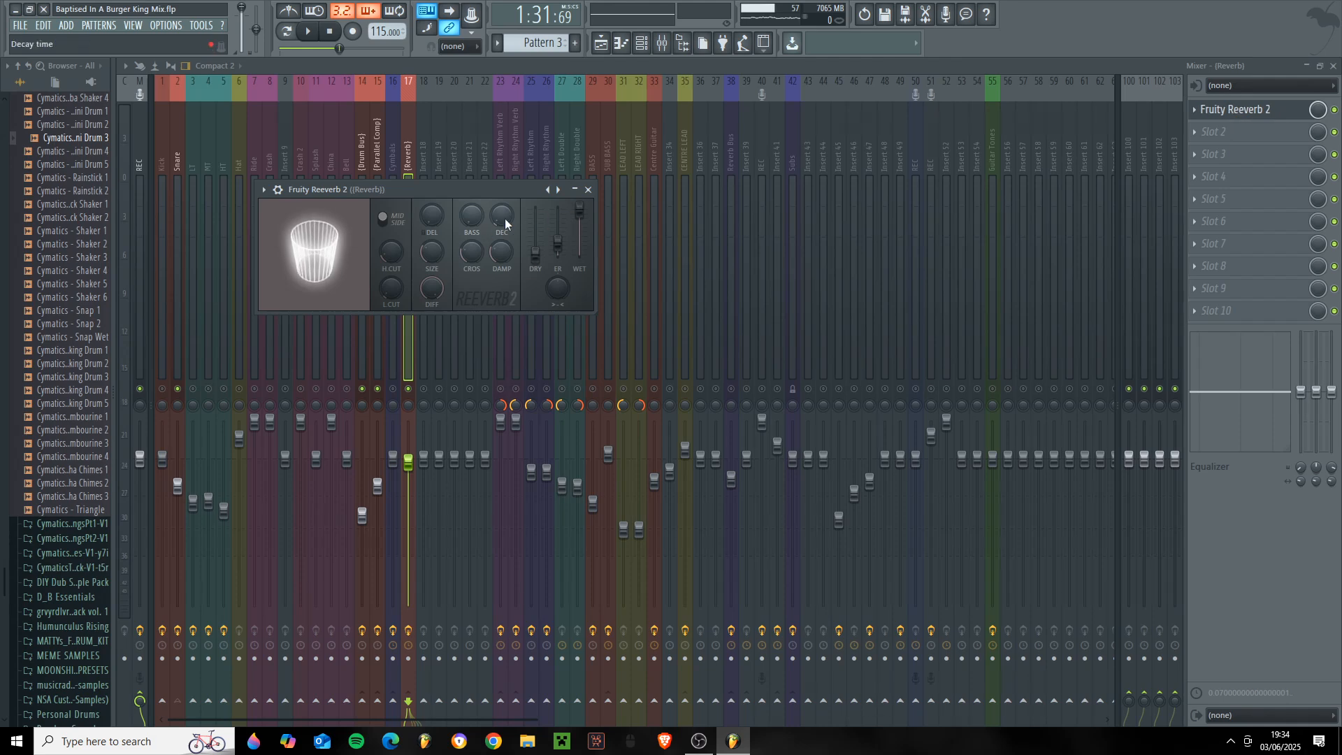
{"action": "left_click_drag", "start_coordinate": [505, 218], "coordinate": [505, 221]}
- Close Fruity Reeverb 2 and play the full drum kit with all mixer tracks active, and stop playback
{"action": "left_click", "coordinate": [404, 372]}
{"action": "key", "text": "space"}
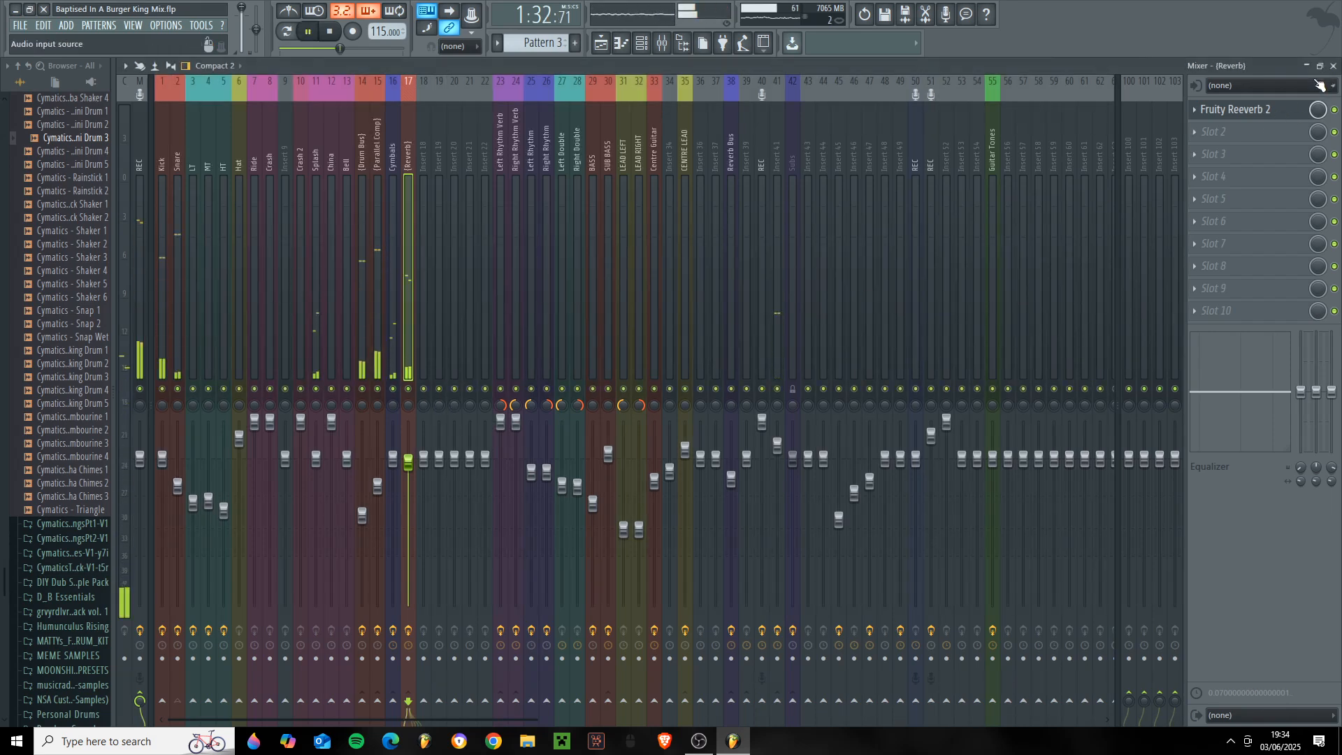
{"action": "key", "text": "space"}
- Unmute the LEFT GUITAR and Right Guitar playlist tracks, set the playback position to bar 5, and return to the mixer
{"action": "key", "text": "F9"}
{"action": "key", "text": "F12"}
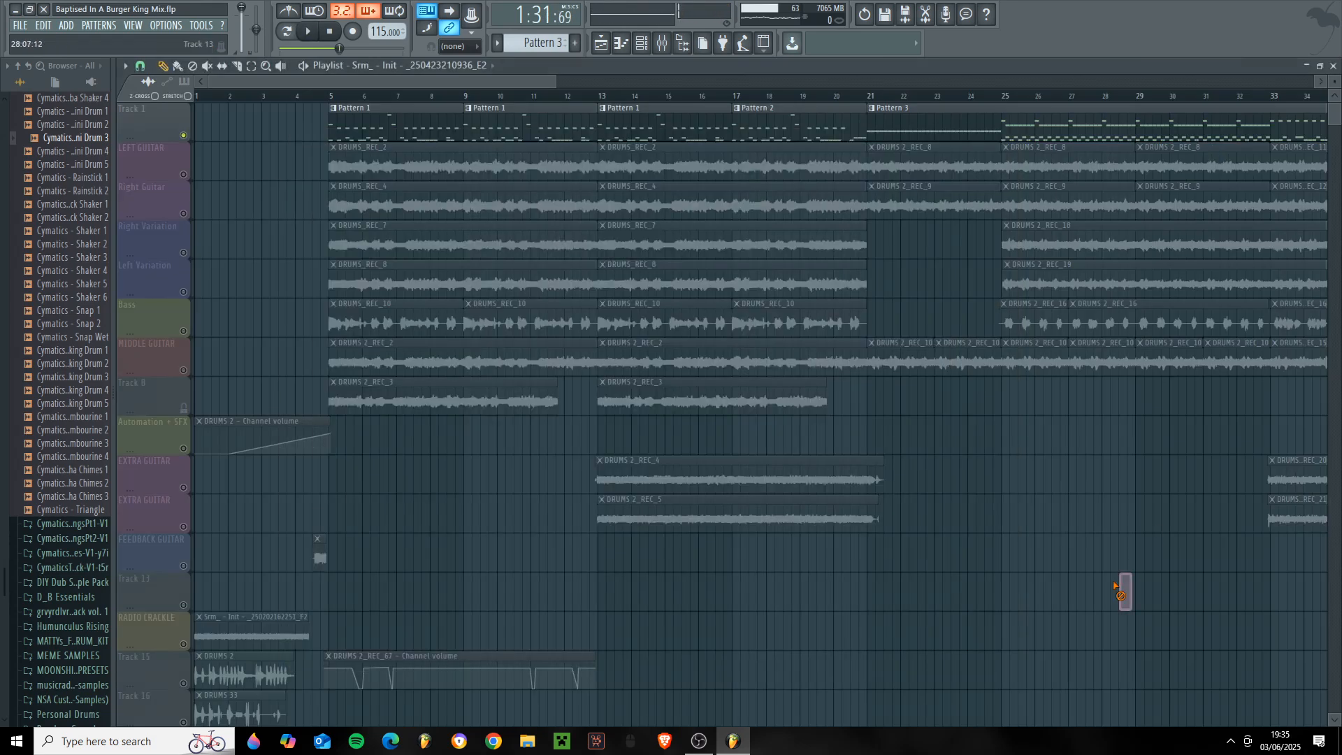
{"action": "left_click", "coordinate": [187, 179]}
{"action": "left_click", "coordinate": [184, 214]}
{"action": "left_click", "coordinate": [327, 97]}
{"action": "left_click", "coordinate": [663, 44]}
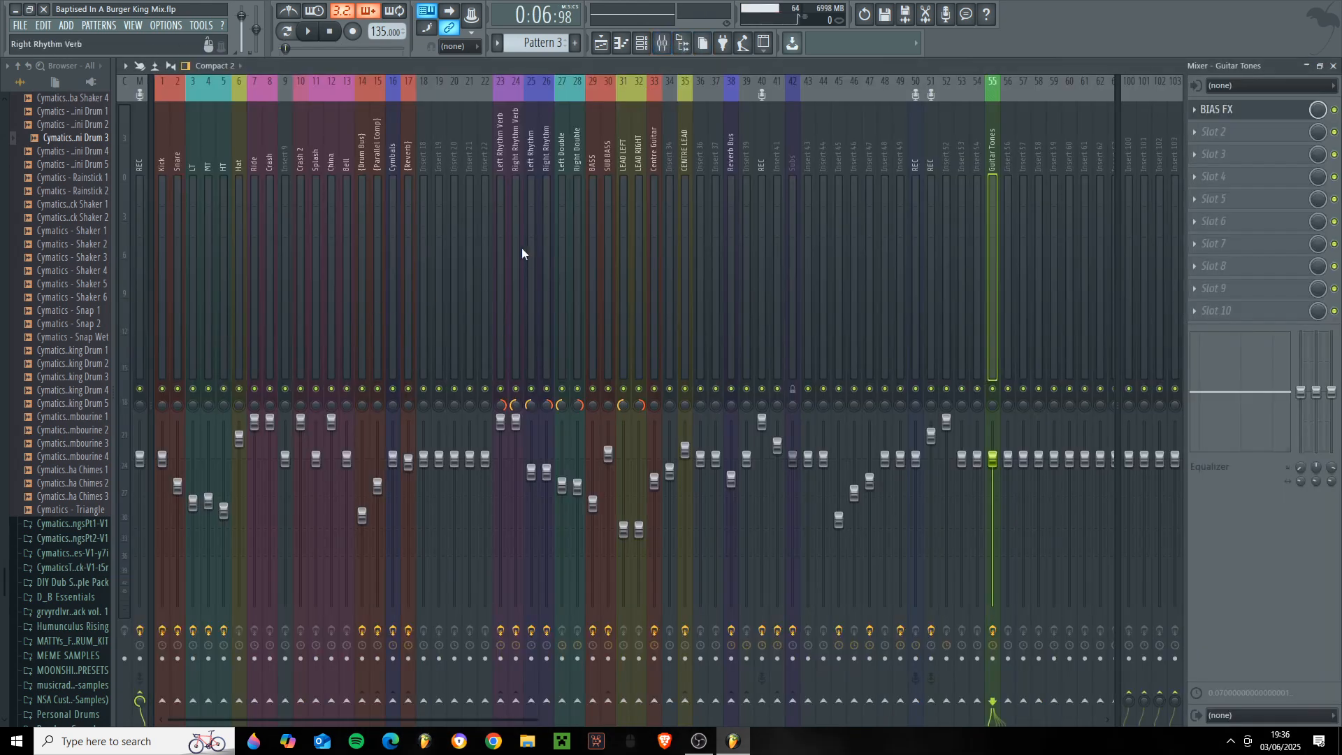
- Mute the Left Rhythm Verb and Right Rhythm Verb tracks and select the Left Rhythm track
{"action": "left_click", "coordinate": [518, 258]}
{"action": "left_click", "coordinate": [534, 288]}
{"action": "left_click", "coordinate": [545, 290]}
{"action": "left_click_drag", "start_coordinate": [516, 389], "coordinate": [501, 388]}
{"action": "left_click", "coordinate": [530, 339]}
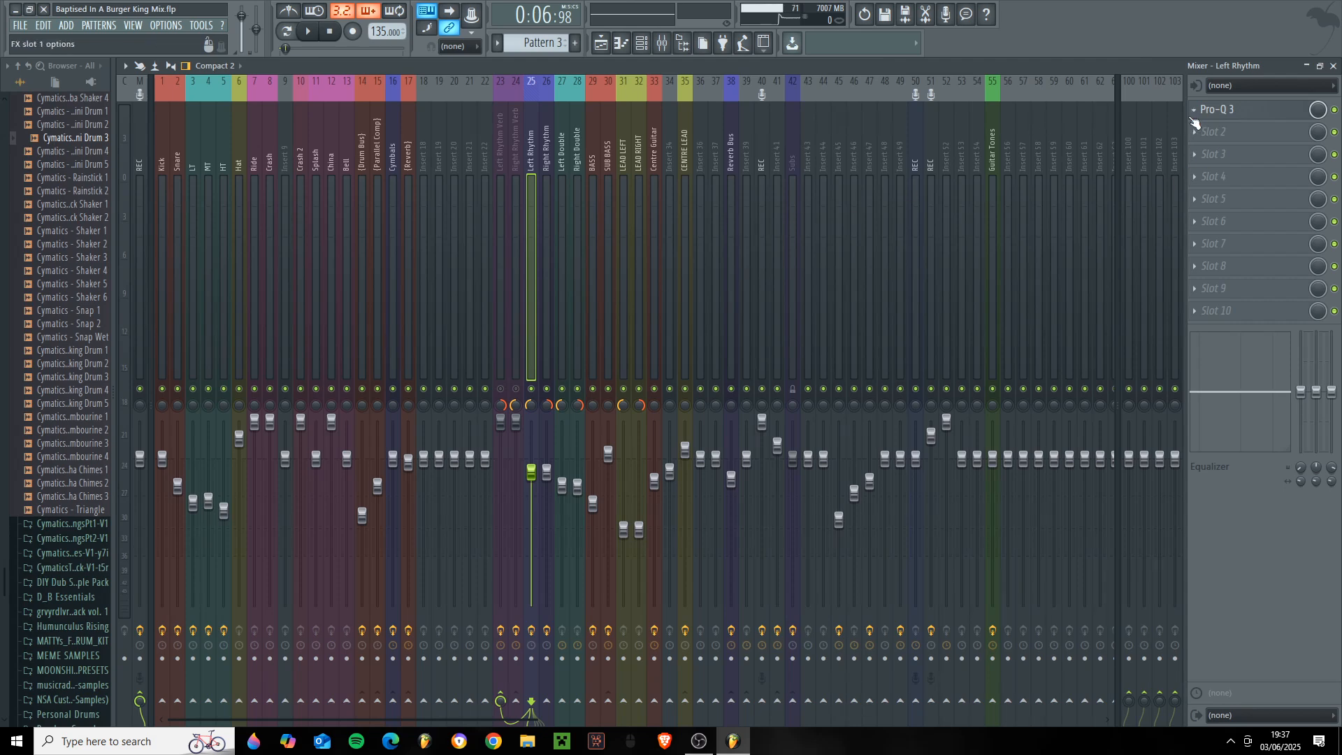
- Examine the low cut, the dips and the high cut in the Left Rhythm track's Pro-Q 3
{"action": "left_click", "coordinate": [1226, 117]}
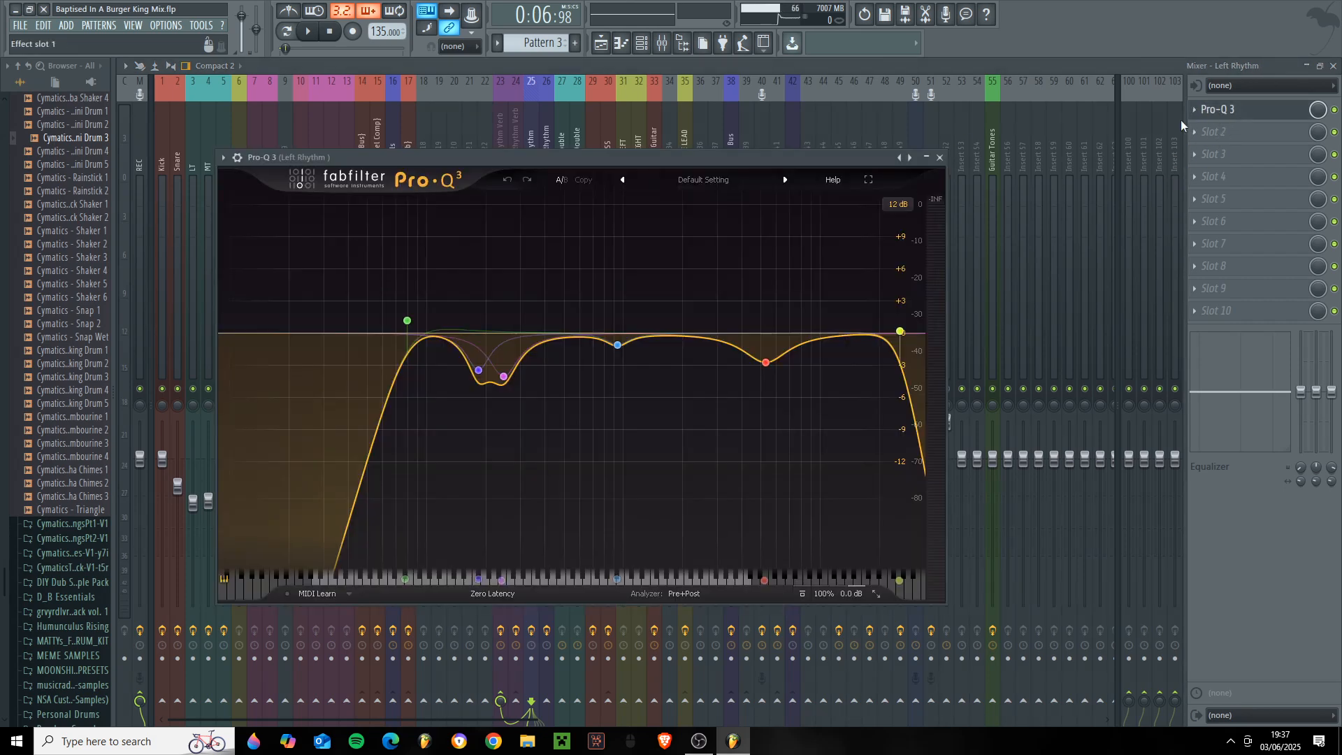
{"action": "left_click_drag", "start_coordinate": [645, 164], "coordinate": [782, 224]}
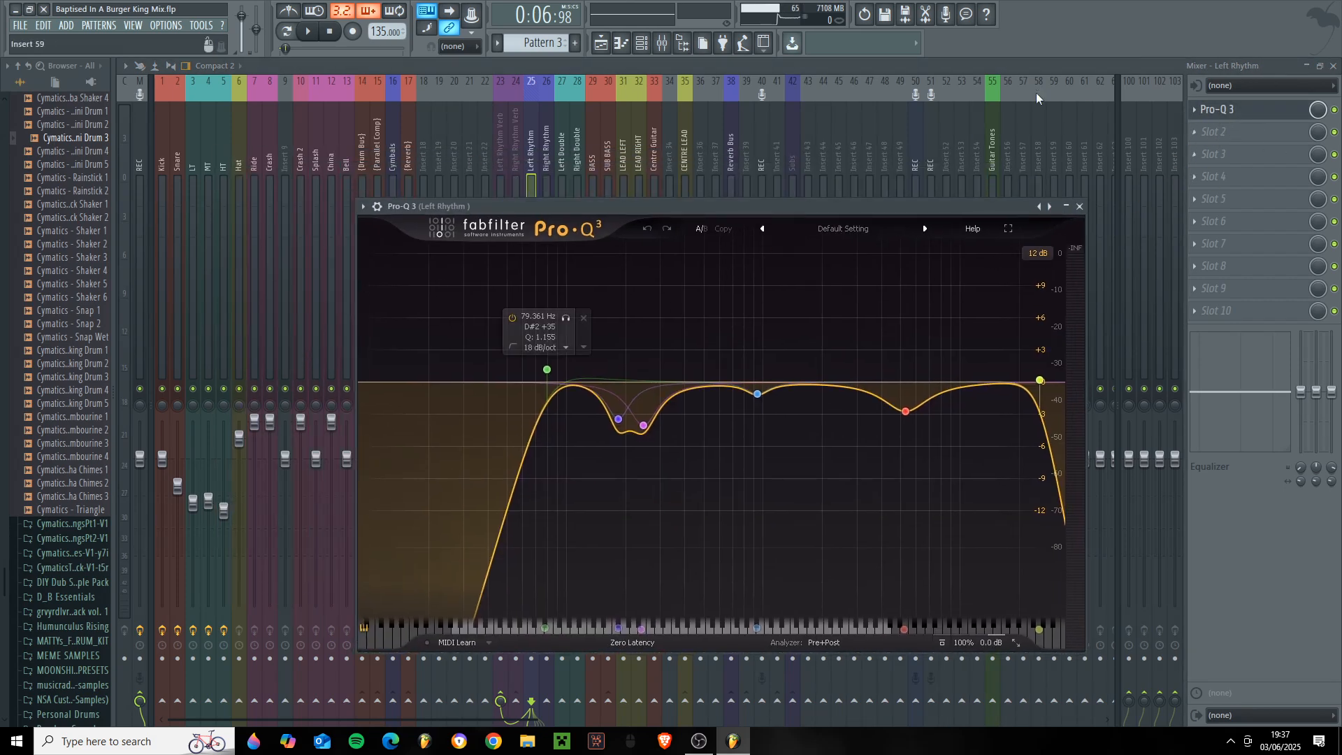
{"action": "mouse_move", "coordinate": [618, 421]}
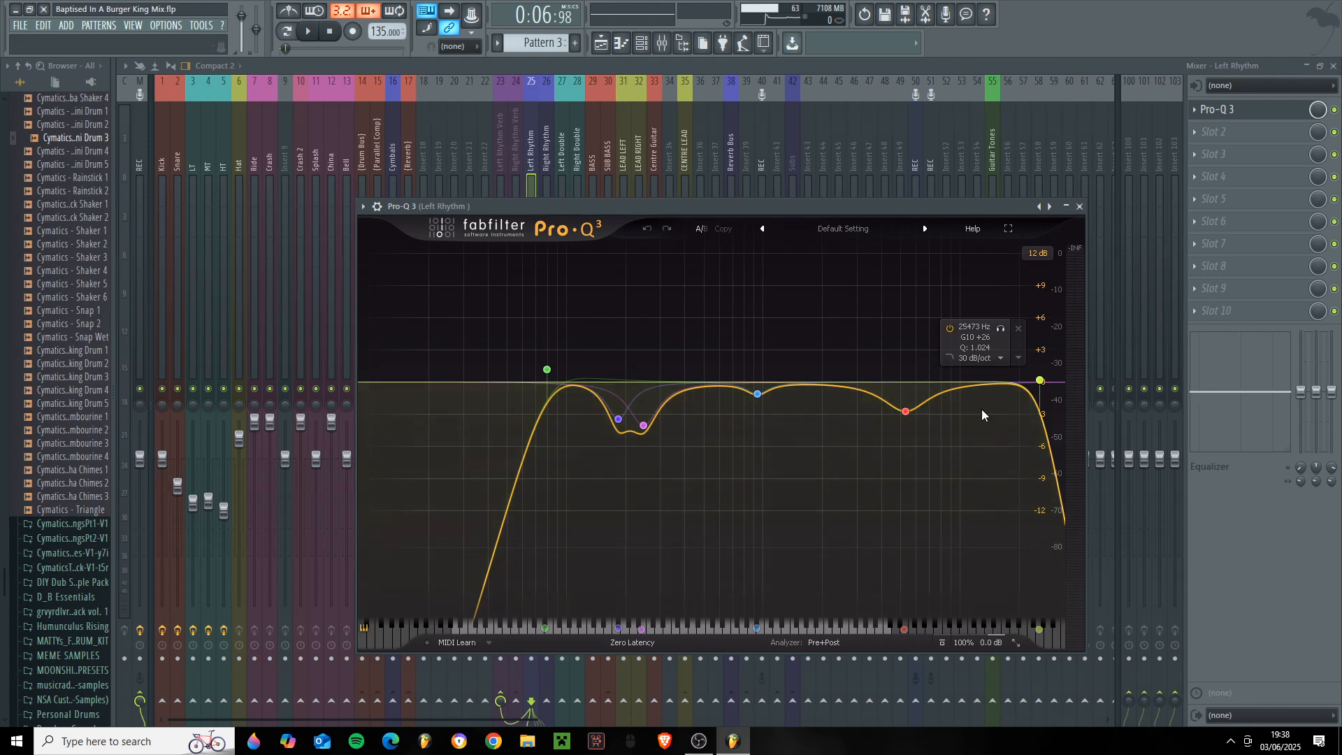
- Solo Left Rhythm with its reverb, play it, and audition its Pro-Q 3 bands at 935.83 Hz and 5298.6 Hz
{"action": "left_click", "coordinate": [538, 166]}
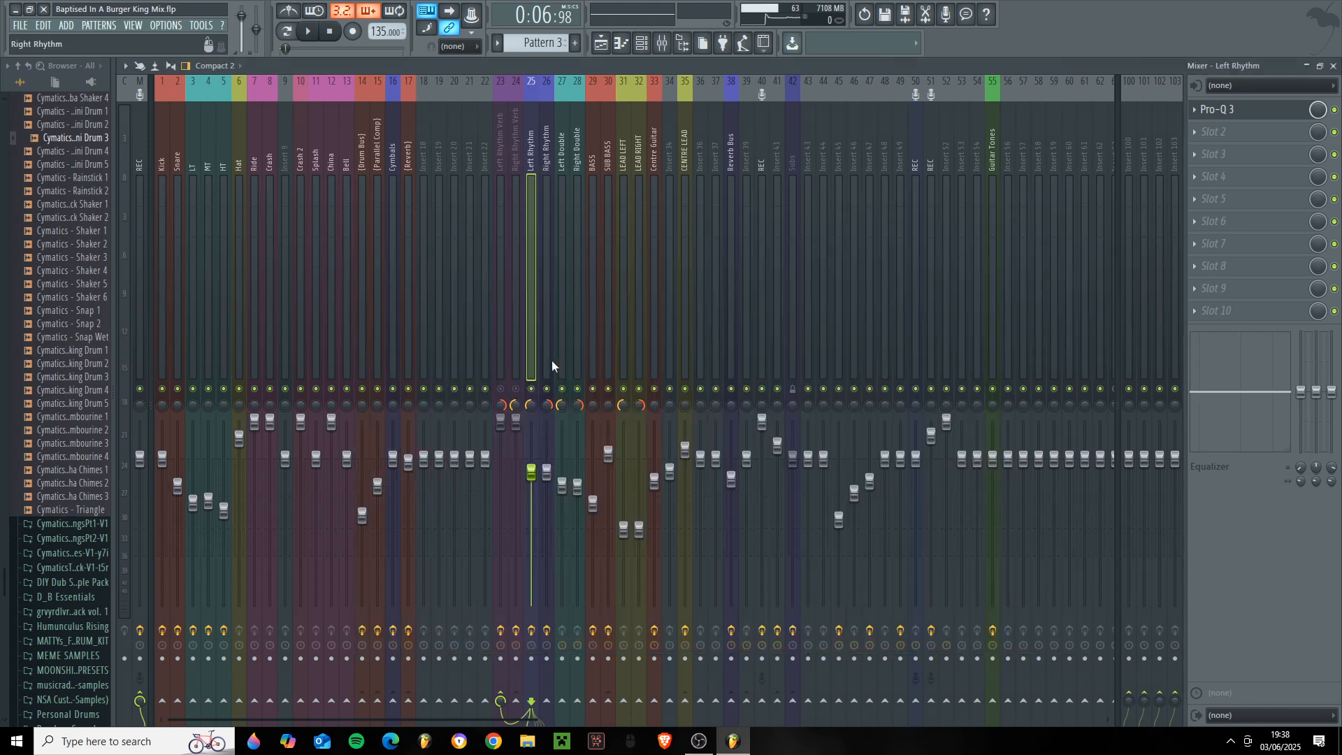
{"action": "key", "text": "space"}
{"action": "left_click", "coordinate": [1242, 118]}
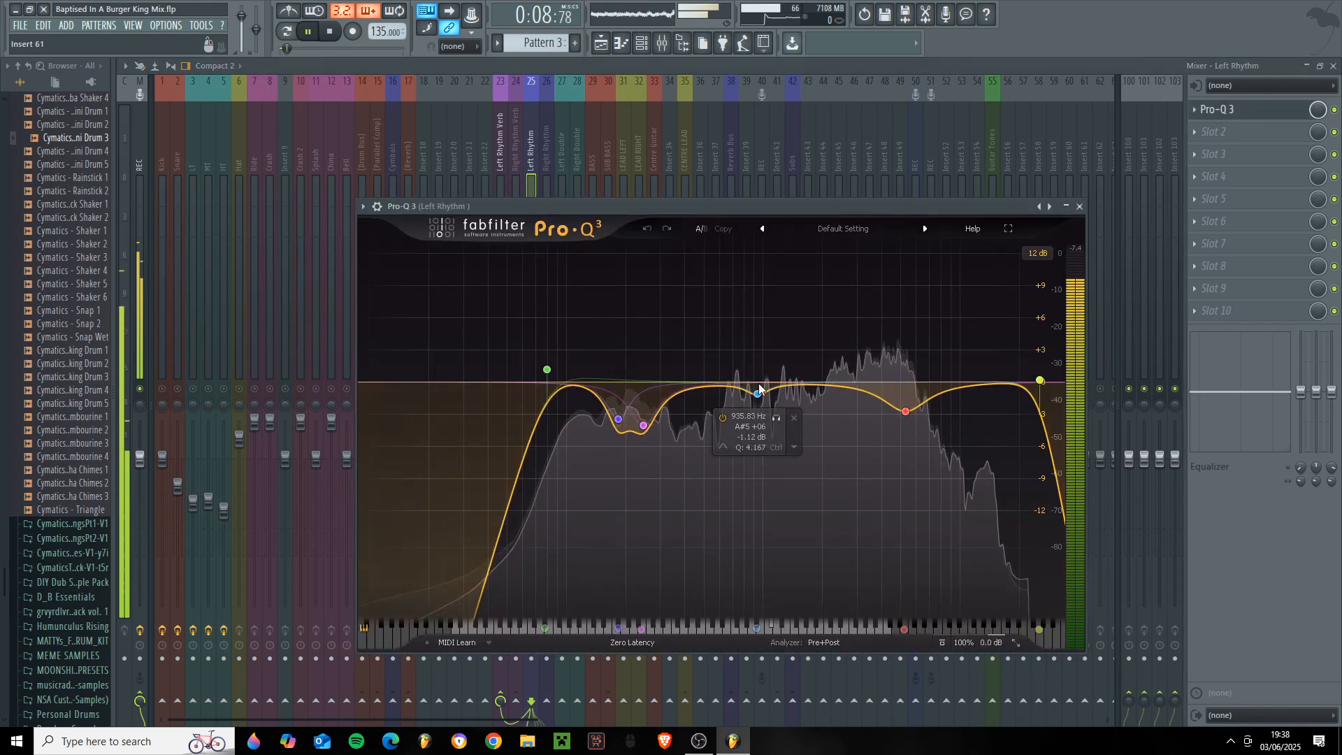
{"action": "left_click", "coordinate": [777, 418]}
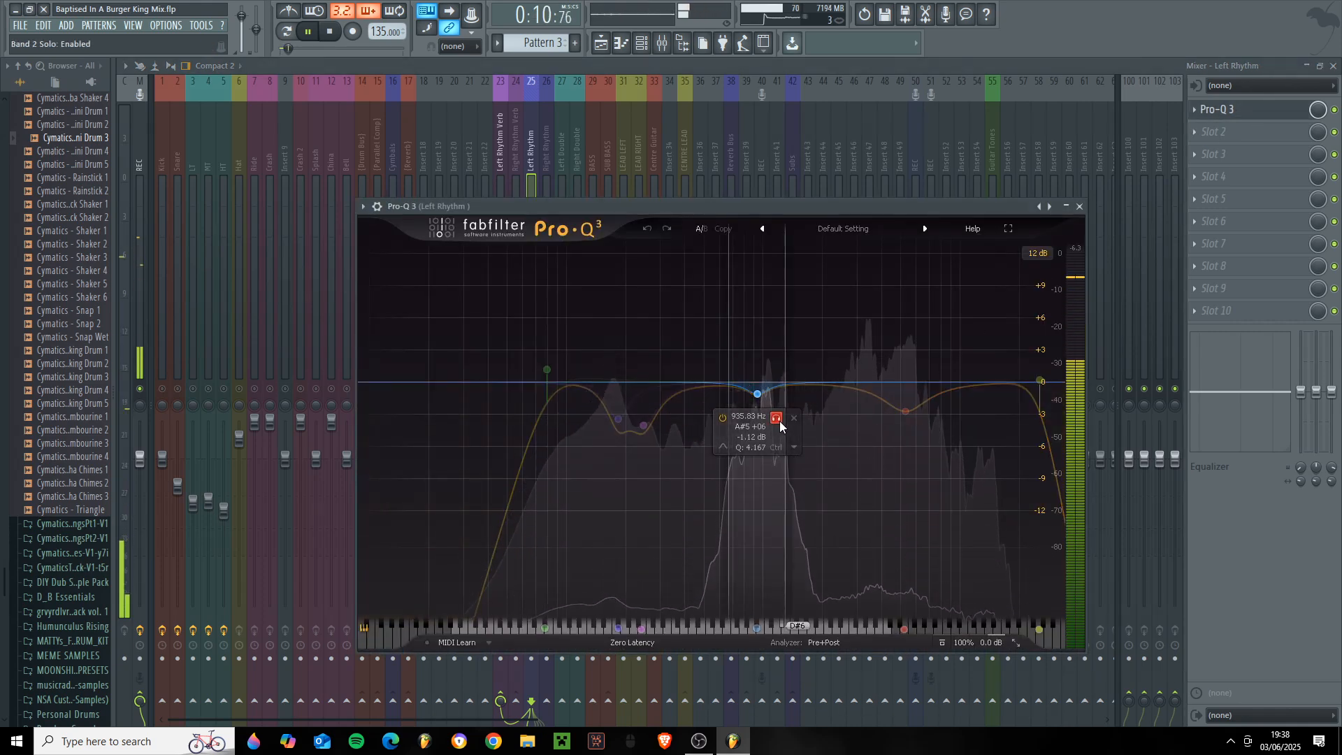
{"action": "left_click", "coordinate": [777, 419]}
{"action": "left_click", "coordinate": [924, 435]}
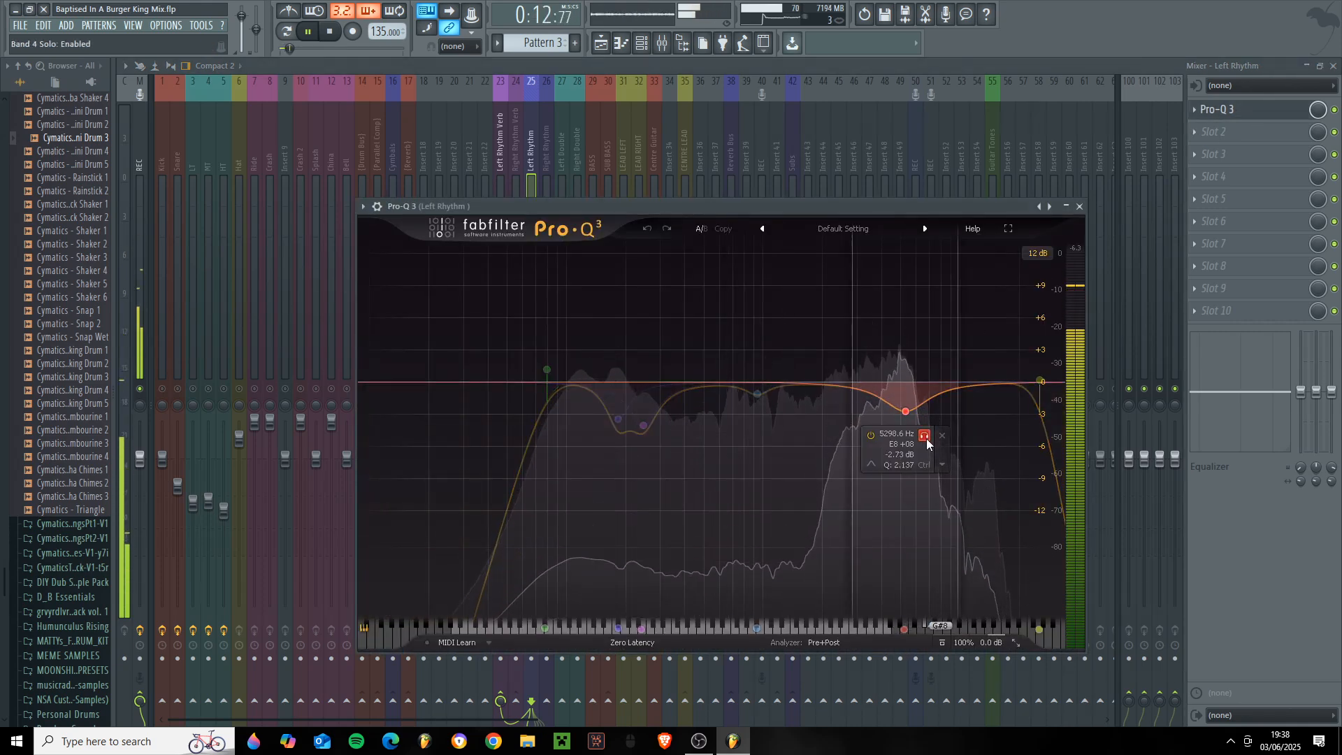
{"action": "left_click", "coordinate": [925, 435]}
{"action": "key", "text": "space"}
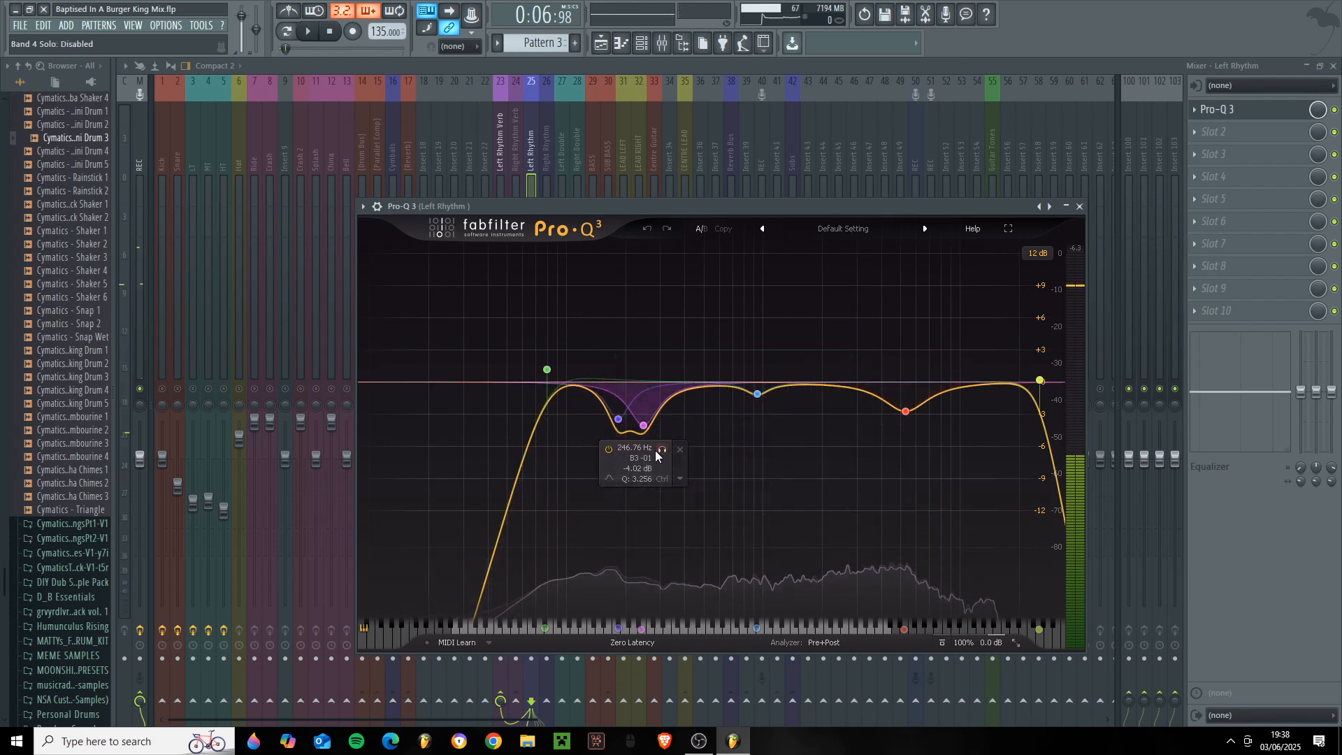
- Audition the 183.83 Hz band of the Left Rhythm EQ during playback, and close the EQ
{"action": "left_click", "coordinate": [637, 445]}
{"action": "key", "text": "space"}
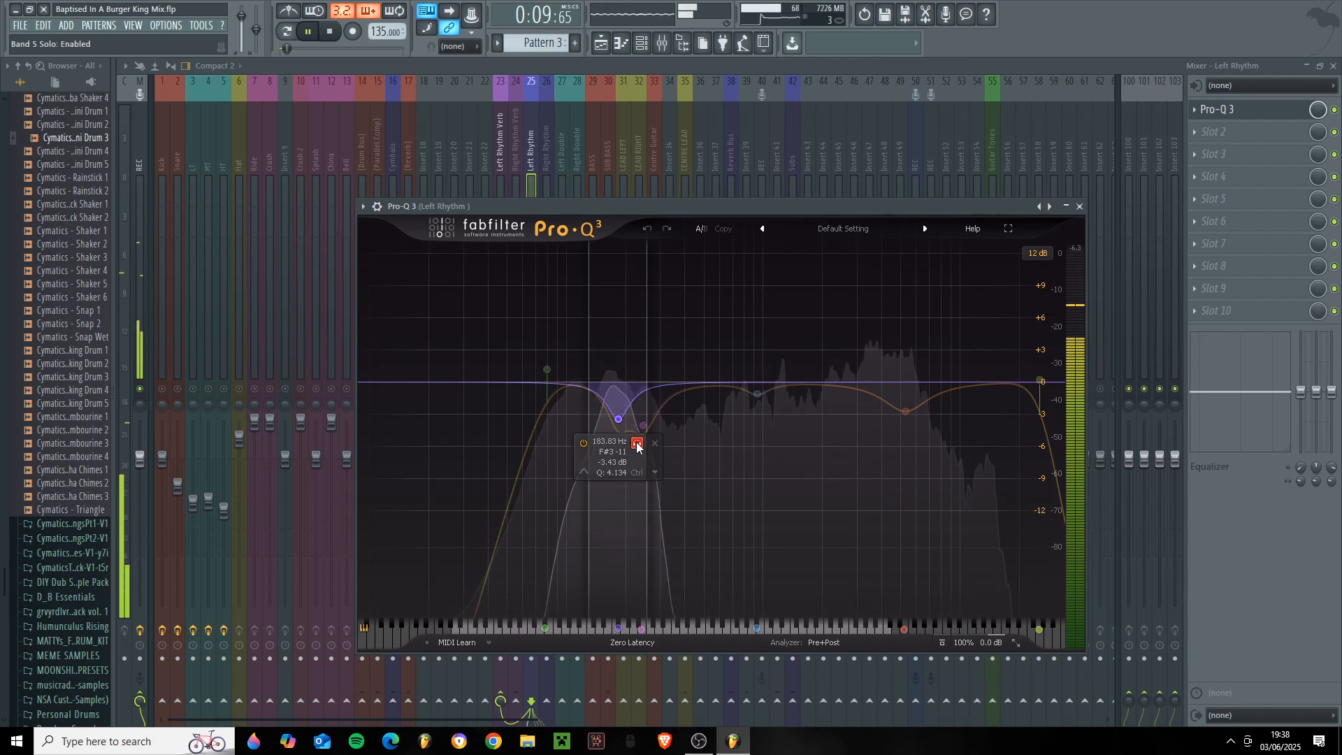
{"action": "left_click", "coordinate": [636, 445]}
{"action": "key", "text": "space"}
{"action": "key", "text": "Escape"}
- Leave only the Left Rhythm and Right Rhythm guitar tracks unmuted, with their reverb tracks muted
{"action": "left_click", "coordinate": [531, 388]}
{"action": "left_click", "coordinate": [500, 389]}
{"action": "left_click", "coordinate": [532, 388]}
{"action": "left_click", "coordinate": [546, 389]}
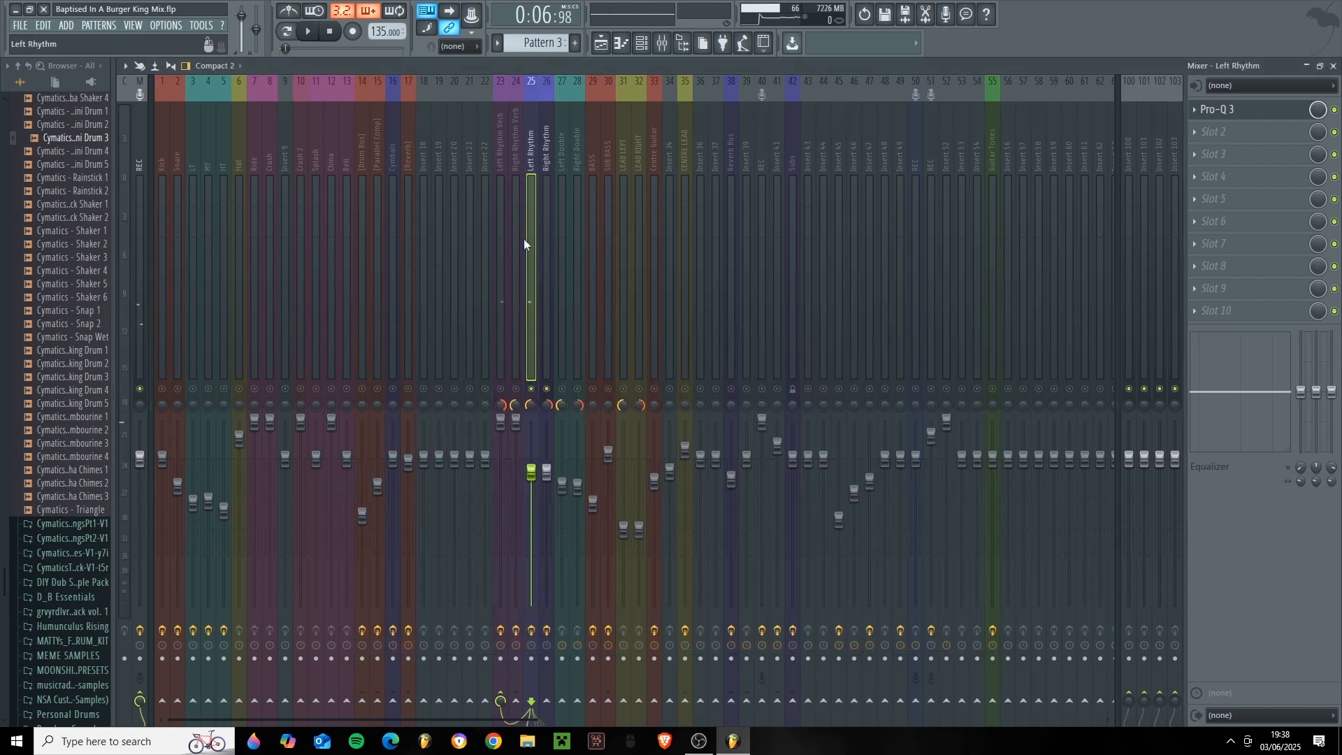
- Unmute Left Rhythm Verb and Right Rhythm Verb alongside the two rhythm guitar tracks
{"action": "left_click", "coordinate": [500, 389]}
{"action": "left_click", "coordinate": [504, 353]}
{"action": "left_click", "coordinate": [515, 389]}
{"action": "left_click", "coordinate": [521, 356]}
{"action": "left_click", "coordinate": [529, 362]}
{"action": "left_click", "coordinate": [501, 388]}
{"action": "left_click", "coordinate": [502, 371]}
{"action": "left_click", "coordinate": [500, 389]}
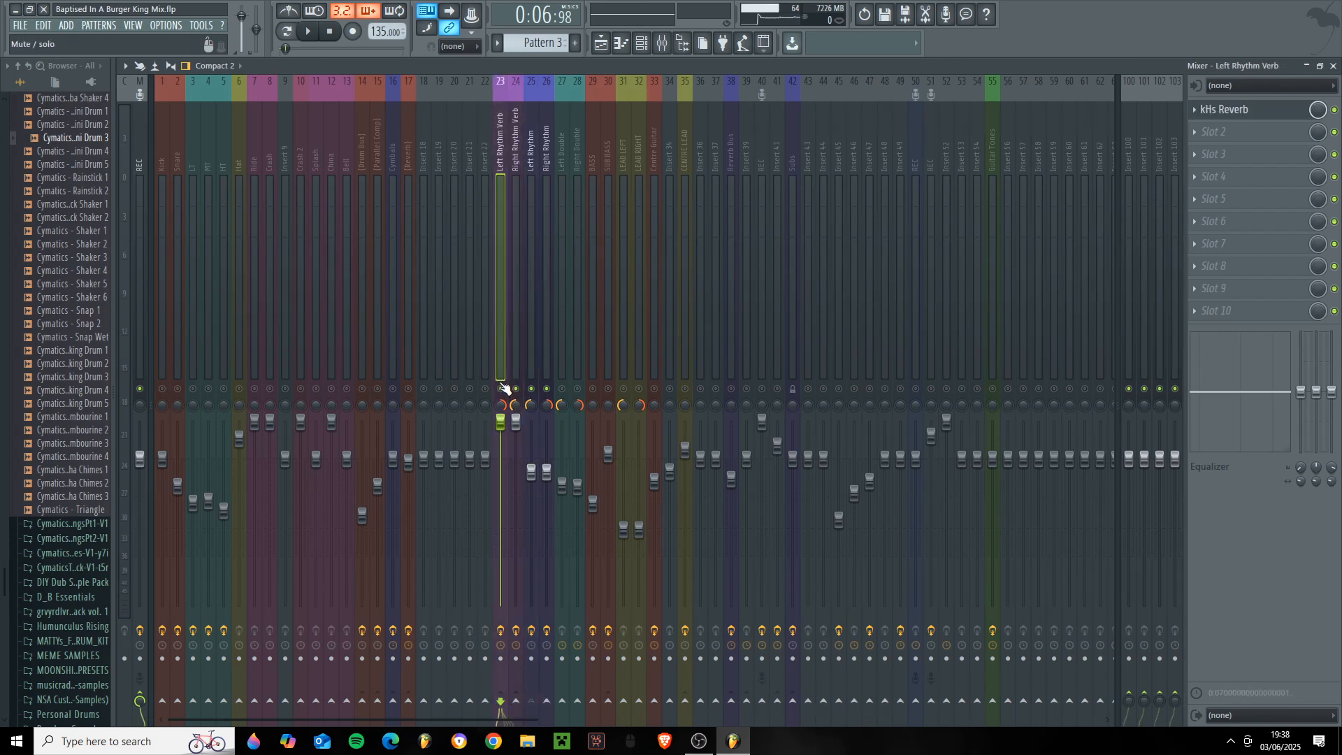
- Go through the rhythm and reverb tracks, show Left Rhythm Verb's kHs Reverb settings, and close the plugin
{"action": "left_click", "coordinate": [546, 255]}
{"action": "left_click", "coordinate": [524, 328]}
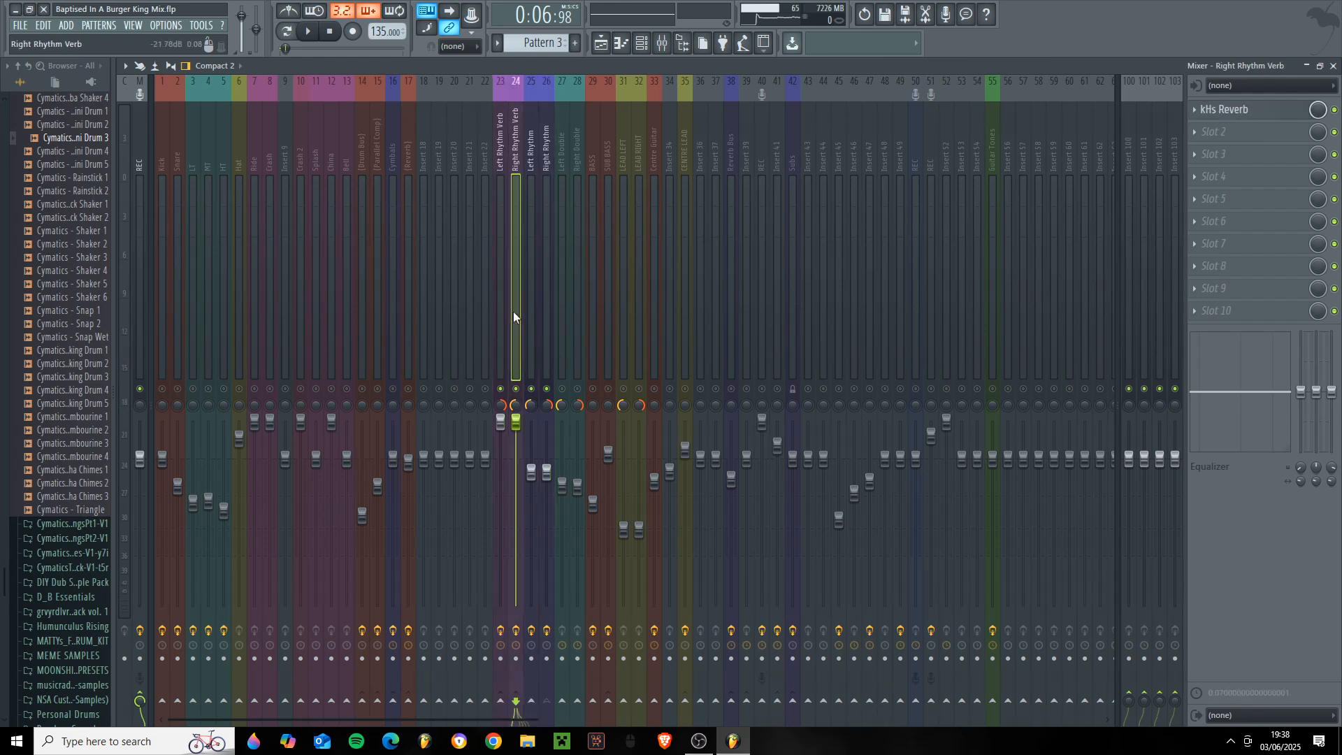
{"action": "left_click", "coordinate": [504, 343]}
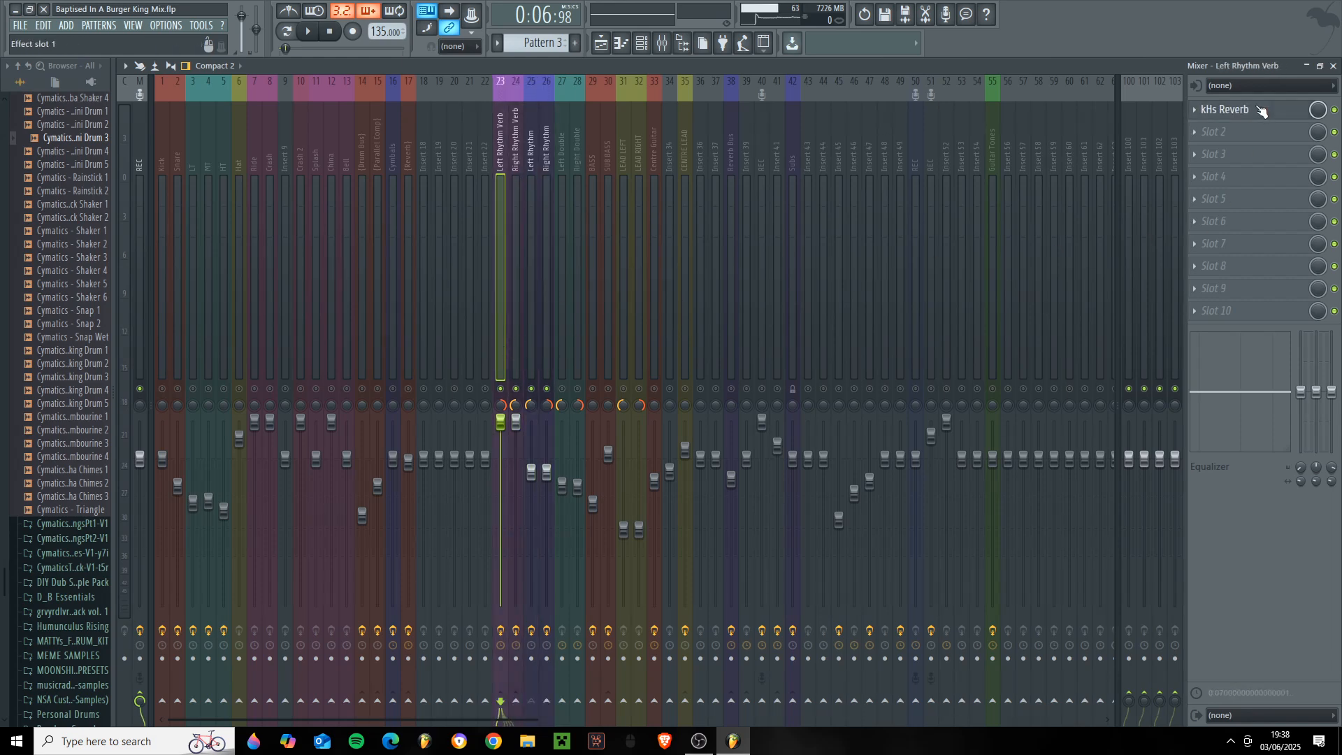
{"action": "left_click", "coordinate": [1254, 111]}
{"action": "left_click_drag", "start_coordinate": [470, 204], "coordinate": [787, 198]}
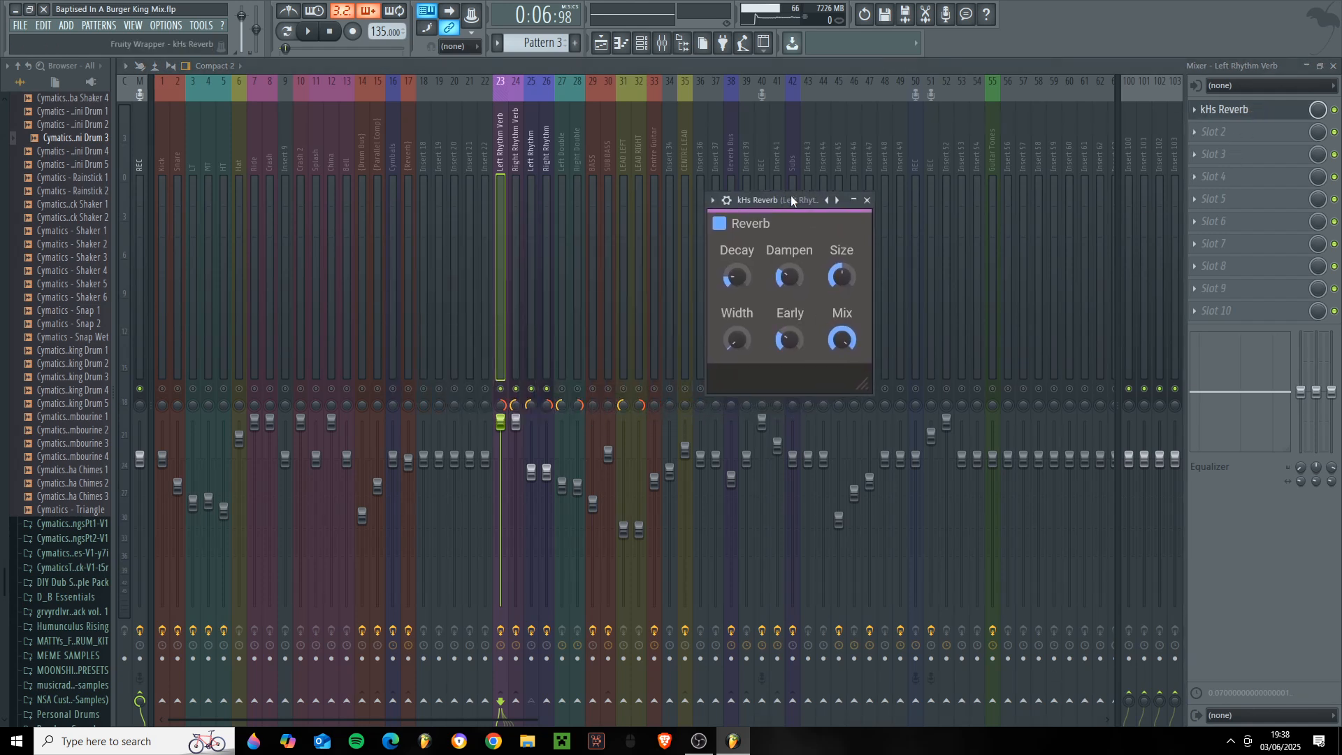
{"action": "left_click", "coordinate": [867, 201]}
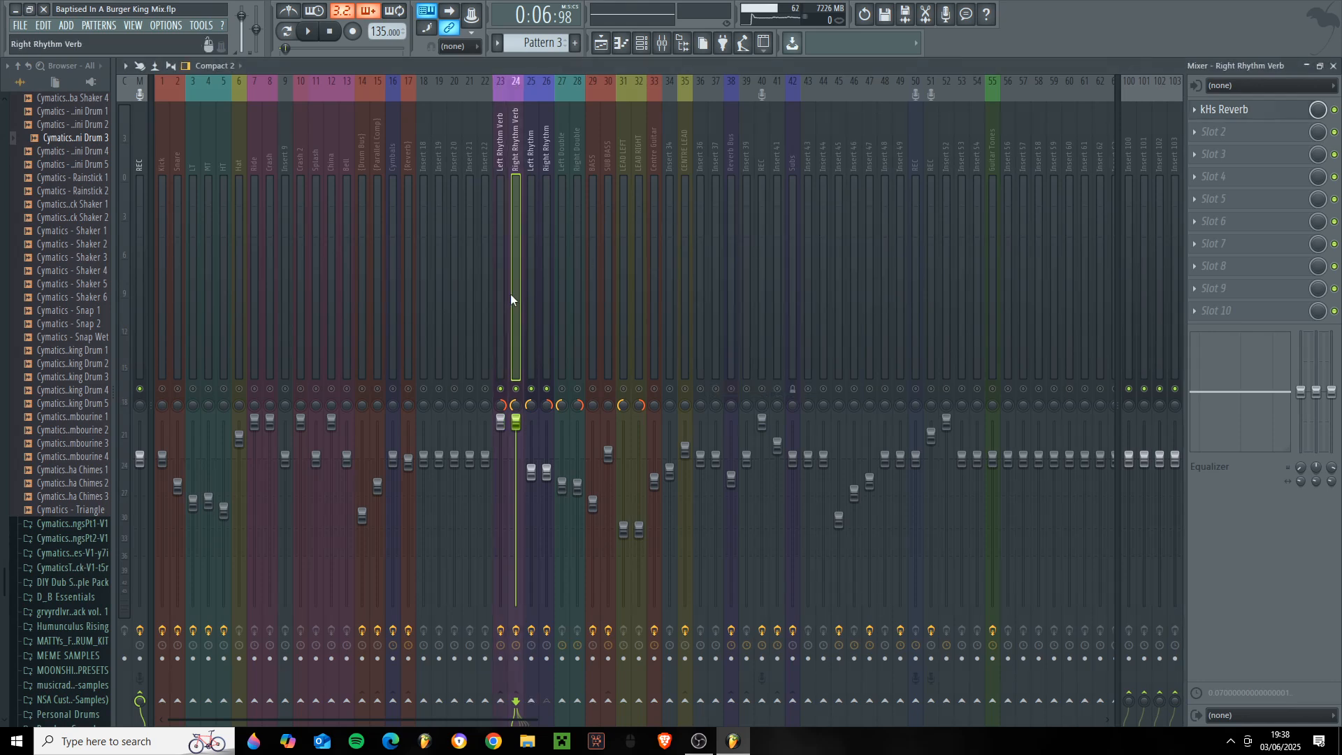
- Play the rhythm guitars first without and again with their reverb tracks to compare the sound
{"action": "left_click", "coordinate": [531, 277]}
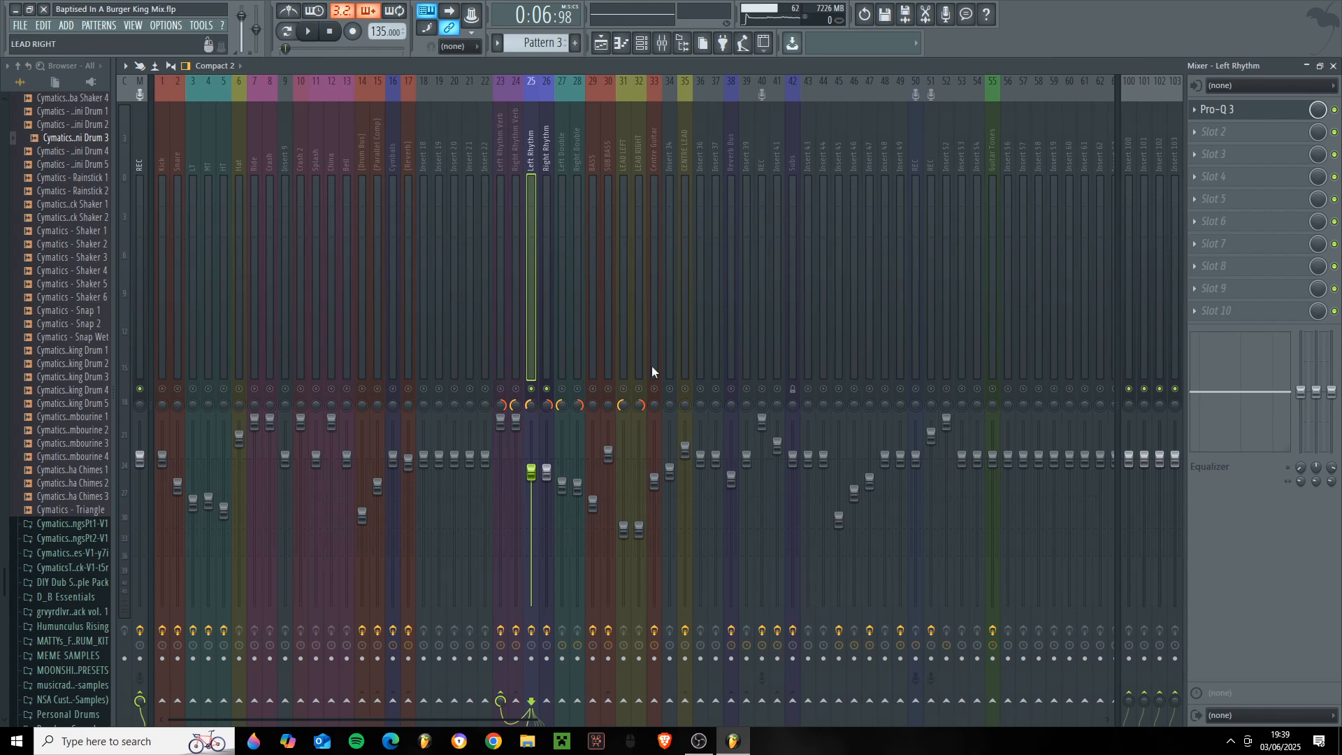
{"action": "key", "text": "space"}
{"action": "key", "text": "space"}
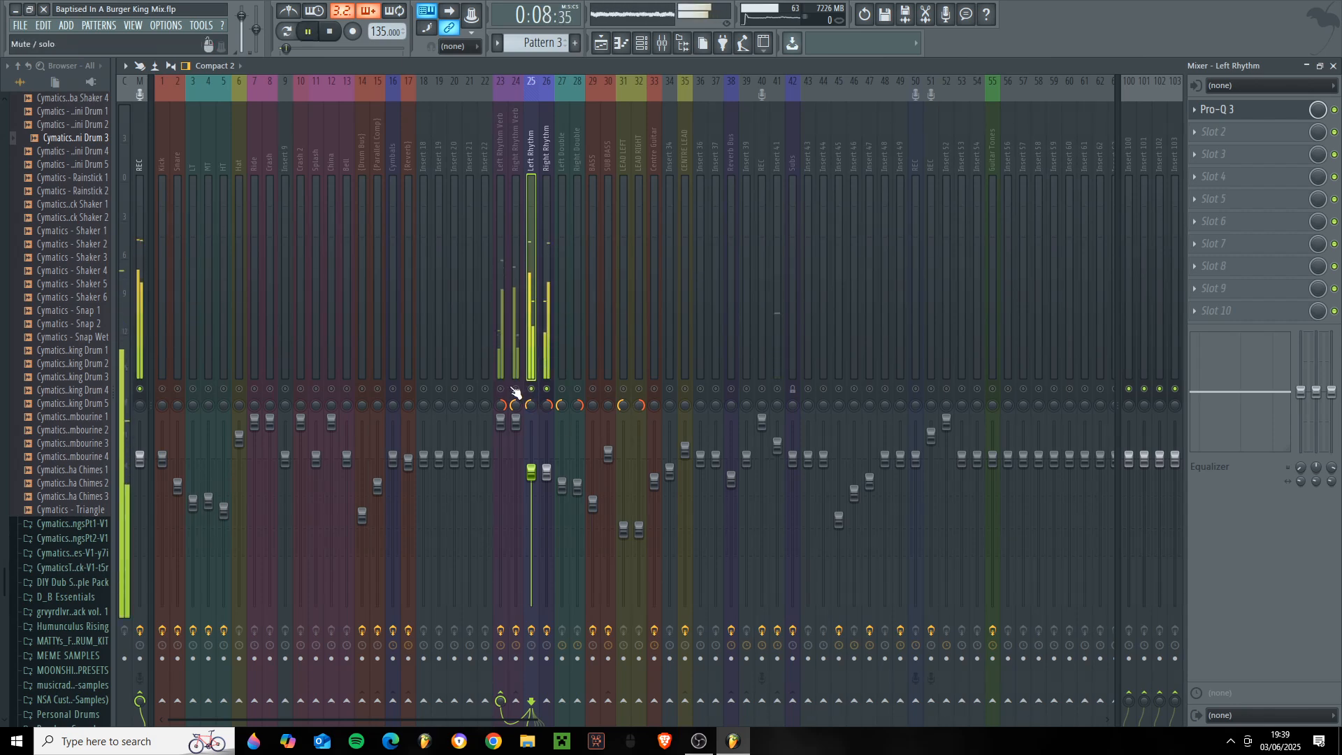
{"action": "left_click", "coordinate": [510, 390]}
{"action": "key", "text": "space"}
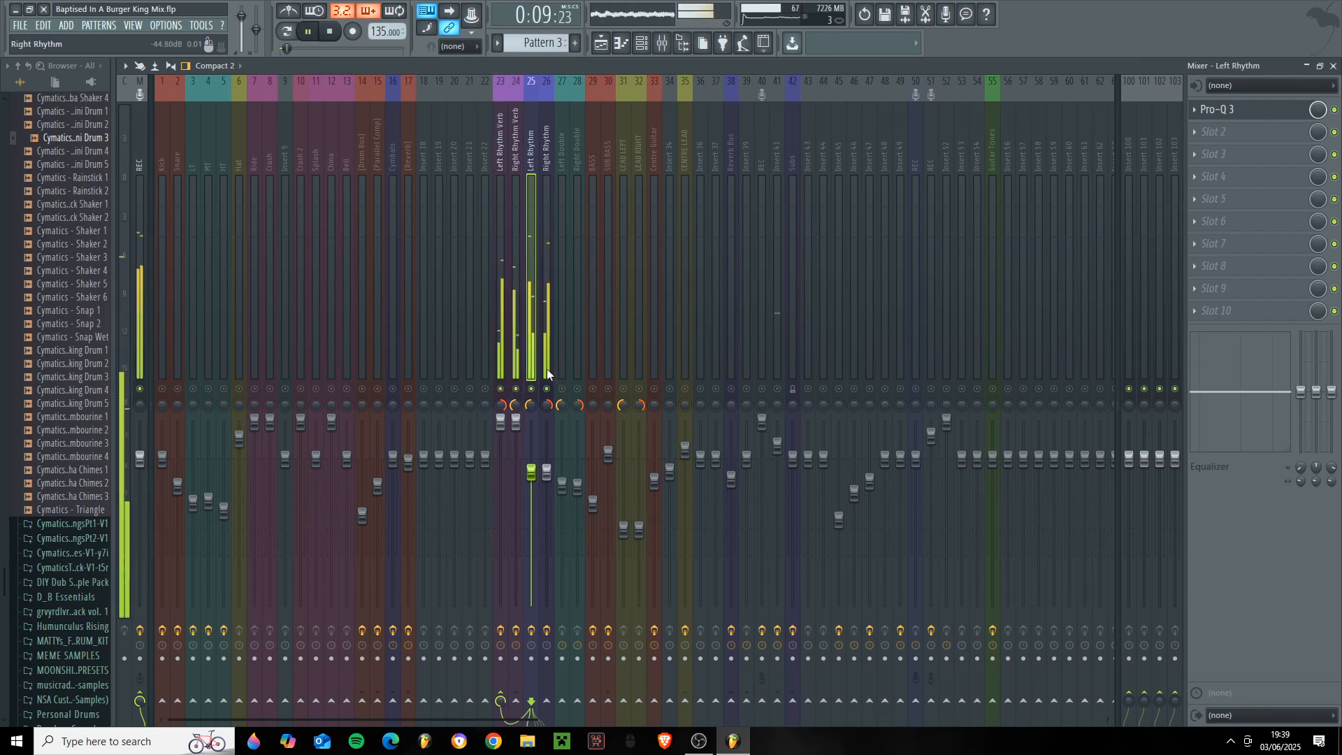
{"action": "key", "text": "space"}
- Mute the rhythm guitars and their reverb tracks, and unmute Left Double and Right Double
{"action": "left_click", "coordinate": [516, 389]}
{"action": "left_click", "coordinate": [500, 389]}
{"action": "left_click", "coordinate": [532, 390]}
{"action": "left_click", "coordinate": [547, 389]}
{"action": "left_click", "coordinate": [562, 389]}
{"action": "left_click", "coordinate": [577, 389]}
- Unmute Guitar Tones alongside the double tracks and select it to show its effect slots
{"action": "left_click", "coordinate": [549, 308]}
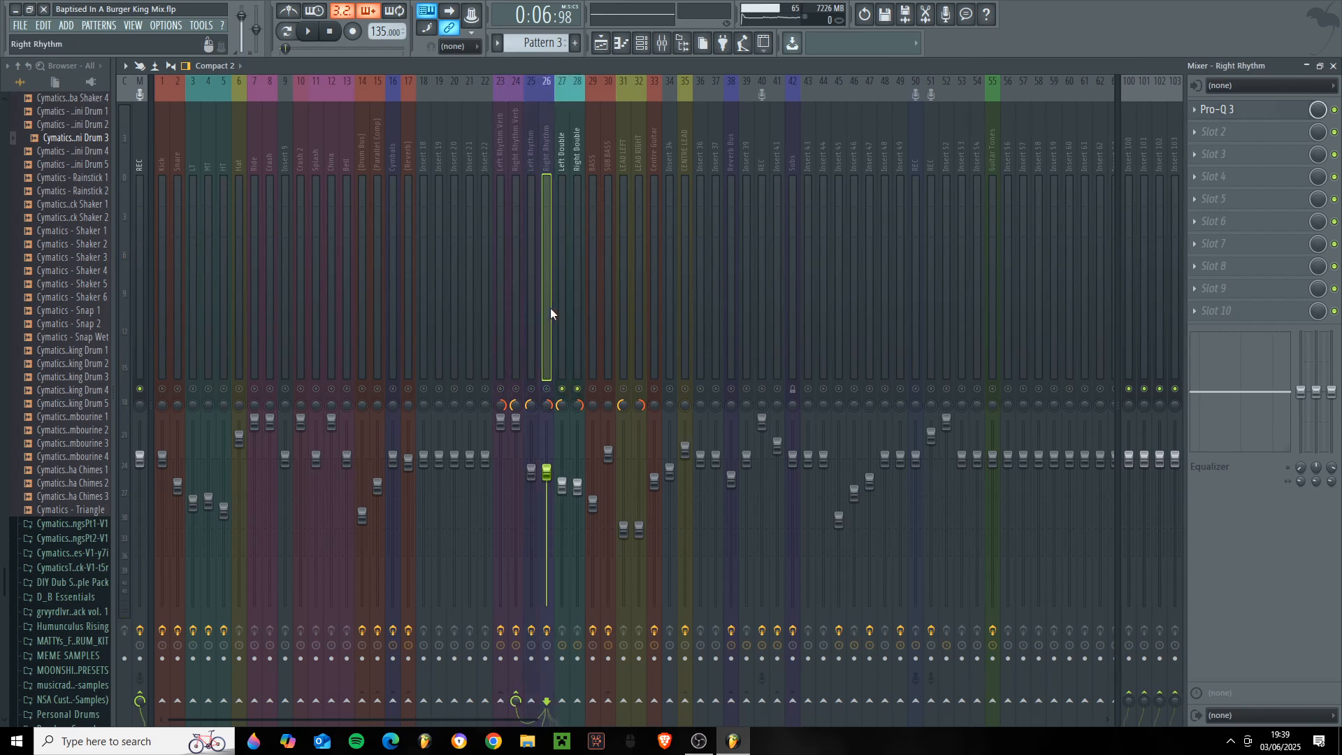
{"action": "left_click", "coordinate": [562, 304]}
{"action": "left_click", "coordinate": [993, 294]}
{"action": "left_click", "coordinate": [992, 389]}
{"action": "left_click", "coordinate": [574, 305]}
{"action": "left_click", "coordinate": [569, 301]}
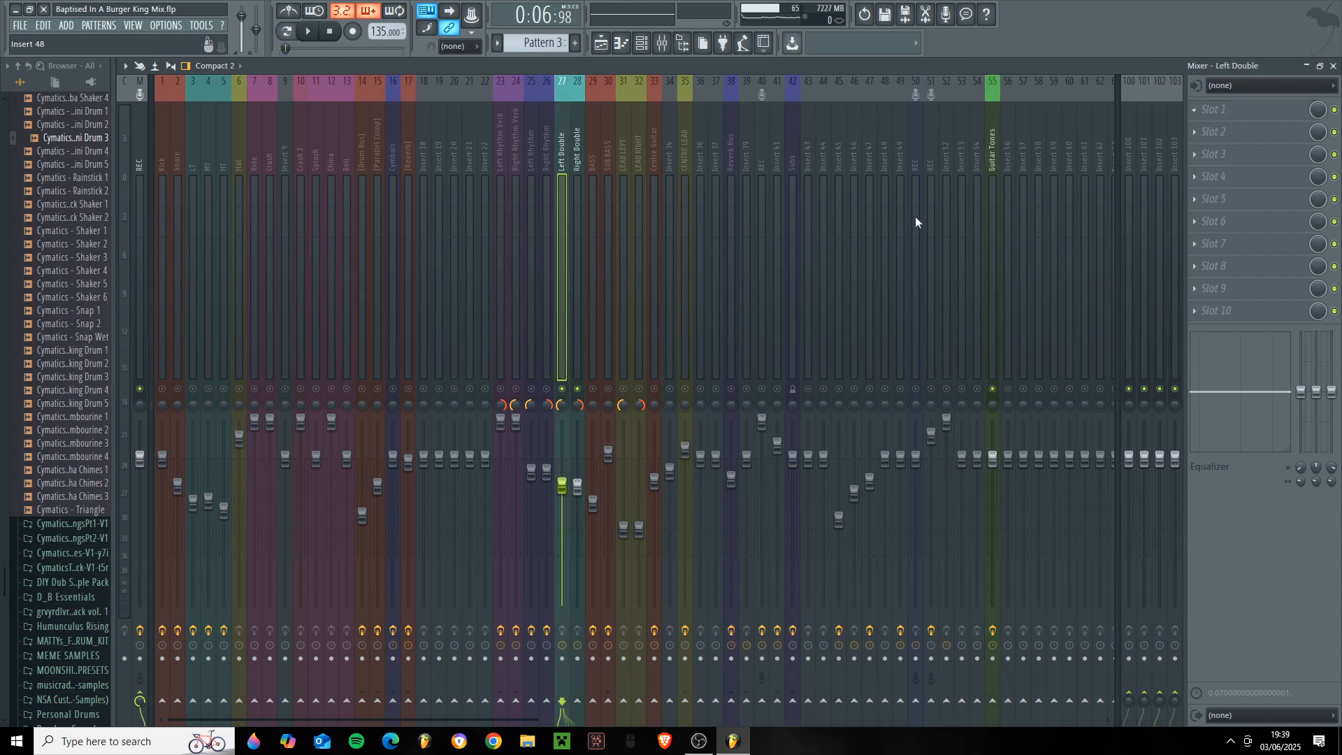
{"action": "left_click", "coordinate": [992, 211]}
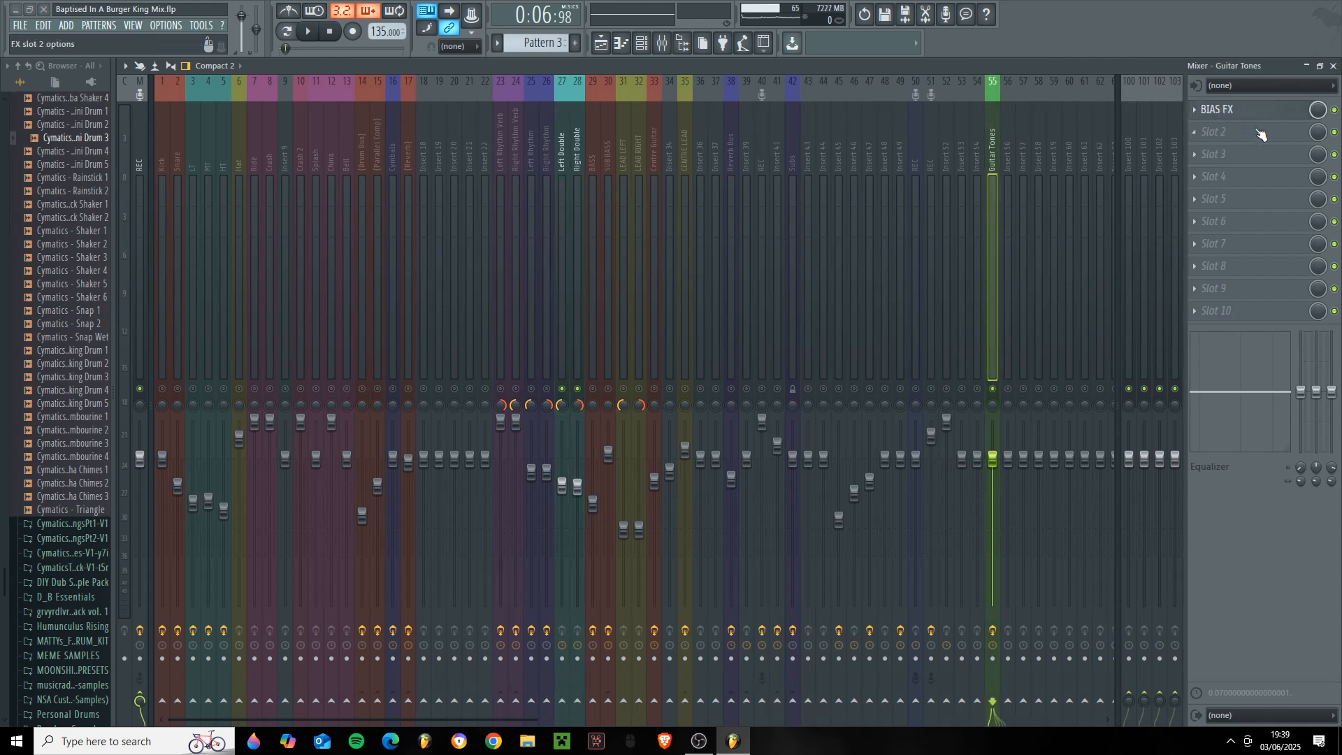
- Go through the rhythm and double tracks, and open BIAS FX on the Guitar Tones track
{"action": "left_click", "coordinate": [1220, 109]}
{"action": "left_click", "coordinate": [581, 119]}
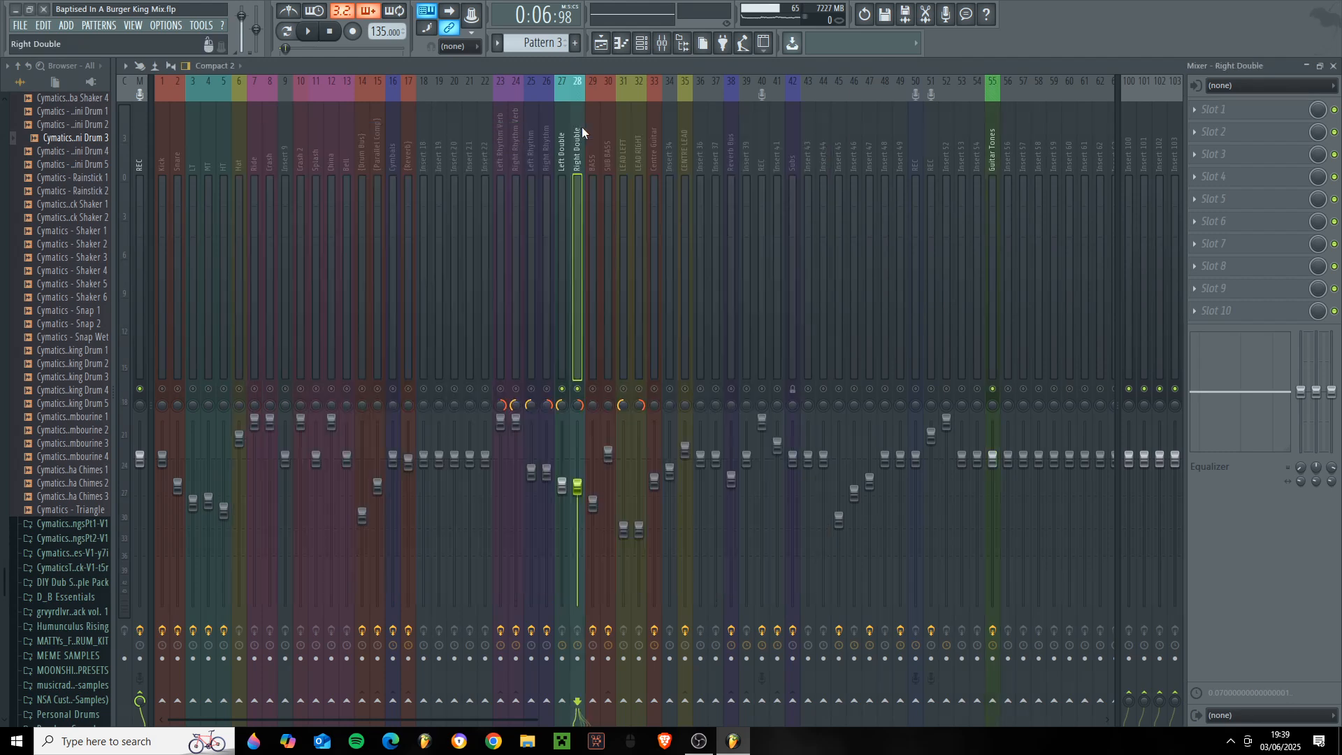
{"action": "left_click", "coordinate": [547, 165]}
{"action": "left_click", "coordinate": [574, 166]}
{"action": "left_click", "coordinate": [563, 165]}
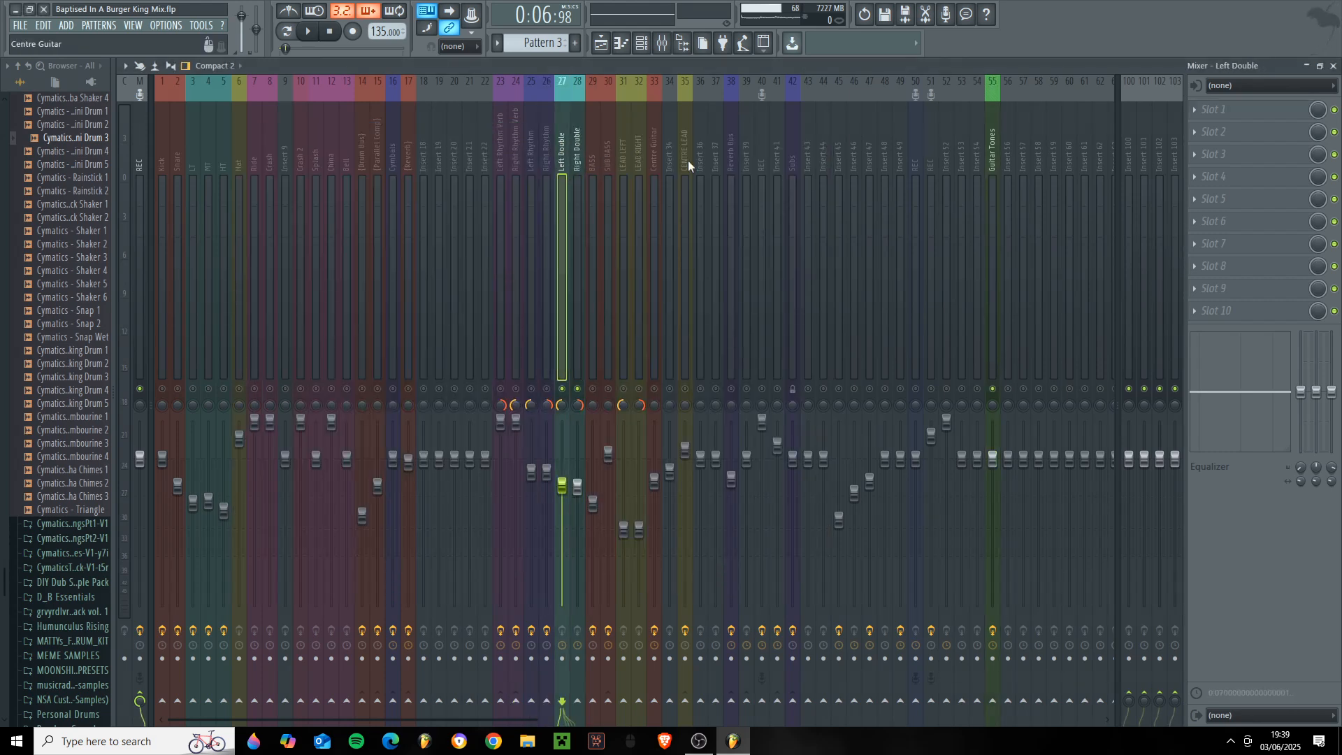
{"action": "left_click", "coordinate": [989, 157]}
{"action": "left_click", "coordinate": [1239, 119]}
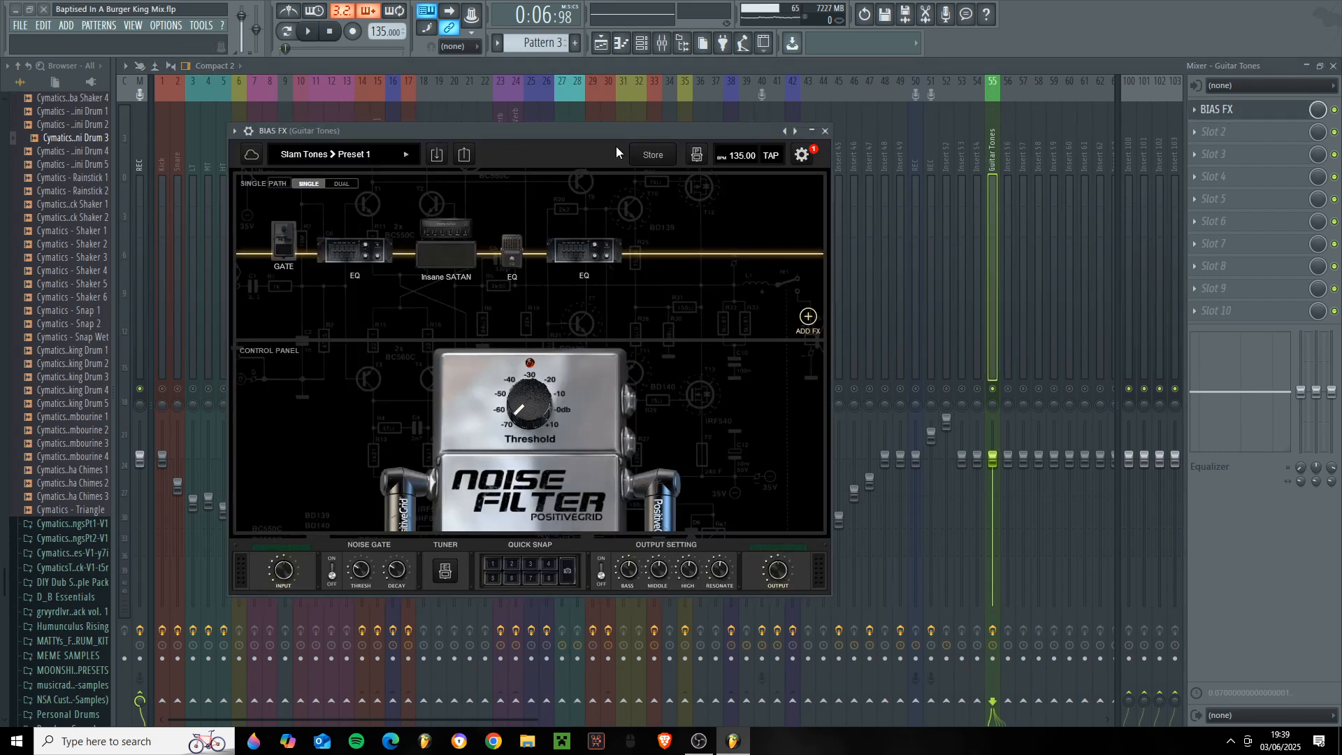
{"action": "mouse_move", "coordinate": [615, 146]}
{"action": "left_mouse_down"}
{"action": "mouse_move", "coordinate": [787, 256]}
{"action": "mouse_move", "coordinate": [620, 159]}
{"action": "left_mouse_up"}
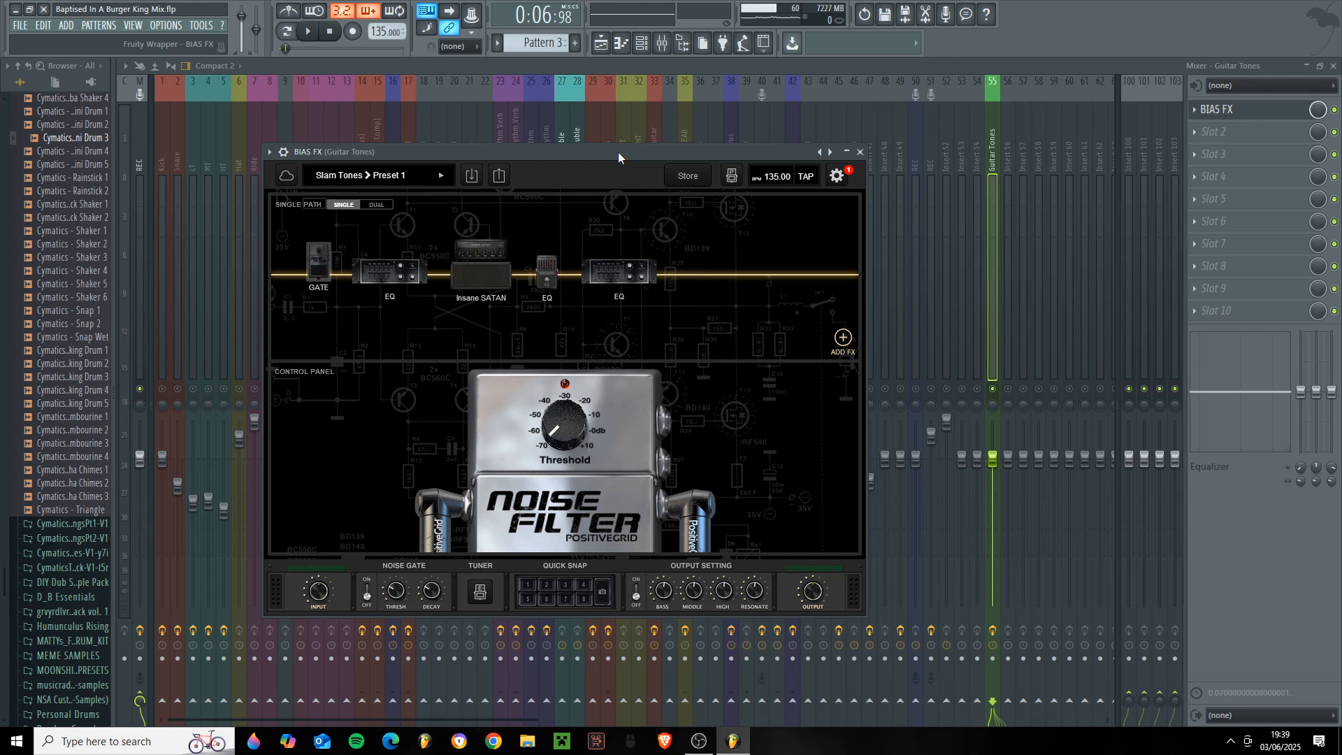
- Show the first rack EQ and the Insane SATAN amp's head and cab settings, including the mic model choices
{"action": "left_click", "coordinate": [389, 272]}
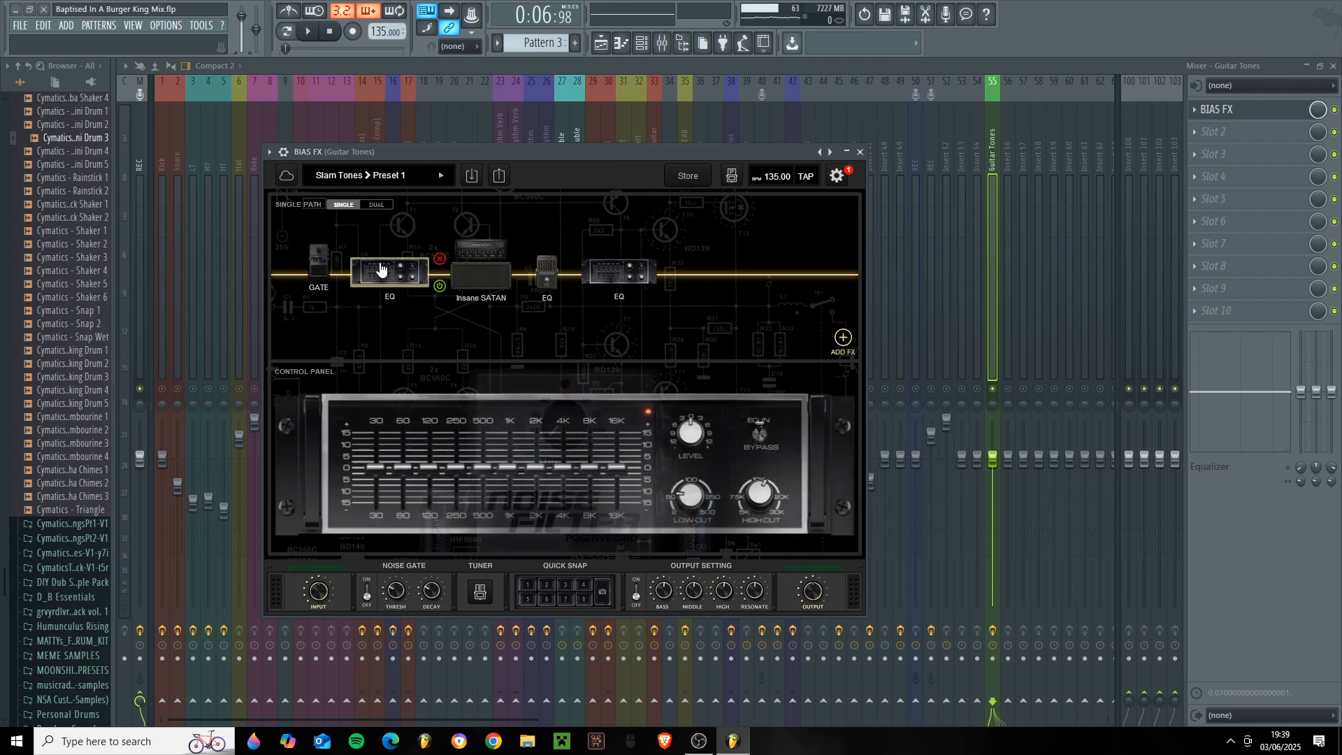
{"action": "left_click", "coordinate": [472, 260]}
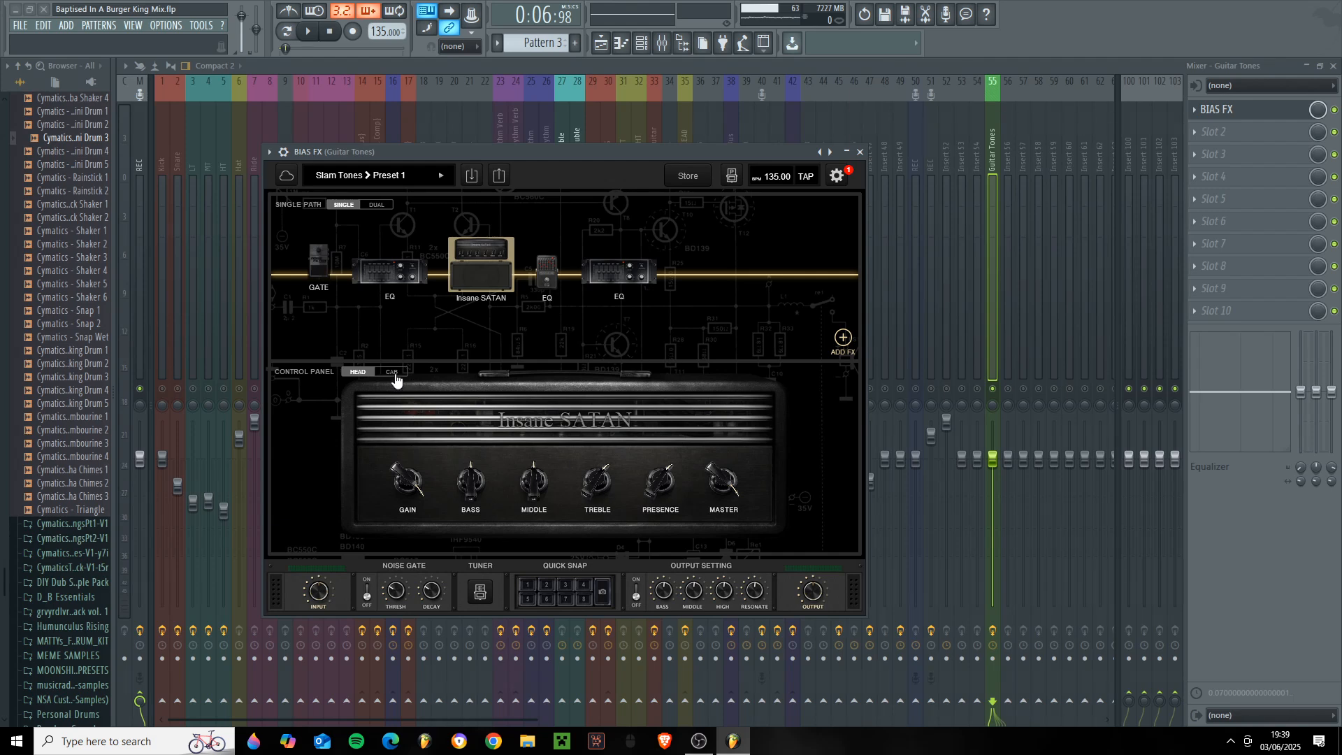
{"action": "left_click", "coordinate": [395, 372]}
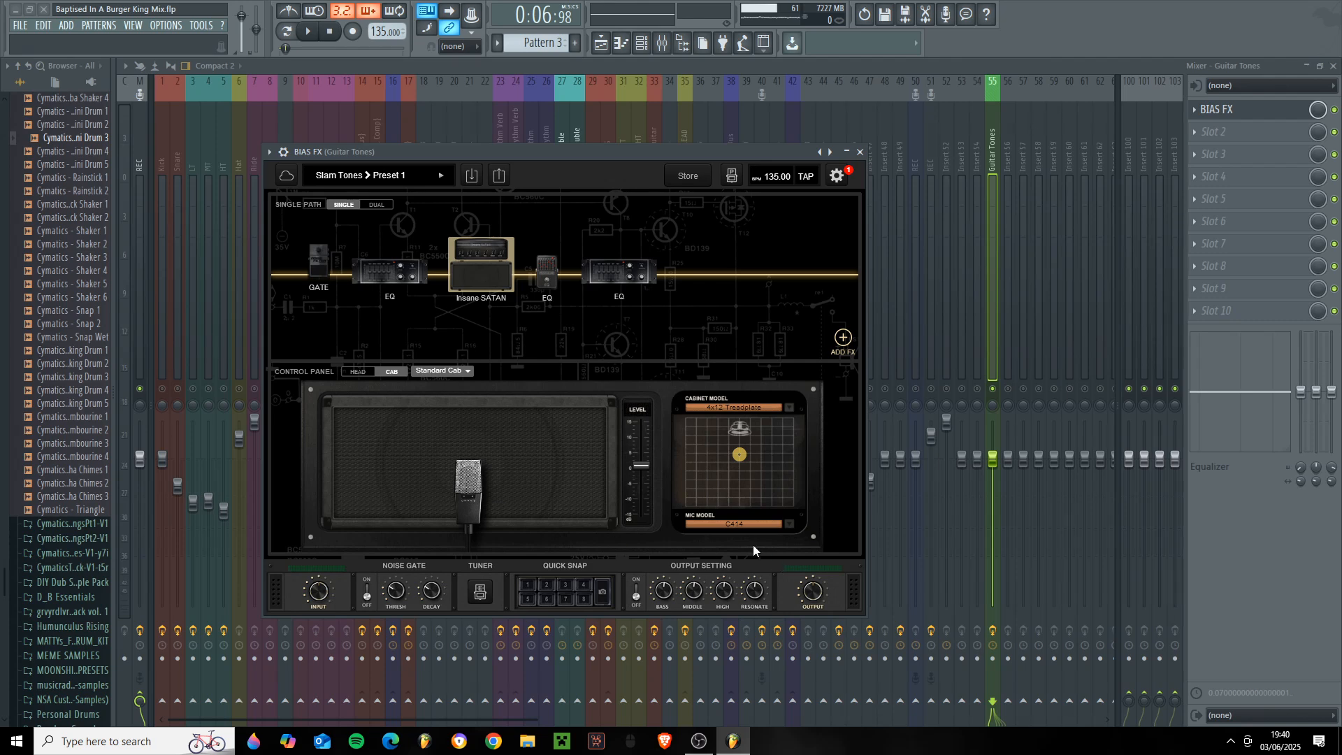
{"action": "left_click", "coordinate": [765, 526]}
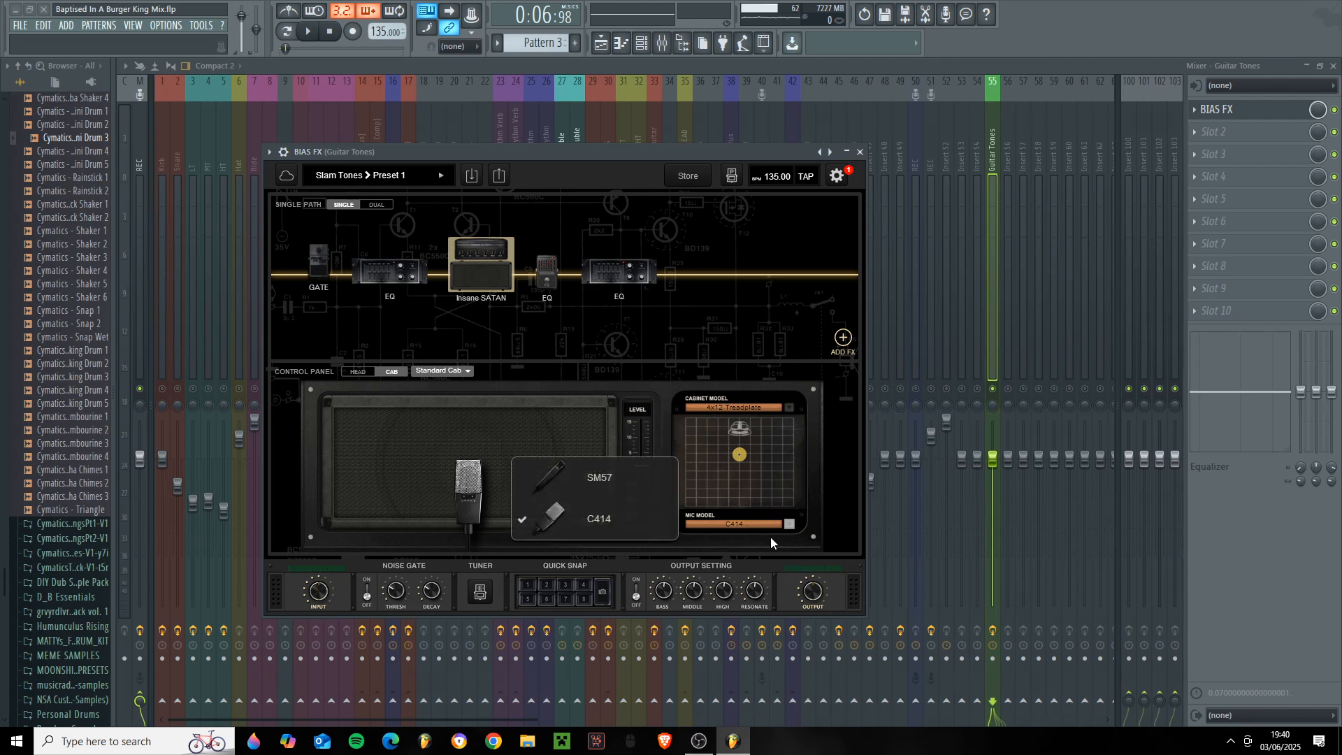
{"action": "left_click", "coordinate": [817, 500]}
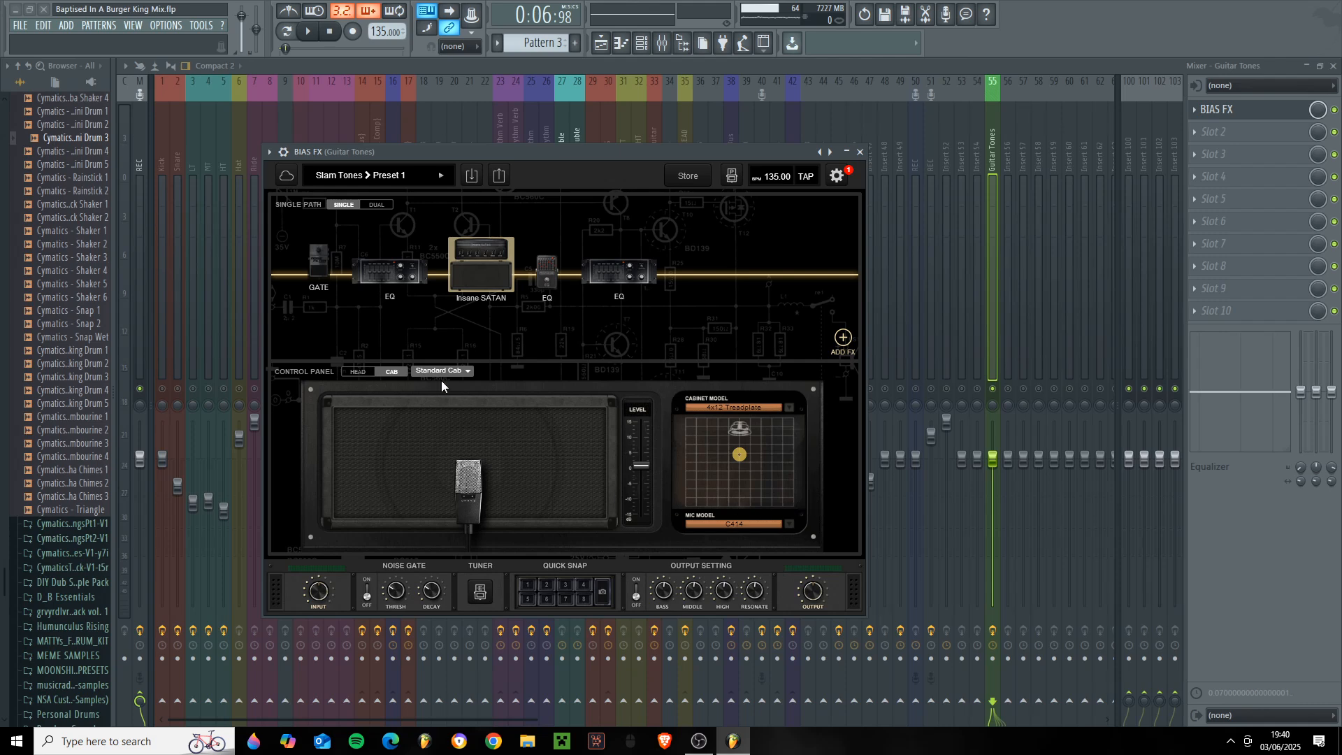
{"action": "left_click", "coordinate": [356, 373]}
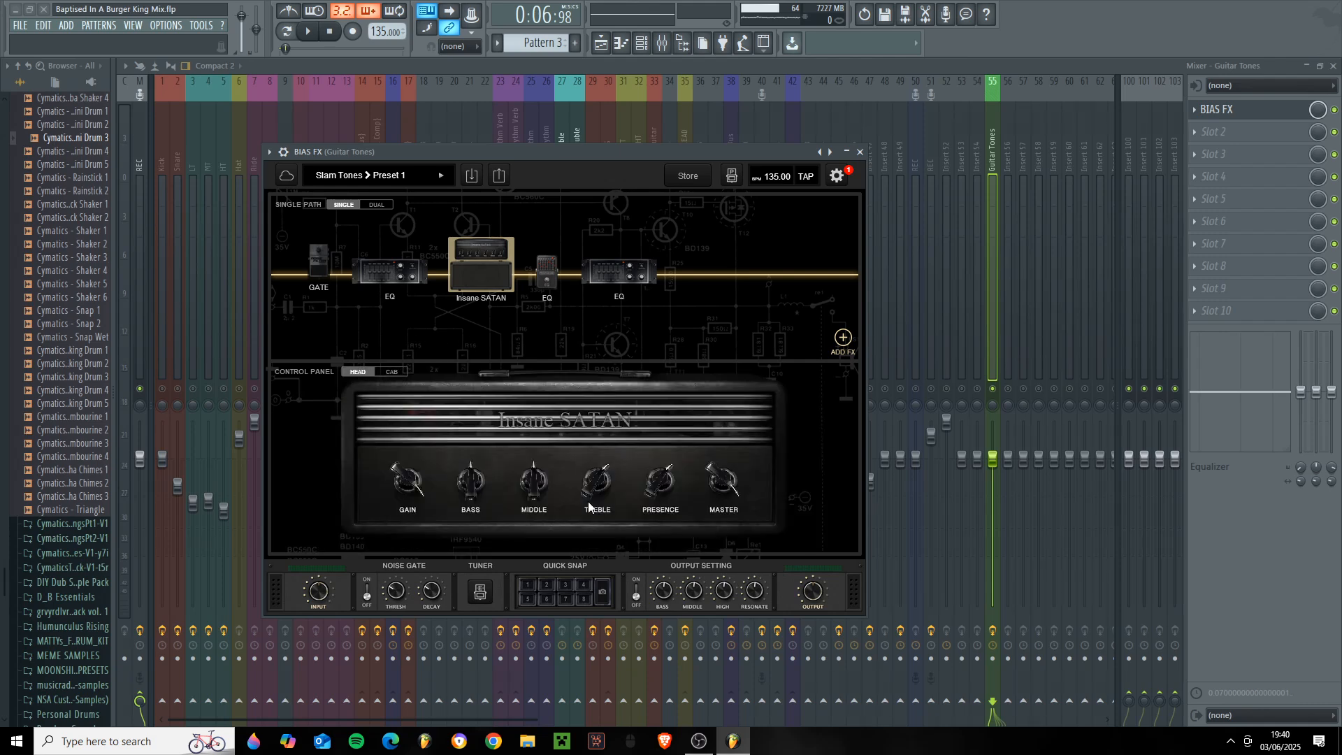
{"action": "left_click", "coordinate": [392, 373]}
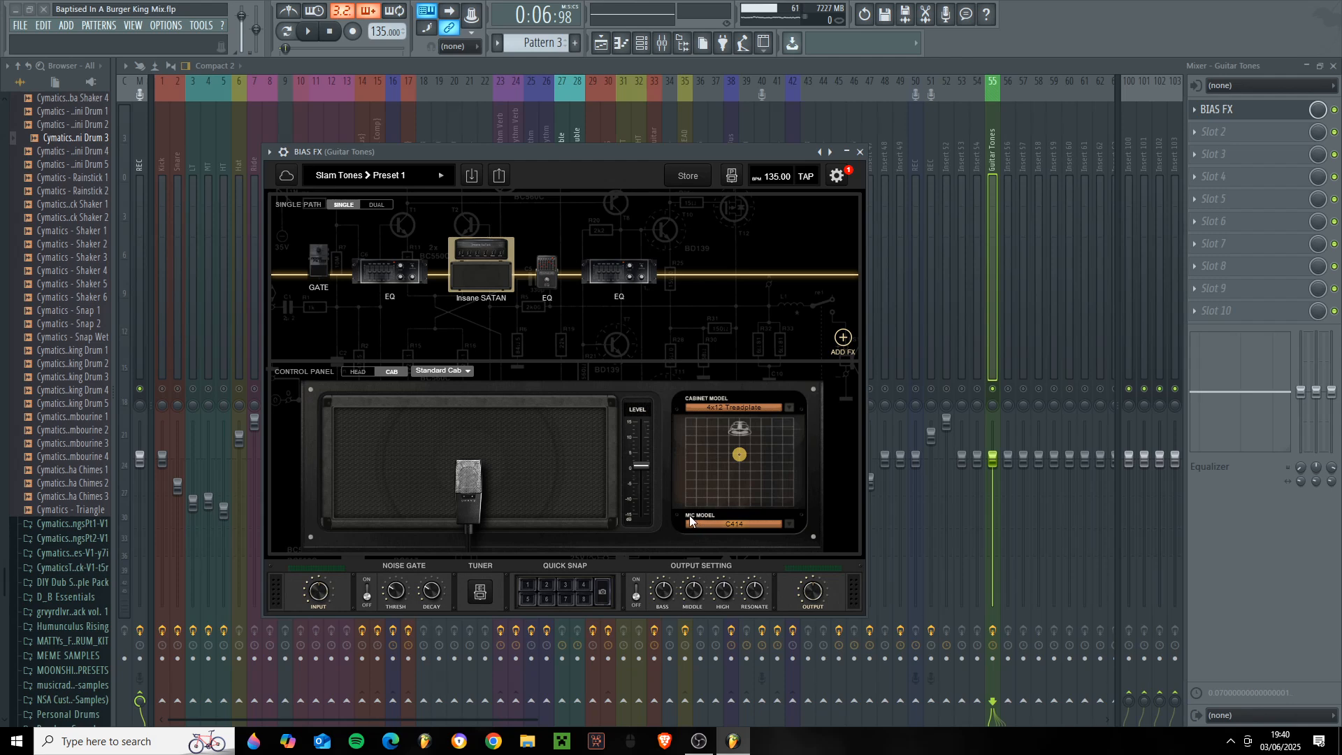
- Show the settings of the EQ pedal and the rack EQ after the amp, and close BIAS FX
{"action": "left_click", "coordinate": [547, 273]}
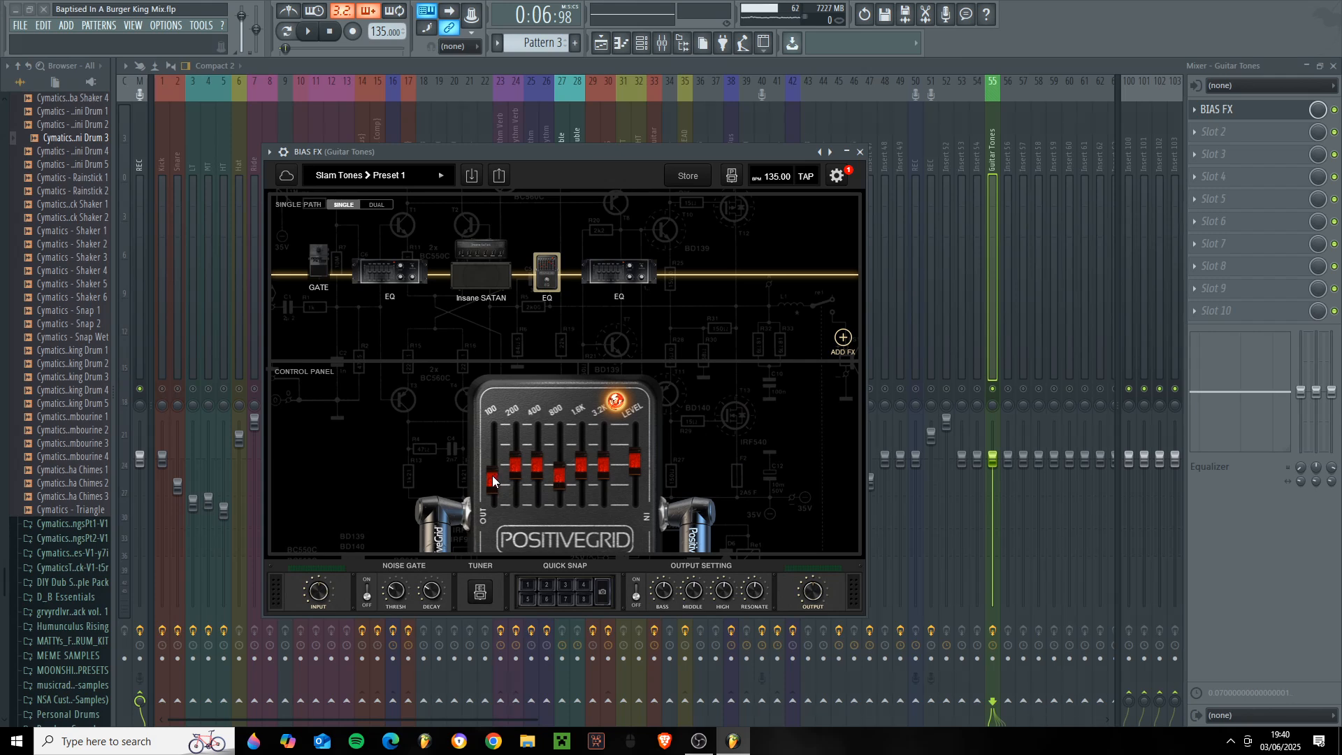
{"action": "left_click", "coordinate": [619, 273]}
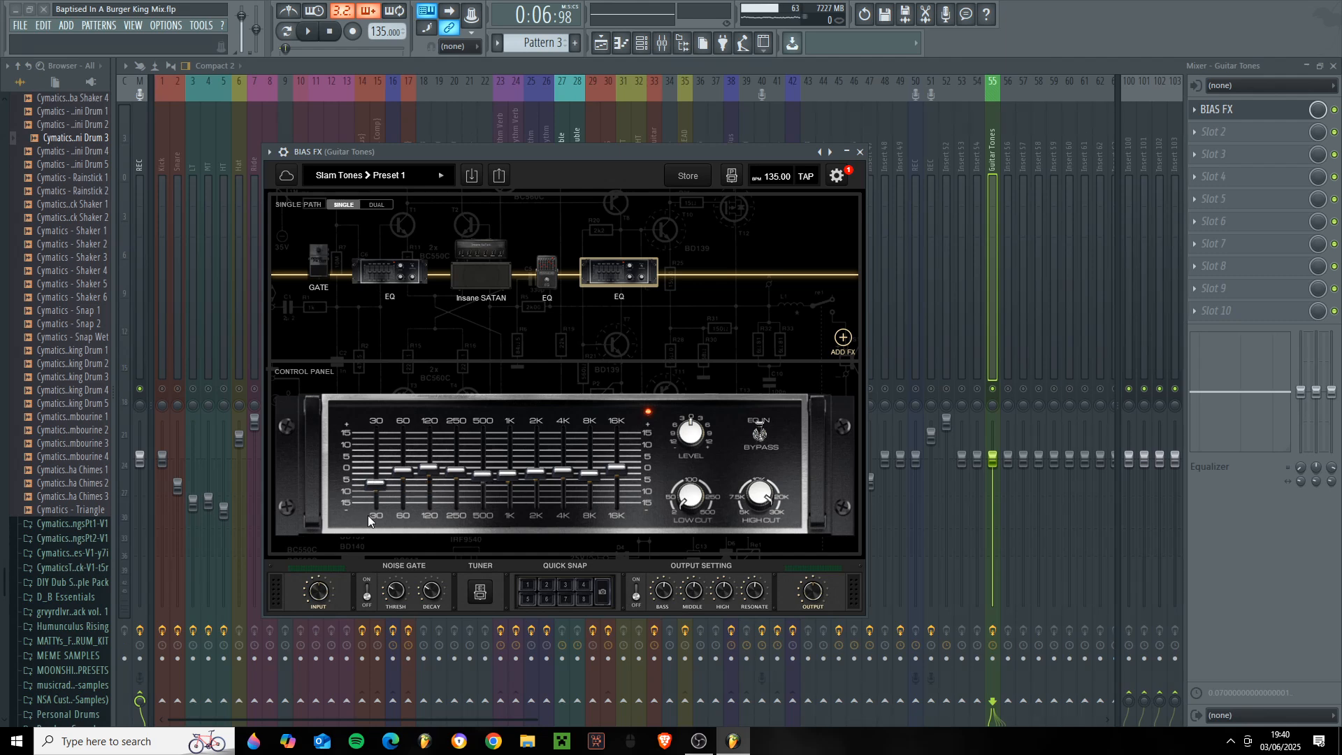
{"action": "left_click", "coordinate": [860, 152]}
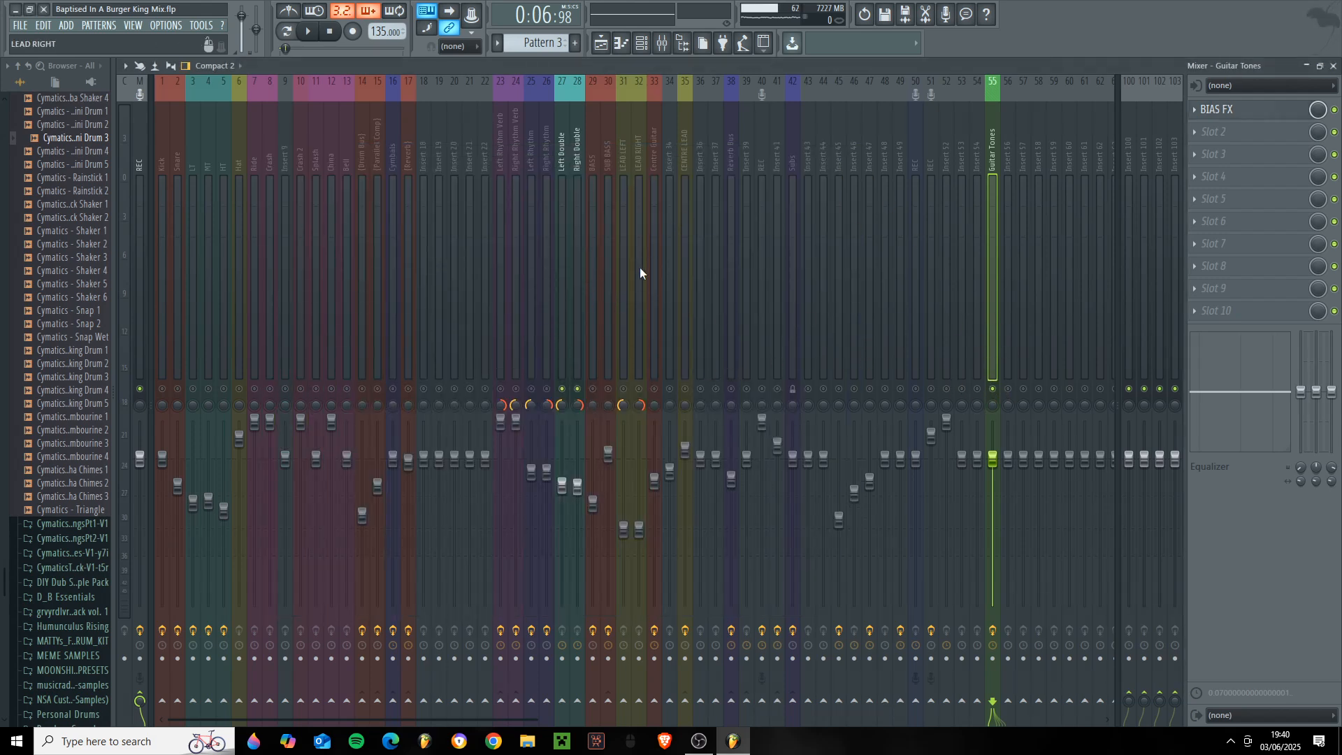
- Reopen BIAS FX on Guitar Tones, browse the preset banks, and load Preset 1 from Slam Tones
{"action": "left_click", "coordinate": [578, 266]}
{"action": "left_click", "coordinate": [988, 225]}
{"action": "left_click", "coordinate": [1268, 114]}
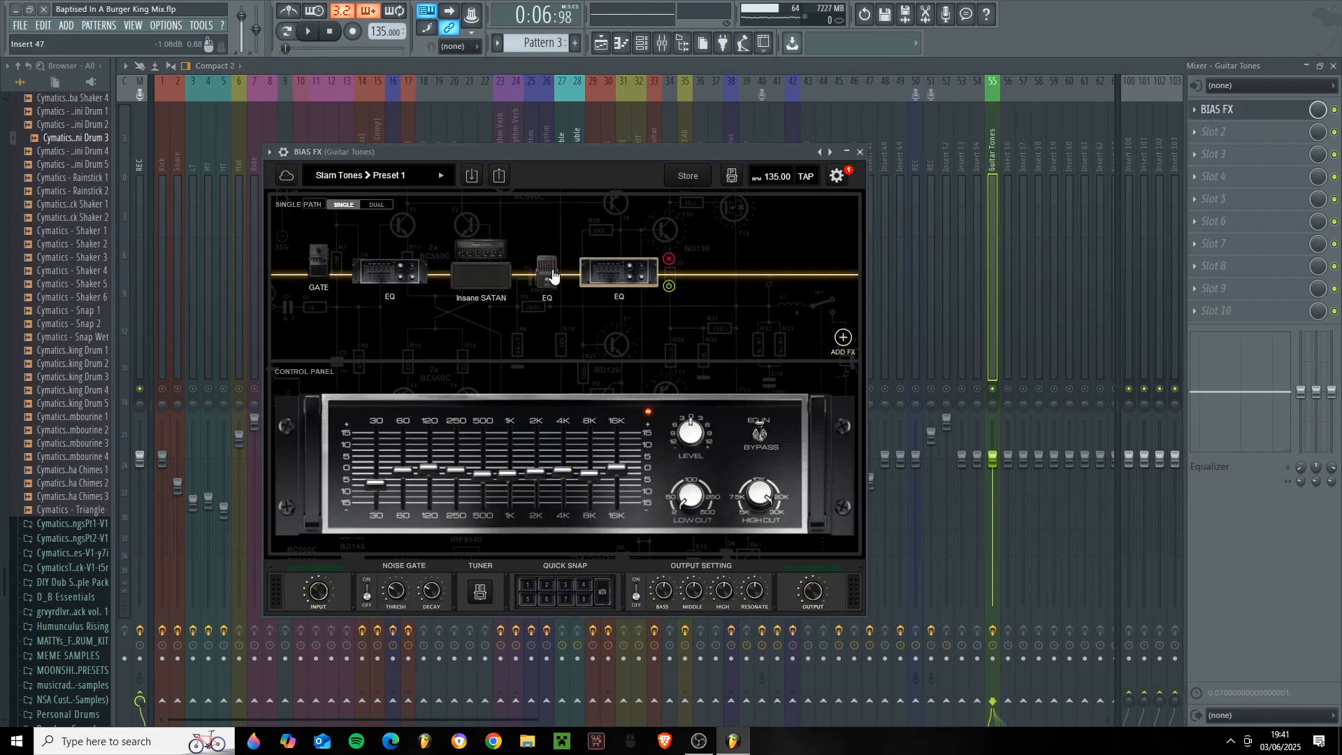
{"action": "left_click", "coordinate": [550, 585]}
{"action": "left_click", "coordinate": [328, 176]}
{"action": "mouse_move", "coordinate": [352, 348]}
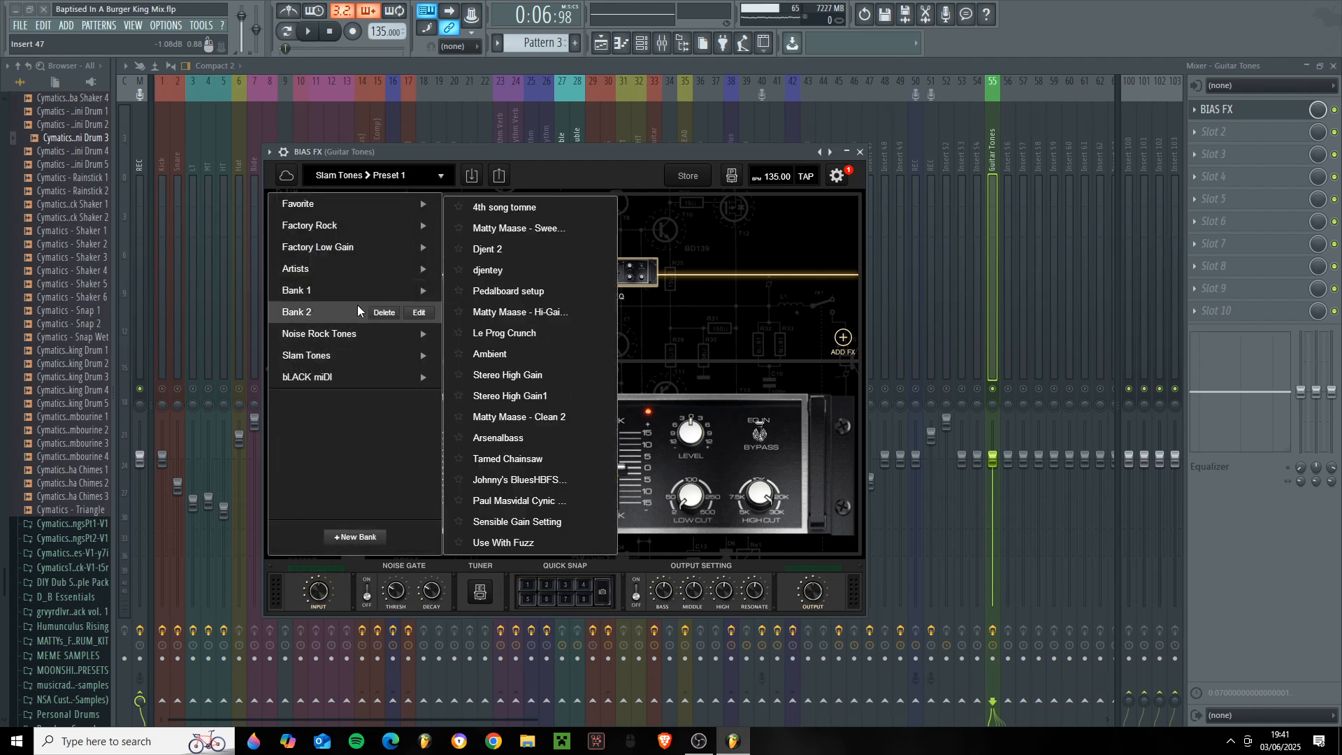
{"action": "mouse_move", "coordinate": [334, 312]}
{"action": "mouse_move", "coordinate": [316, 356]}
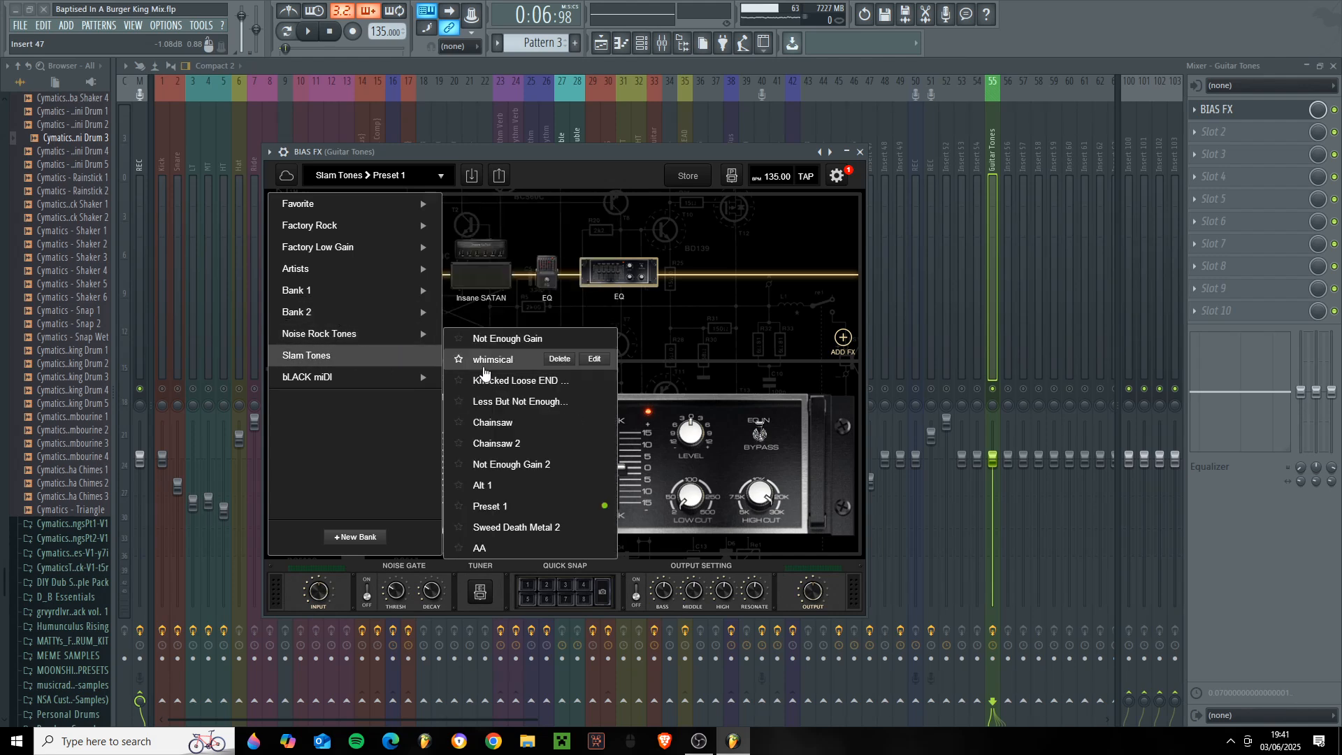
{"action": "left_click", "coordinate": [515, 505]}
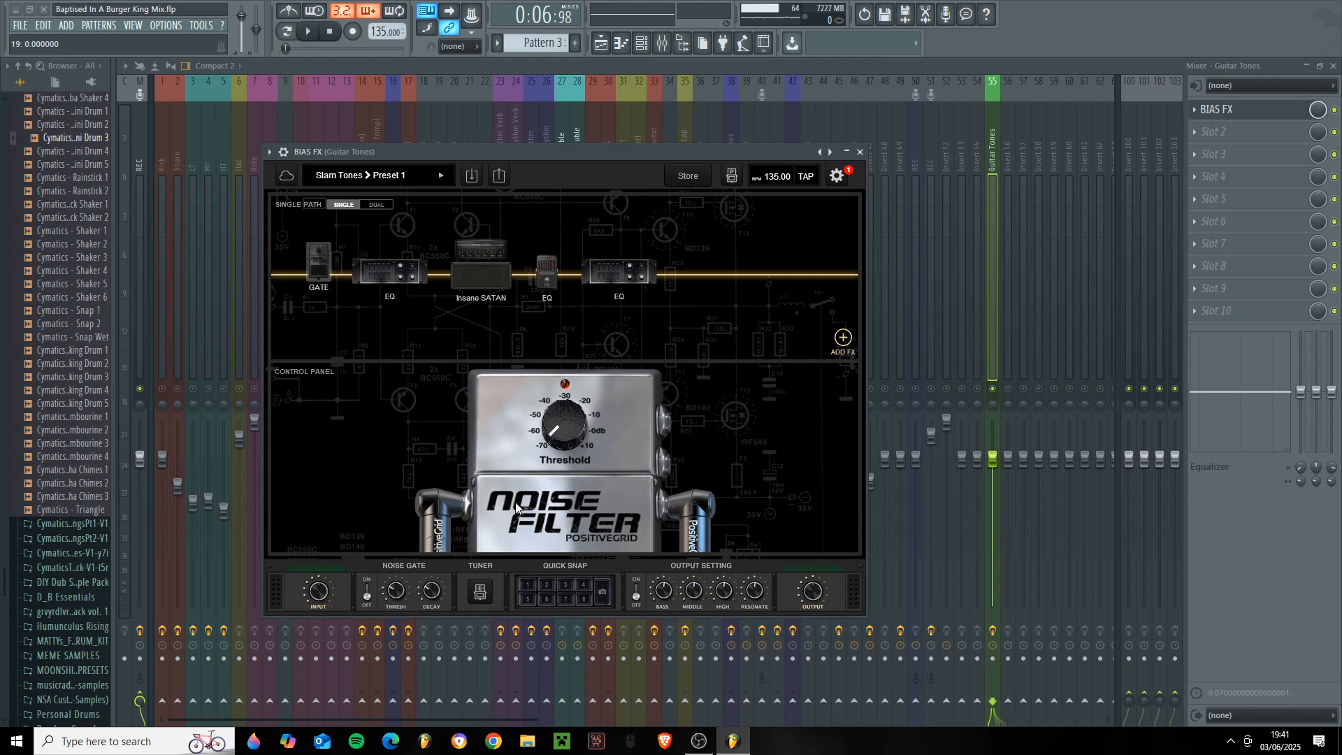
- Switch BIAS FX to the Slam Tones Alt 1 preset with Quick Snap slot 1
{"action": "left_click_drag", "start_coordinate": [520, 155], "coordinate": [609, 193]}
{"action": "left_click", "coordinate": [689, 629]}
{"action": "left_click", "coordinate": [669, 636]}
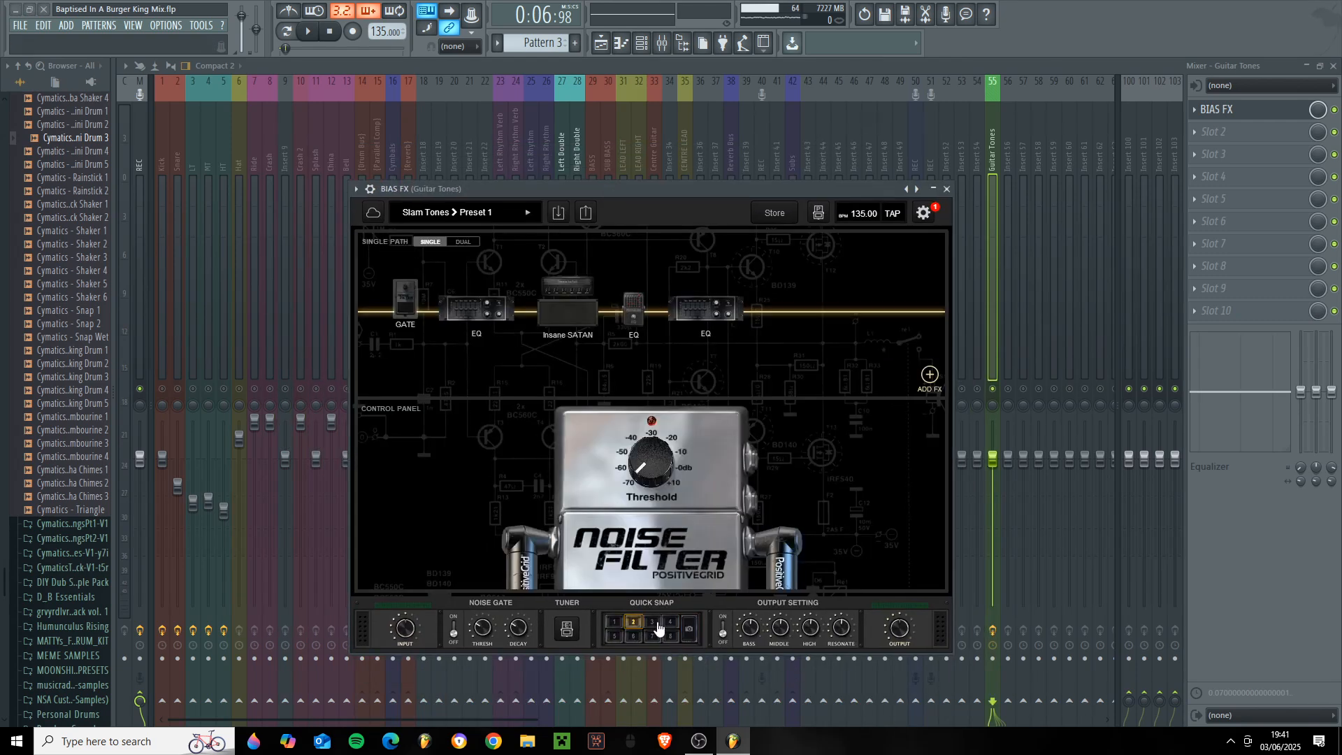
{"action": "left_click", "coordinate": [493, 212]}
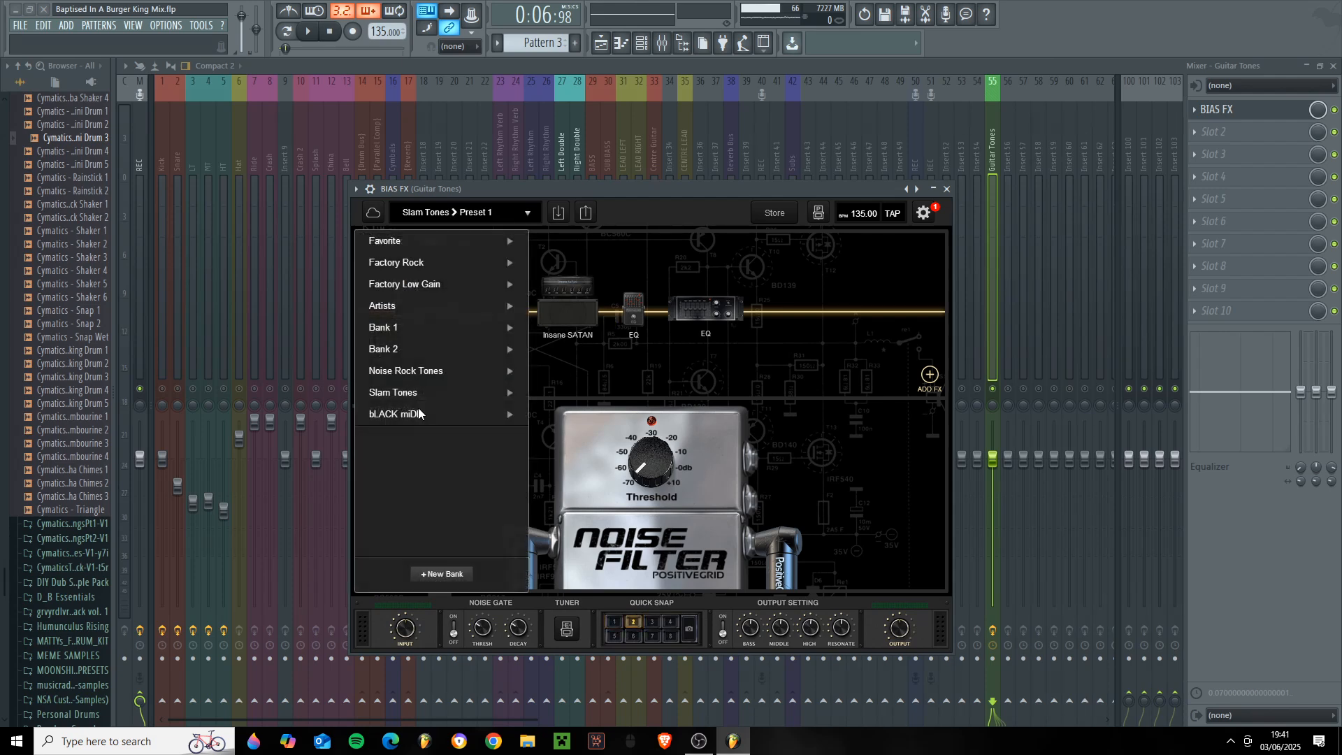
{"action": "mouse_move", "coordinate": [469, 402]}
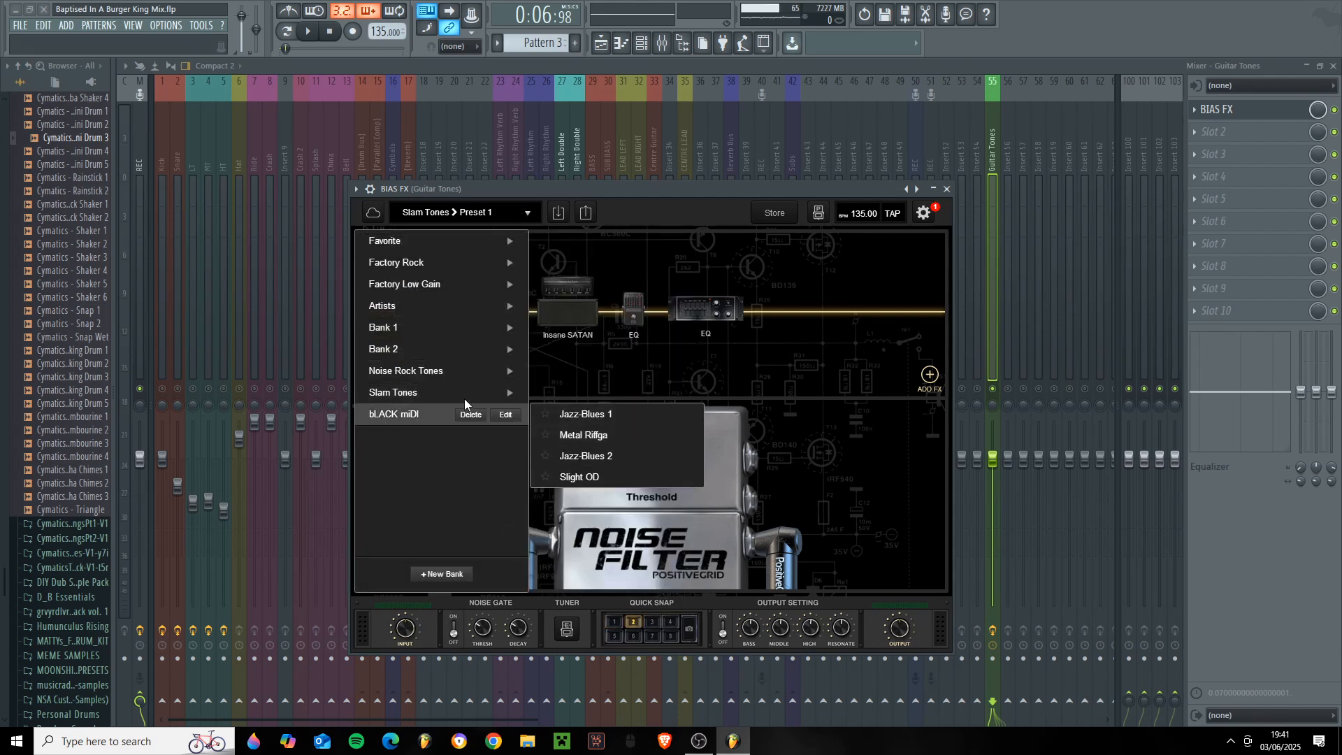
{"action": "left_click", "coordinate": [573, 515]}
{"action": "left_click", "coordinate": [689, 629]}
{"action": "left_click", "coordinate": [614, 621]}
{"action": "left_click", "coordinate": [633, 623]}
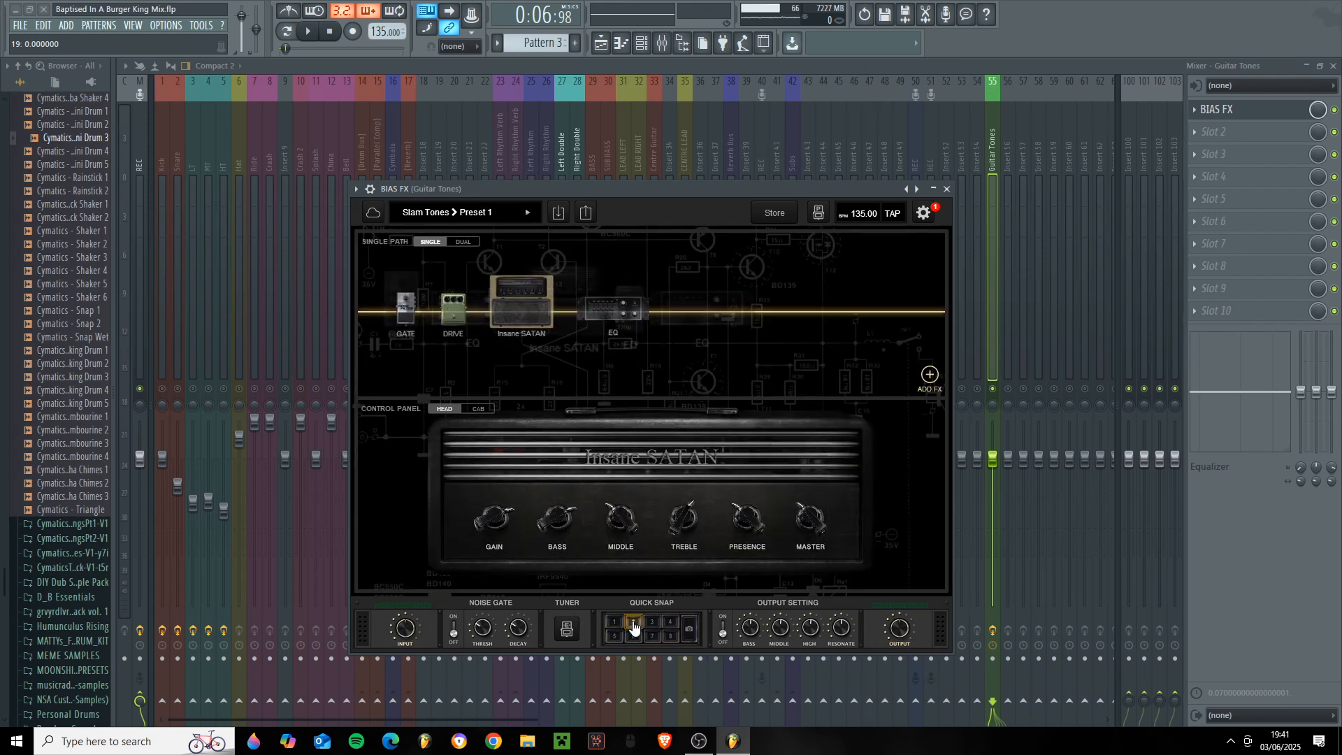
{"action": "left_click", "coordinate": [614, 621]}
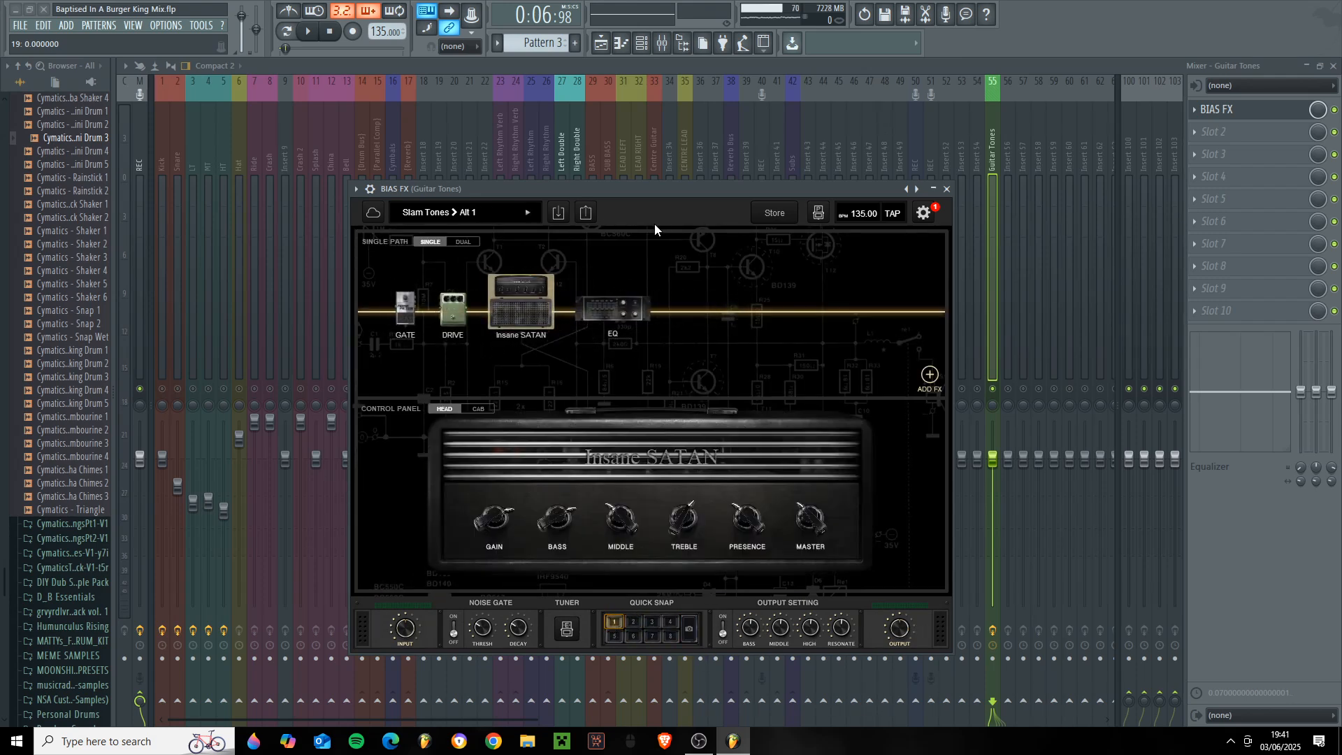
{"action": "left_click_drag", "start_coordinate": [637, 191], "coordinate": [582, 120]}
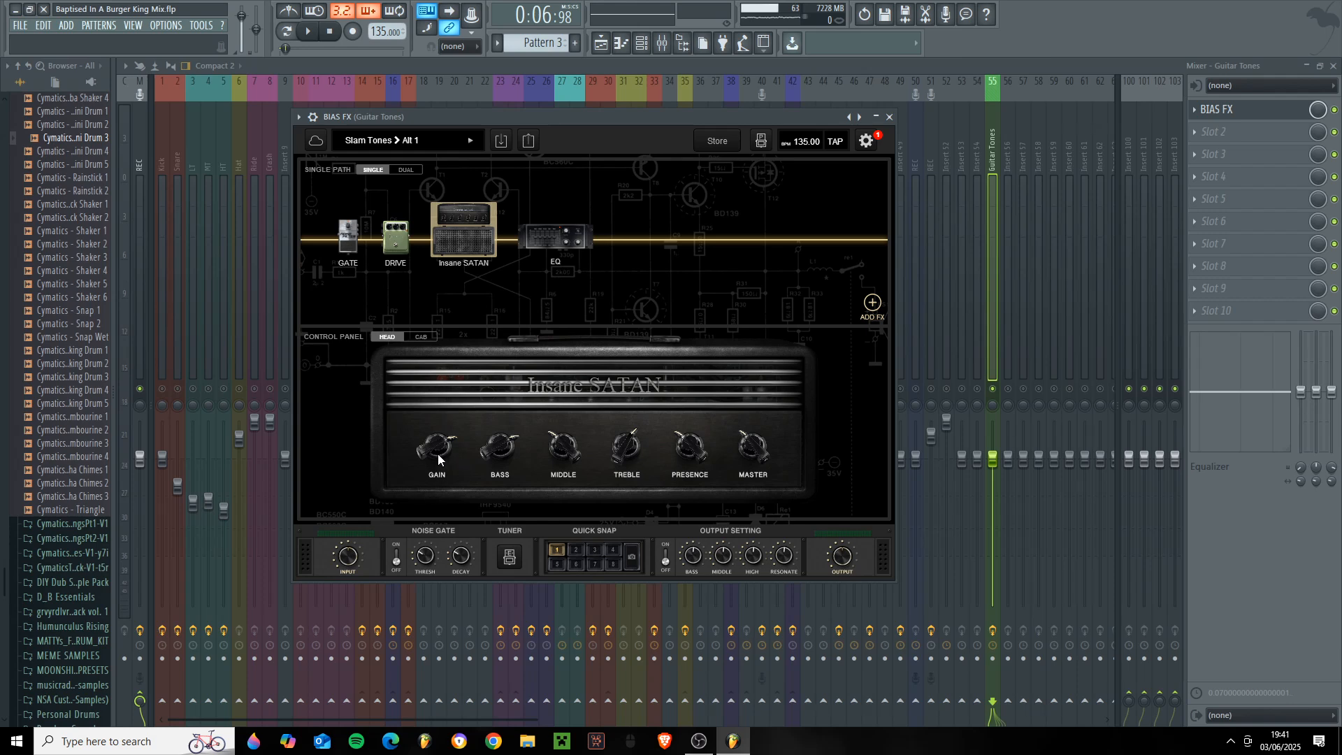
- Show Alt 1's Loomis OD drive, Insane SATAN head and cab, and rack EQ settings, and close BIAS FX
{"action": "left_click", "coordinate": [393, 253]}
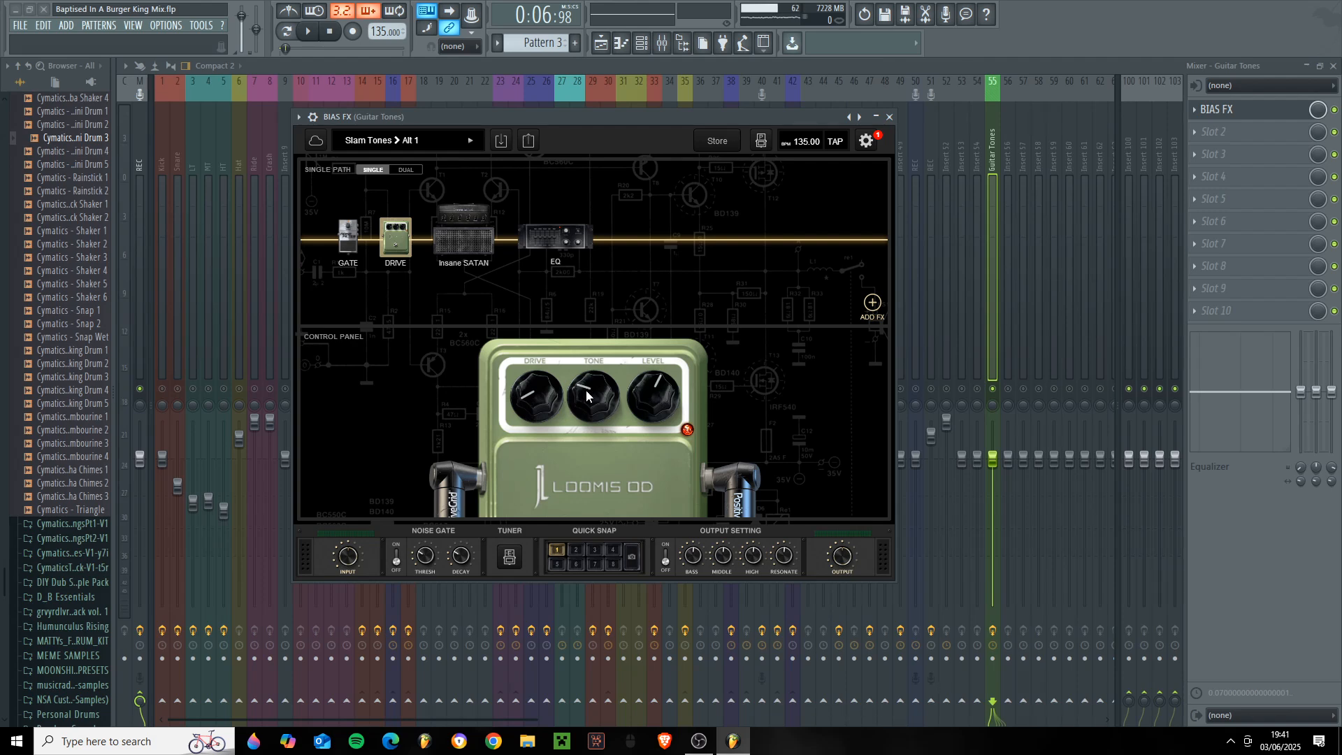
{"action": "mouse_move", "coordinate": [587, 388]}
{"action": "left_click", "coordinate": [477, 252]}
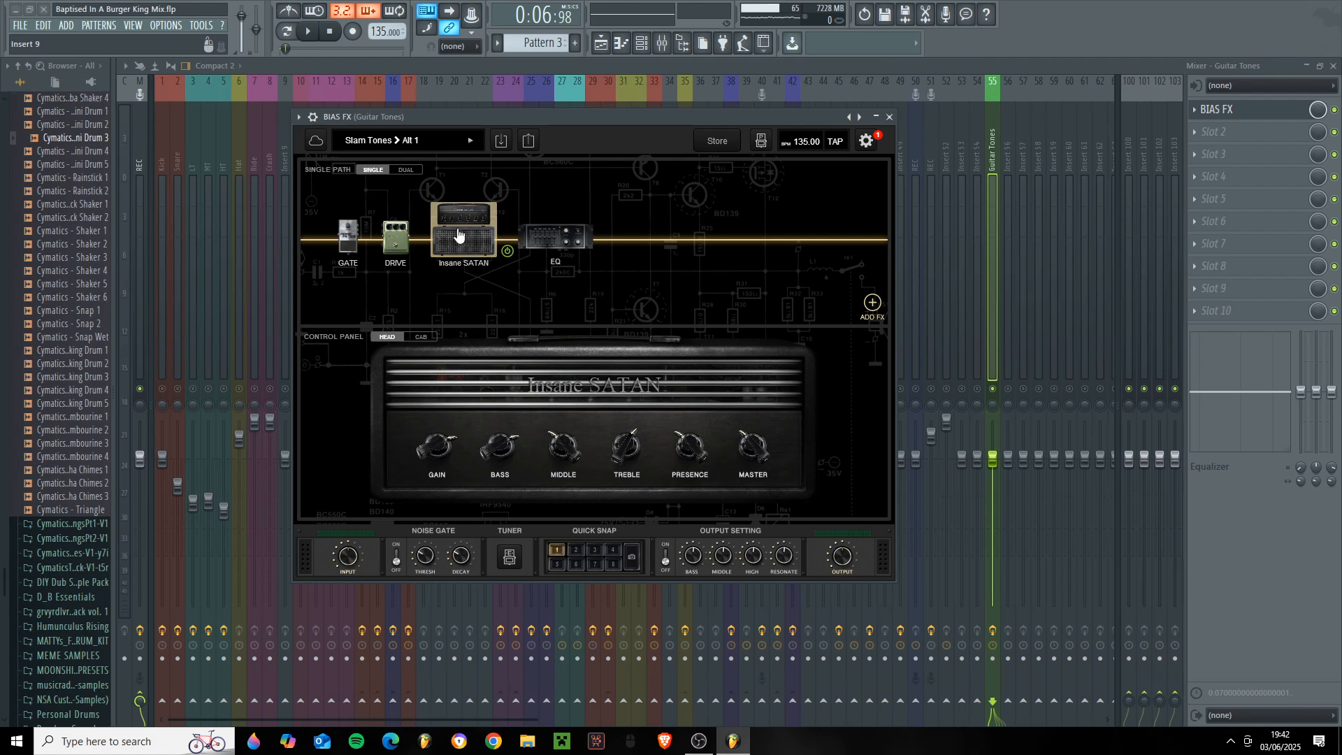
{"action": "left_click", "coordinate": [393, 241]}
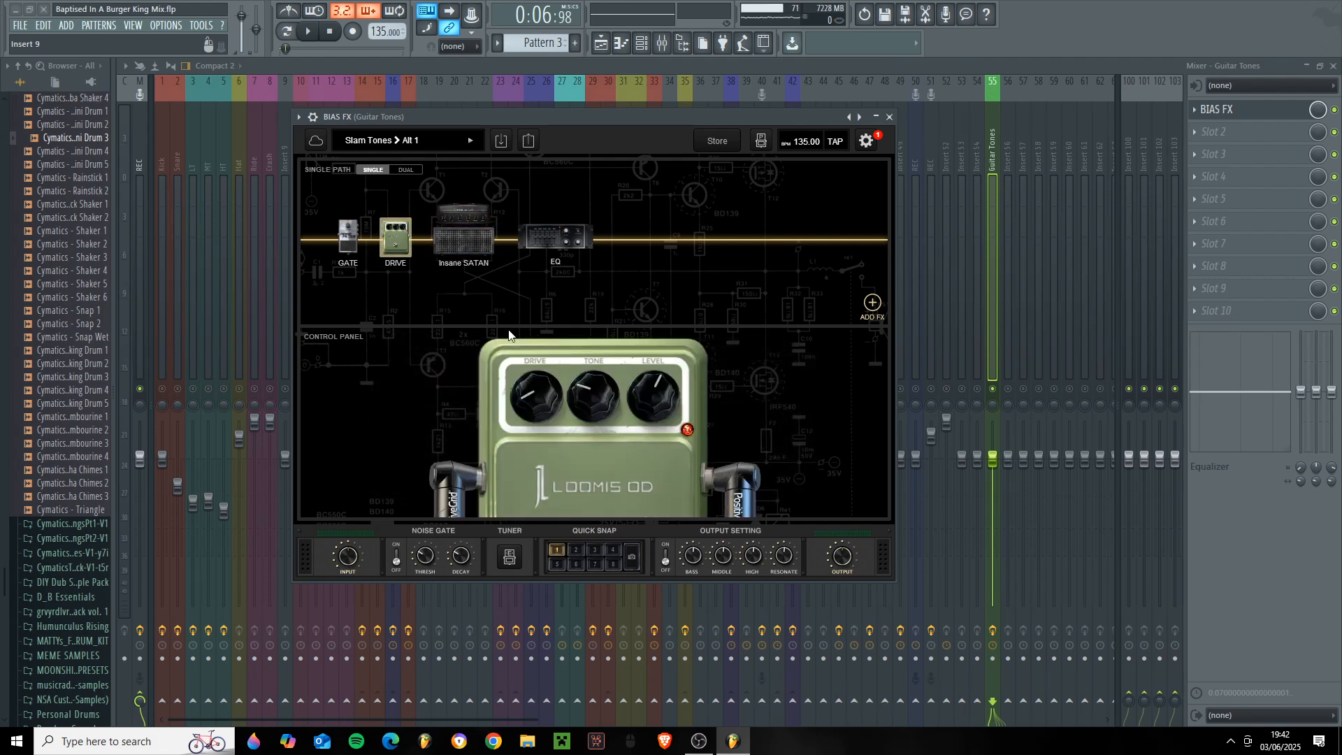
{"action": "left_click", "coordinate": [464, 234]}
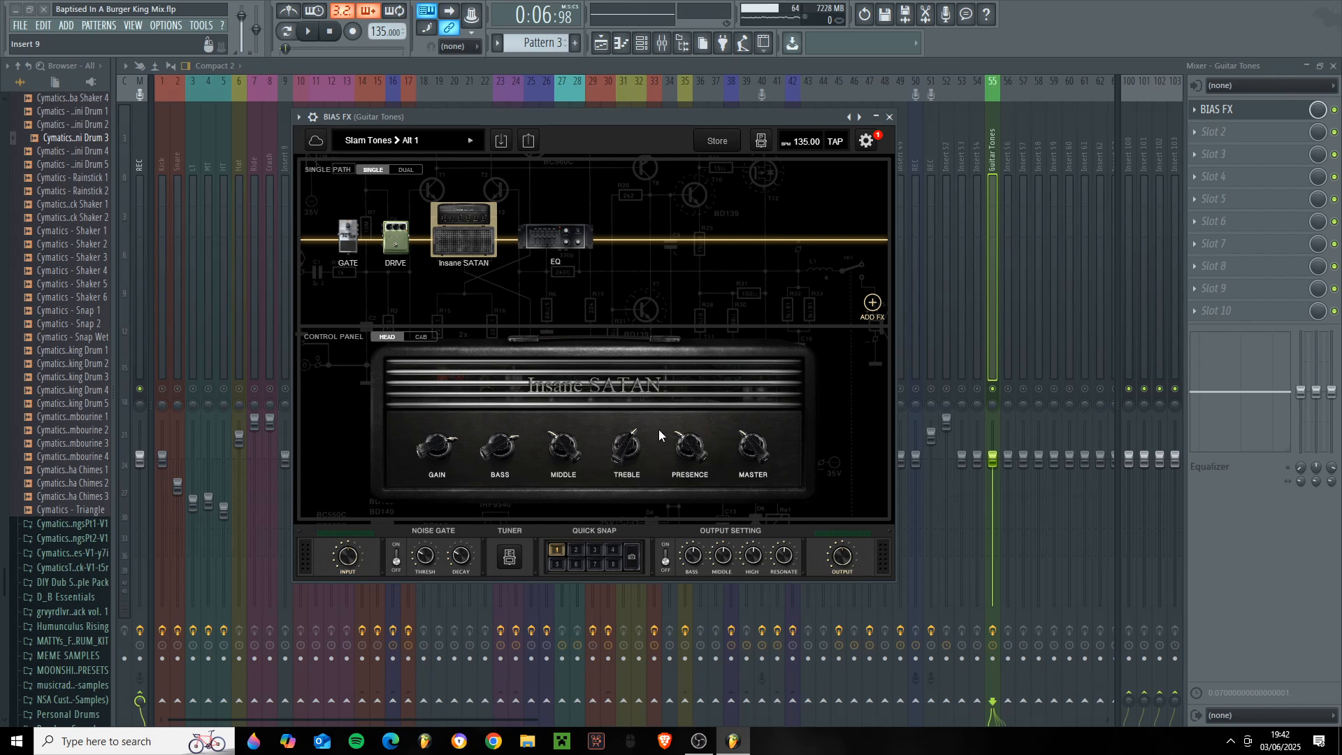
{"action": "left_click", "coordinate": [425, 338]}
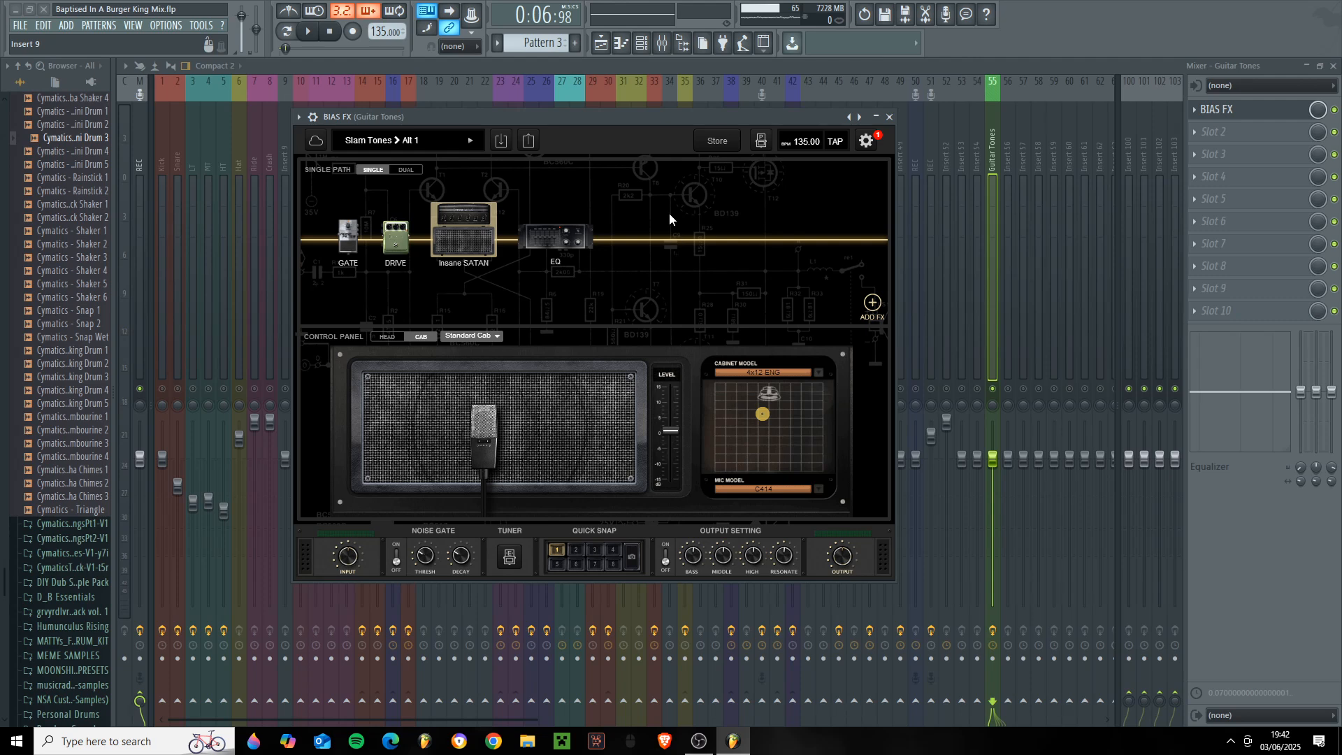
{"action": "left_click", "coordinate": [550, 260]}
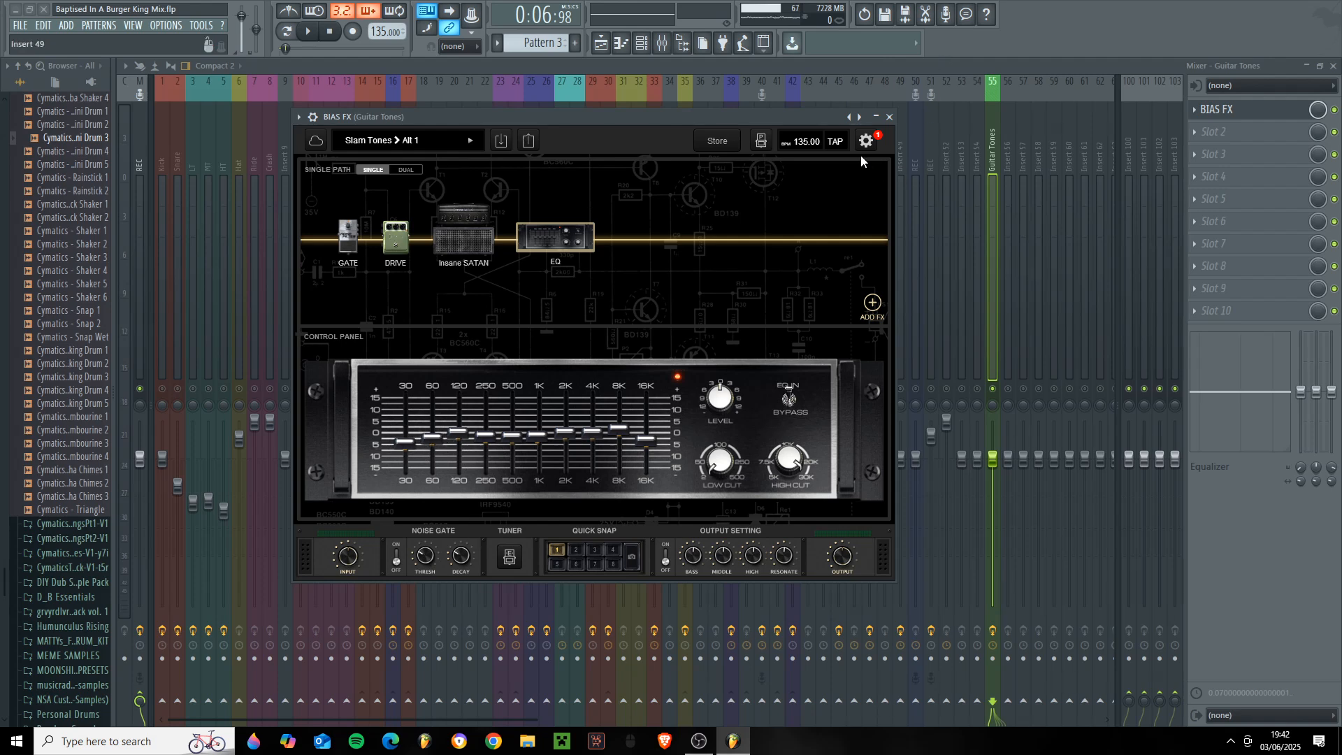
{"action": "left_click", "coordinate": [889, 117]}
- Go through the Left Double and Right Double tracks in the mixer
{"action": "left_click", "coordinate": [564, 211]}
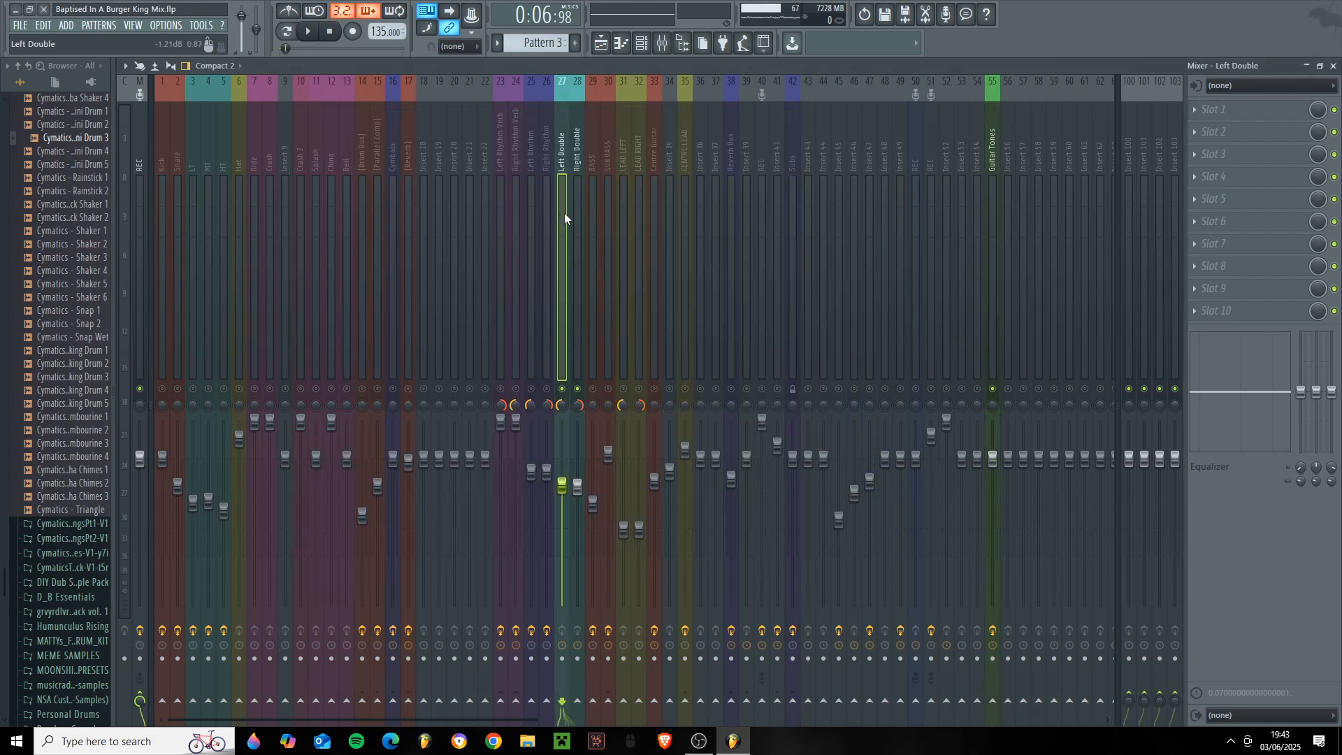
{"action": "left_click", "coordinate": [575, 230]}
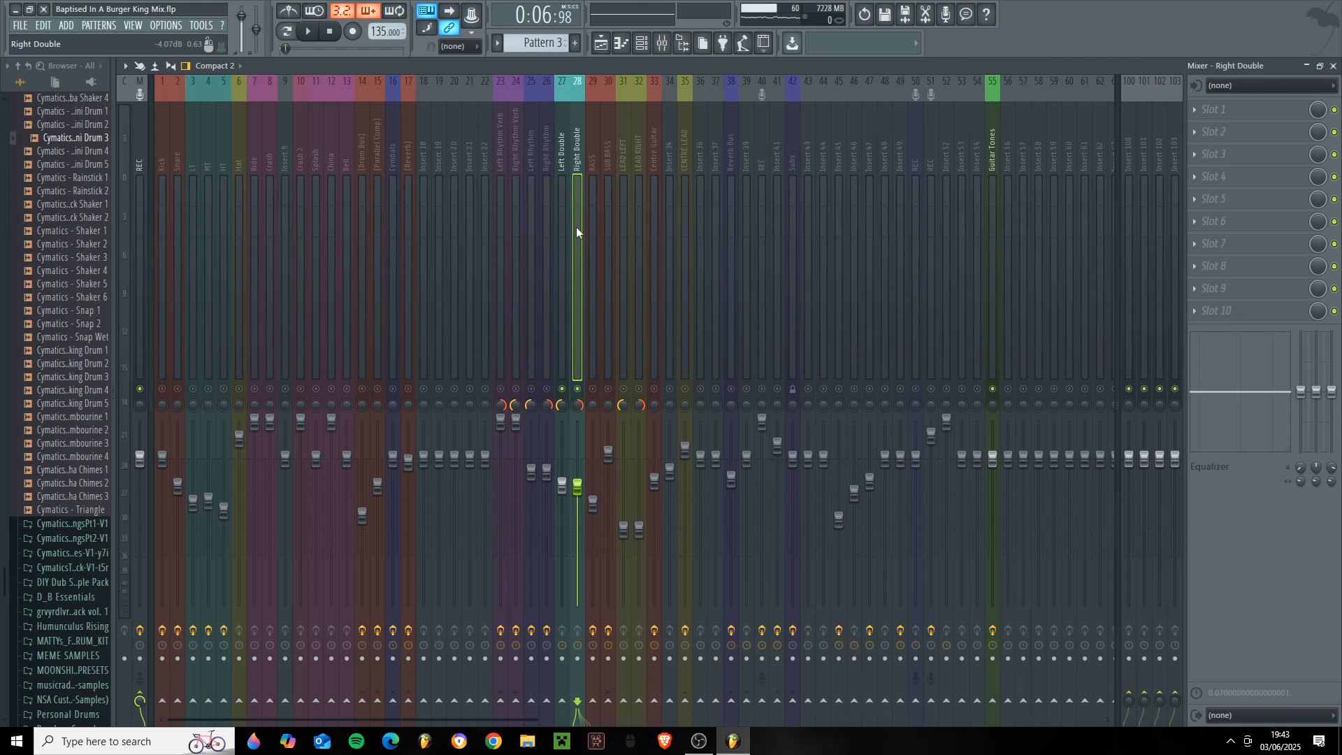
{"action": "left_click", "coordinate": [560, 245]}
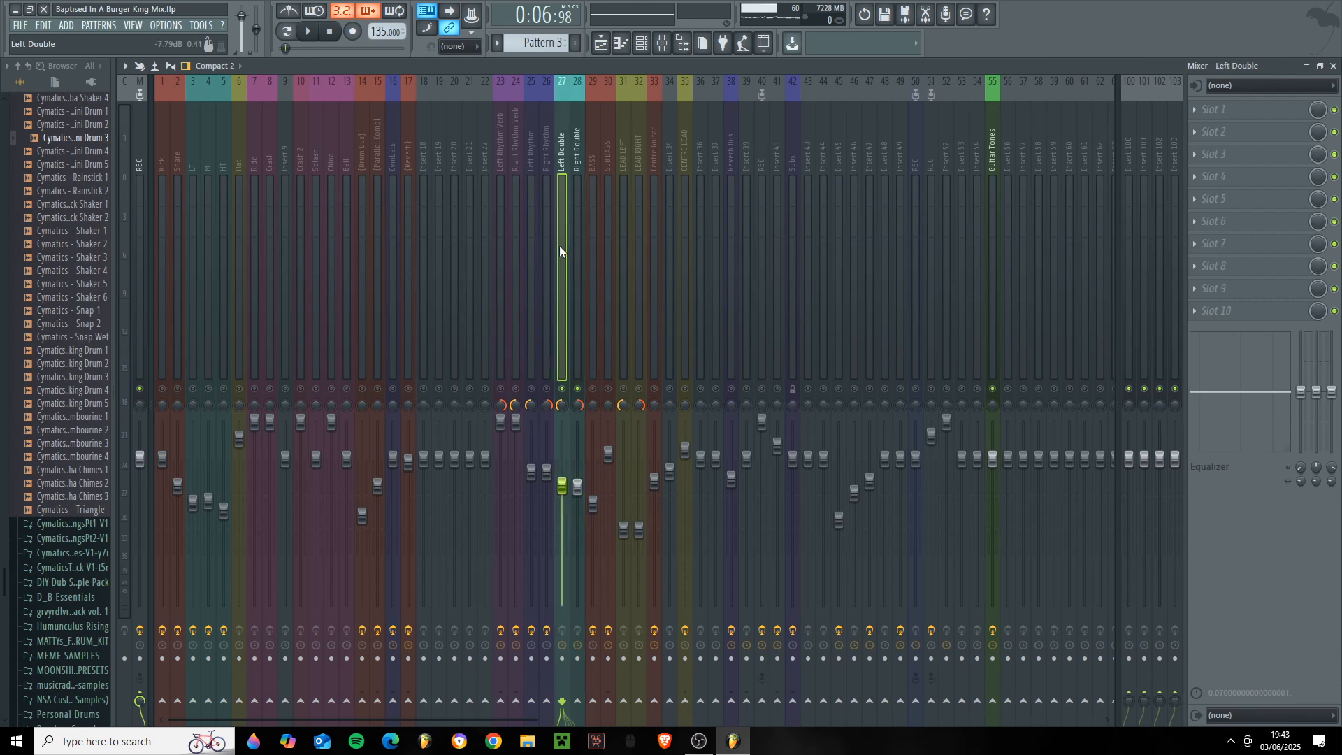
- Select the BASS track to show its effect slots and unmute the rest of the mix
{"action": "left_click", "coordinate": [593, 389]}
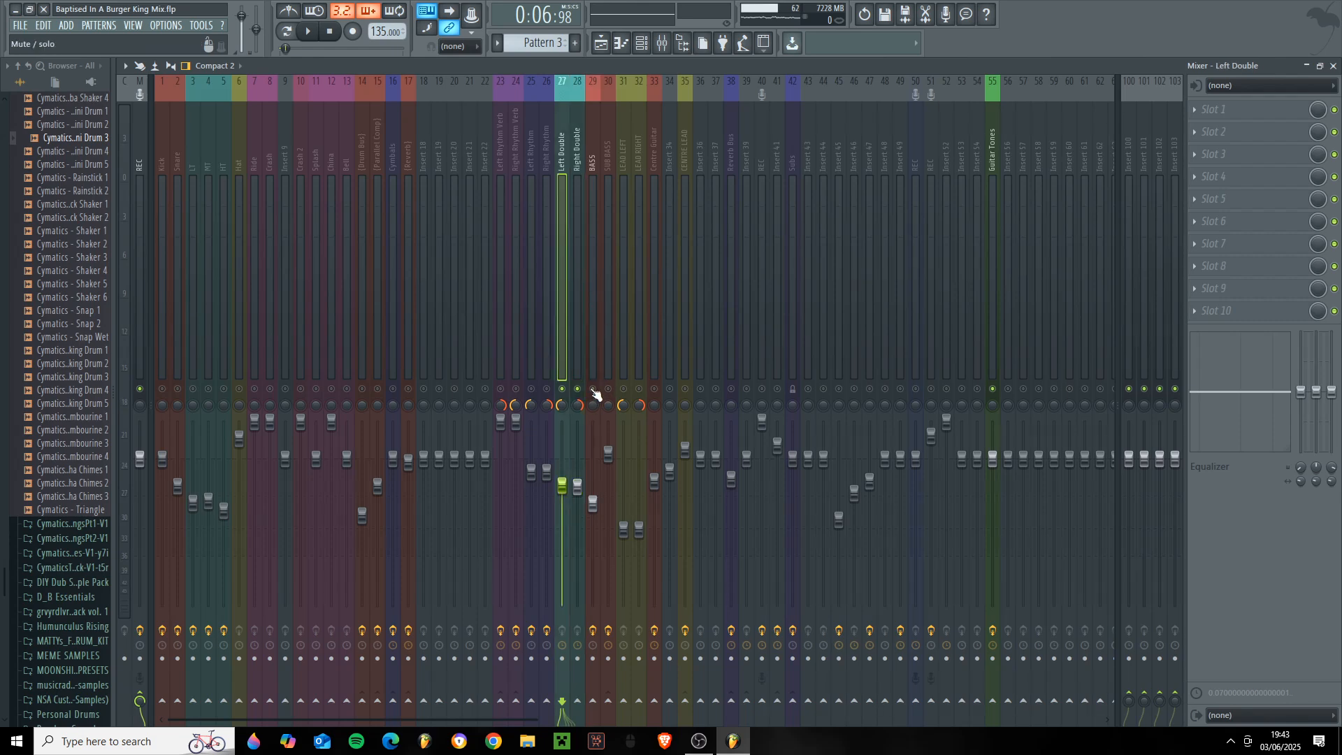
{"action": "left_click", "coordinate": [596, 373]}
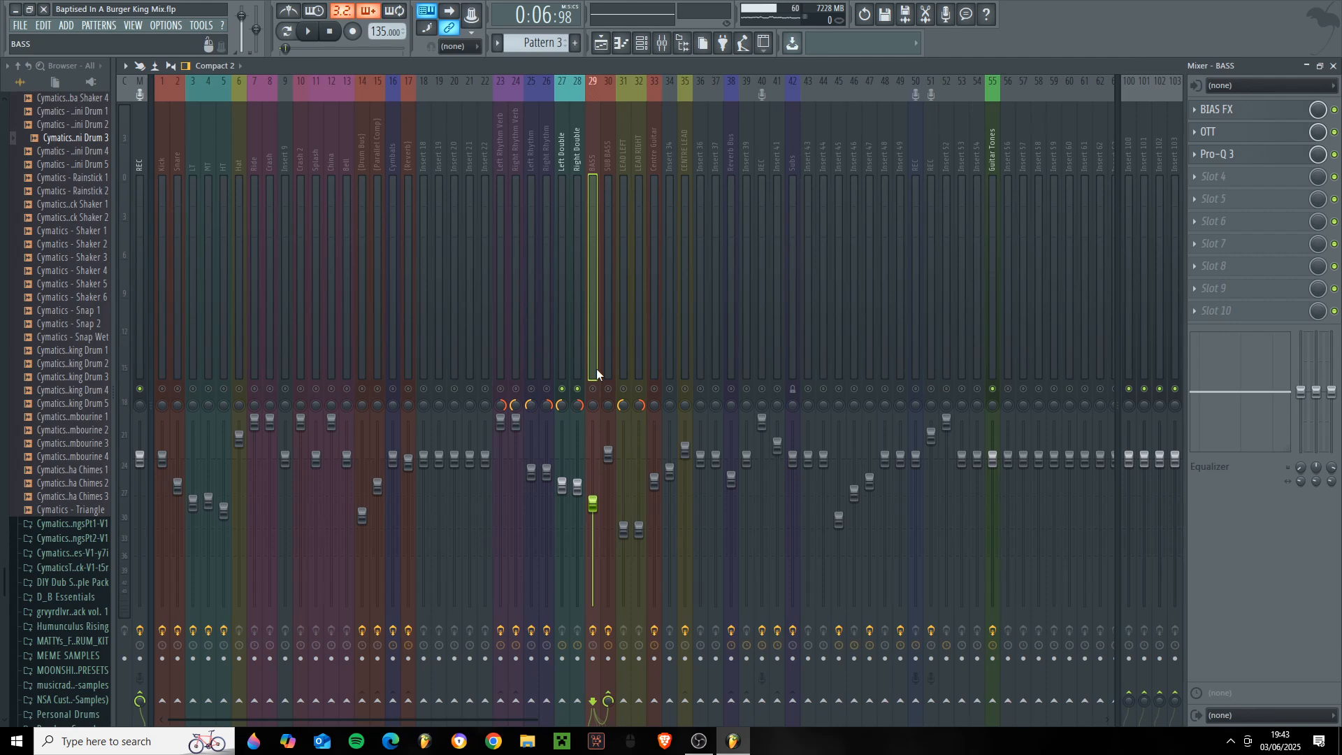
{"action": "left_click", "coordinate": [593, 389]}
{"action": "right_click", "coordinate": [609, 390]}
{"action": "right_click", "coordinate": [608, 390]}
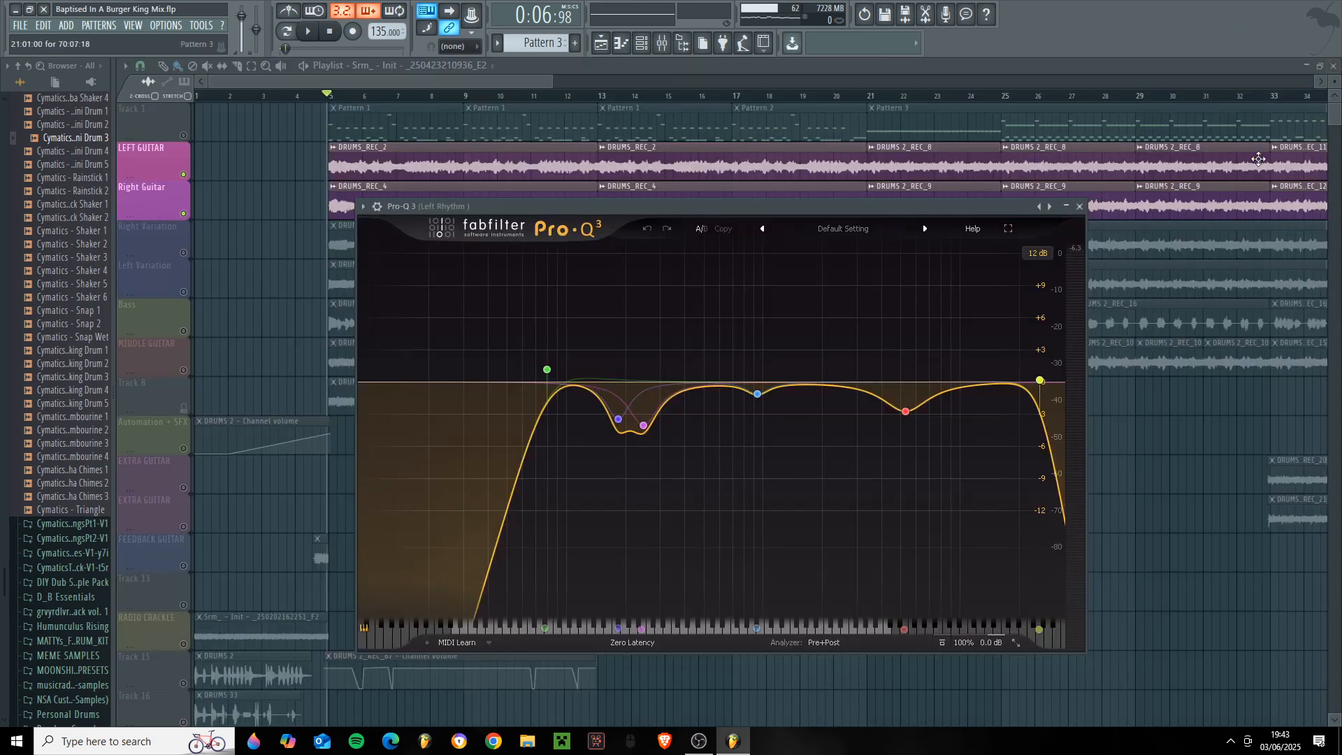
- Solo the Right Variation and Left Variation playlist tracks and play them, checking the Double tracks' levels in the mixer
{"action": "left_click", "coordinate": [1333, 65]}
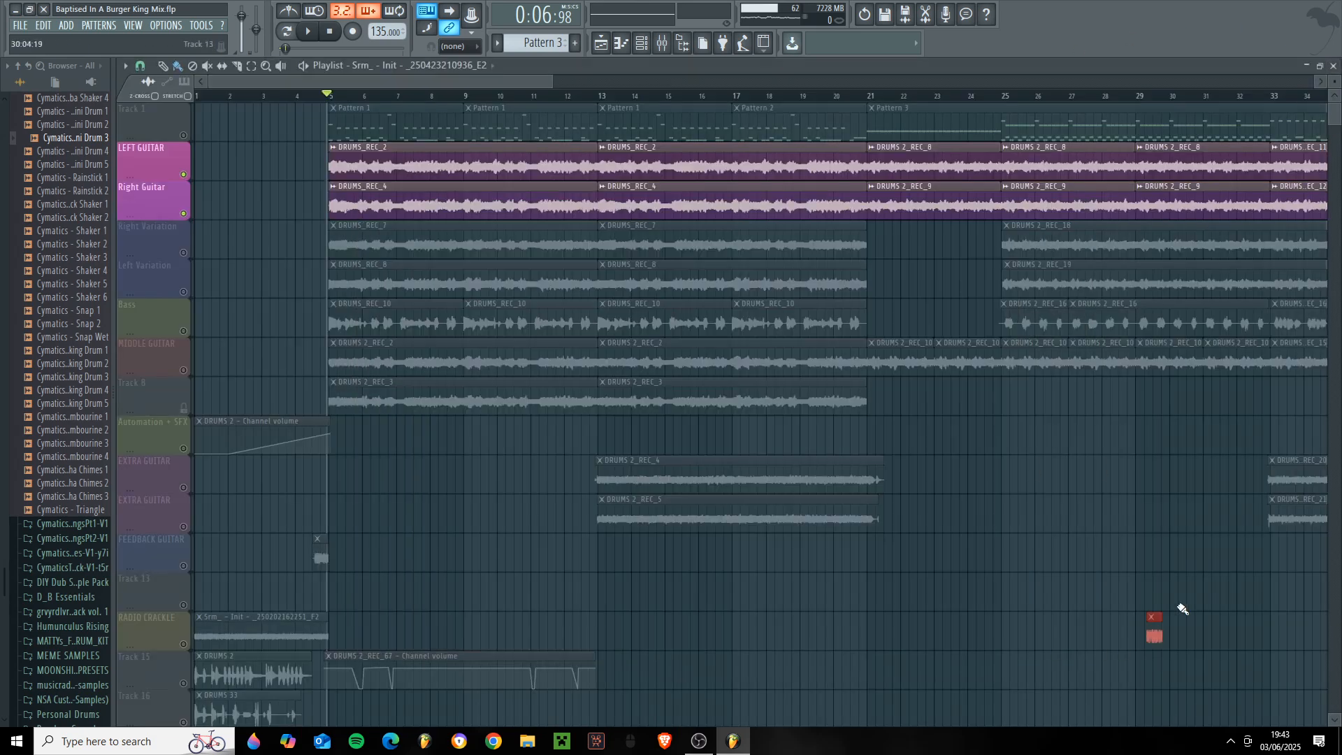
{"action": "right_click", "coordinate": [184, 253]}
{"action": "left_click", "coordinate": [184, 291]}
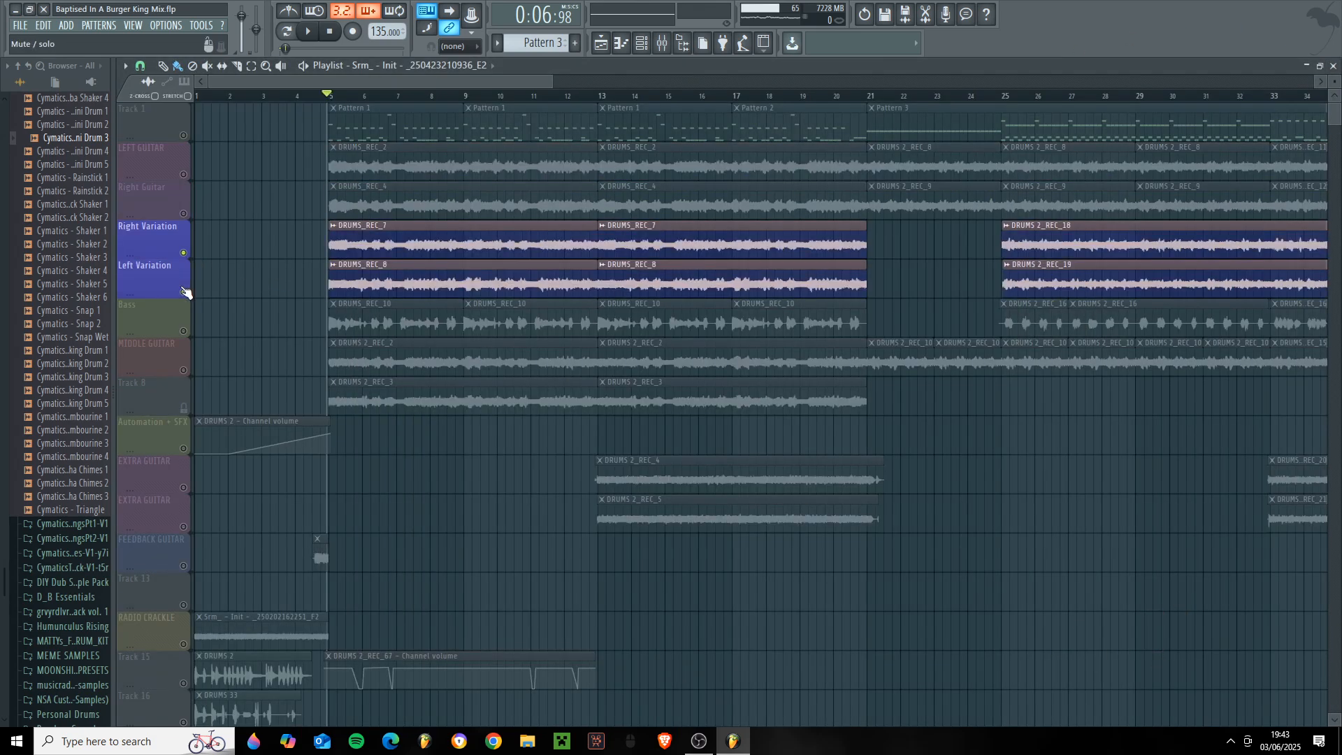
{"action": "key", "text": "space"}
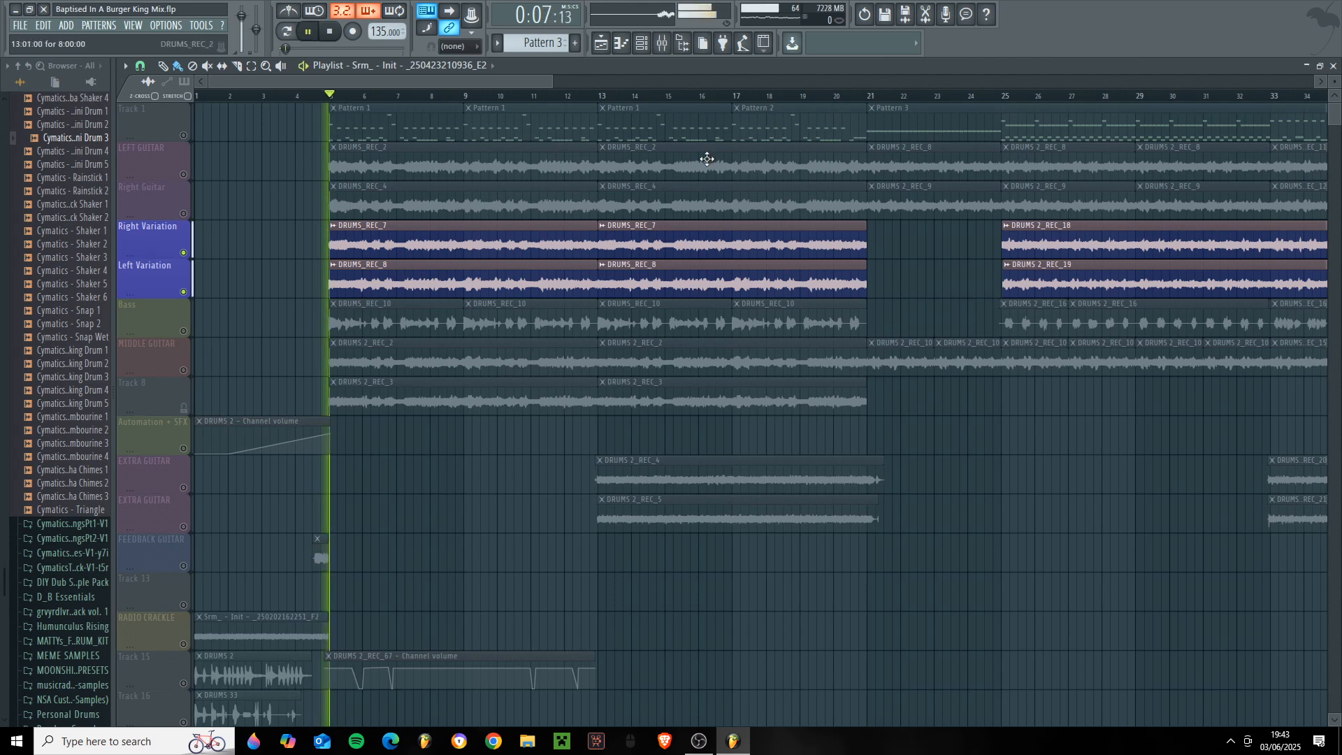
{"action": "left_click", "coordinate": [662, 43]}
{"action": "left_click", "coordinate": [575, 291]}
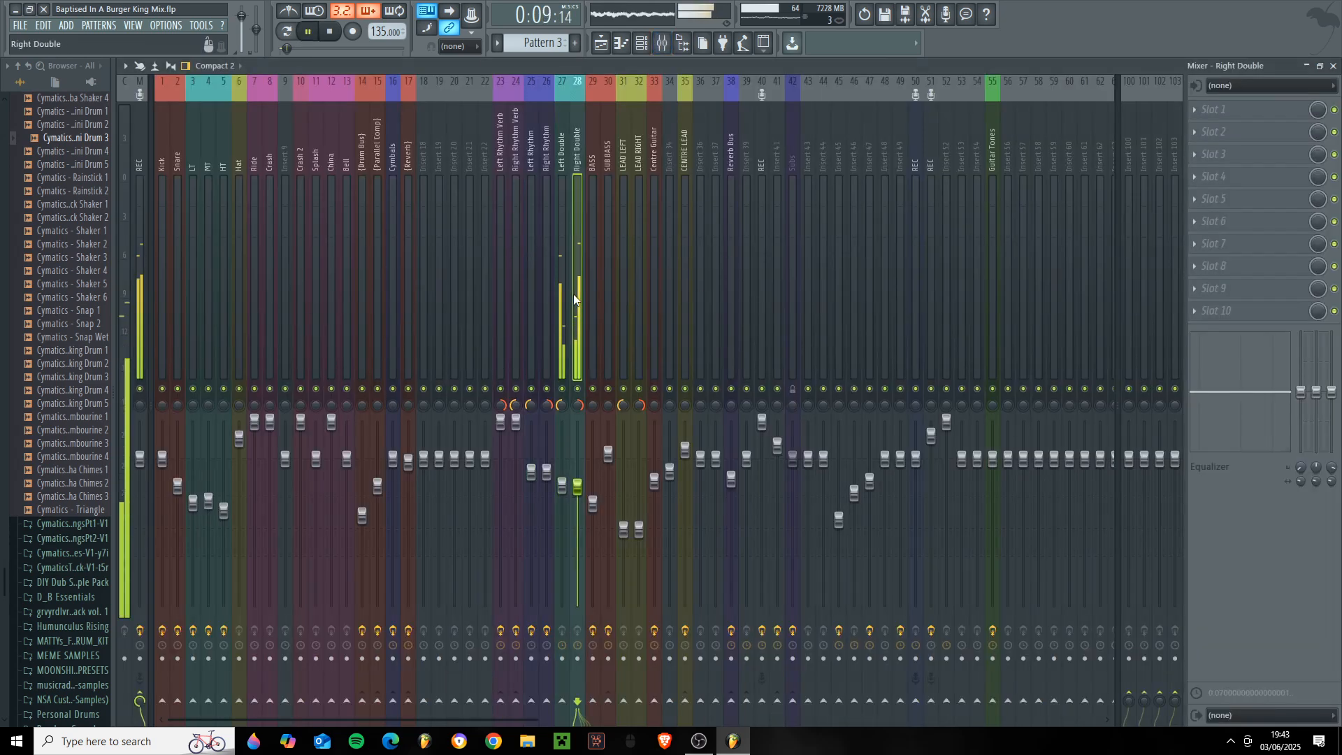
{"action": "key", "text": "F5"}
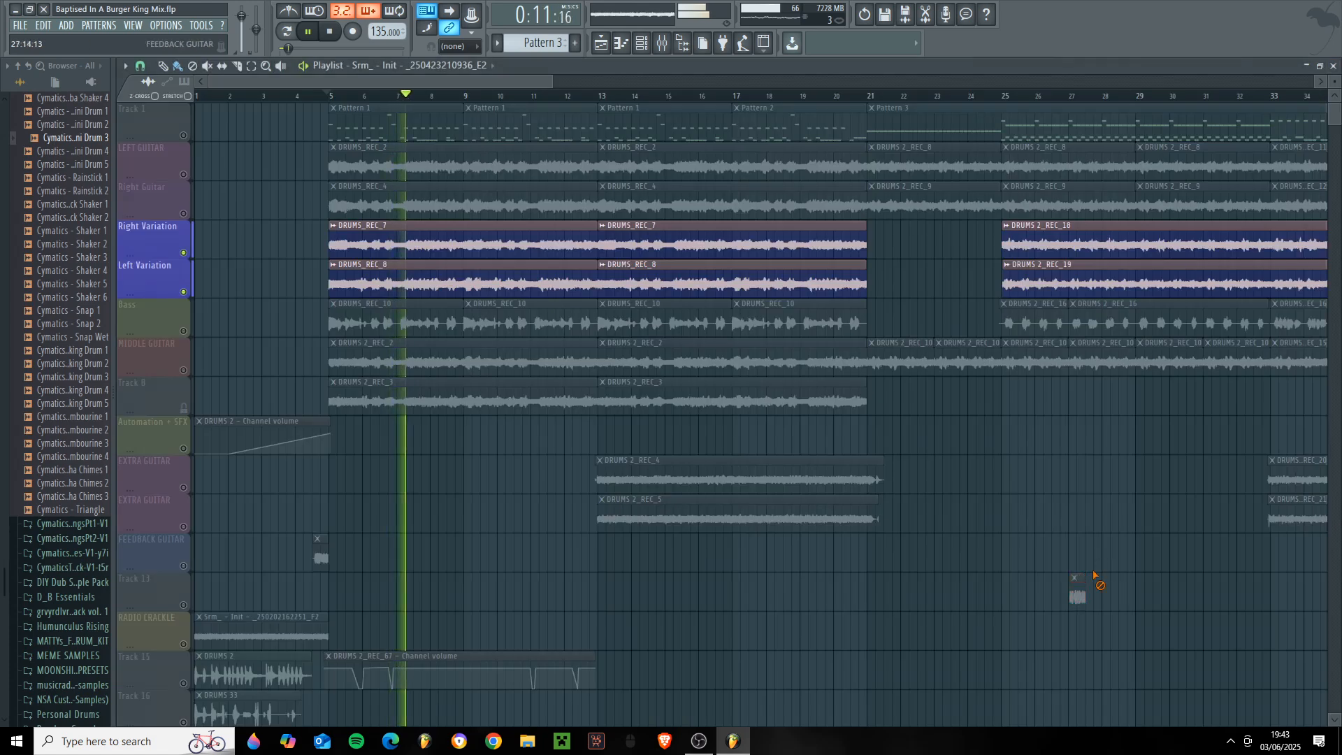
{"action": "key", "text": "space"}
- Go through the Left Double, Guitar Tones and Right Double mixer tracks to compare their effect slots
{"action": "key", "text": "F9"}
{"action": "left_click", "coordinate": [554, 231]}
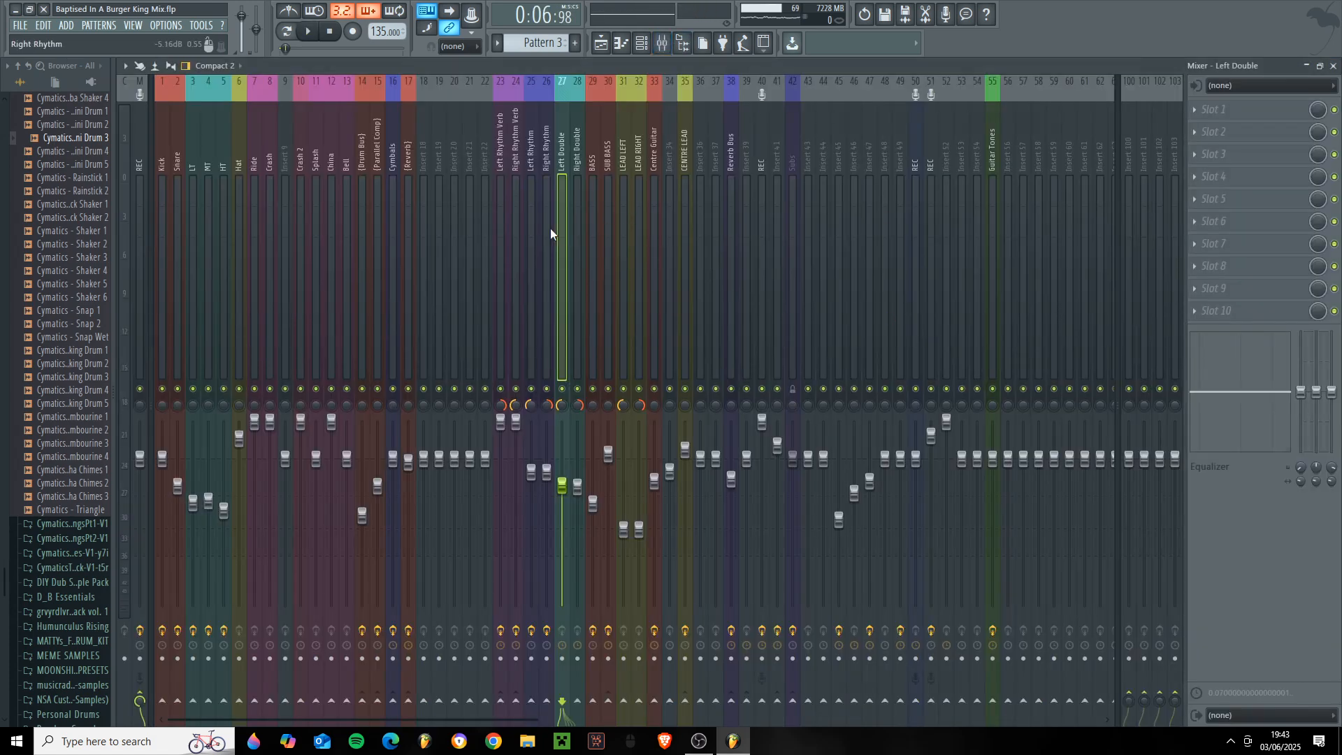
{"action": "left_click", "coordinate": [977, 196]}
{"action": "left_click", "coordinate": [995, 155]}
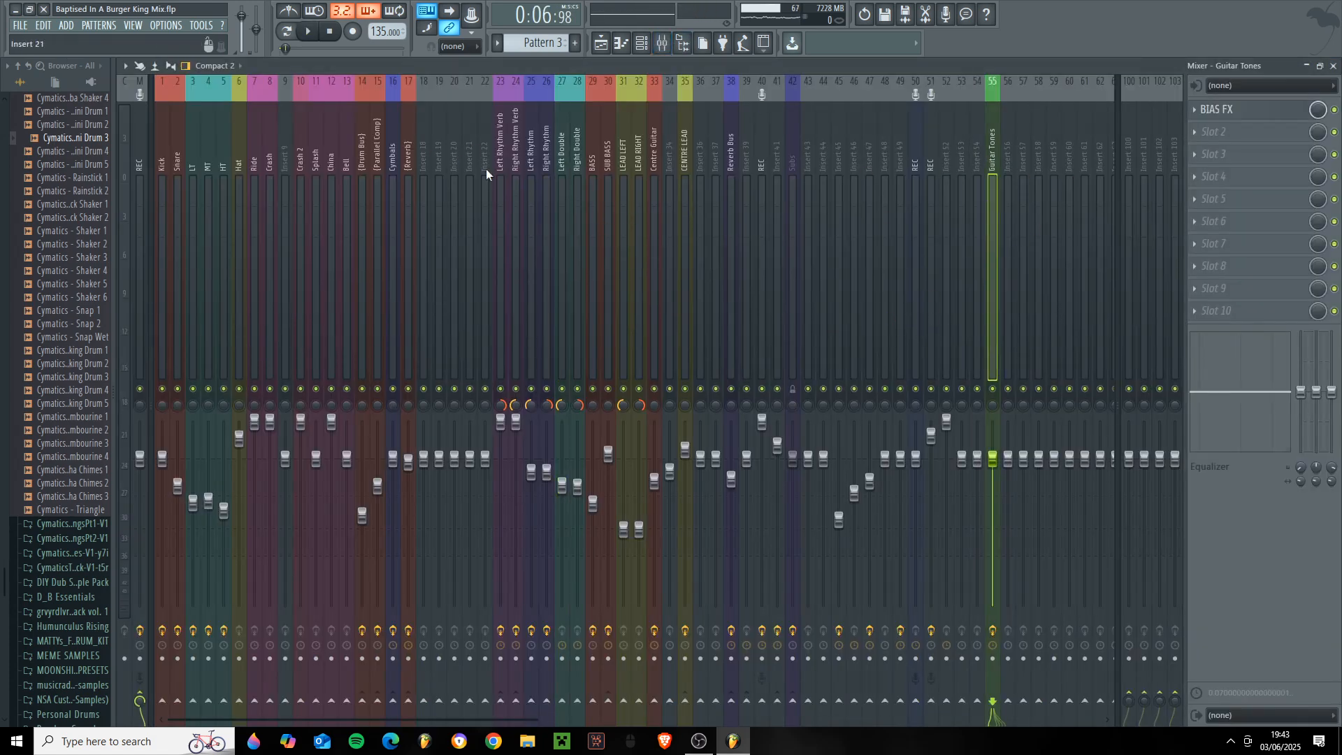
{"action": "left_click", "coordinate": [578, 203]}
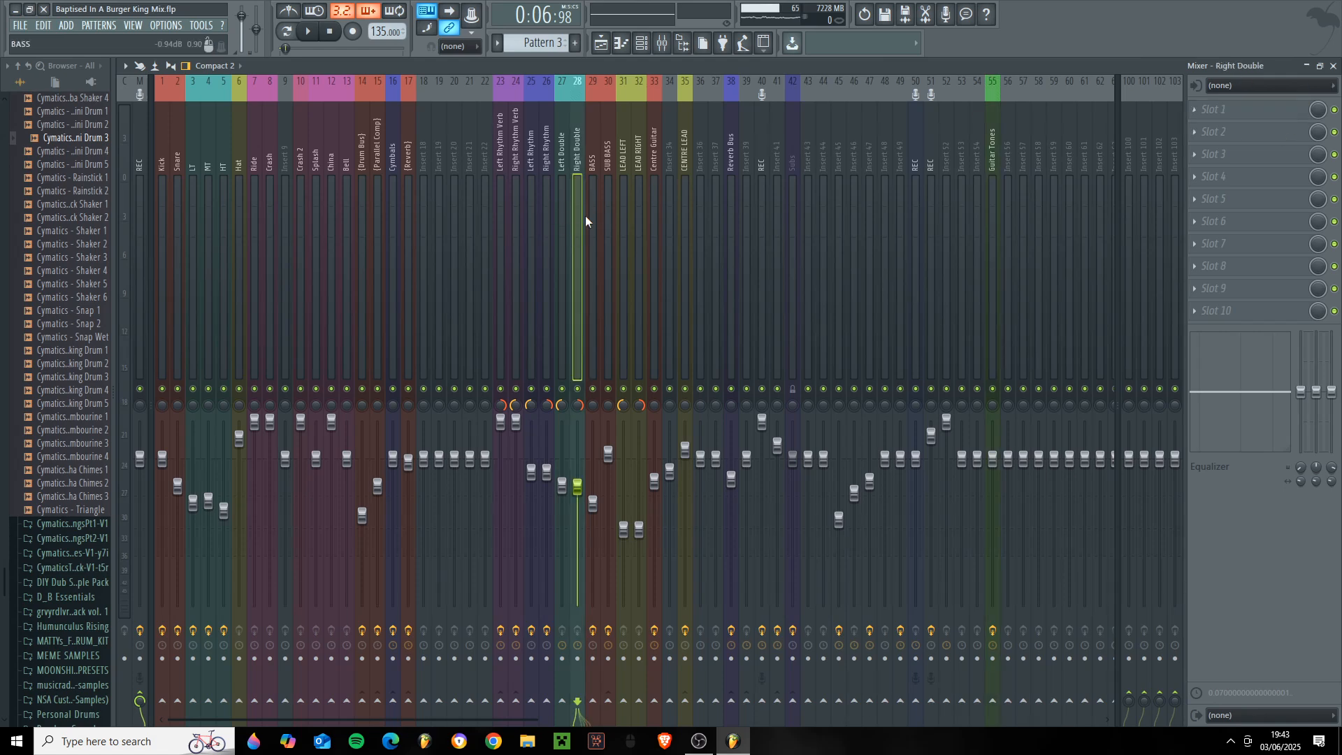
- Solo the Bass playlist track and return to the BASS track in the mixer
{"action": "left_click", "coordinate": [591, 207]}
{"action": "left_click", "coordinate": [1333, 66]}
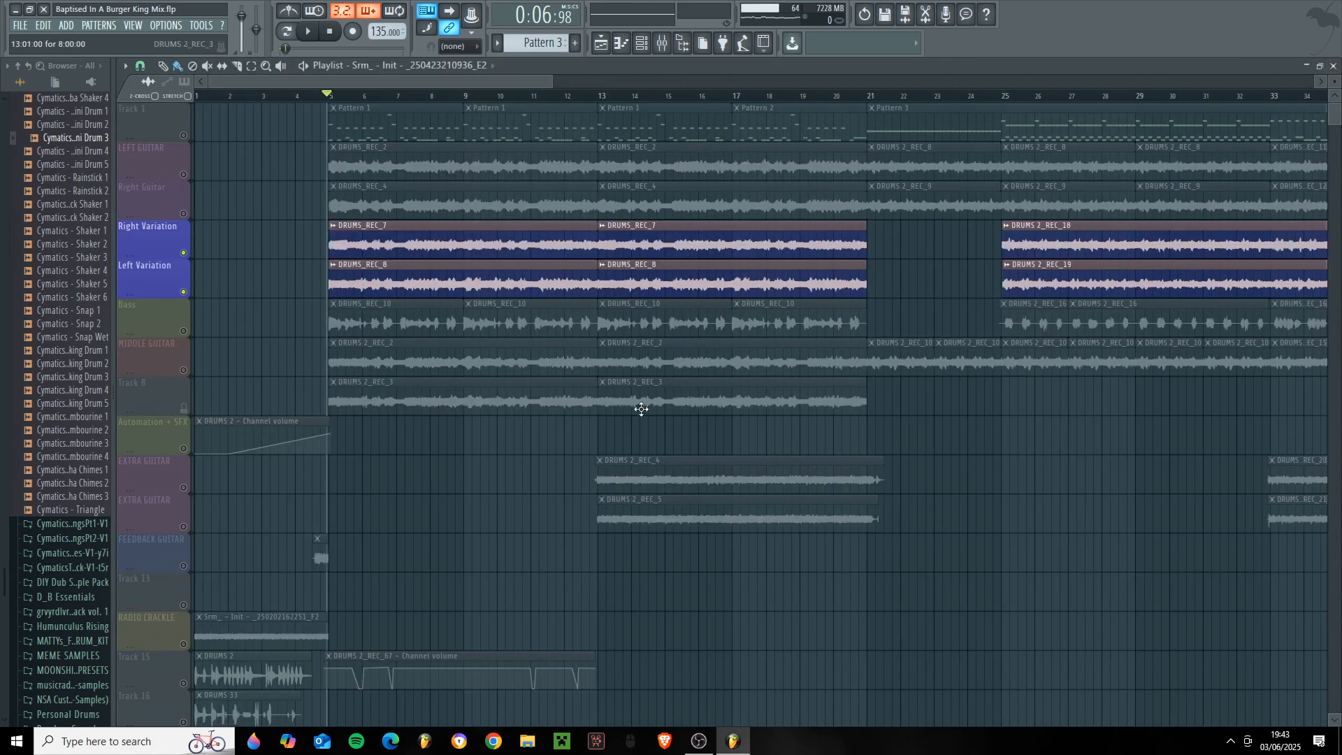
{"action": "left_click", "coordinate": [186, 334]}
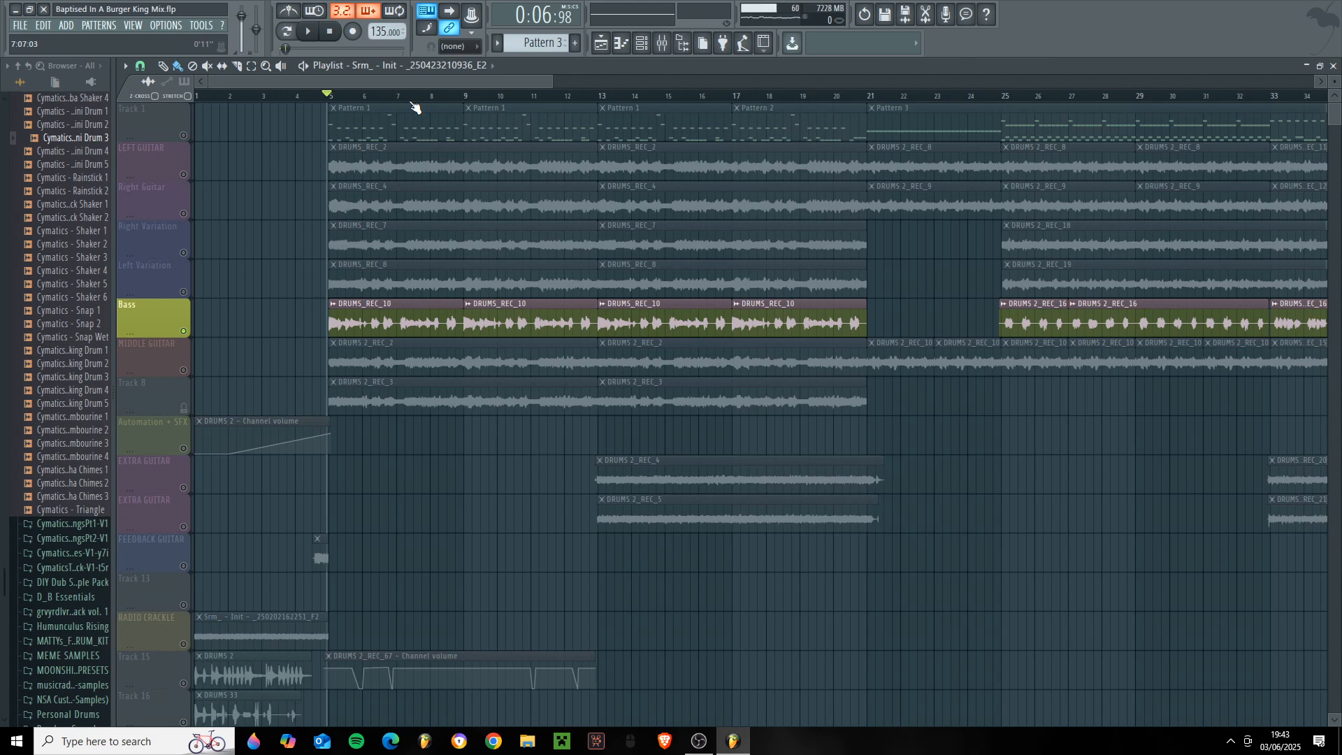
{"action": "left_click", "coordinate": [662, 42]}
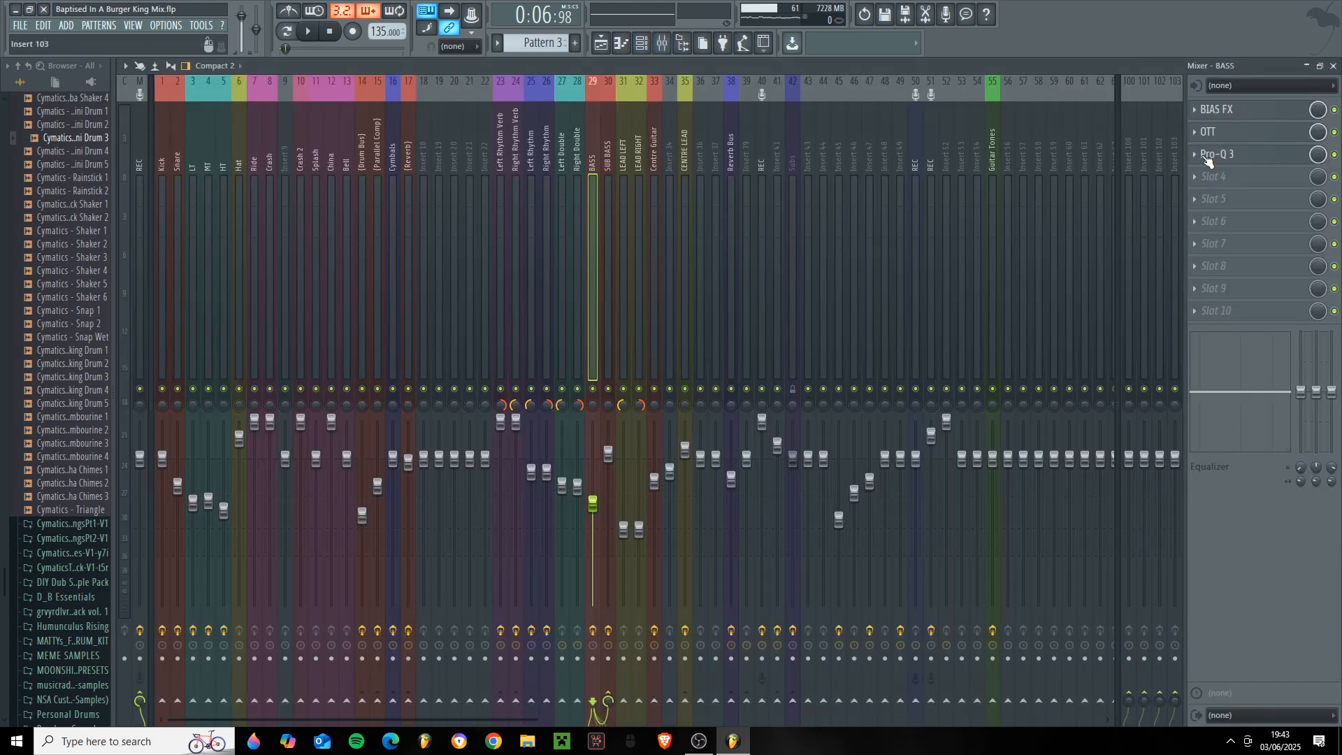
- Show the '04 Insane 5153 head and cab settings in the BASS track's BIAS FX, and close it
{"action": "left_click", "coordinate": [1276, 111]}
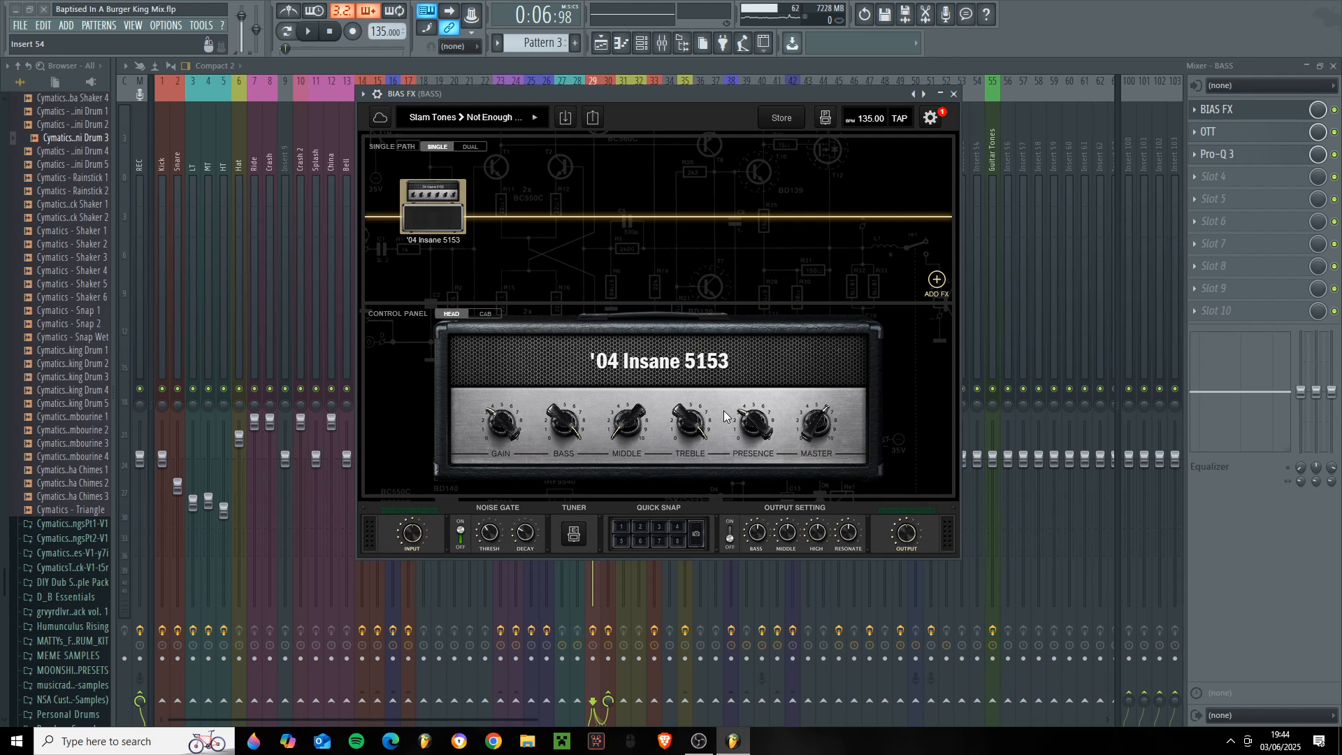
{"action": "left_click", "coordinate": [487, 313]}
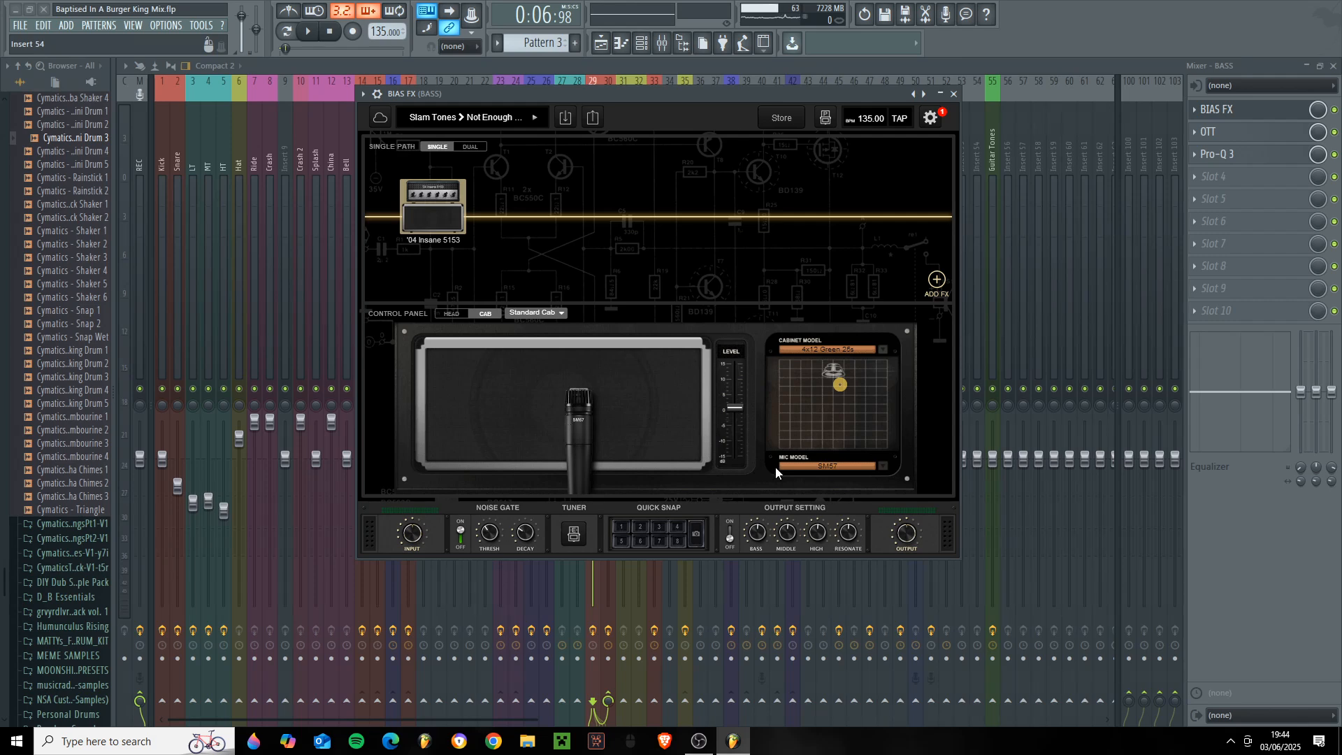
{"action": "left_click", "coordinate": [831, 461]}
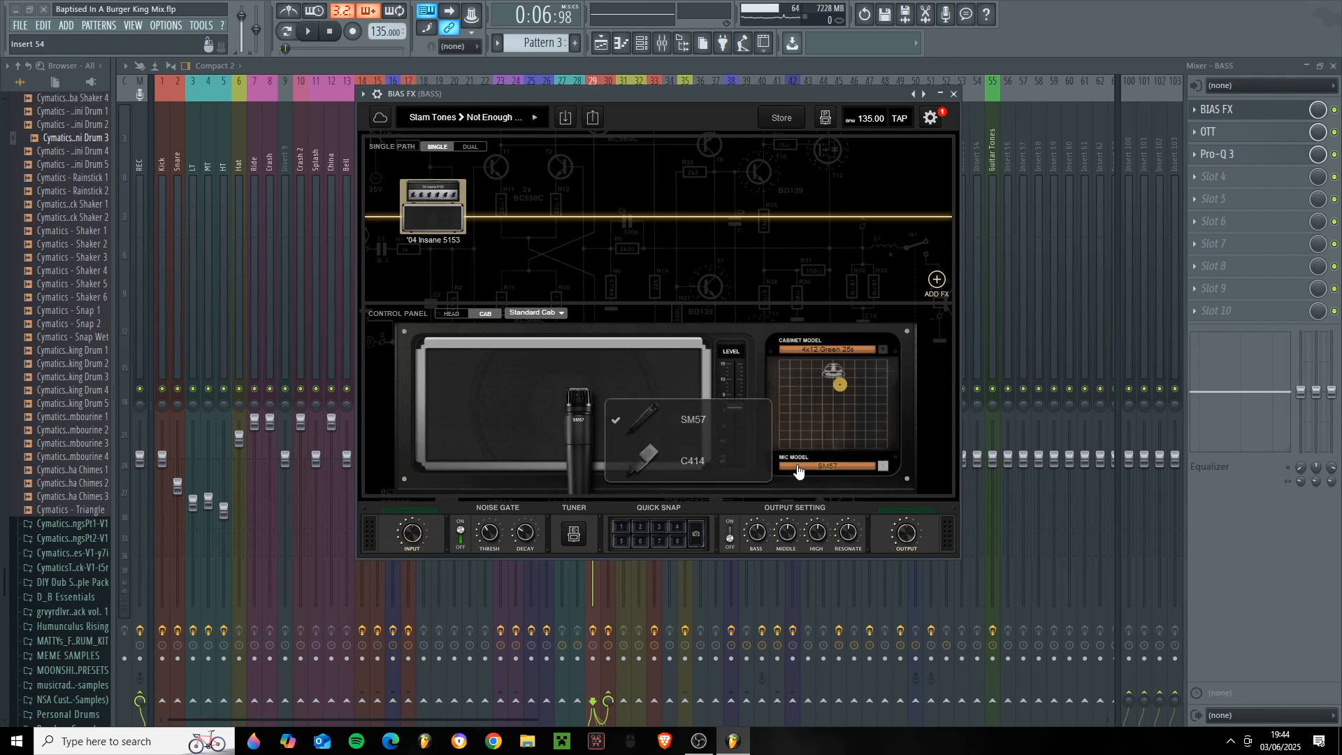
{"action": "left_click", "coordinate": [450, 316]}
{"action": "left_click", "coordinate": [954, 94]}
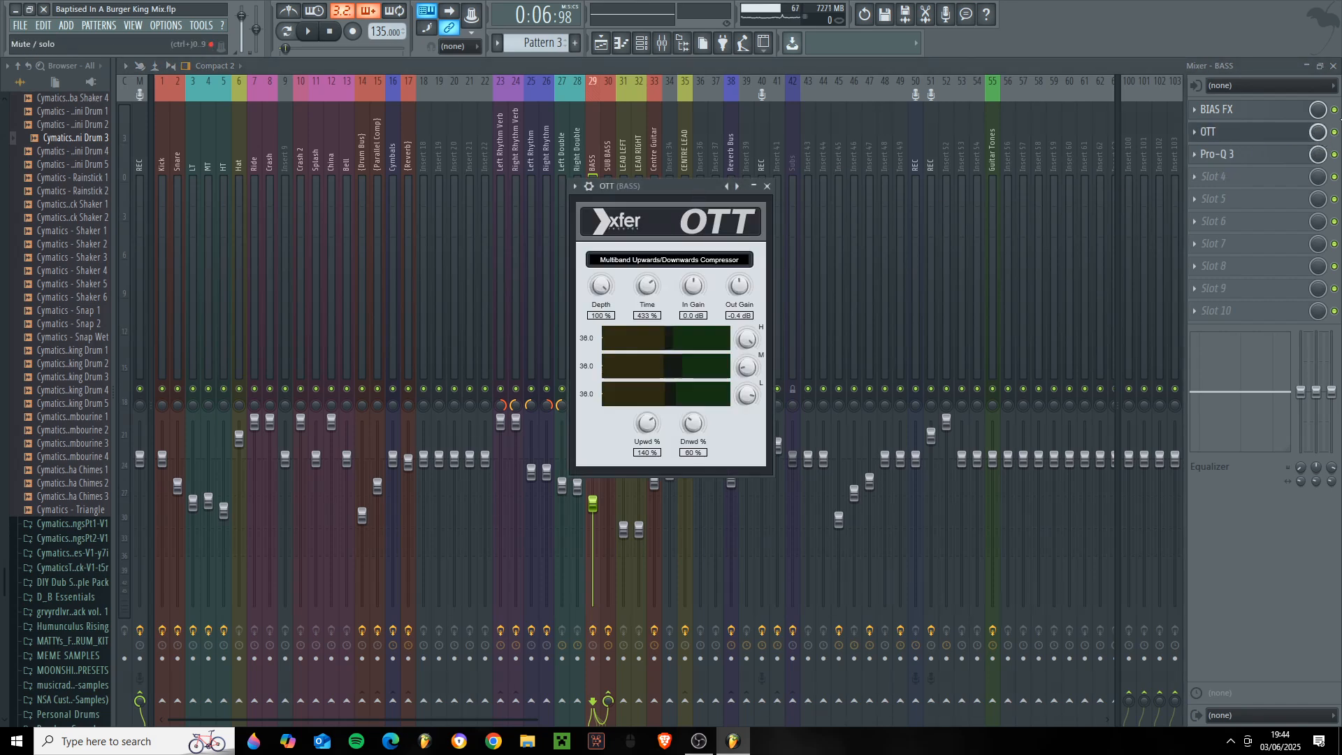
- Bypass Pro-Q 3 on the BASS track and play the bass, switching OTT off and on to compare
{"action": "left_click", "coordinate": [1334, 155]}
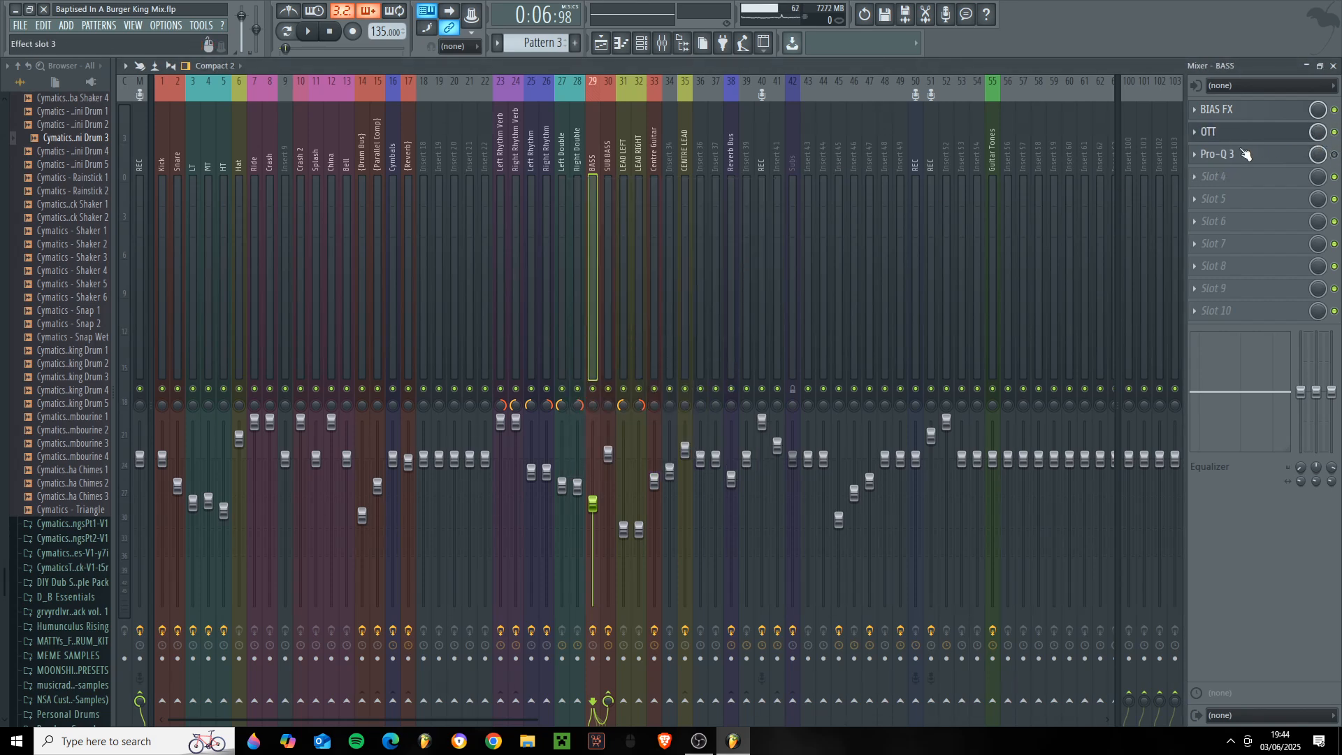
{"action": "key", "text": "space"}
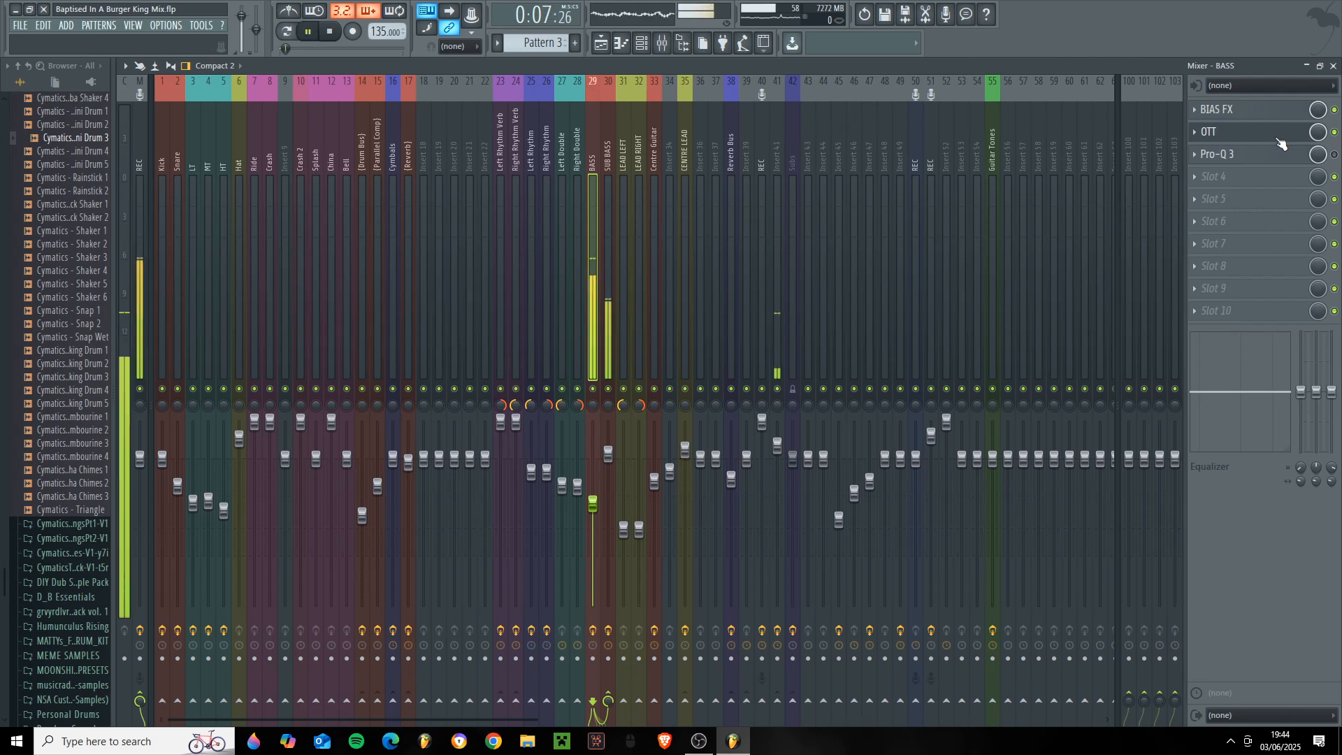
{"action": "left_click", "coordinate": [1335, 132]}
{"action": "left_click", "coordinate": [1334, 132]}
- Show the BASS track's OTT settings during playback, stop the song and close OTT
{"action": "left_click", "coordinate": [1283, 133]}
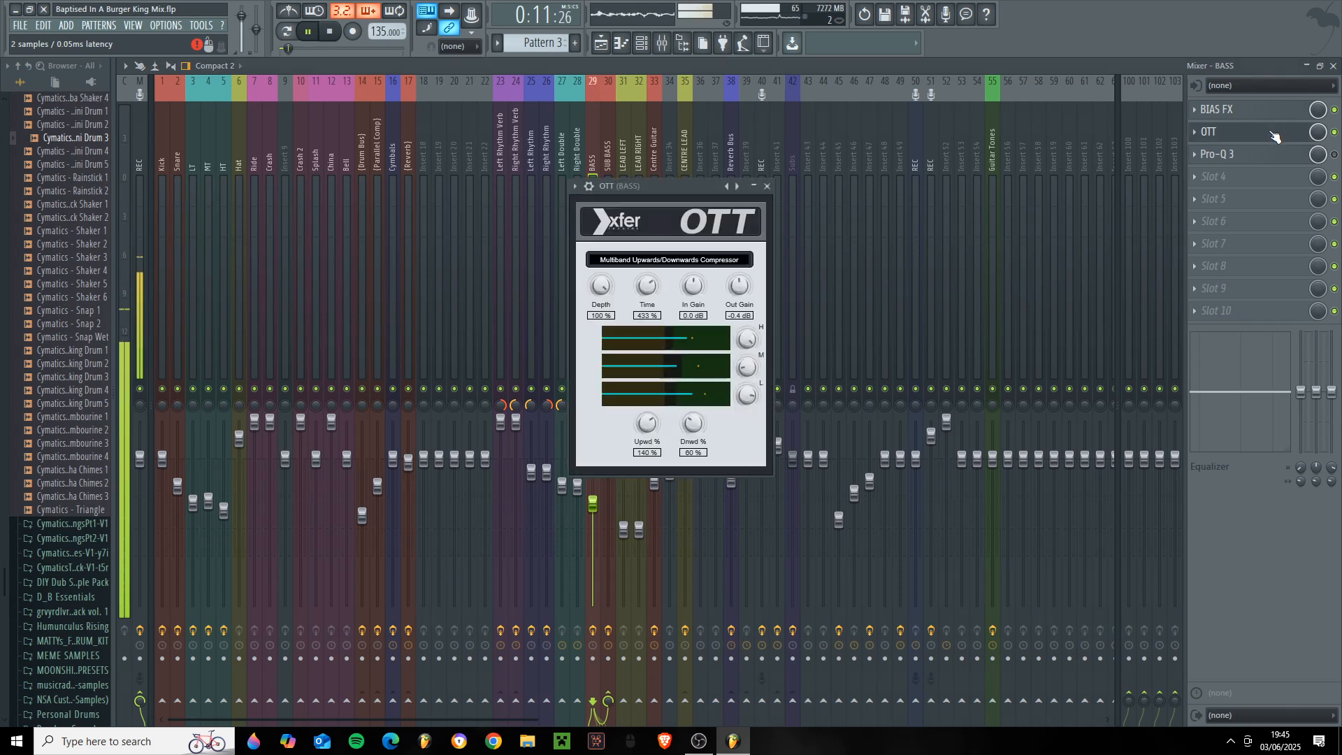
{"action": "left_click_drag", "start_coordinate": [664, 186], "coordinate": [683, 187]}
{"action": "key", "text": "space"}
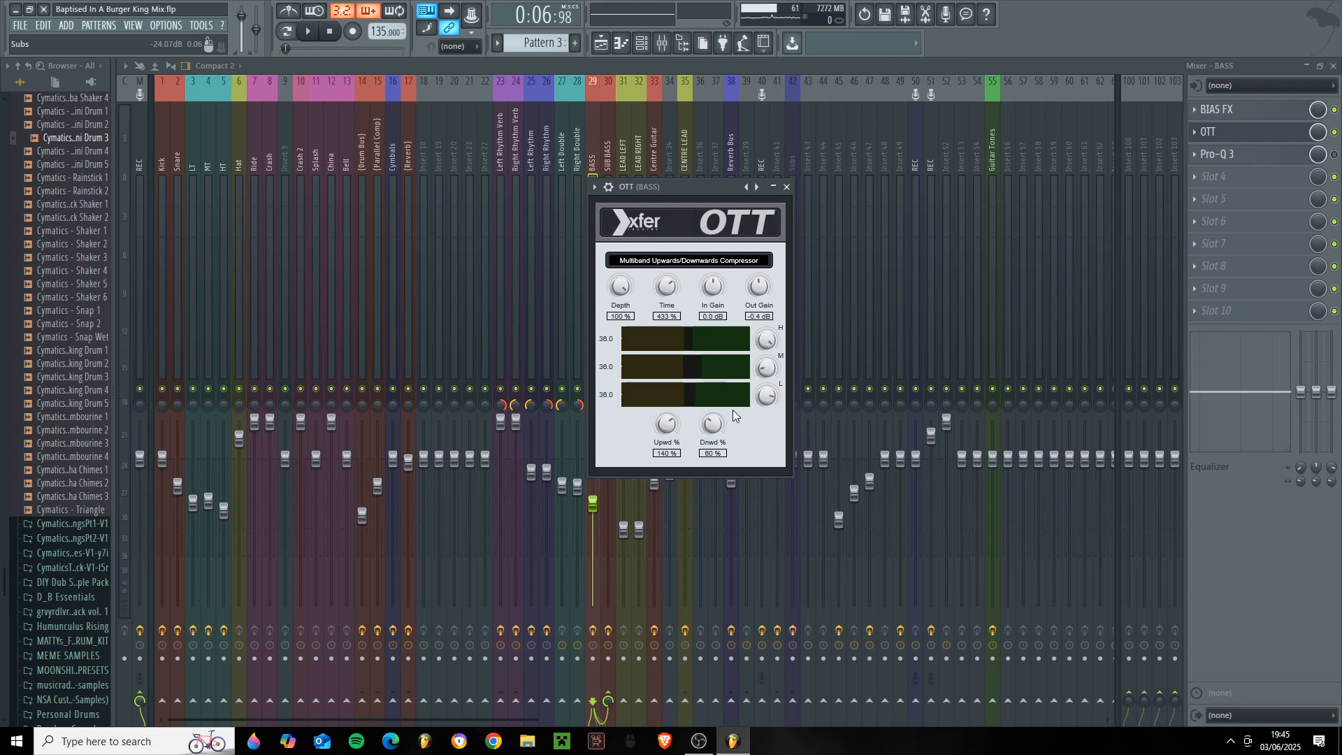
{"action": "left_click", "coordinate": [787, 187]}
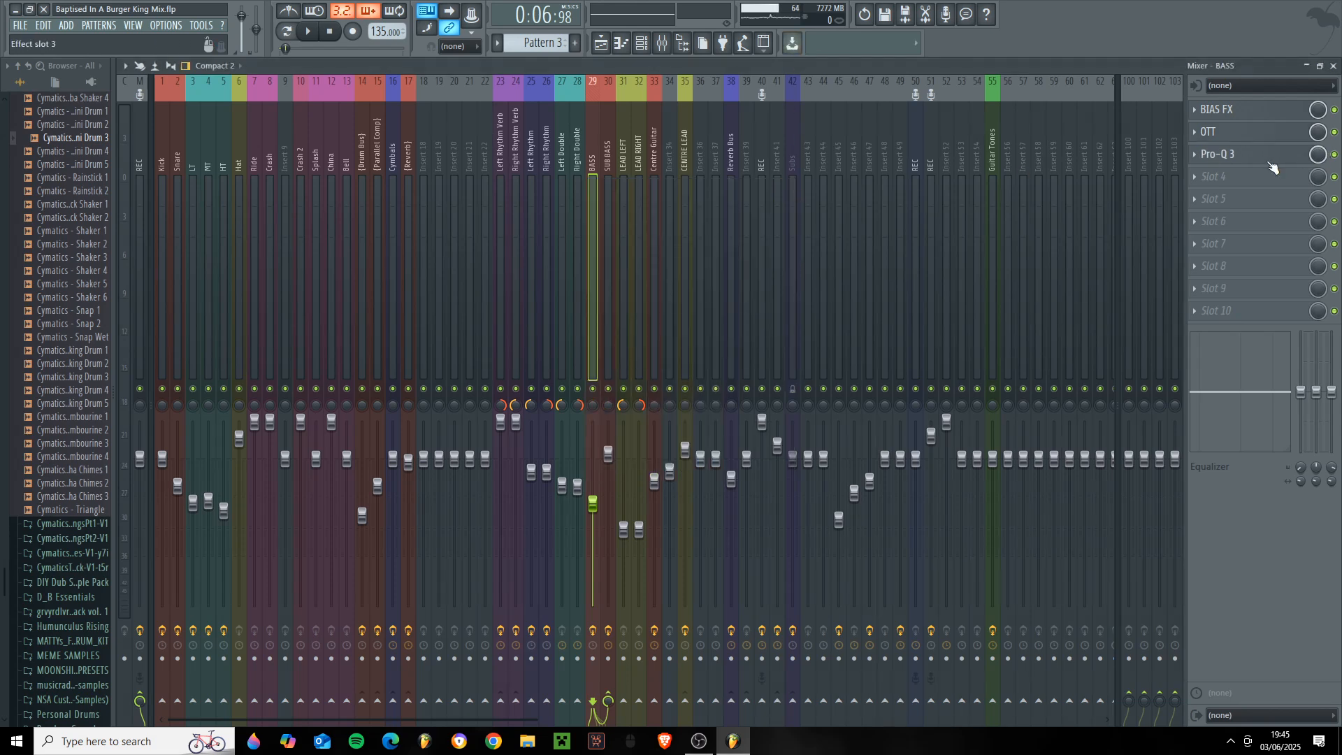
- Examine the BASS track's Pro-Q 3 low cut, low-end boost, upper-mid dip and high cut, and close the EQ
{"action": "left_click", "coordinate": [1272, 166]}
{"action": "left_click_drag", "start_coordinate": [674, 150], "coordinate": [838, 355]}
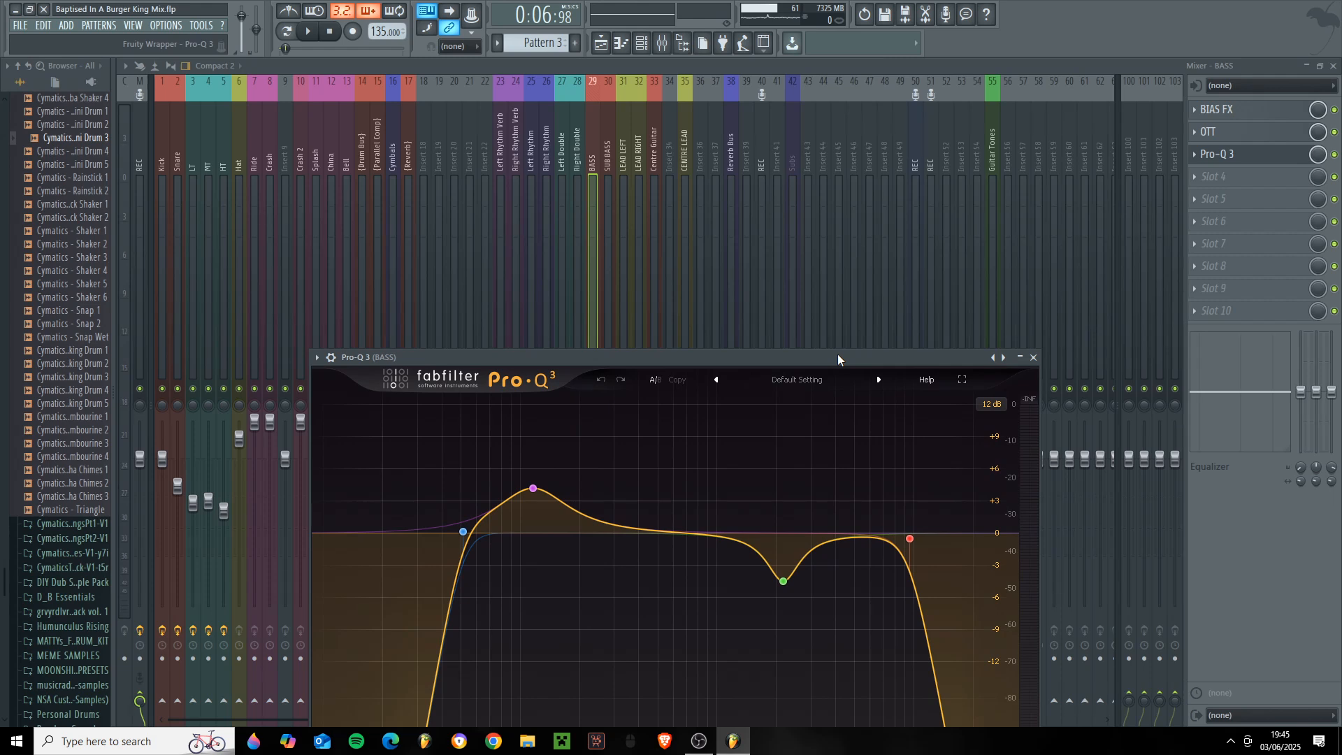
{"action": "left_click_drag", "start_coordinate": [681, 357], "coordinate": [646, 222]}
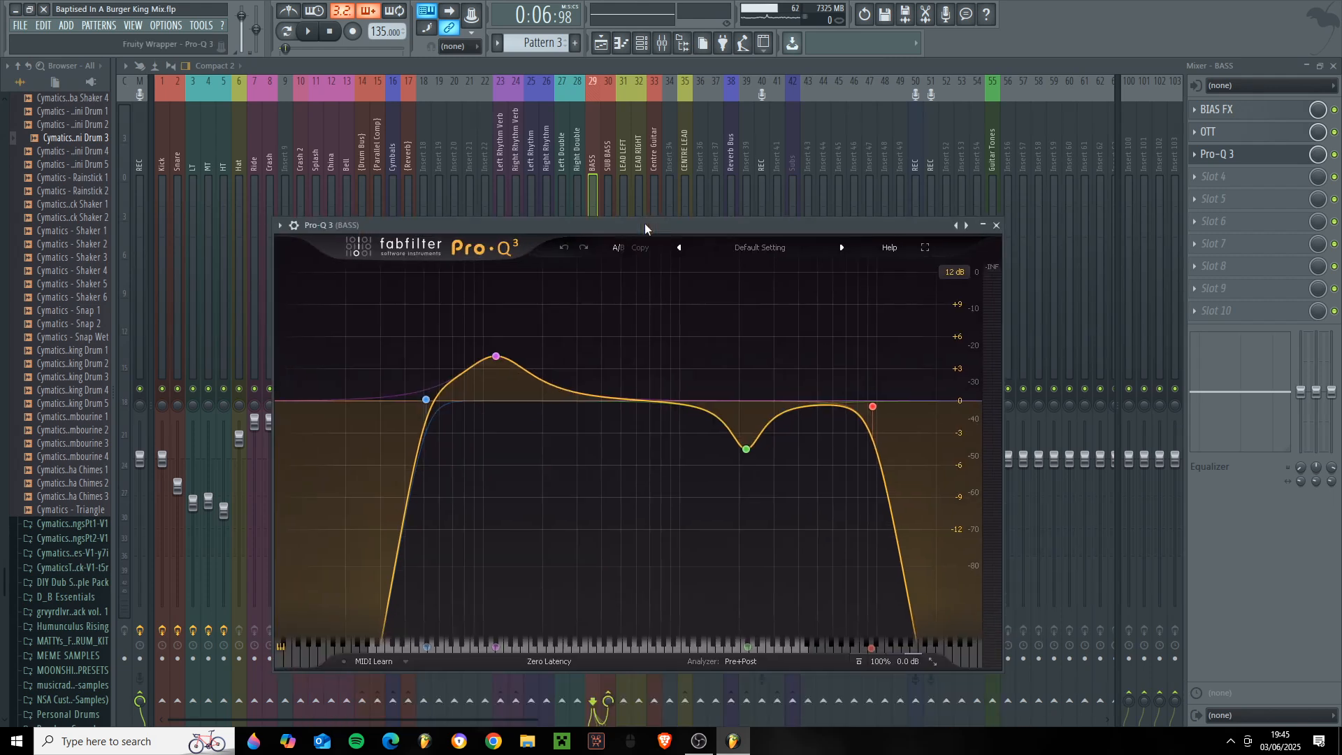
{"action": "mouse_move", "coordinate": [428, 403]}
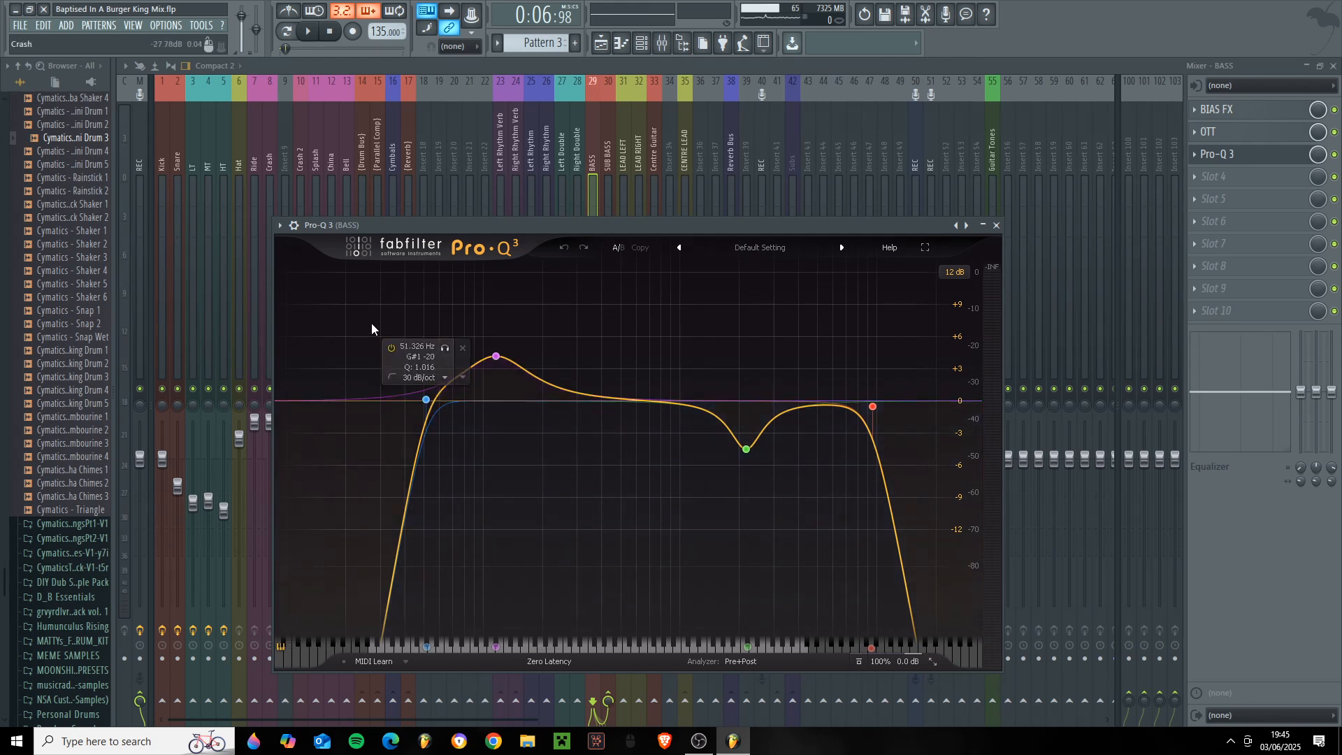
{"action": "left_click", "coordinate": [482, 361]}
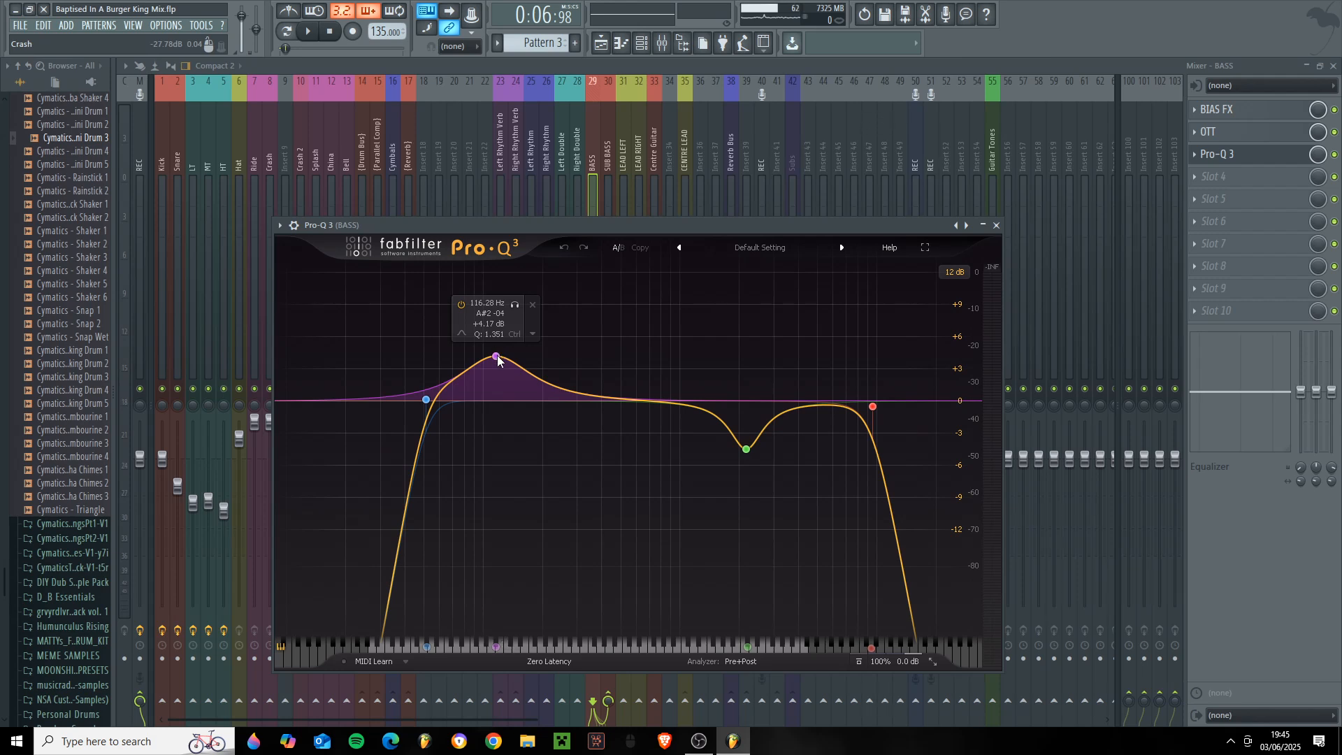
{"action": "left_click", "coordinate": [497, 358]}
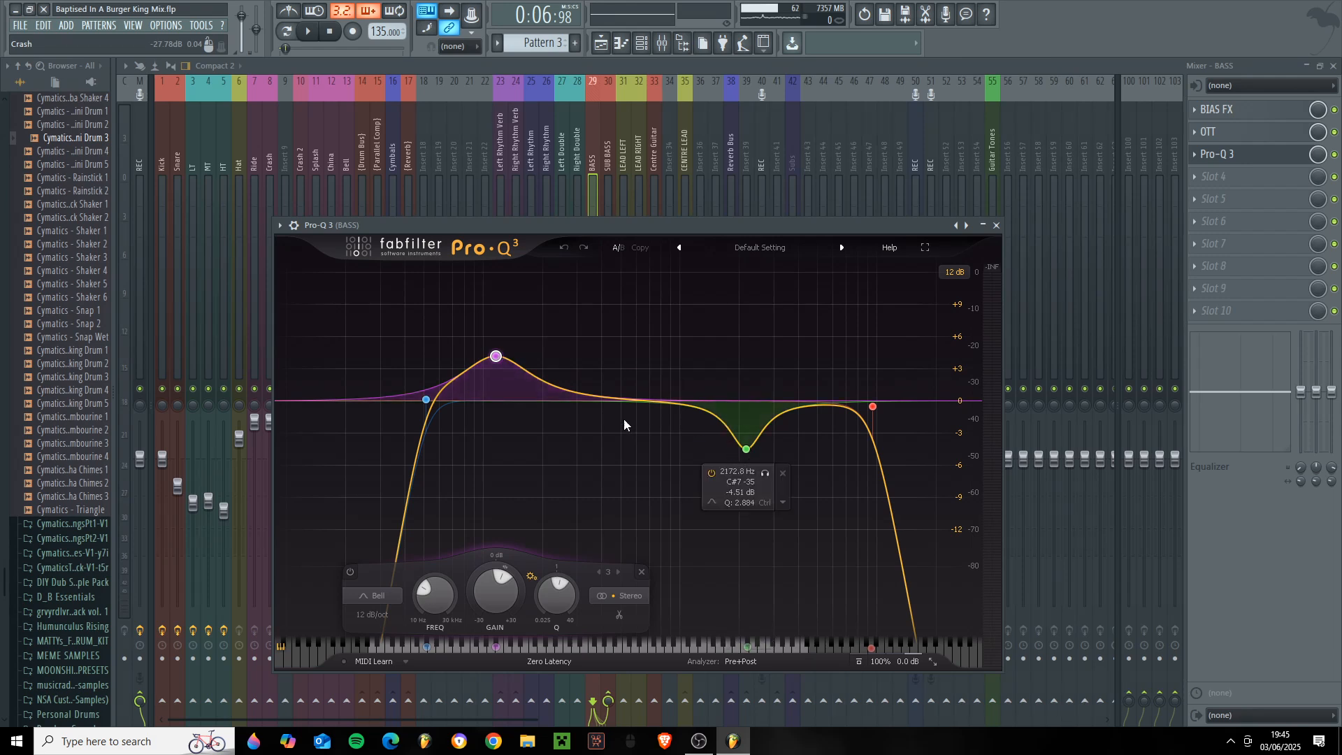
{"action": "left_click", "coordinate": [746, 449]}
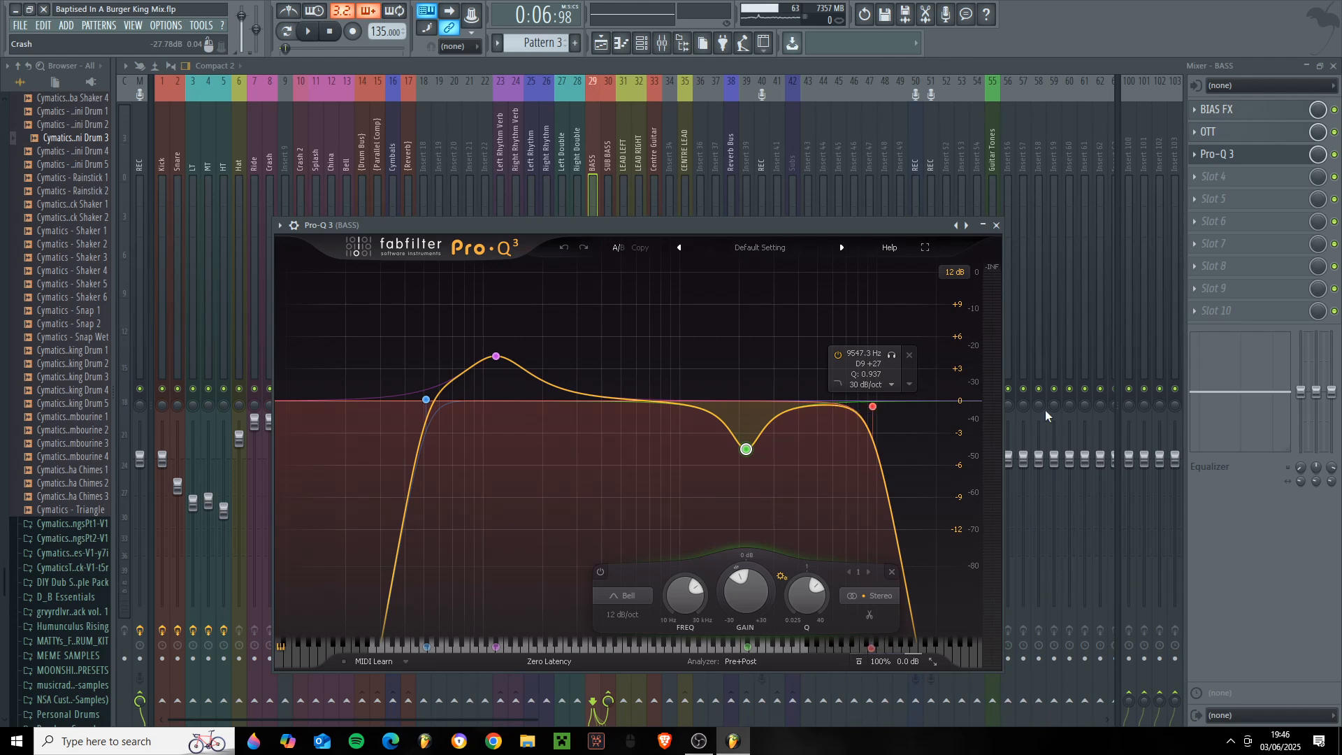
{"action": "left_click", "coordinate": [996, 225]}
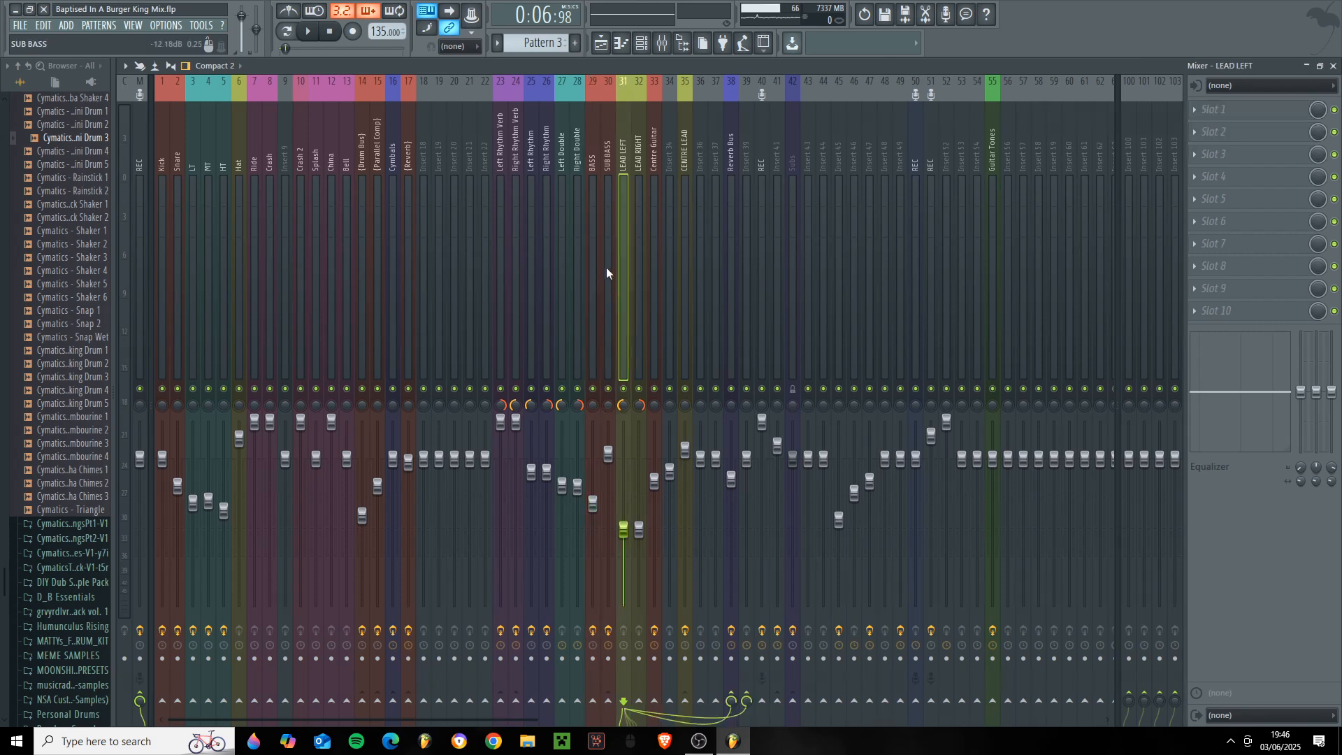
- Show the Pitchproof pitch shifter and Pro-Q 3 settings on the SUB BASS mixer track
{"action": "left_click", "coordinate": [610, 243]}
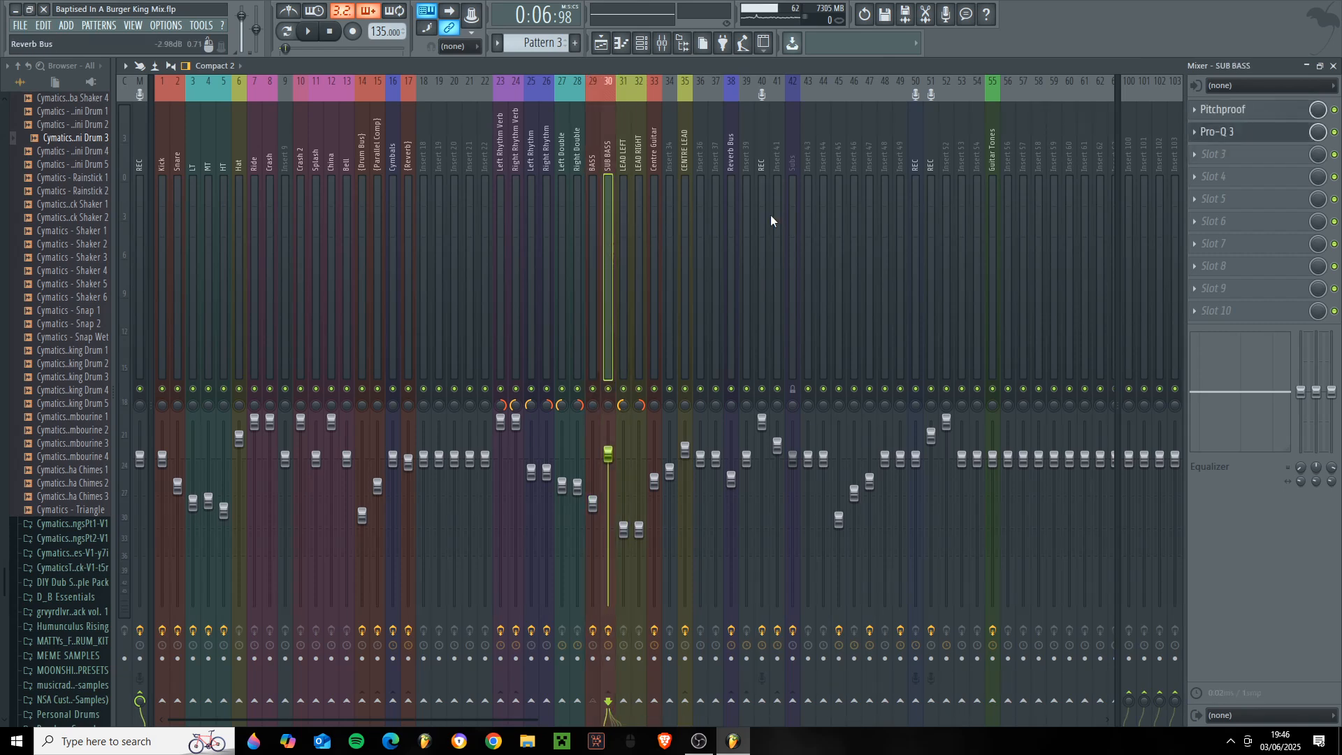
{"action": "left_click", "coordinate": [1258, 112]}
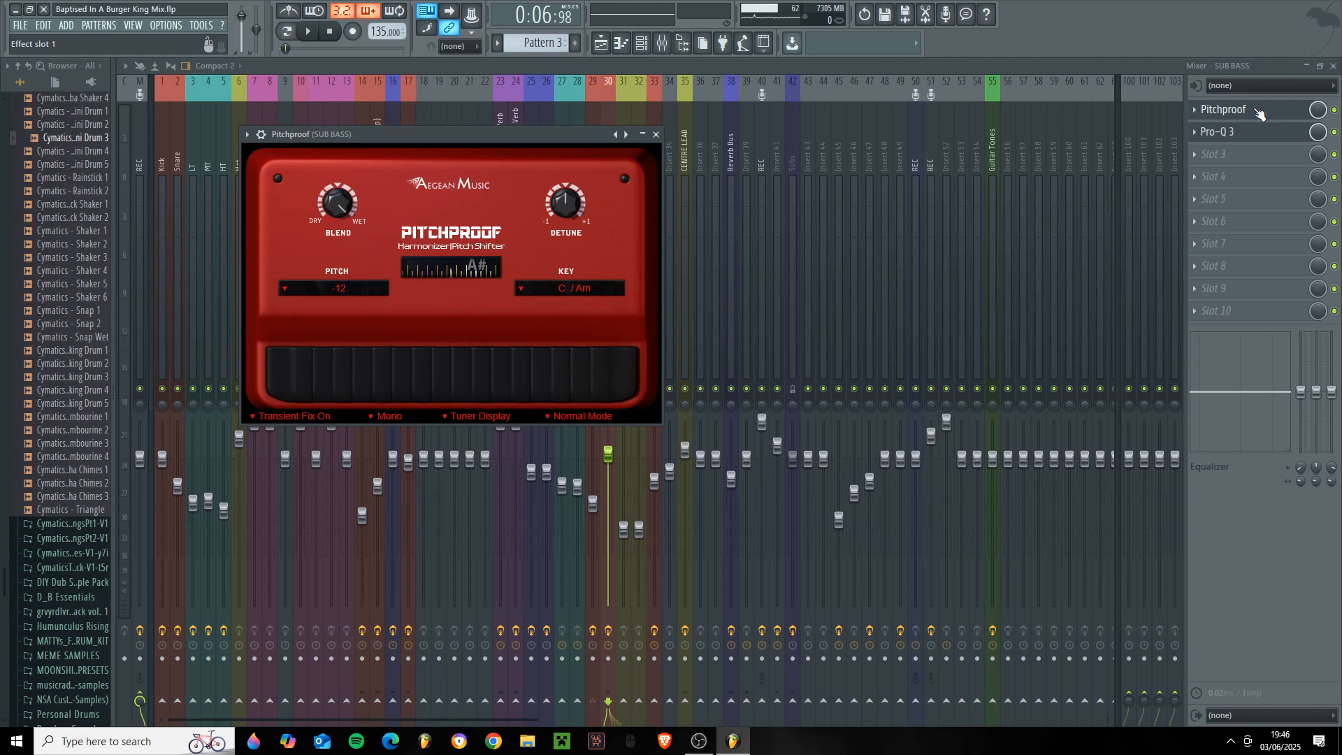
{"action": "left_click", "coordinate": [1227, 133]}
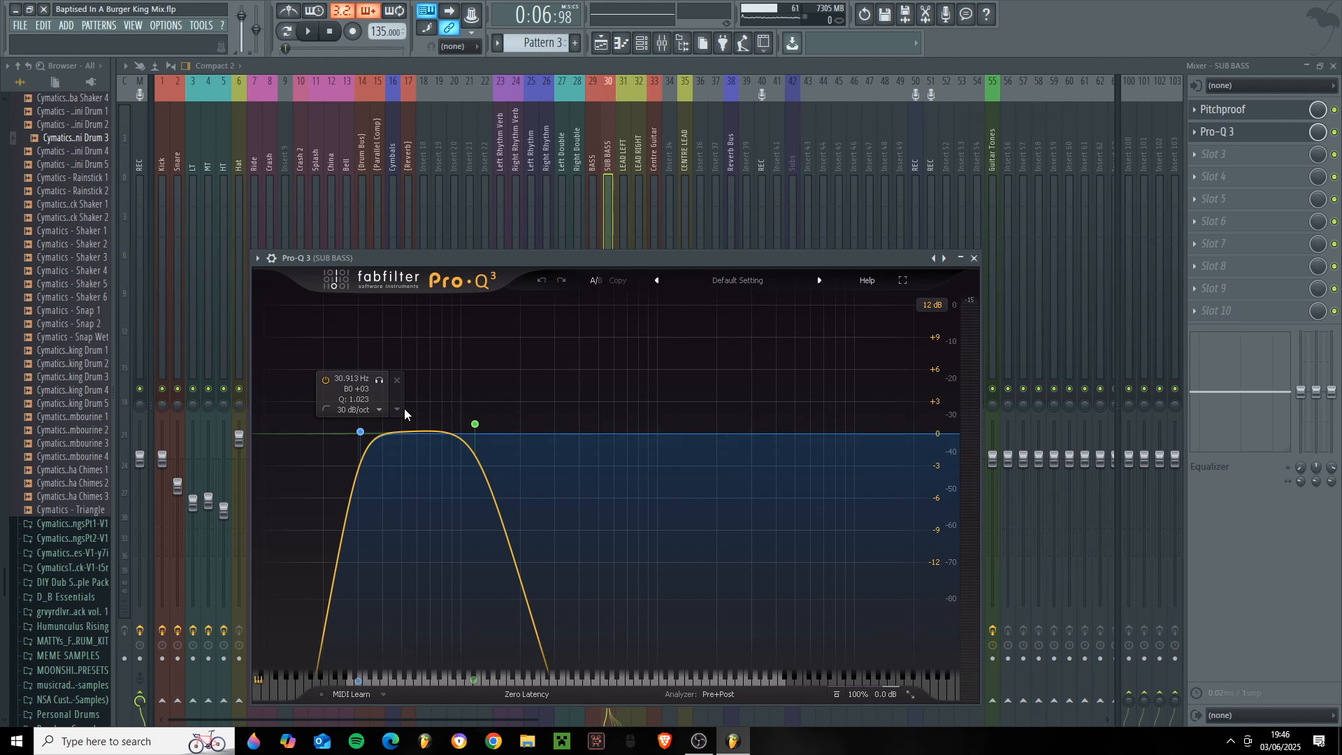
{"action": "left_click", "coordinate": [595, 131]}
{"action": "left_click", "coordinate": [605, 187]}
- Play the soloed bass with the SUB BASS EQ in view, stop playback and close all plugin windows
{"action": "left_click", "coordinate": [1332, 65]}
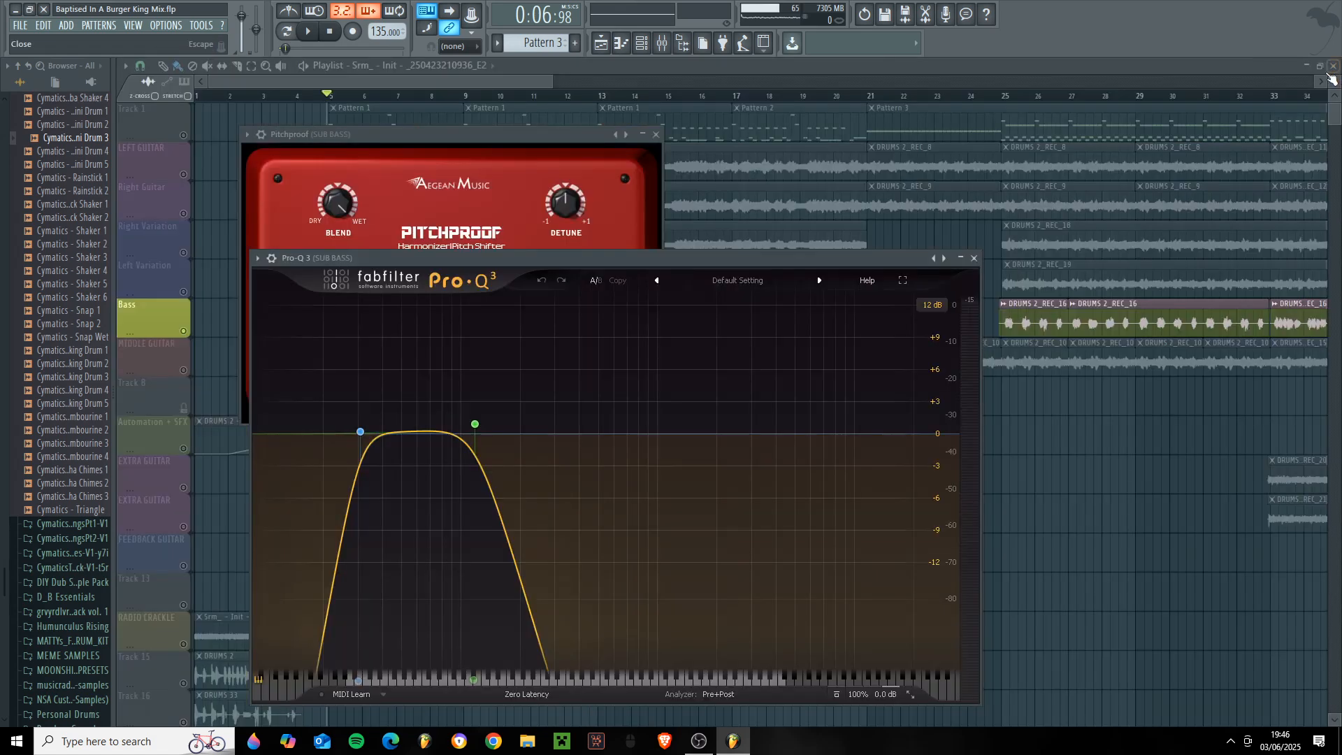
{"action": "key", "text": "space"}
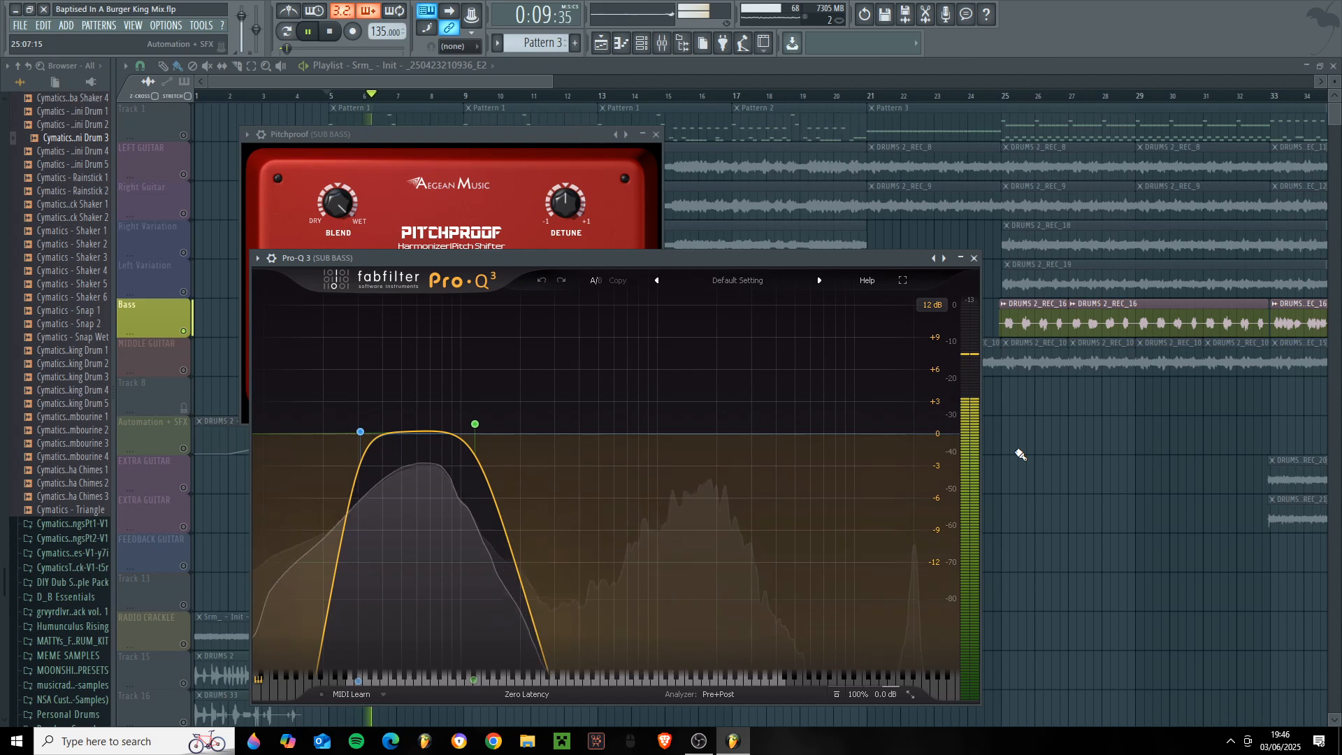
{"action": "key", "text": "space"}
{"action": "key", "text": "F12"}
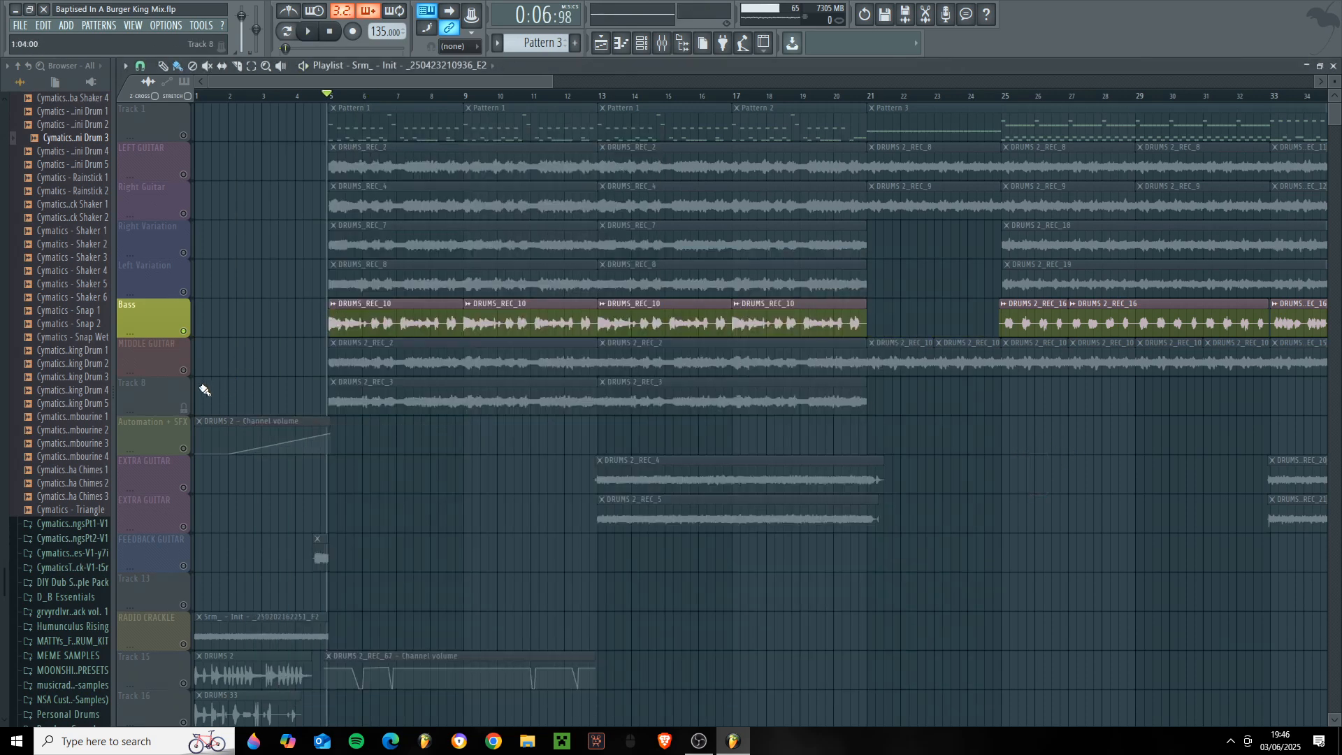
- Solo the MIDDLE GUITAR playlist track and select the Centre Guitar track in the mixer
{"action": "left_click", "coordinate": [186, 362]}
{"action": "key", "text": "F9"}
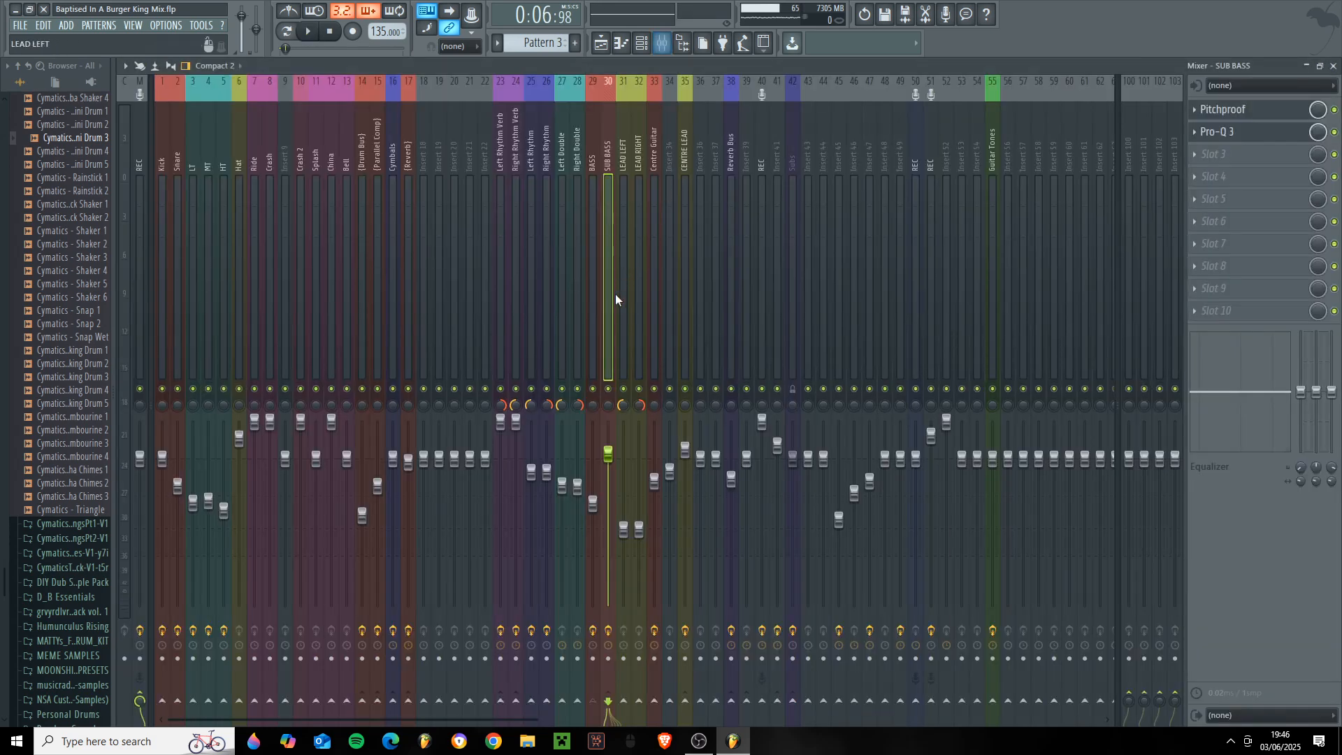
{"action": "left_click", "coordinate": [688, 251]}
{"action": "left_click", "coordinate": [656, 227]}
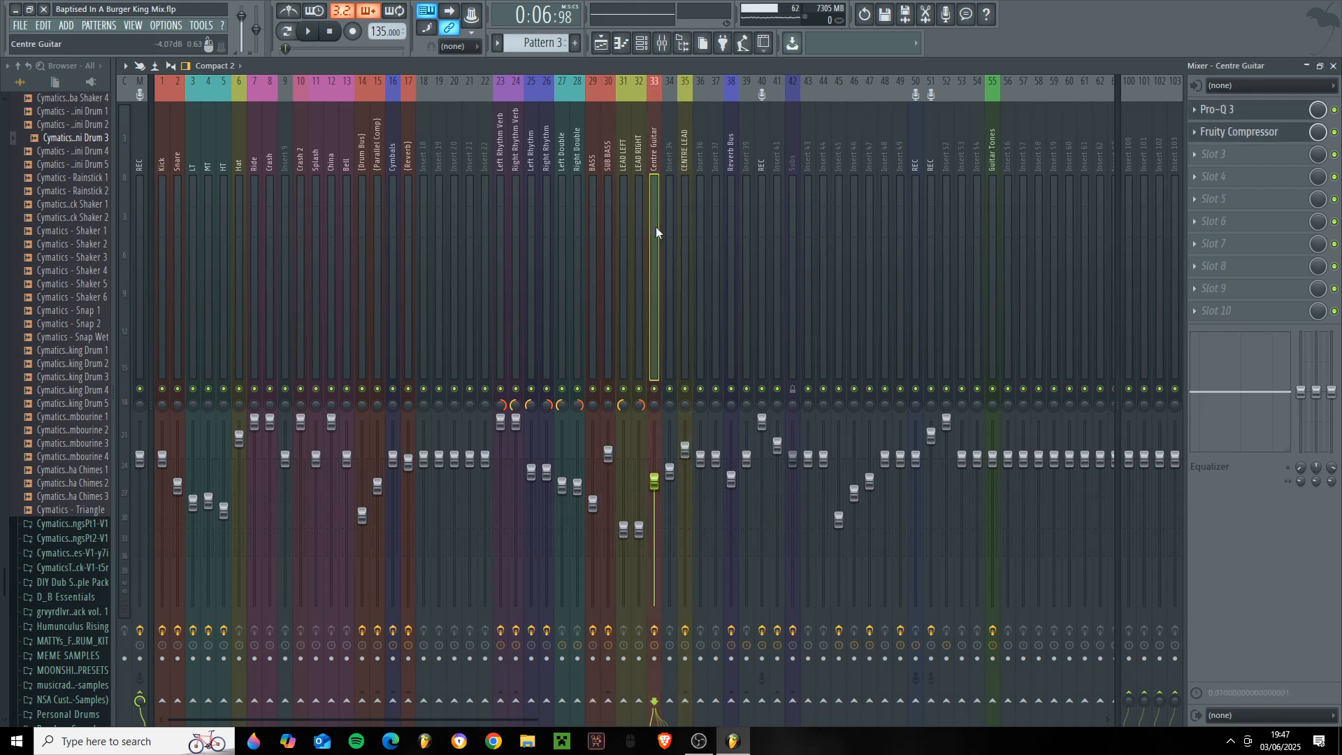
- Open BIAS FX on the Guitar Tones track, recall quick snap 2, and show its Insane SATAN amp and the EQs after it
{"action": "left_click", "coordinate": [987, 156]}
{"action": "left_click", "coordinate": [1219, 112]}
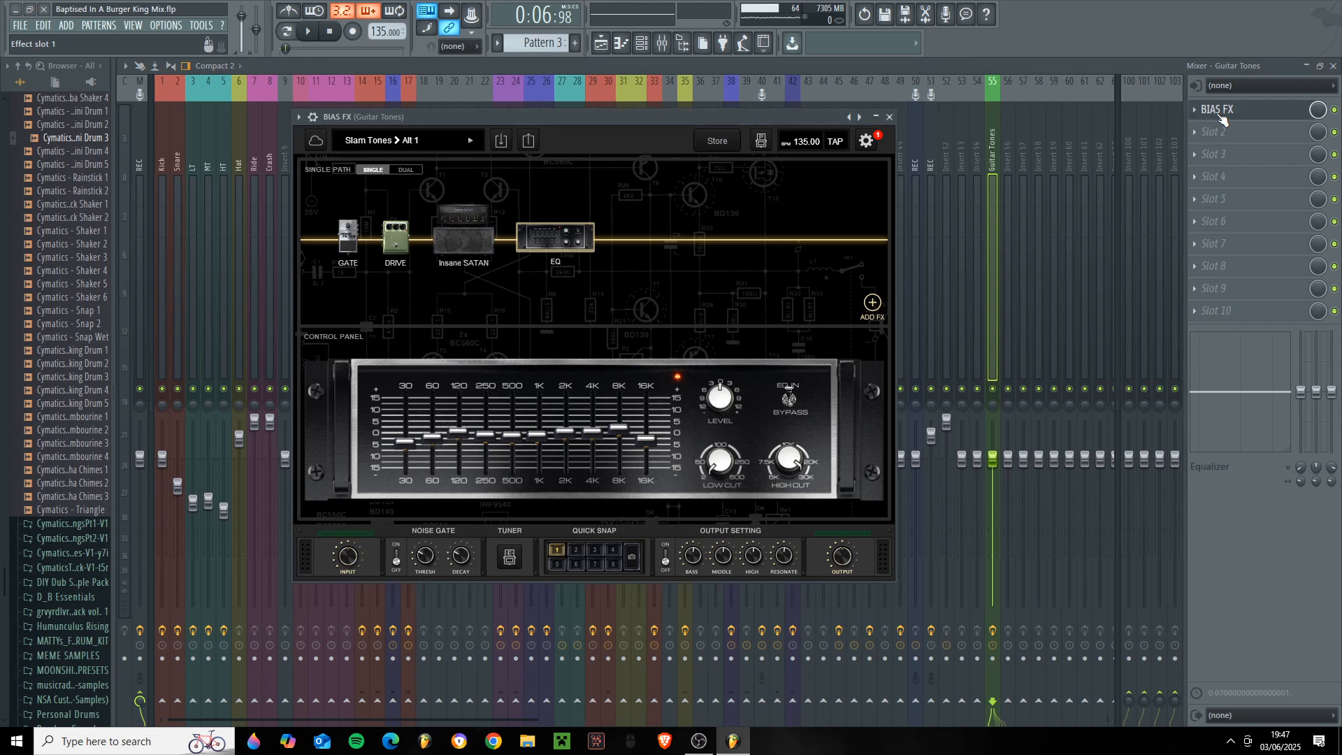
{"action": "left_click", "coordinate": [568, 554]}
{"action": "left_click", "coordinate": [514, 237]}
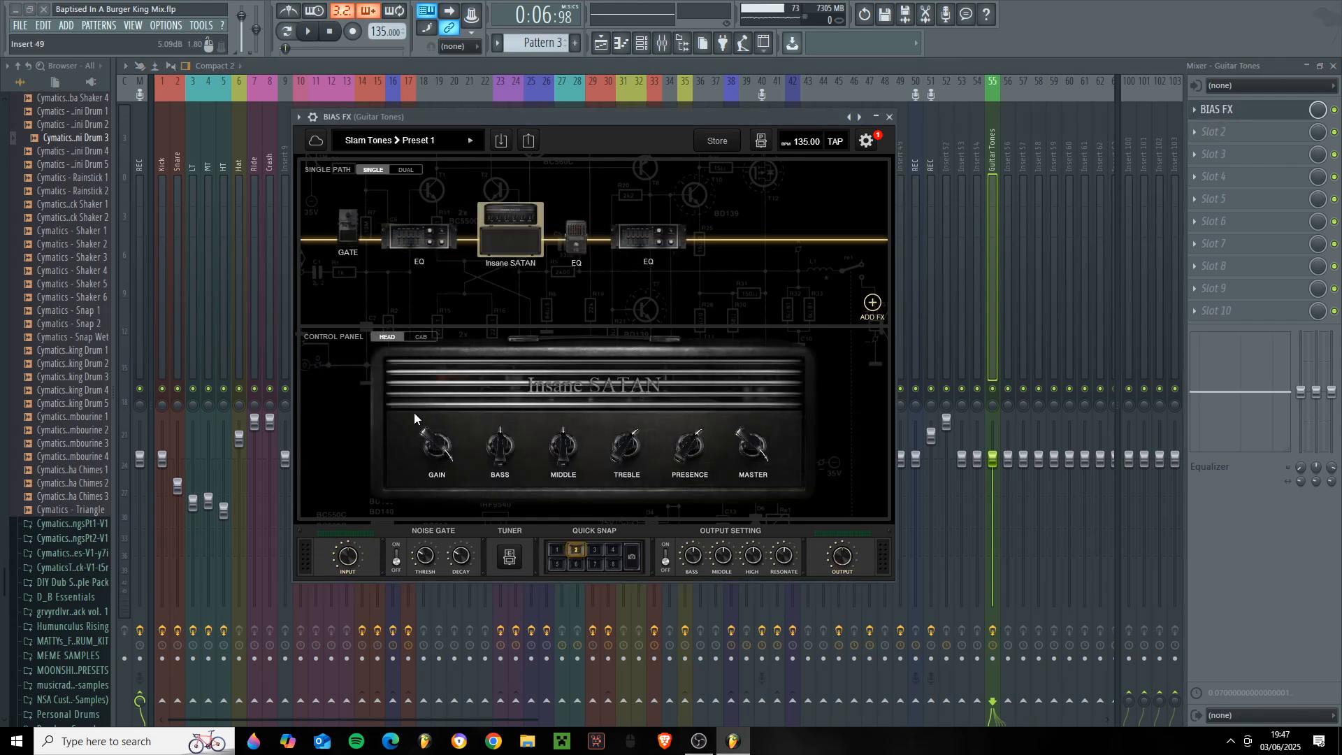
{"action": "left_click", "coordinate": [576, 238]}
{"action": "left_click", "coordinate": [497, 227]}
{"action": "left_click", "coordinate": [576, 238]}
{"action": "left_click", "coordinate": [648, 238]}
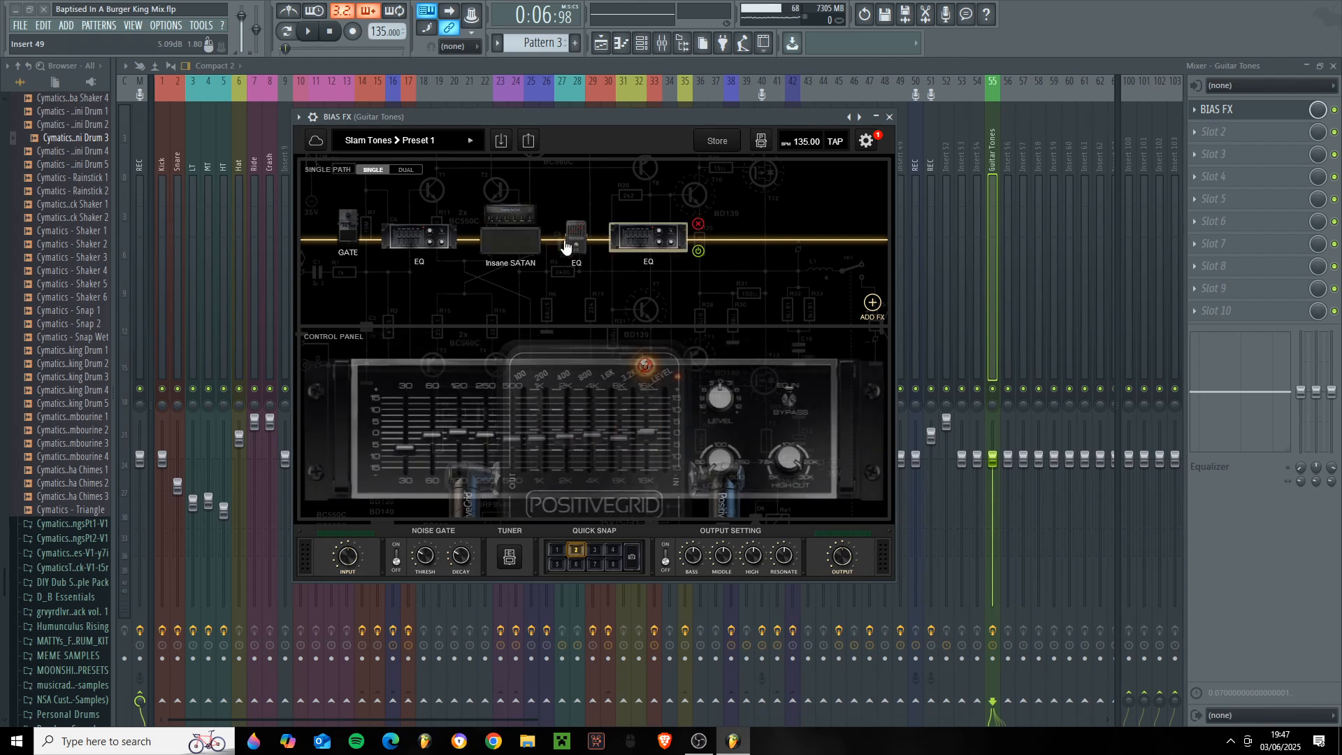
{"action": "left_click", "coordinate": [1220, 109]}
- Play the soloed middle guitar briefly and show the high cut in the Centre Guitar track's Pro-Q 3
{"action": "left_click", "coordinate": [1333, 68]}
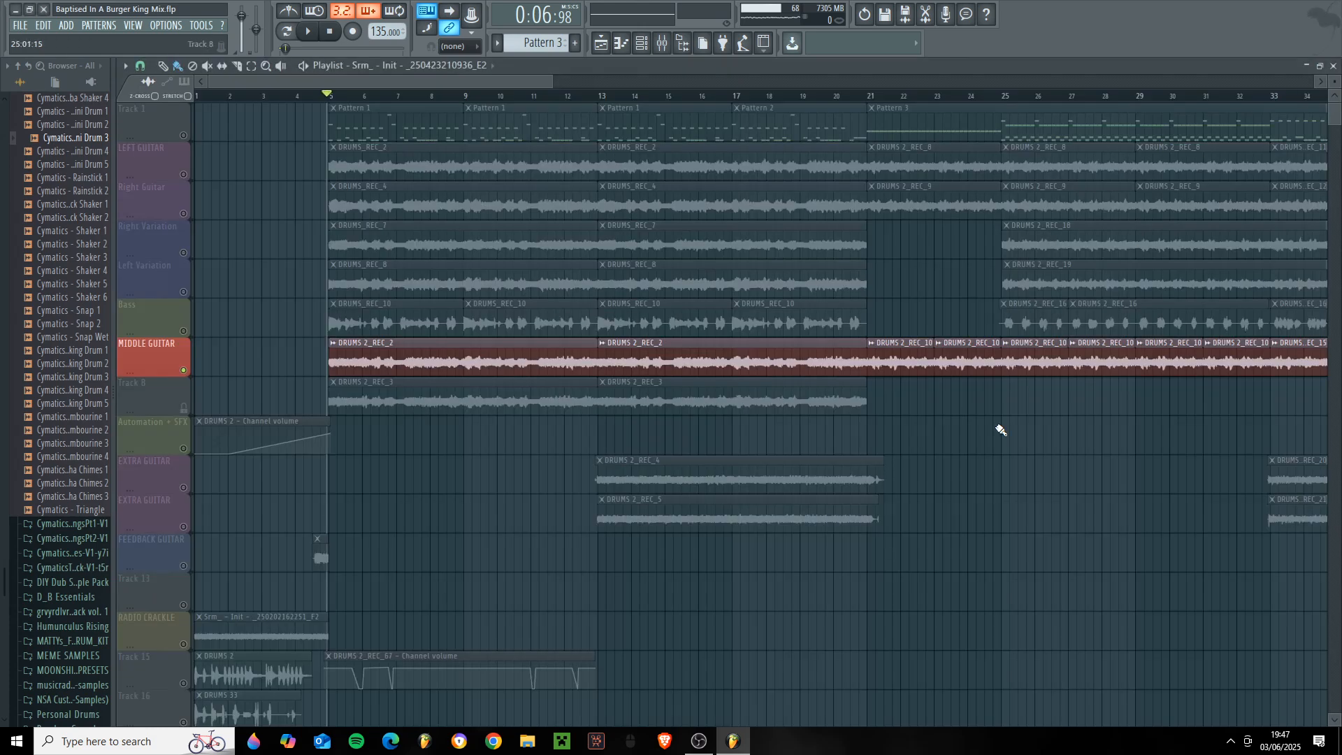
{"action": "key", "text": "space"}
{"action": "left_click", "coordinate": [669, 44]}
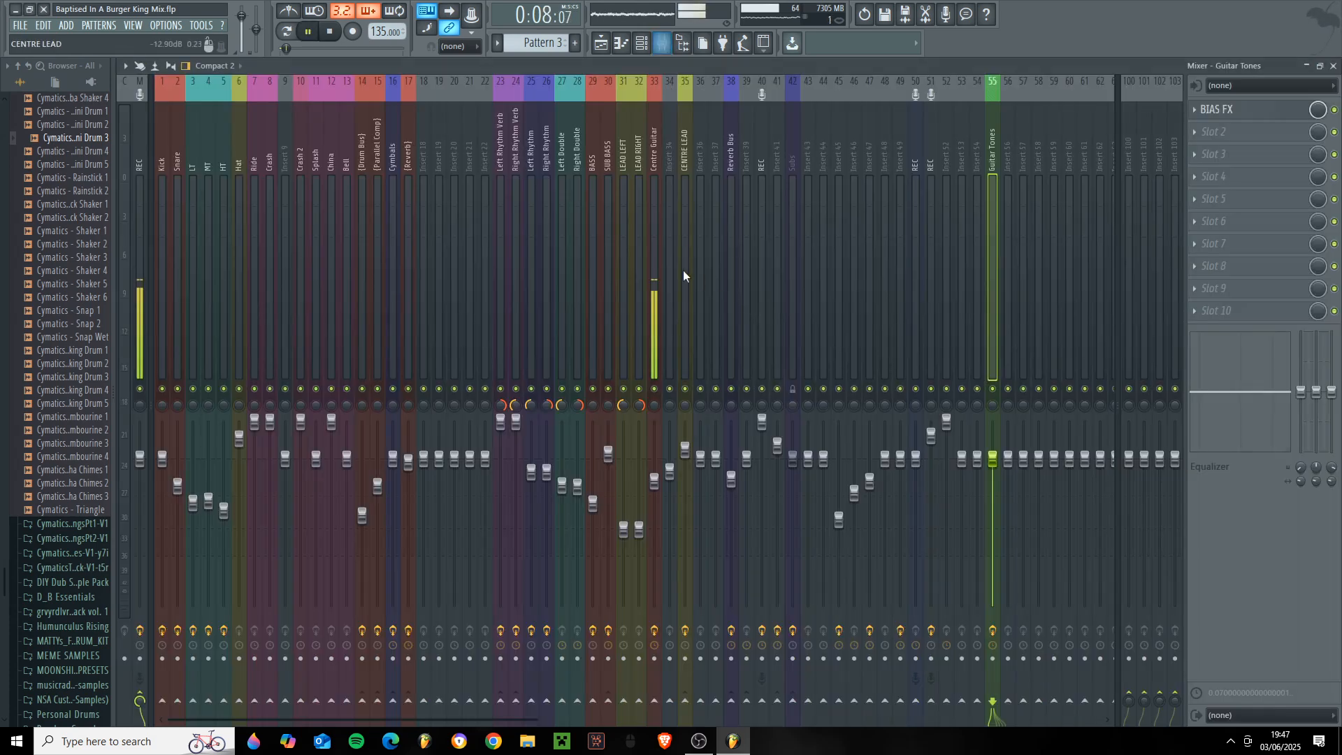
{"action": "left_click", "coordinate": [1235, 130]}
{"action": "key", "text": "space"}
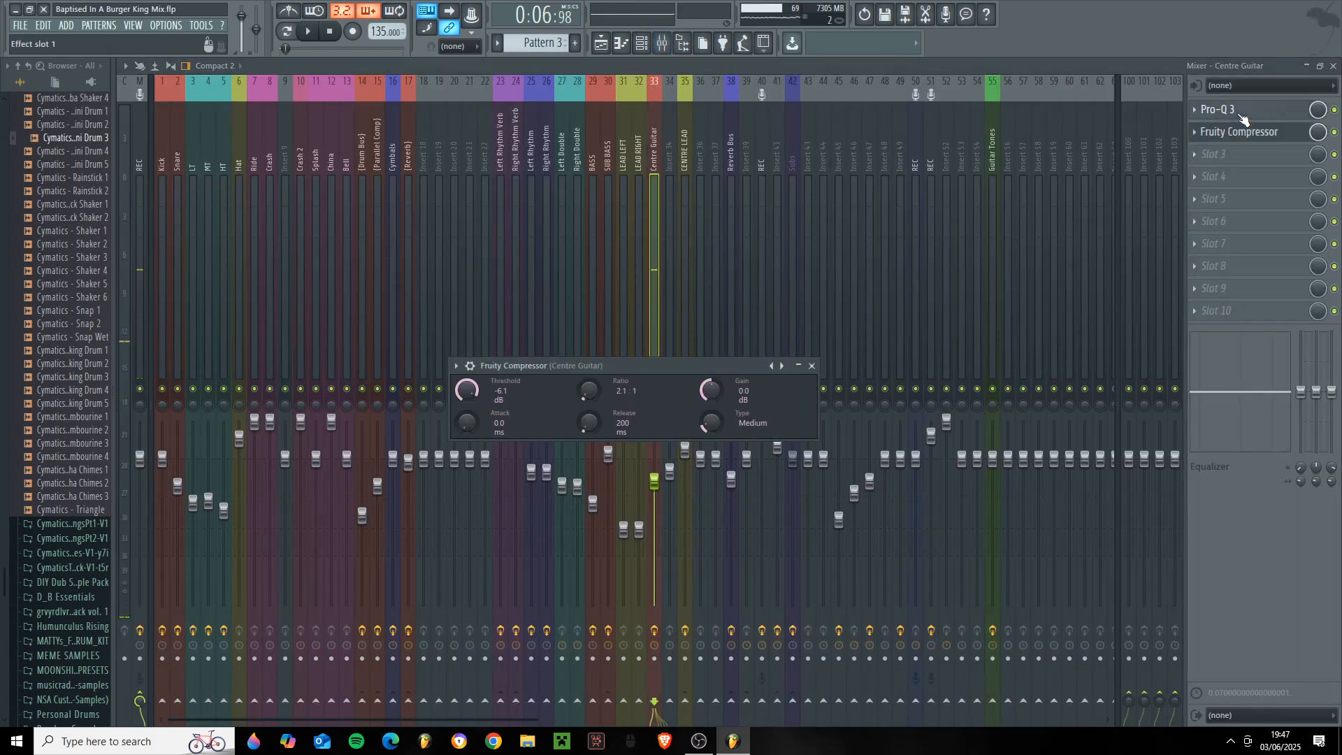
{"action": "left_click", "coordinate": [1230, 110]}
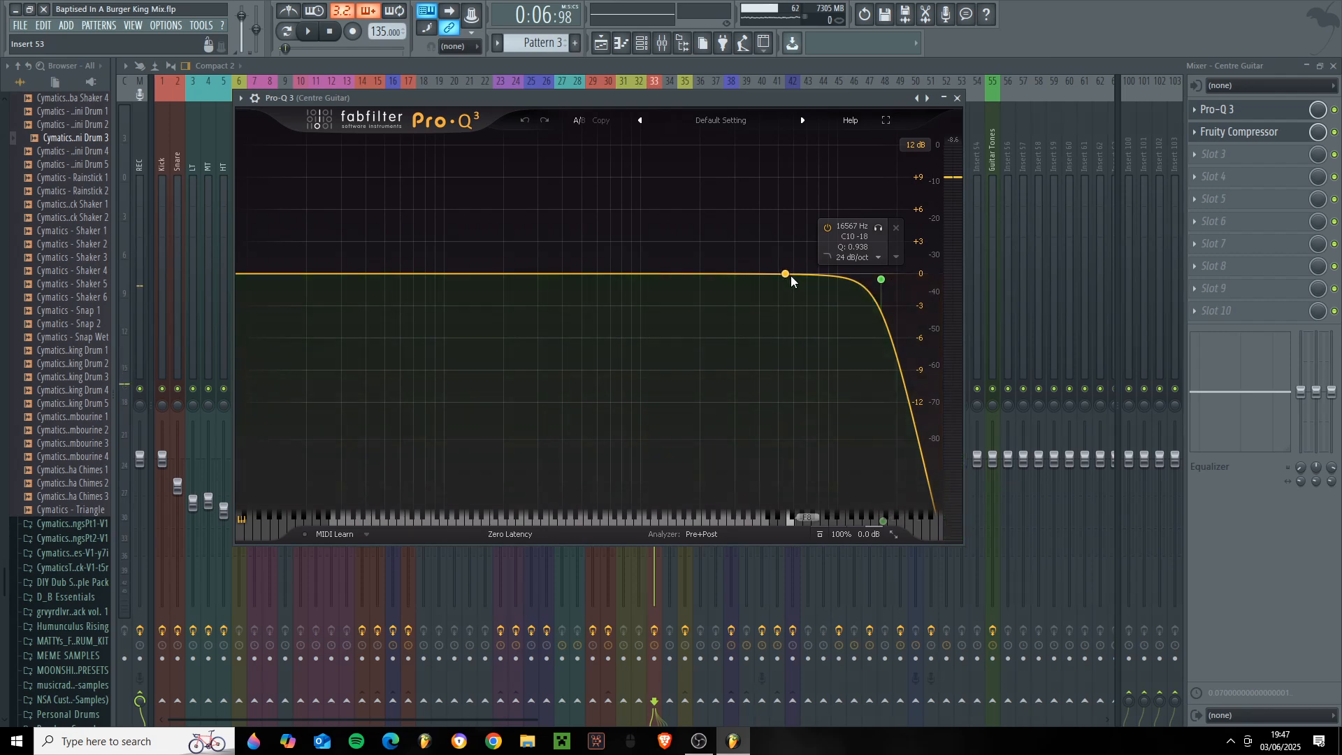
- Set the threshold of the Centre Guitar track's Fruity Compressor to -6.2 dB and close the compressor
{"action": "left_click", "coordinate": [1254, 131]}
{"action": "left_click", "coordinate": [1255, 132]}
{"action": "left_click", "coordinate": [1254, 132]}
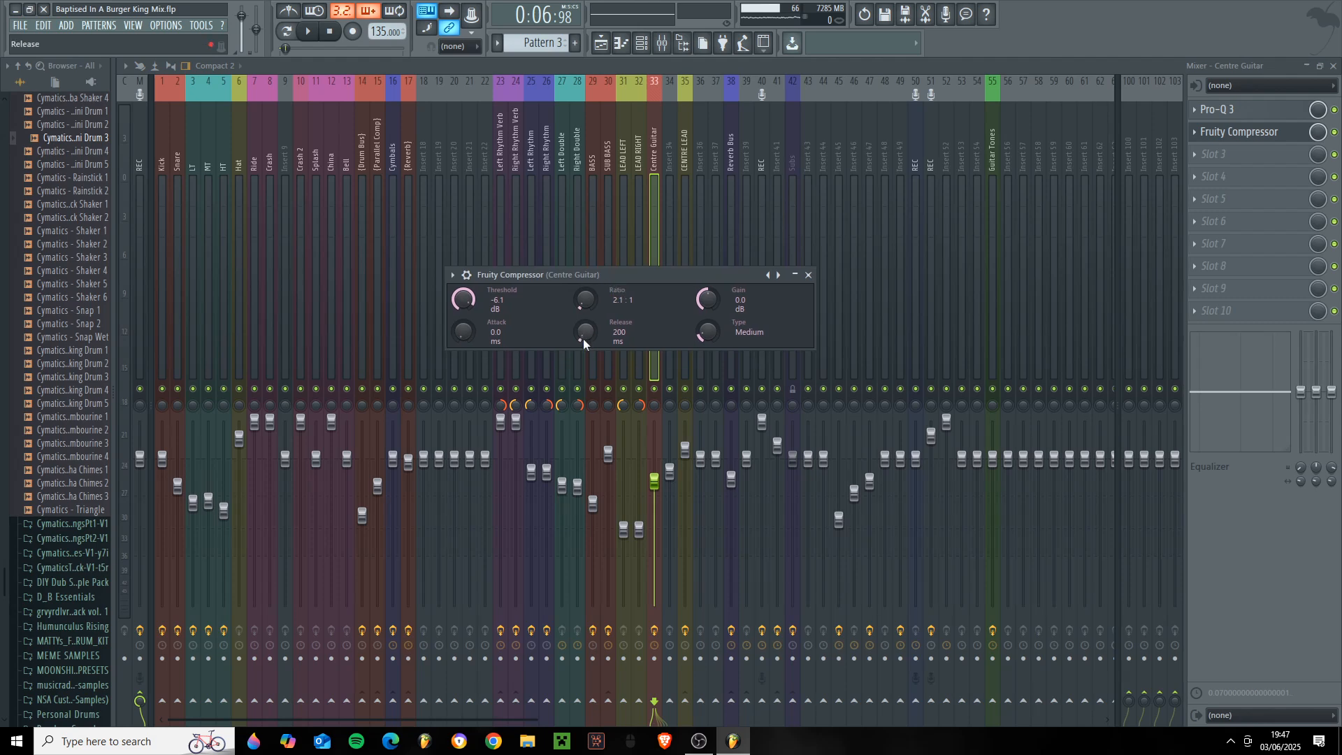
{"action": "left_click_drag", "start_coordinate": [643, 274], "coordinate": [670, 275]}
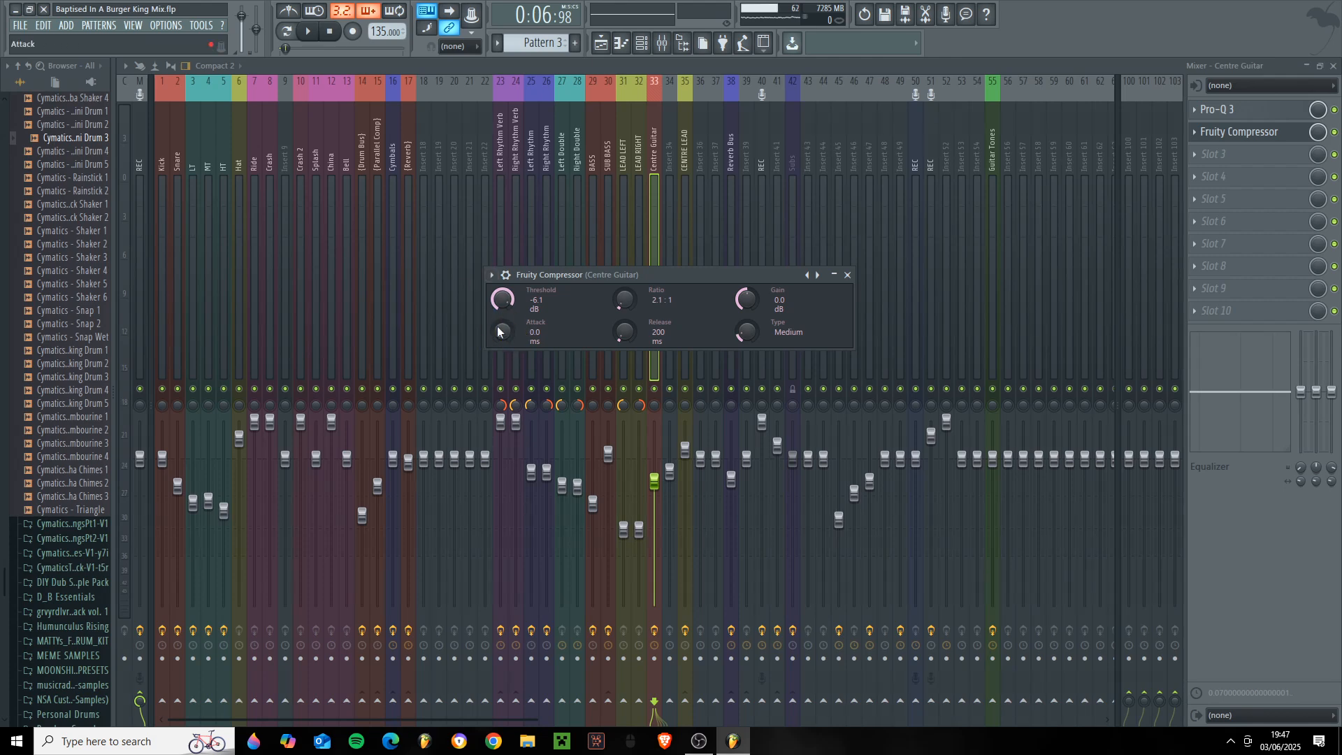
{"action": "left_click_drag", "start_coordinate": [502, 300], "coordinate": [502, 301]}
{"action": "left_click_drag", "start_coordinate": [627, 277], "coordinate": [581, 277]}
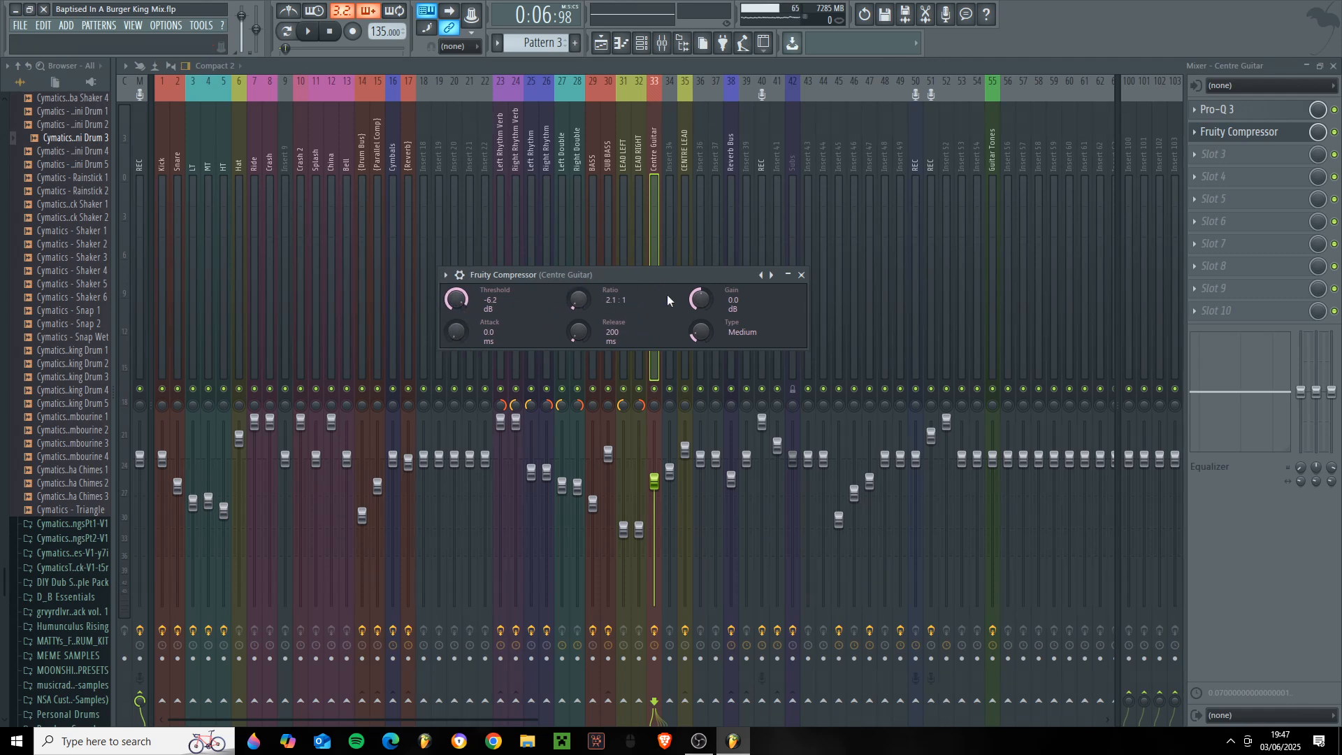
{"action": "left_click", "coordinate": [801, 275]}
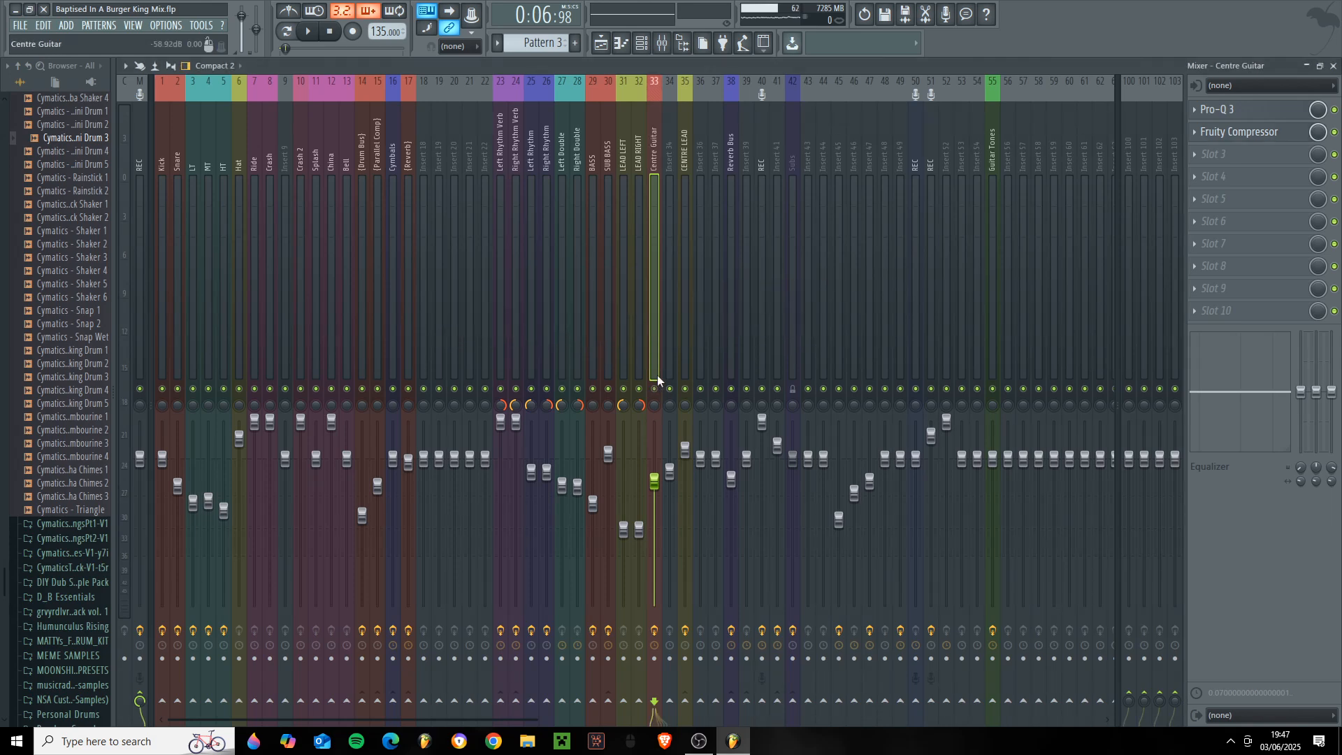
- Unsolo the middle guitar, mute the drum pattern track in the playlist, and play the guitars and bass together
{"action": "key", "text": "F5"}
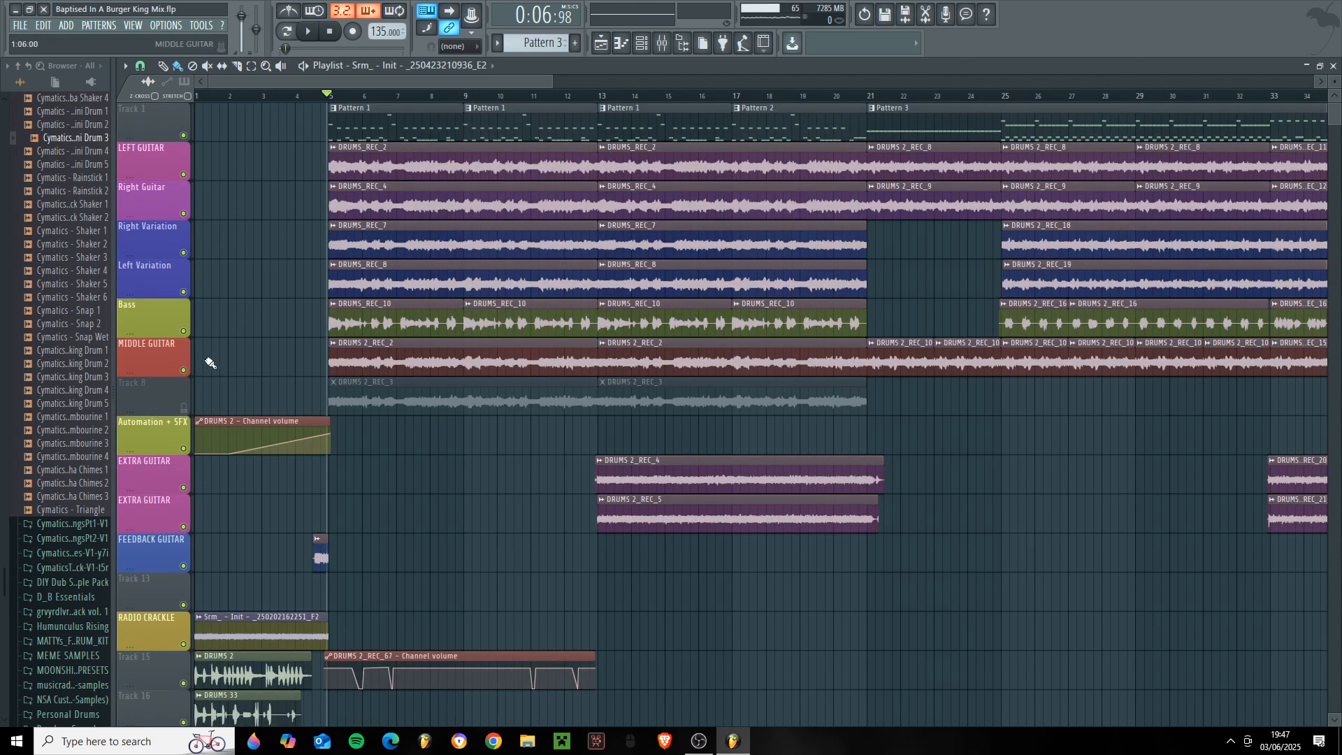
{"action": "left_click", "coordinate": [183, 136]}
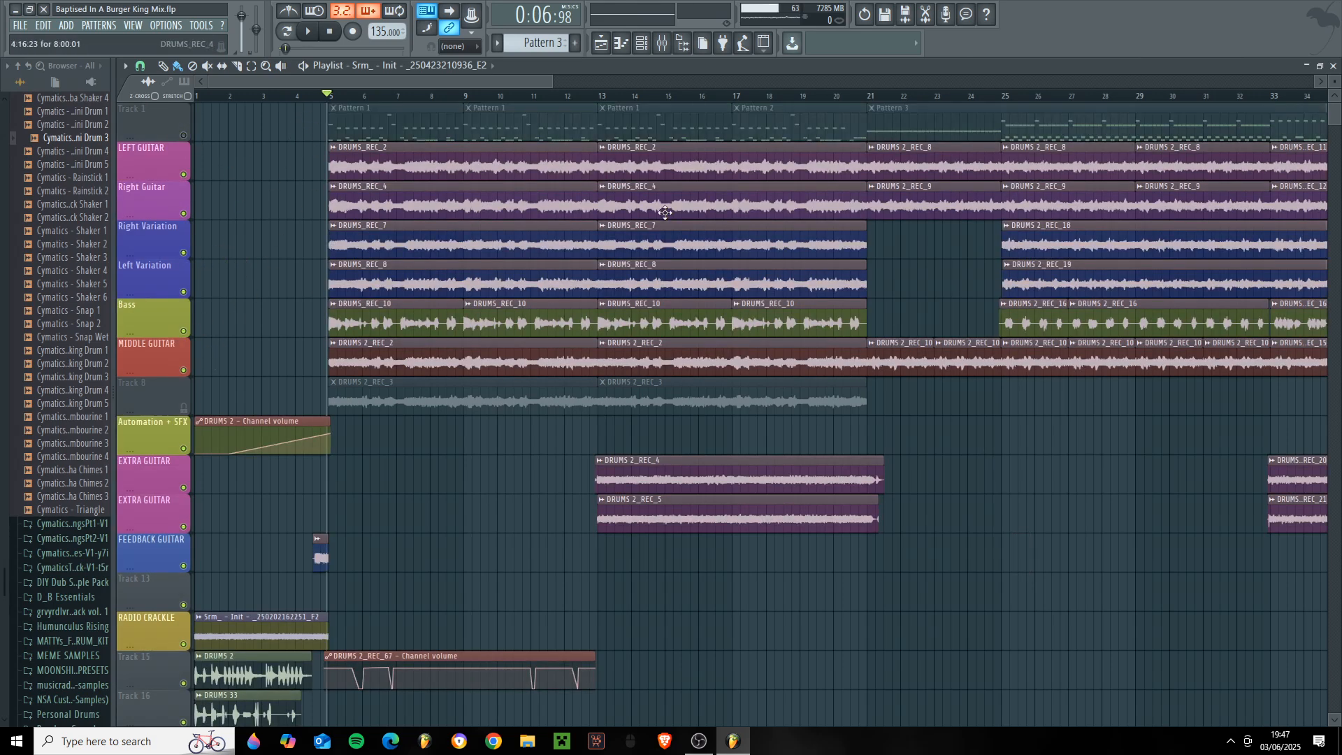
{"action": "key", "text": "space"}
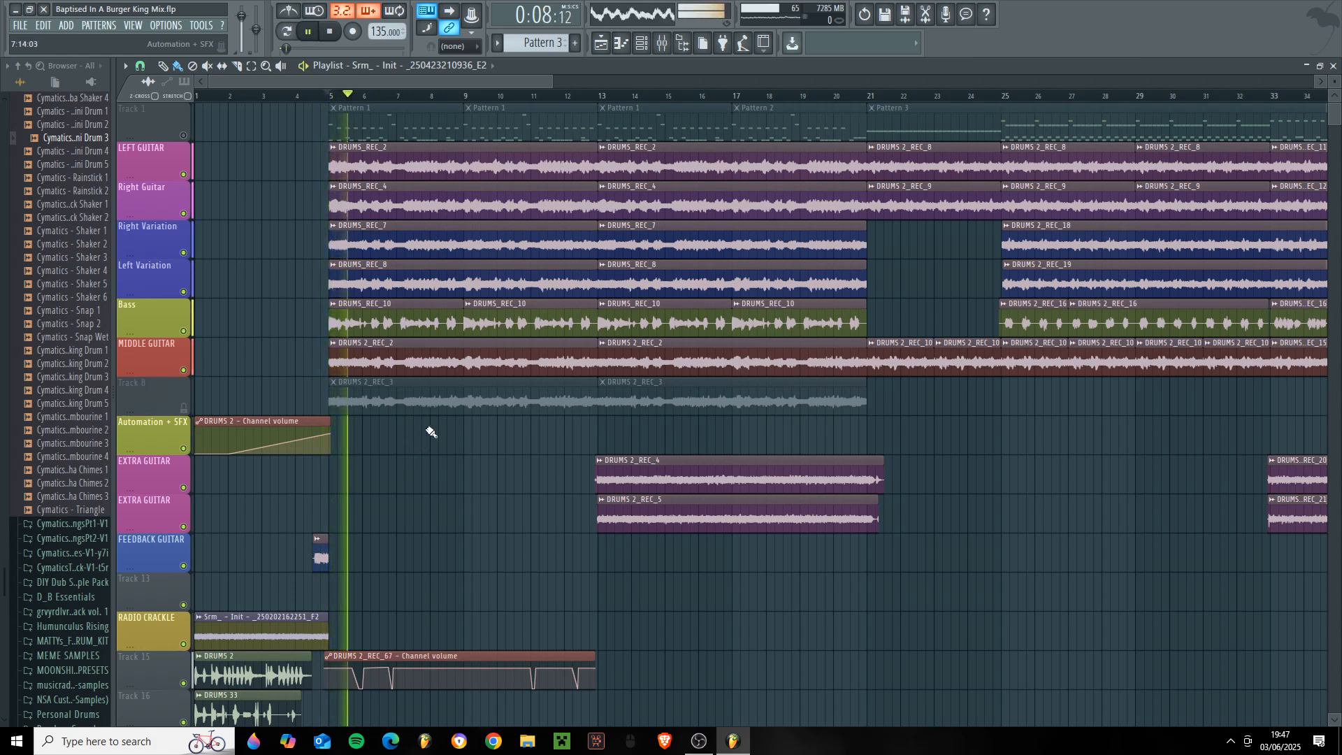
{"action": "scroll", "coordinate": [815, 595], "scroll_direction": "down", "scroll_amount": 1}
{"action": "scroll", "coordinate": [807, 594], "scroll_direction": "up", "scroll_amount": 1}
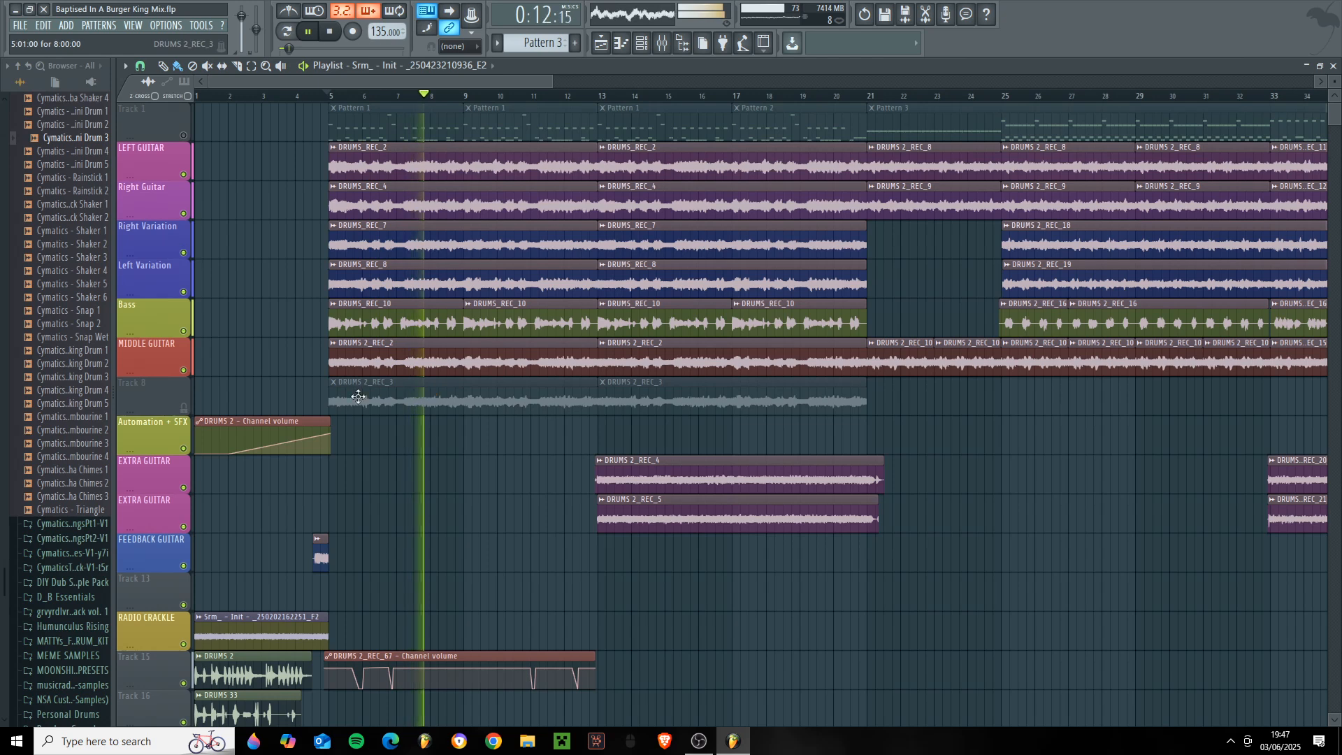
{"action": "key", "text": "space"}
- Solo both EXTRA GUITAR playlist tracks from bar 13 and check the Left Double and Right Double tracks in the mixer
{"action": "right_click", "coordinate": [184, 488]}
{"action": "left_click", "coordinate": [184, 527]}
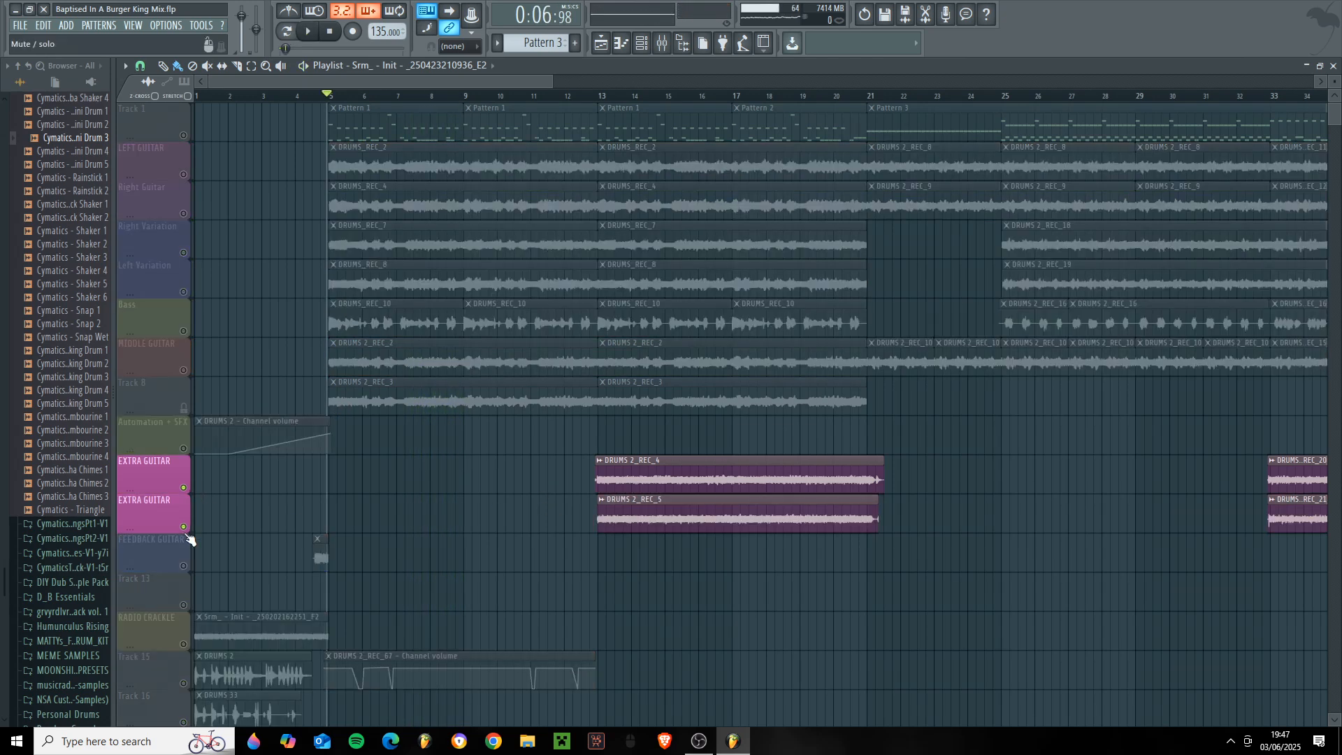
{"action": "left_click", "coordinate": [610, 97]}
{"action": "left_click", "coordinate": [662, 43]}
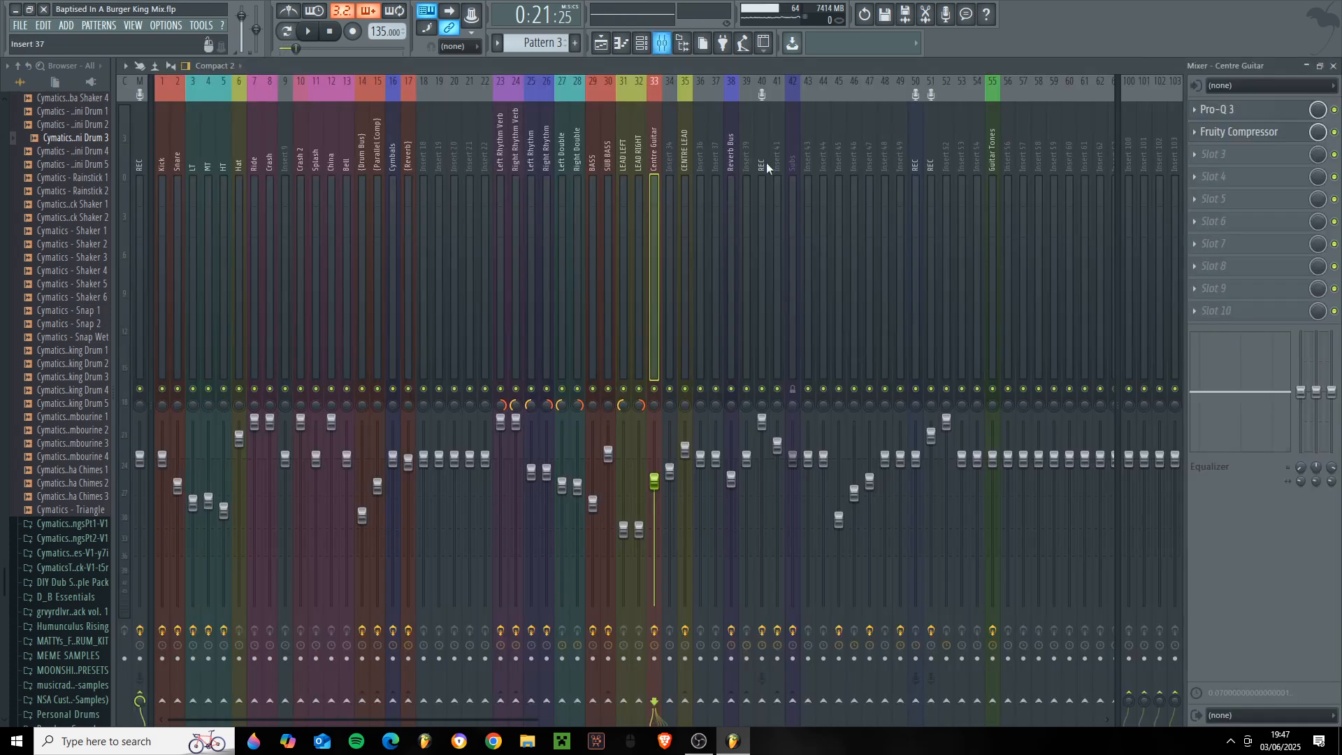
{"action": "left_click", "coordinate": [566, 181]}
{"action": "left_click", "coordinate": [574, 230]}
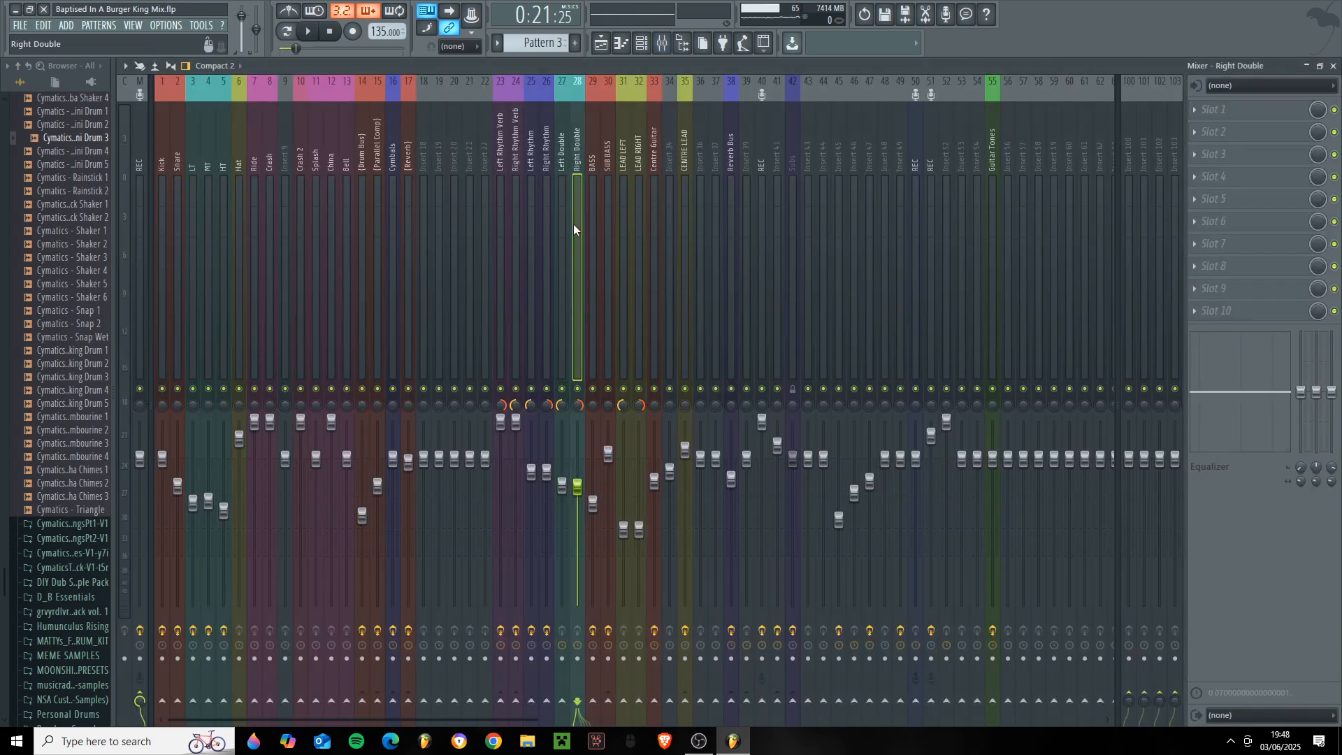
- Compare quick snaps 1 and 2 in BIAS FX on the Guitar Tones track, ending on snap 2, and close the plugin
{"action": "left_click", "coordinate": [992, 182]}
{"action": "left_click", "coordinate": [1277, 111]}
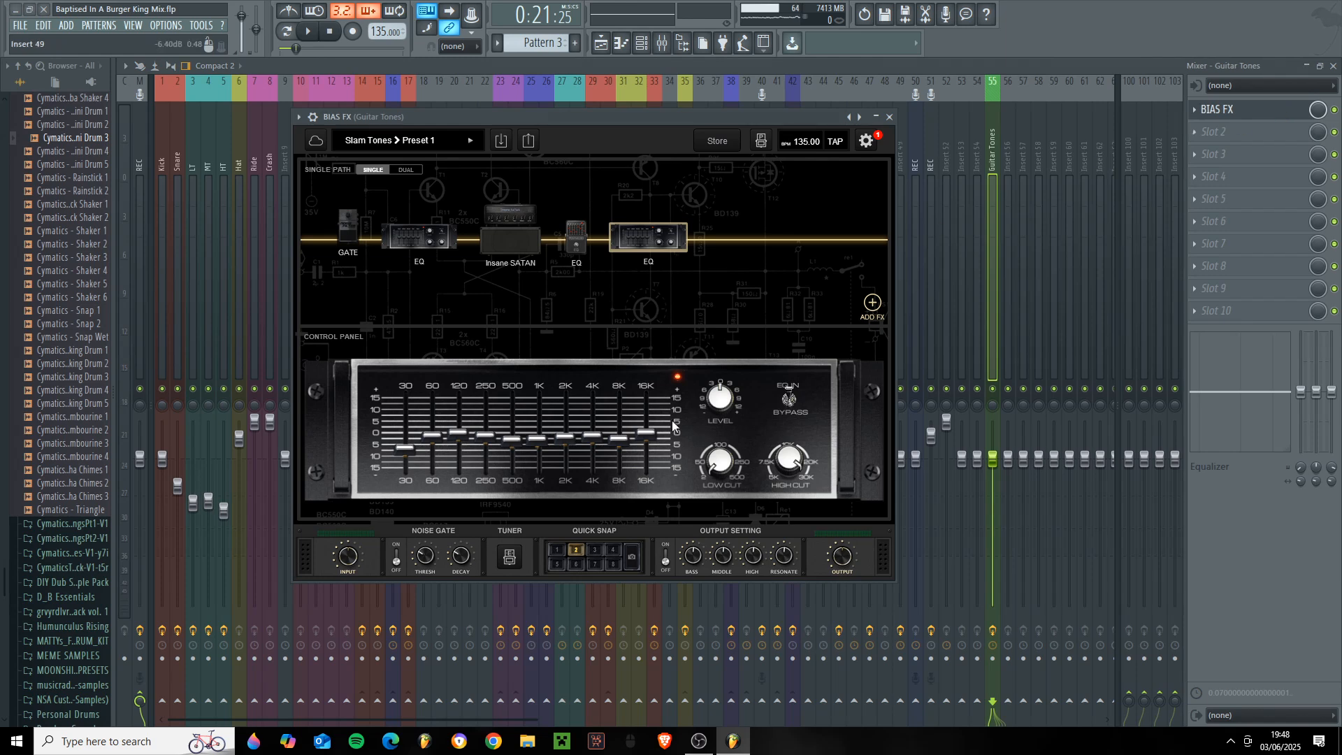
{"action": "left_click", "coordinate": [563, 555]}
{"action": "left_click", "coordinate": [572, 552]}
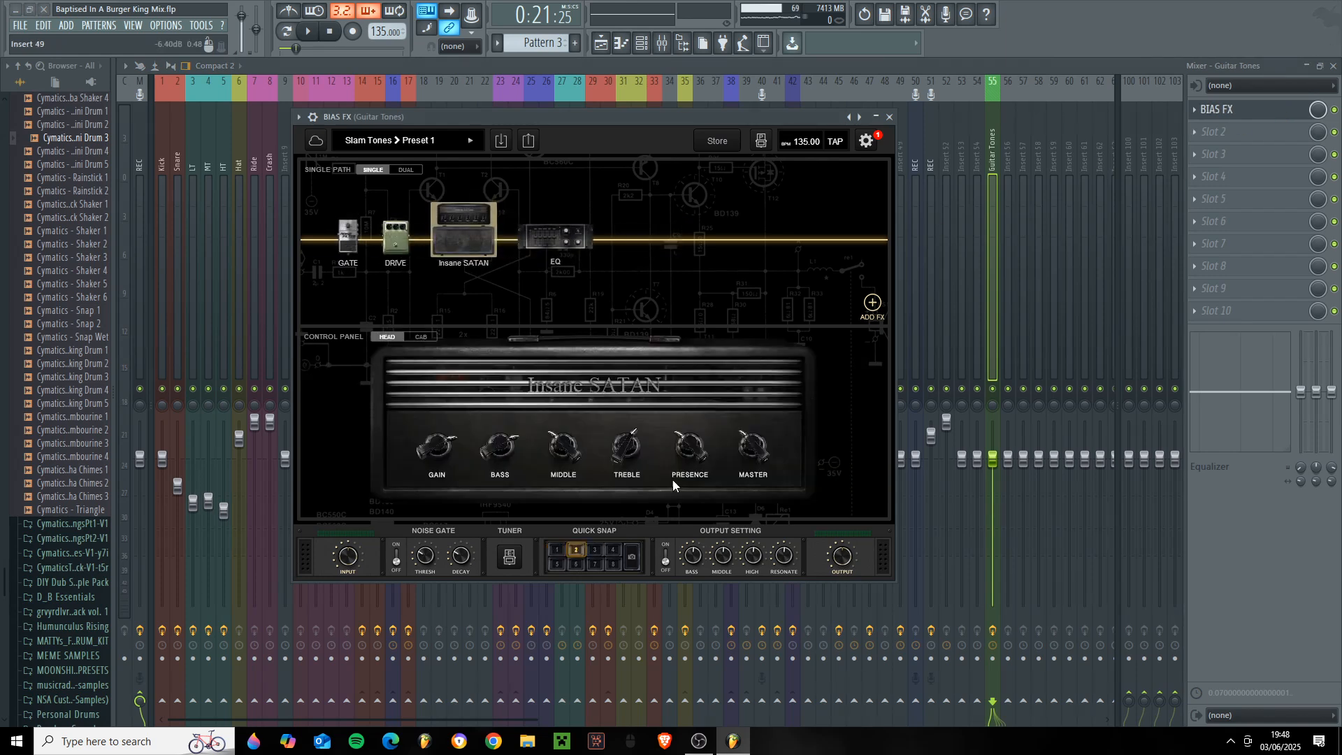
{"action": "left_click", "coordinate": [889, 117]}
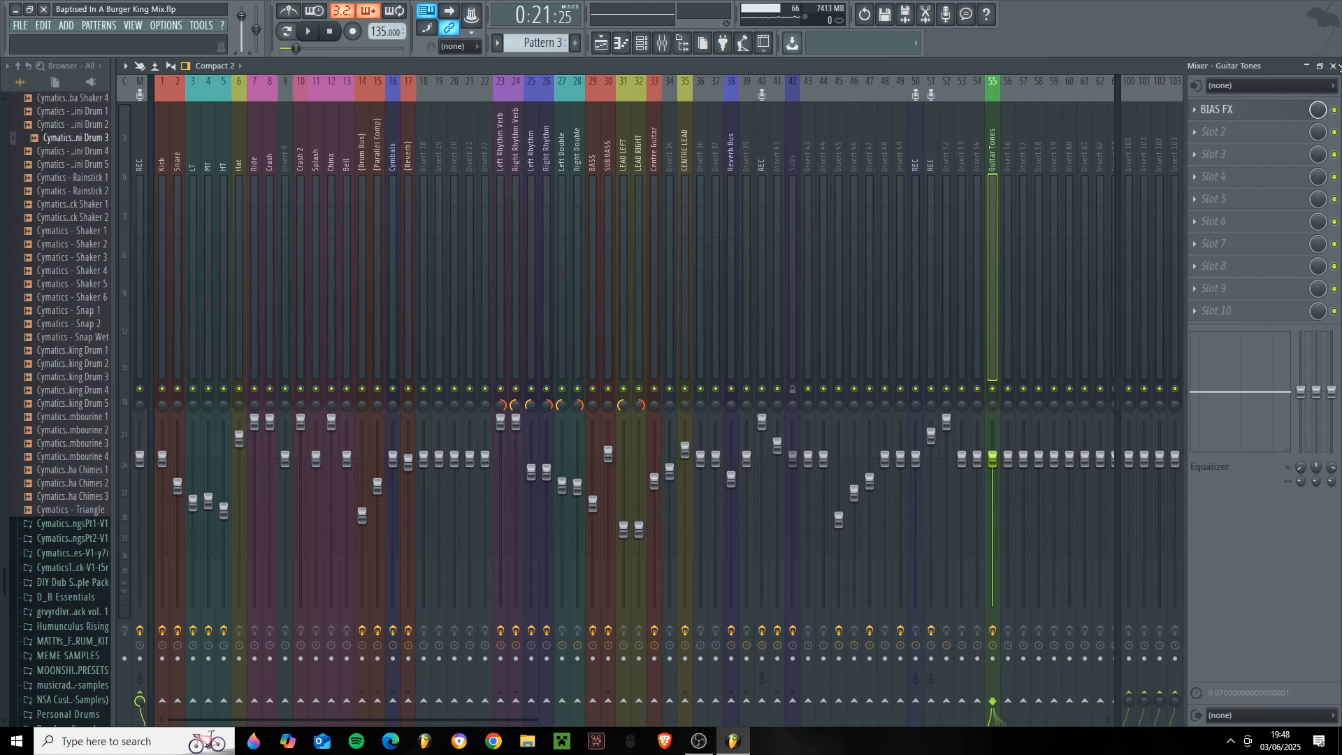
- Play the soloed extra guitars with the mixer in view to find their tracks, selecting LEAD RIGHT and the Reverb Bus
{"action": "left_click", "coordinate": [1334, 66]}
{"action": "key", "text": "space"}
{"action": "left_click", "coordinate": [661, 43]}
{"action": "key", "text": "space"}
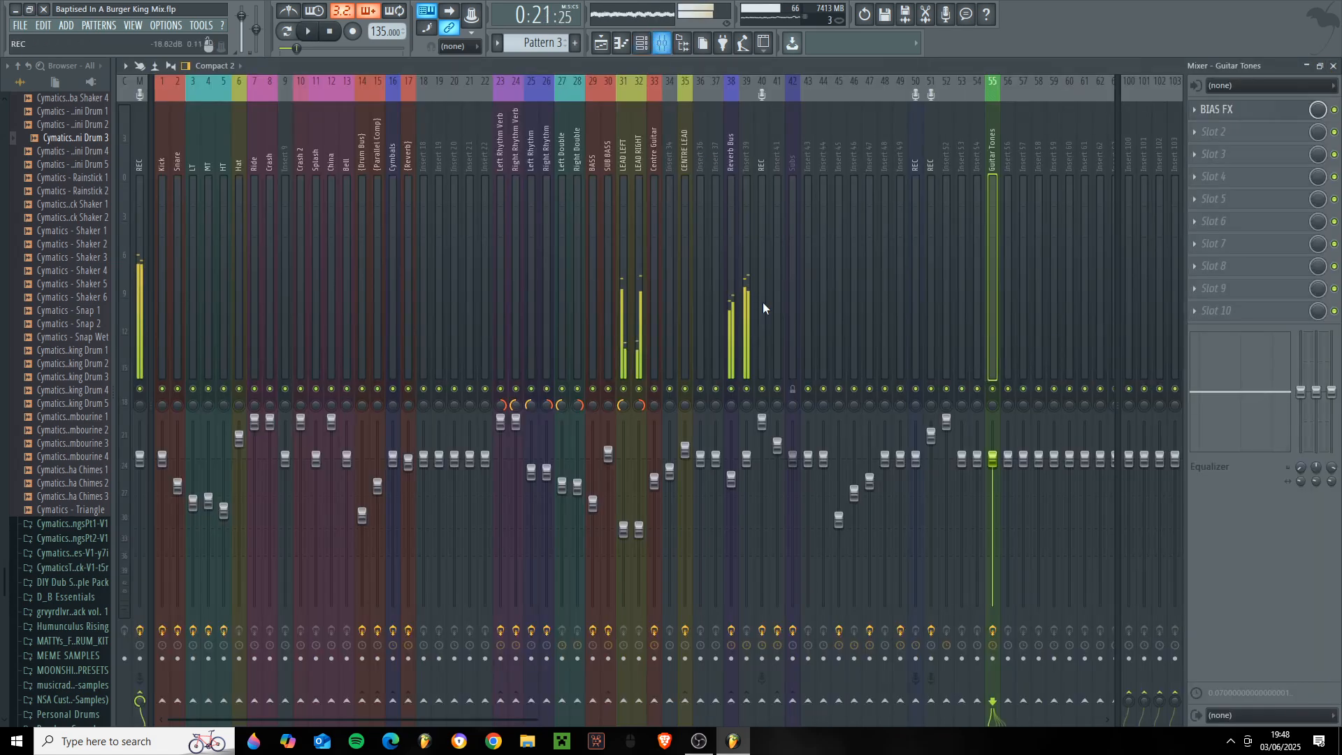
{"action": "left_click", "coordinate": [744, 292]}
{"action": "left_click", "coordinate": [653, 290]}
{"action": "left_click", "coordinate": [640, 285]}
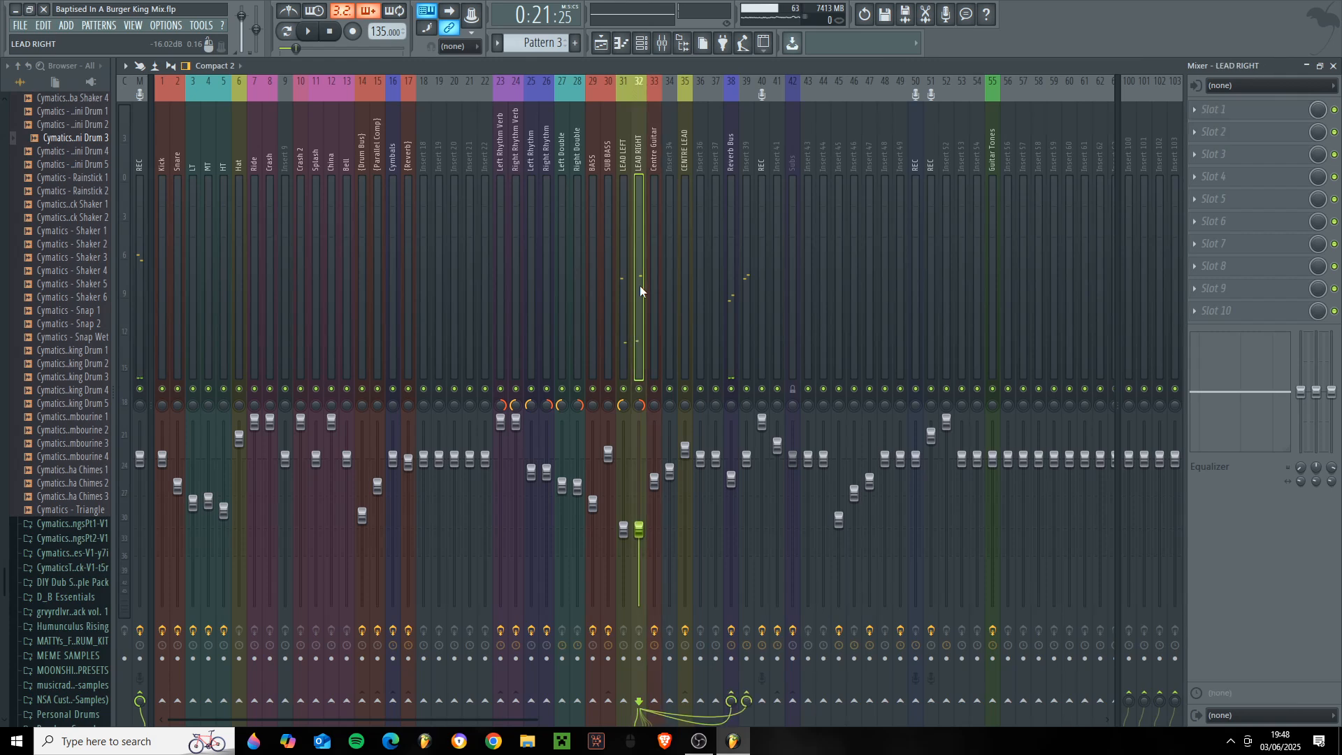
{"action": "key", "text": "space"}
{"action": "left_click", "coordinate": [731, 279]}
{"action": "key", "text": "space"}
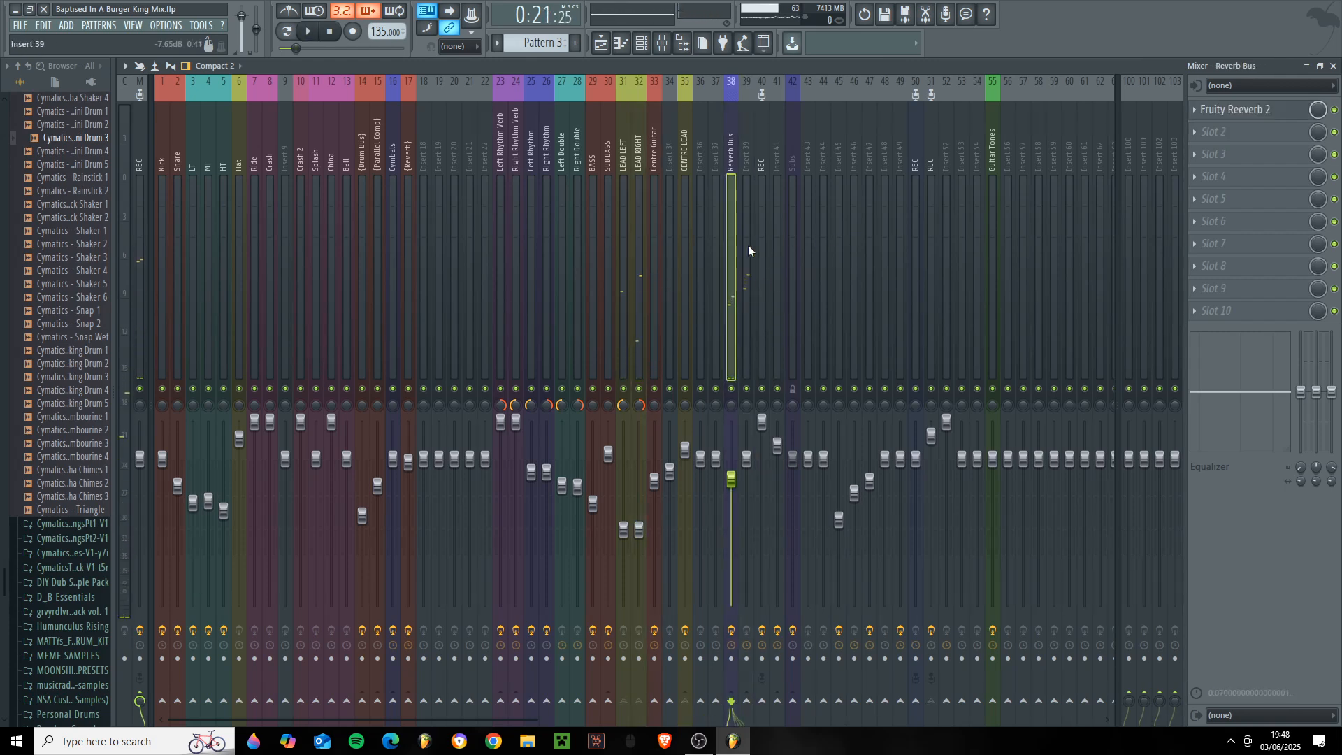
- Show how LEAD LEFT and LEAD RIGHT are routed to the Reverb Bus and Insert 39
{"action": "left_click", "coordinate": [636, 240]}
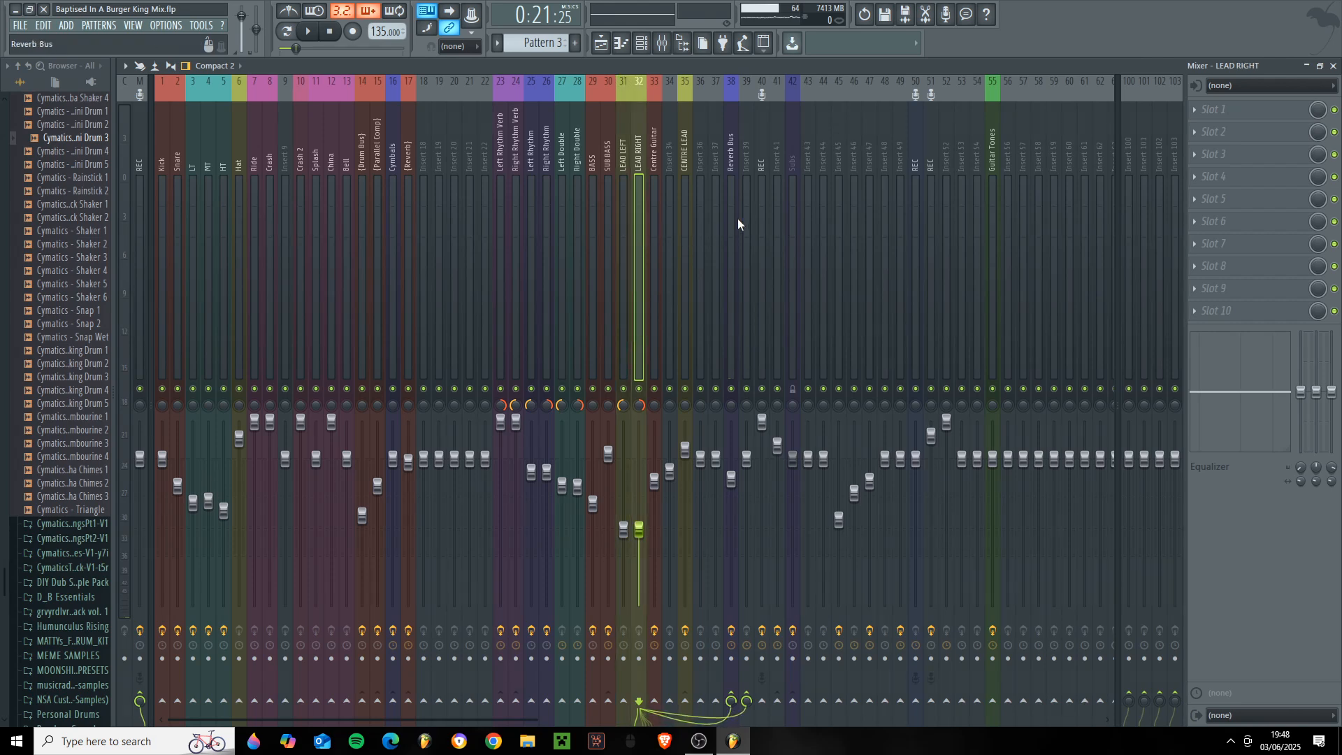
{"action": "left_click", "coordinate": [622, 150]}
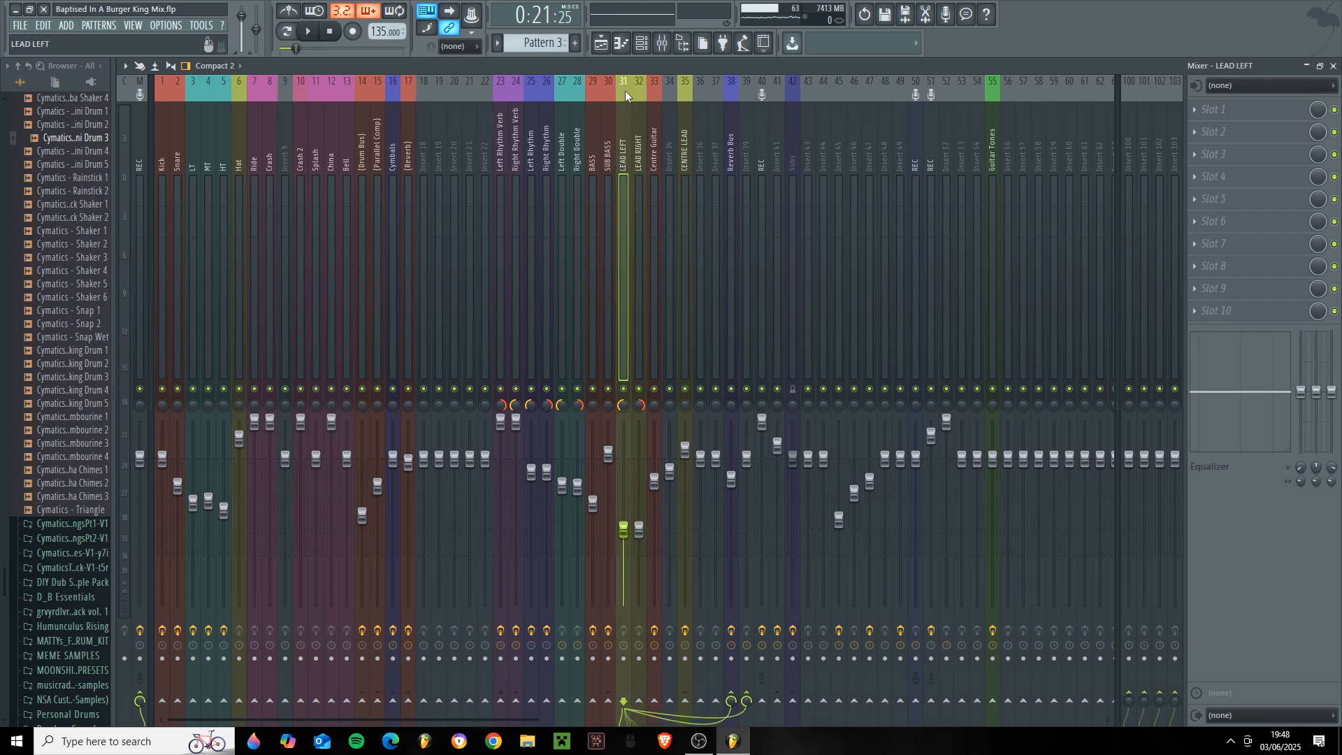
{"action": "left_click", "coordinate": [646, 238]}
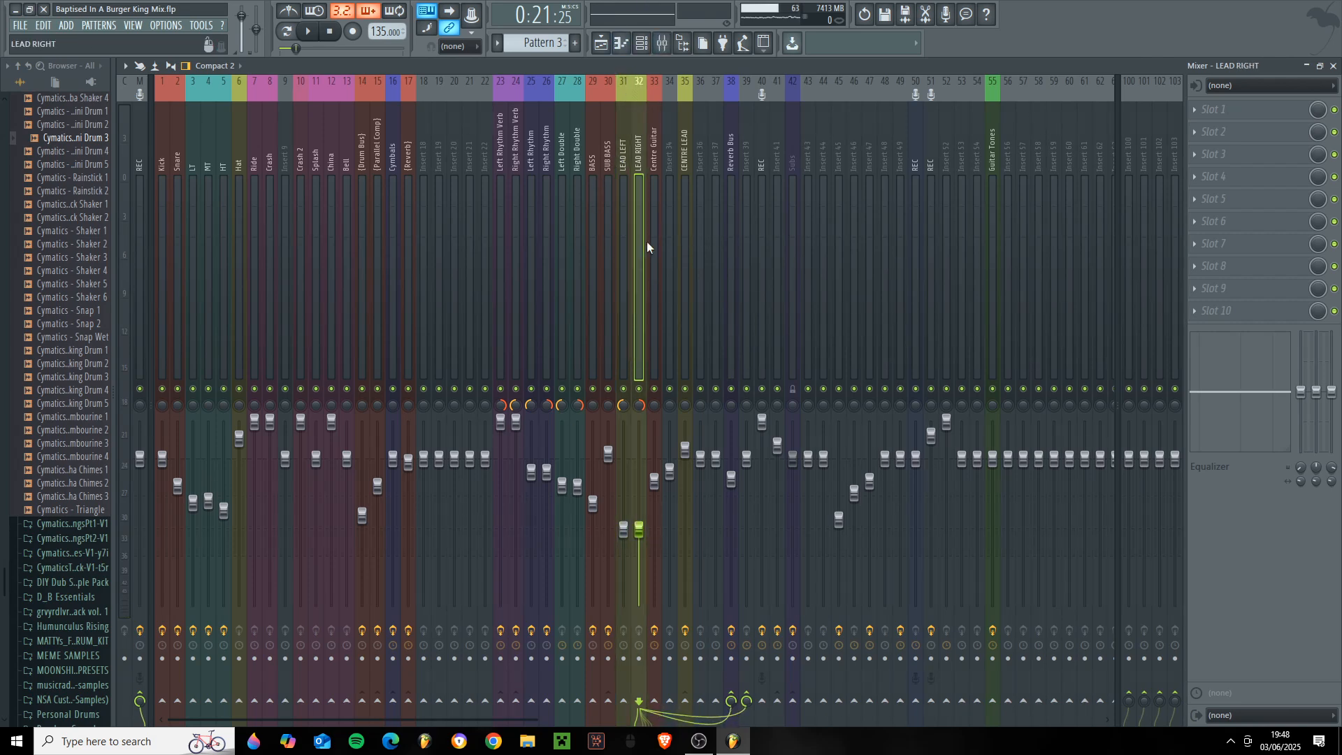
{"action": "left_click", "coordinate": [728, 178]}
{"action": "left_click", "coordinate": [745, 178]}
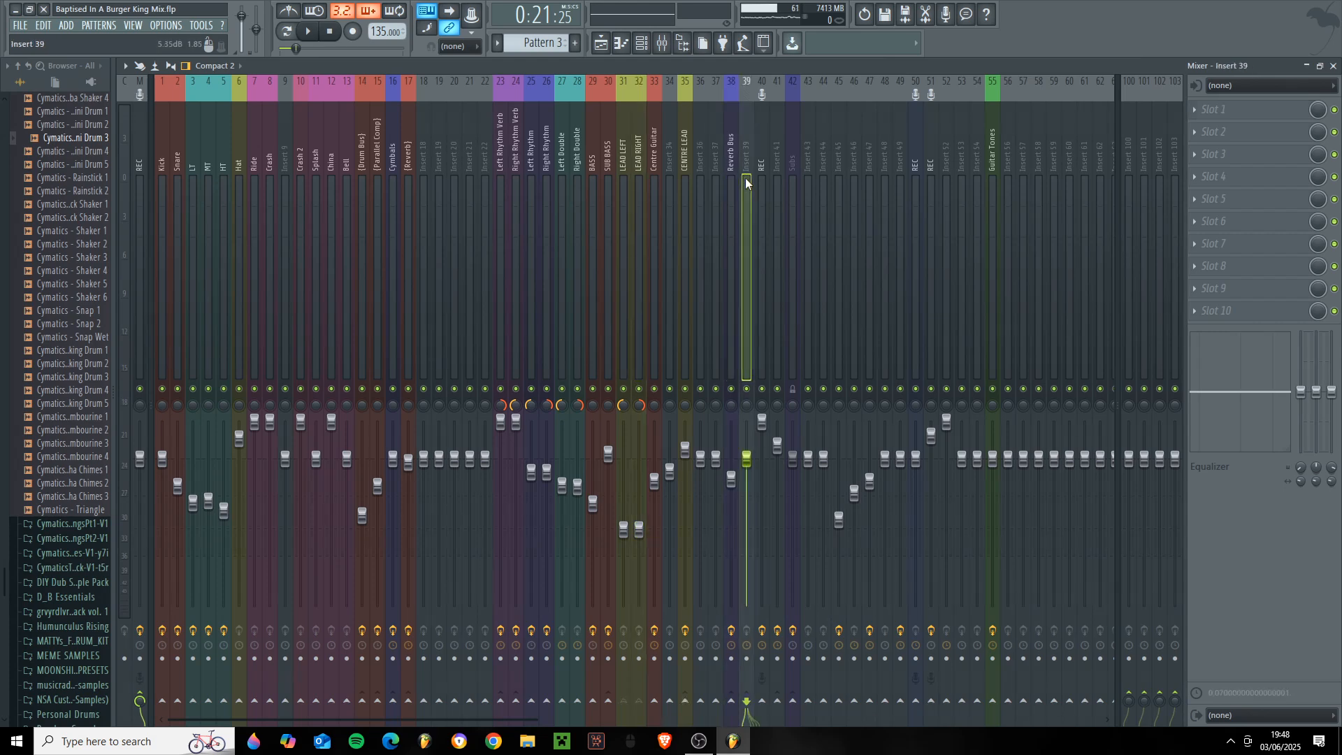
- Replay the extra guitars, review the LEAD RIGHT routing into Insert 39, and solo the Reverb Bus mixer track
{"action": "key", "text": "space"}
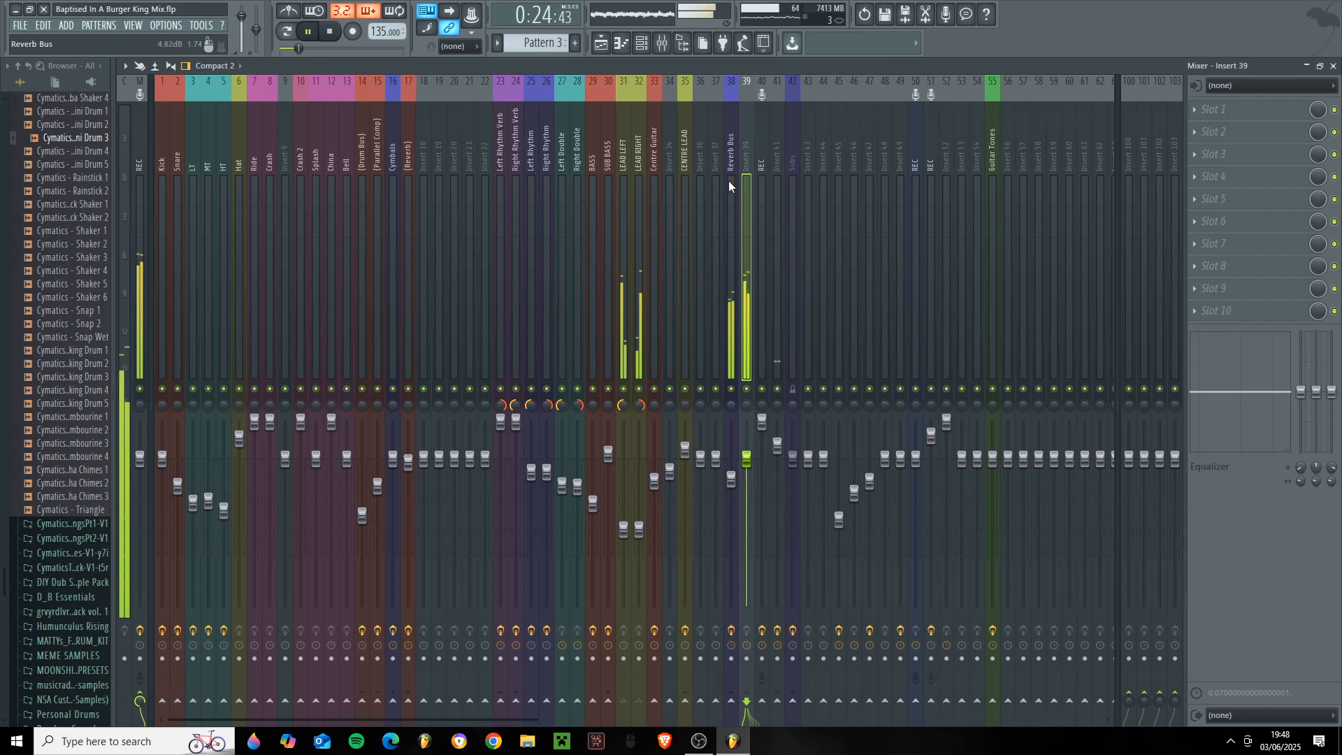
{"action": "key", "text": "space"}
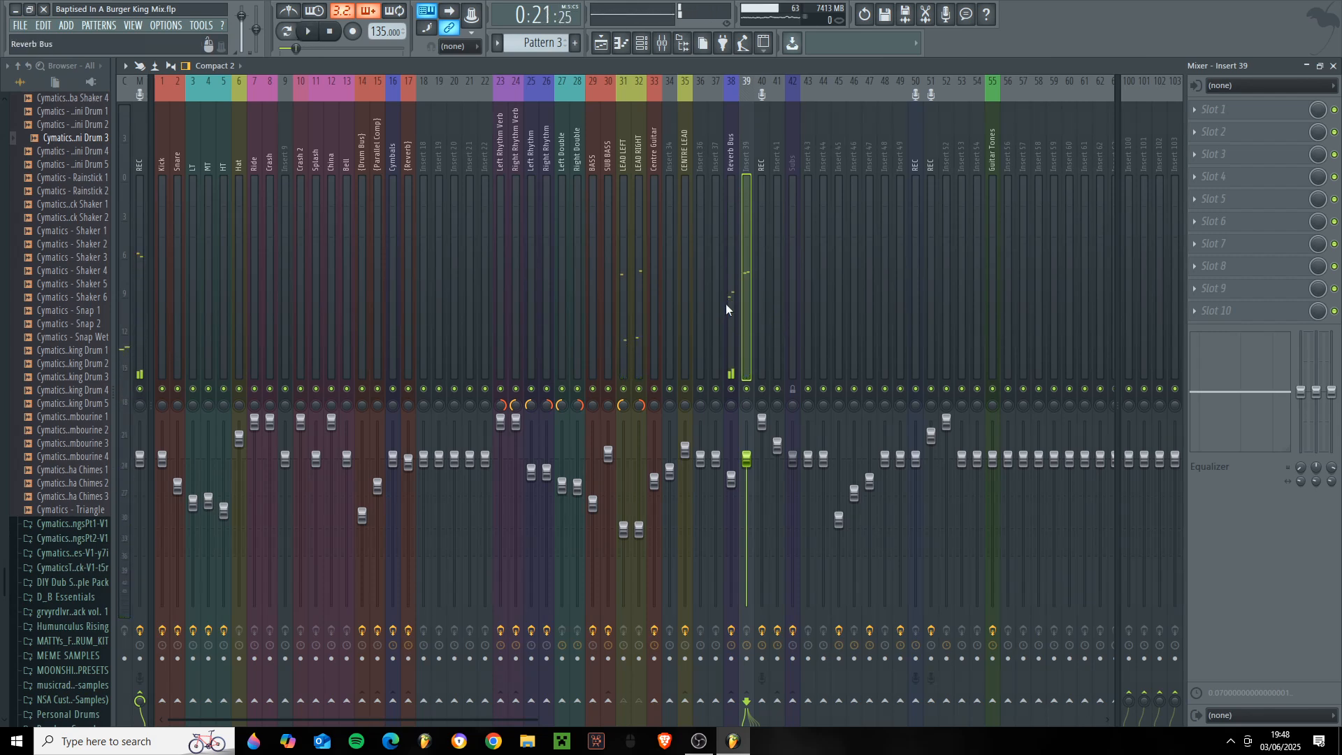
{"action": "left_click", "coordinate": [731, 252]}
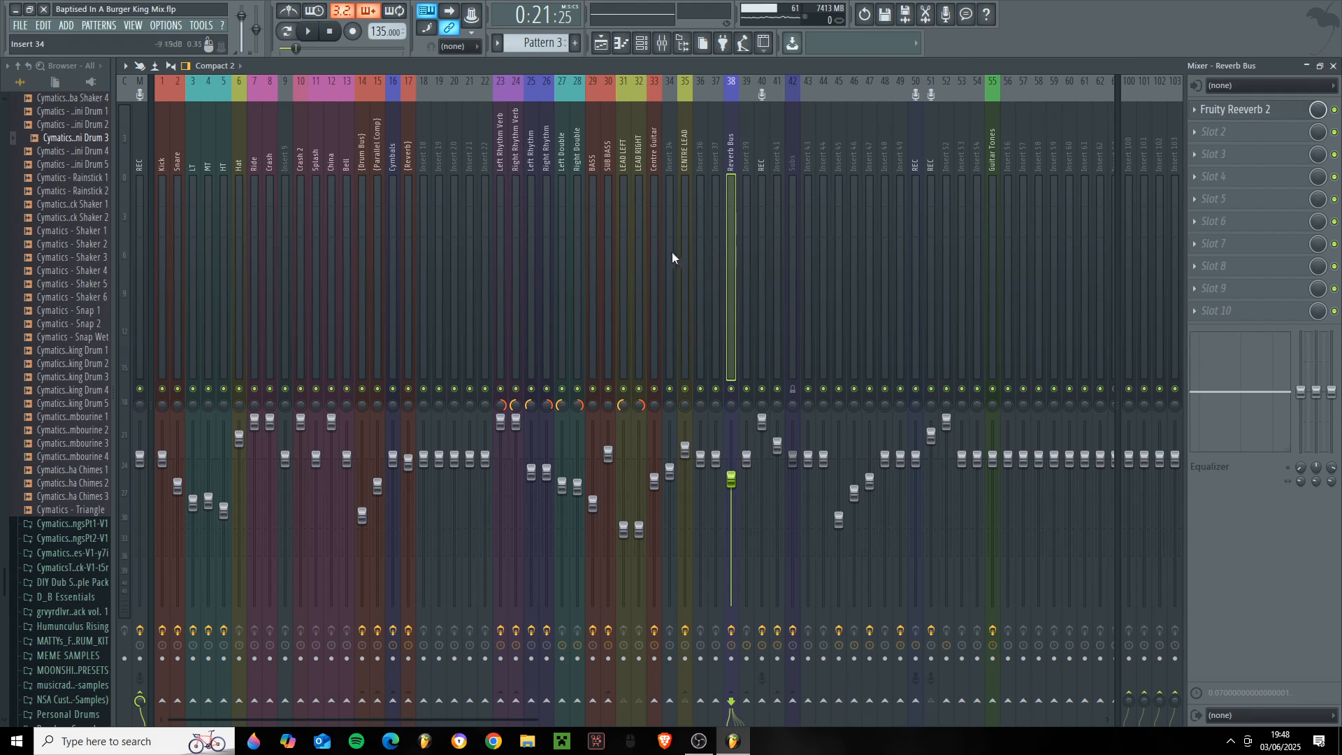
{"action": "left_click", "coordinate": [636, 204]}
{"action": "left_click", "coordinate": [749, 200]}
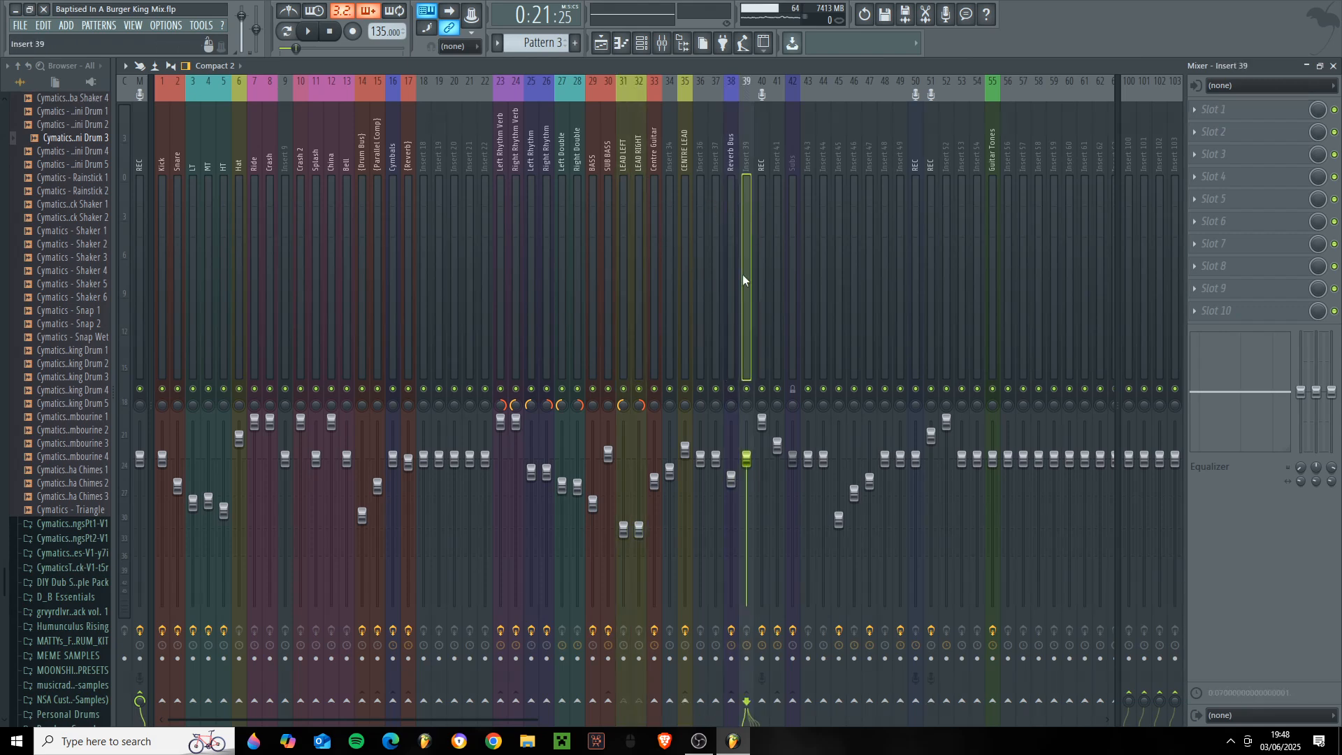
{"action": "left_click", "coordinate": [732, 339]}
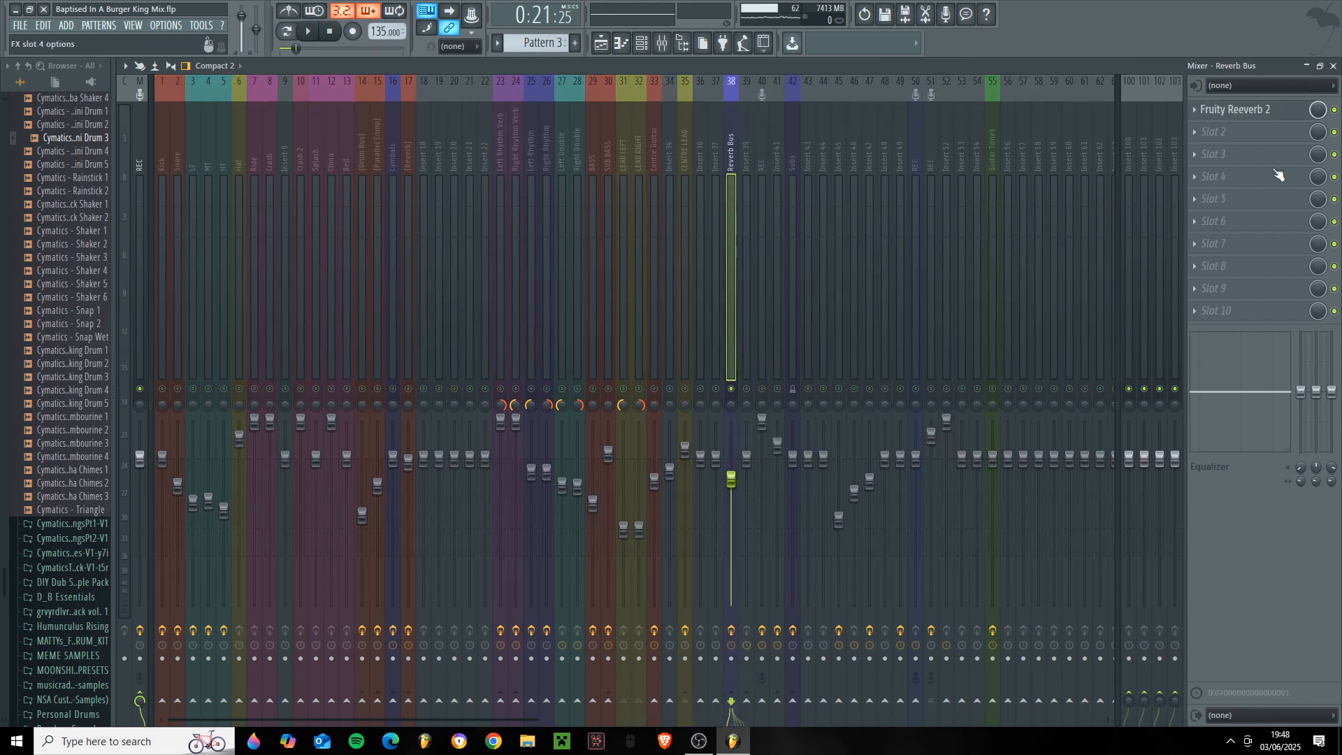
- Return to the playlist, unsolo the EXTRA GUITAR tracks, and bring more of the arrangement into view
{"action": "left_click", "coordinate": [1334, 67]}
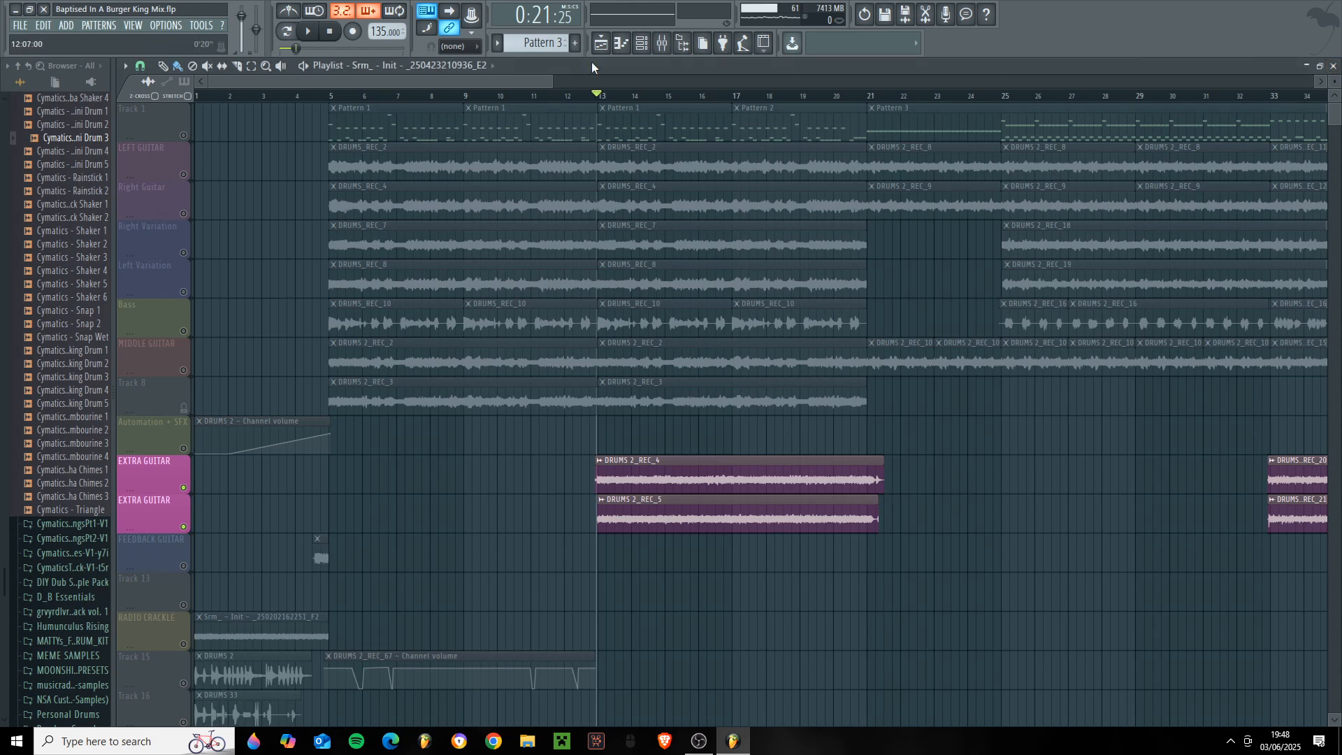
{"action": "right_click", "coordinate": [184, 213]}
{"action": "right_click", "coordinate": [184, 213]}
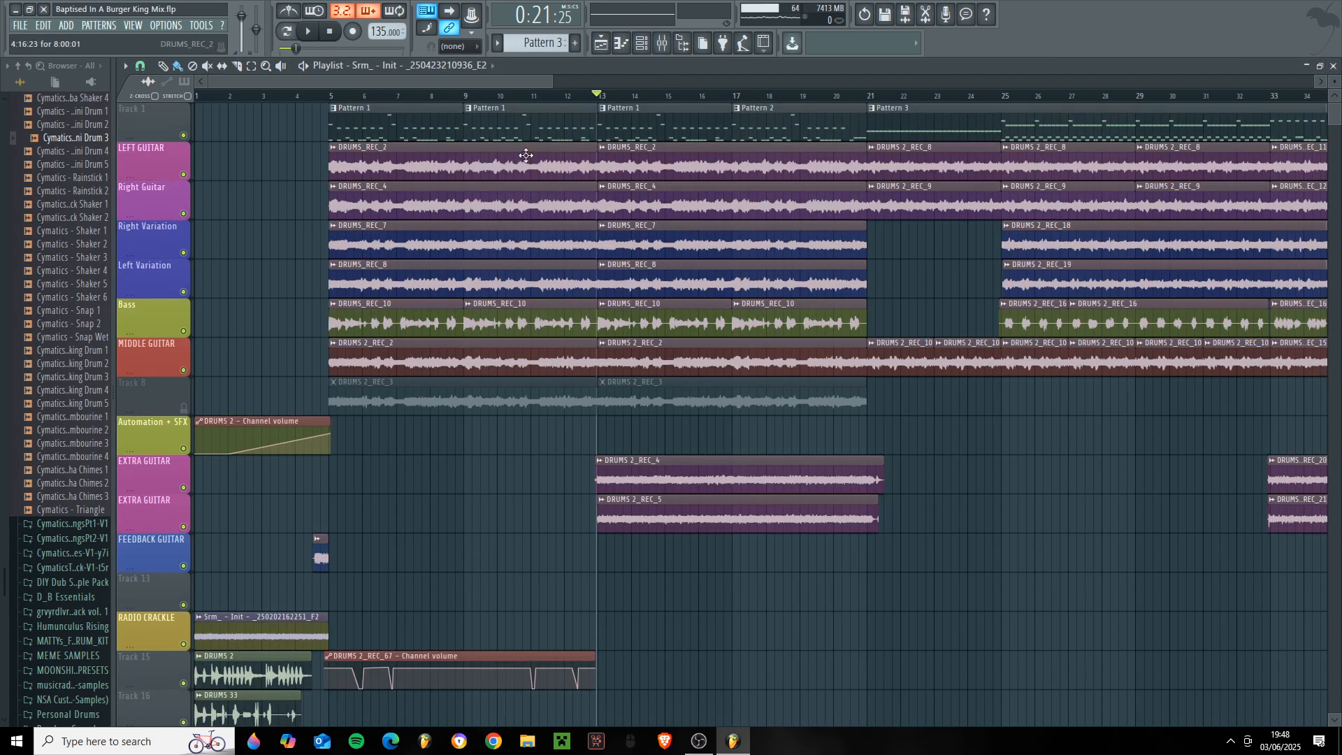
{"action": "scroll", "coordinate": [562, 97], "scroll_direction": "down", "scroll_amount": 5}
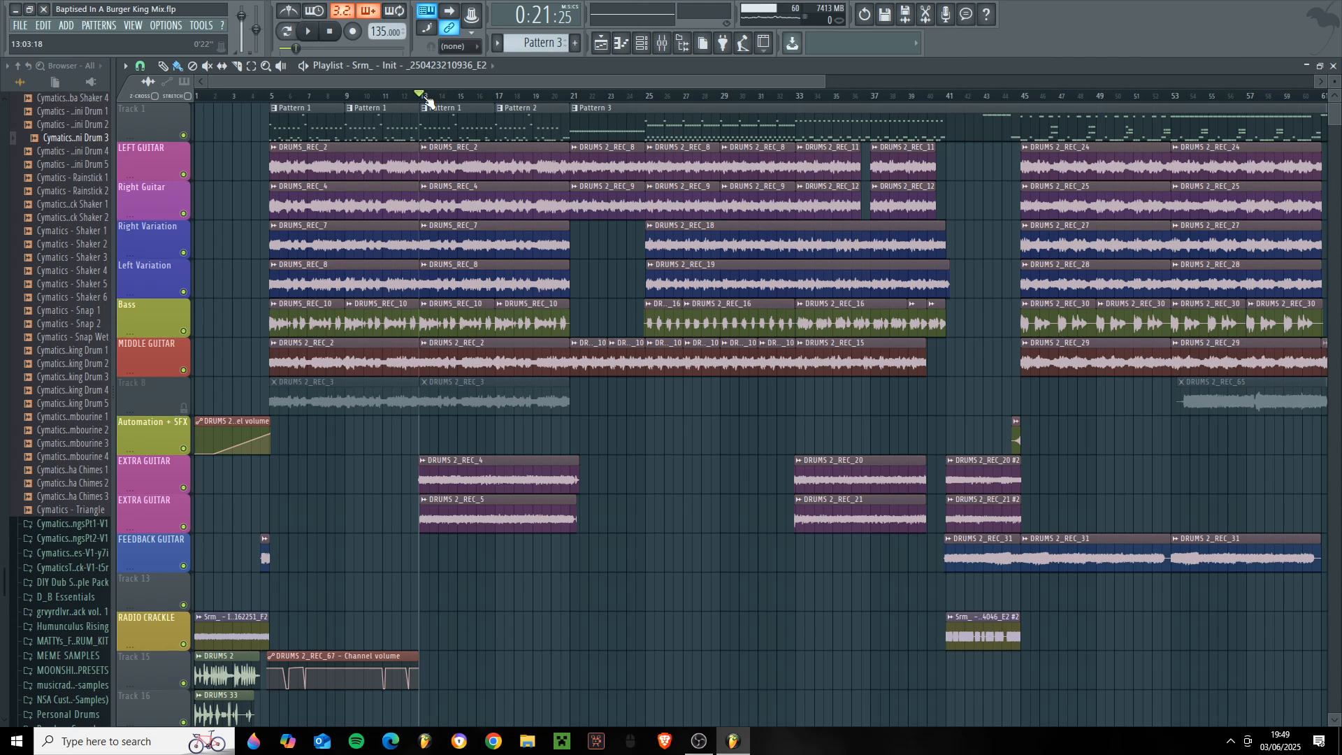
- Solo both EXTRA GUITAR tracks, play them from around bar 33, move the playhead to bar 41, and glance at the mixer
{"action": "left_click_drag", "start_coordinate": [823, 81], "coordinate": [1146, 102]}
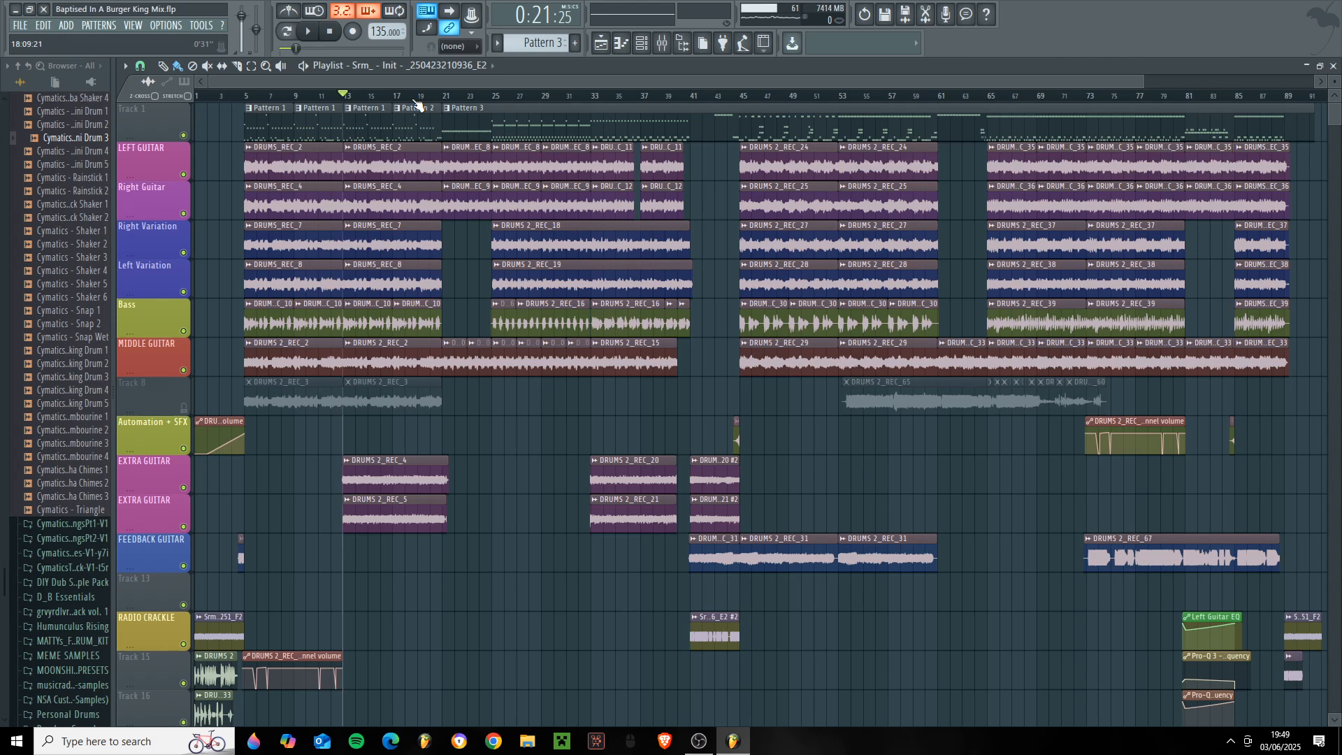
{"action": "left_click", "coordinate": [184, 488], "text": "ctrl"}
{"action": "left_click", "coordinate": [184, 527]}
{"action": "key", "text": "space"}
{"action": "left_click", "coordinate": [599, 96]}
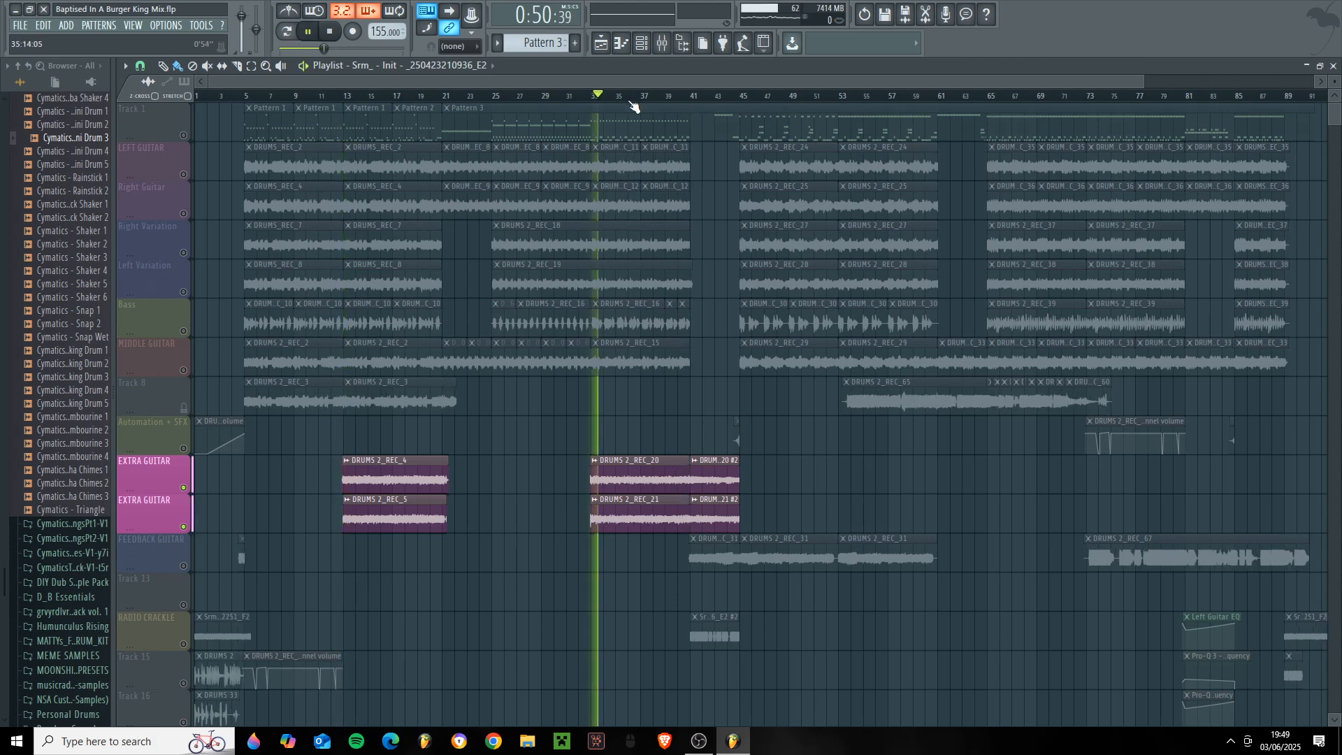
{"action": "left_click", "coordinate": [692, 96]}
{"action": "left_click", "coordinate": [662, 43]}
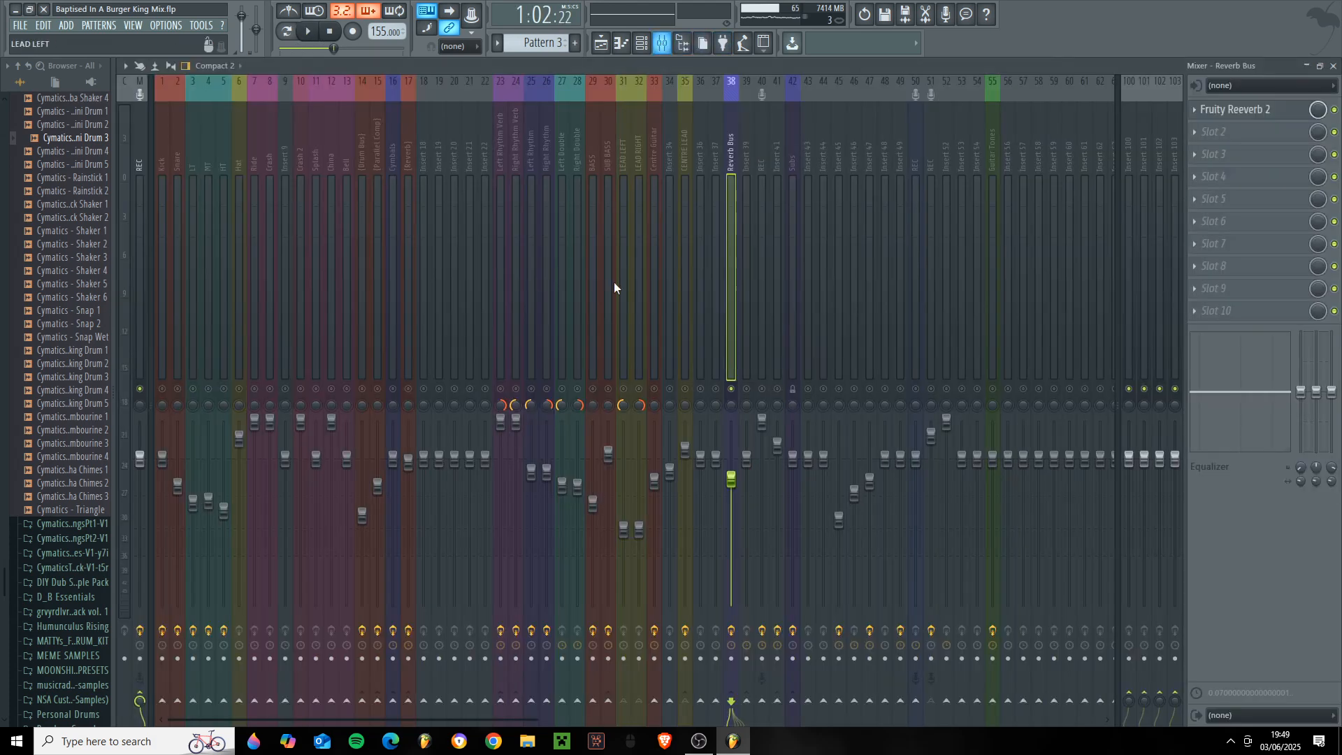
{"action": "left_click", "coordinate": [1333, 66]}
{"action": "left_click", "coordinate": [887, 633]}
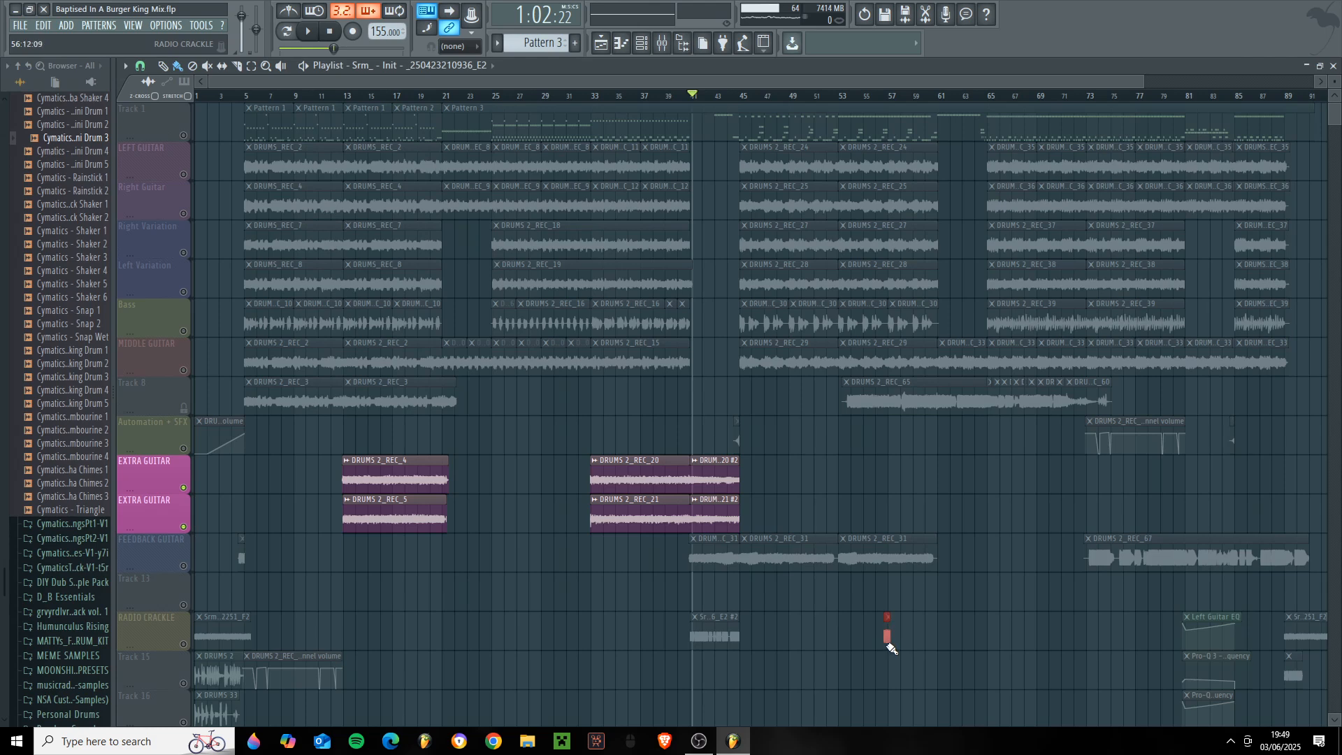
{"action": "right_click", "coordinate": [887, 633]}
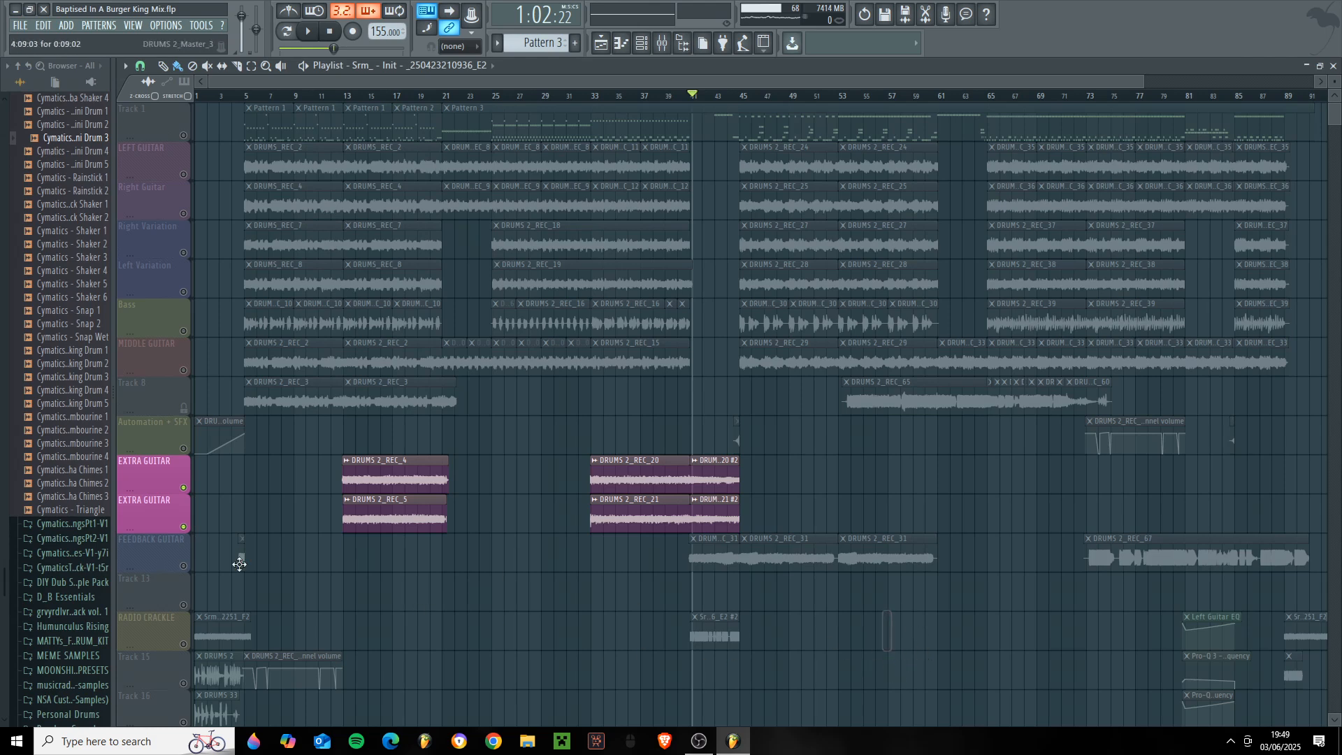
- Solo the FEEDBACK GUITAR track and play it from around bar 41, checking its signal on the CENTRE LEAD mixer track
{"action": "left_click", "coordinate": [186, 564]}
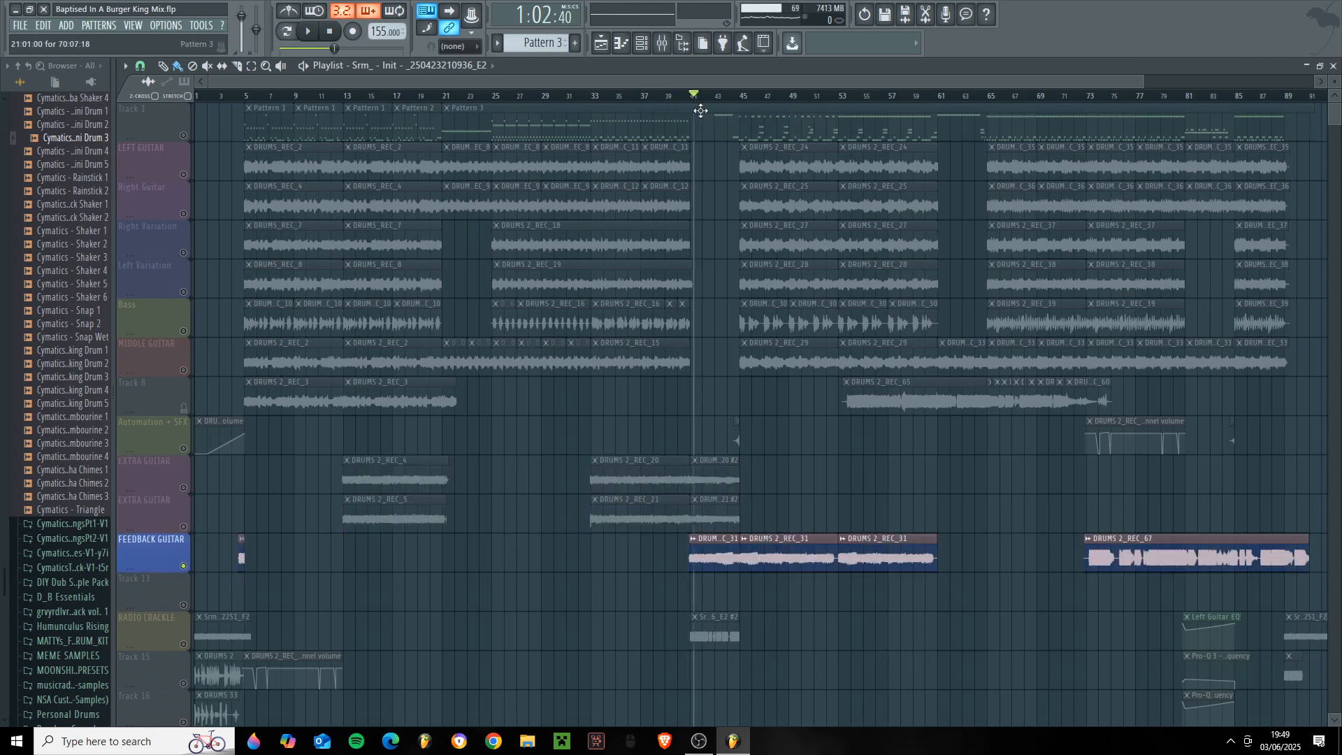
{"action": "left_click", "coordinate": [664, 44]}
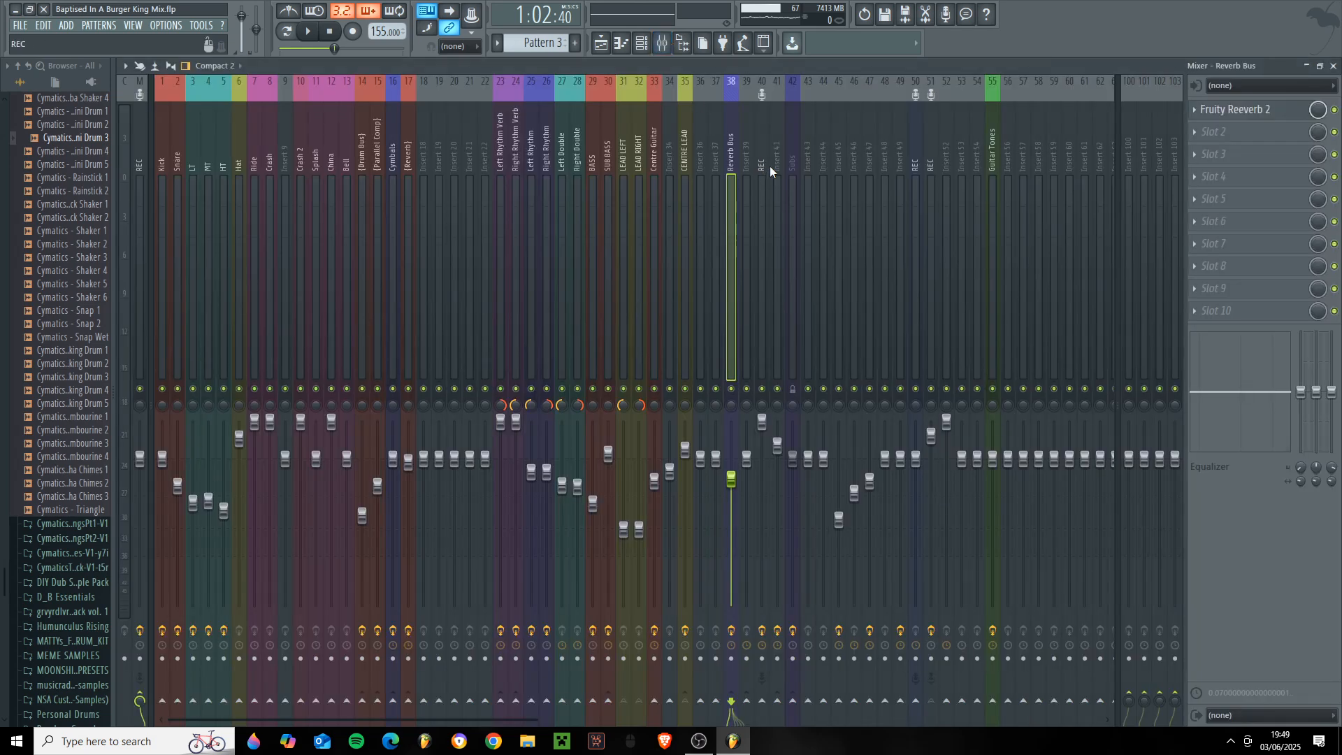
{"action": "left_click", "coordinate": [683, 176]}
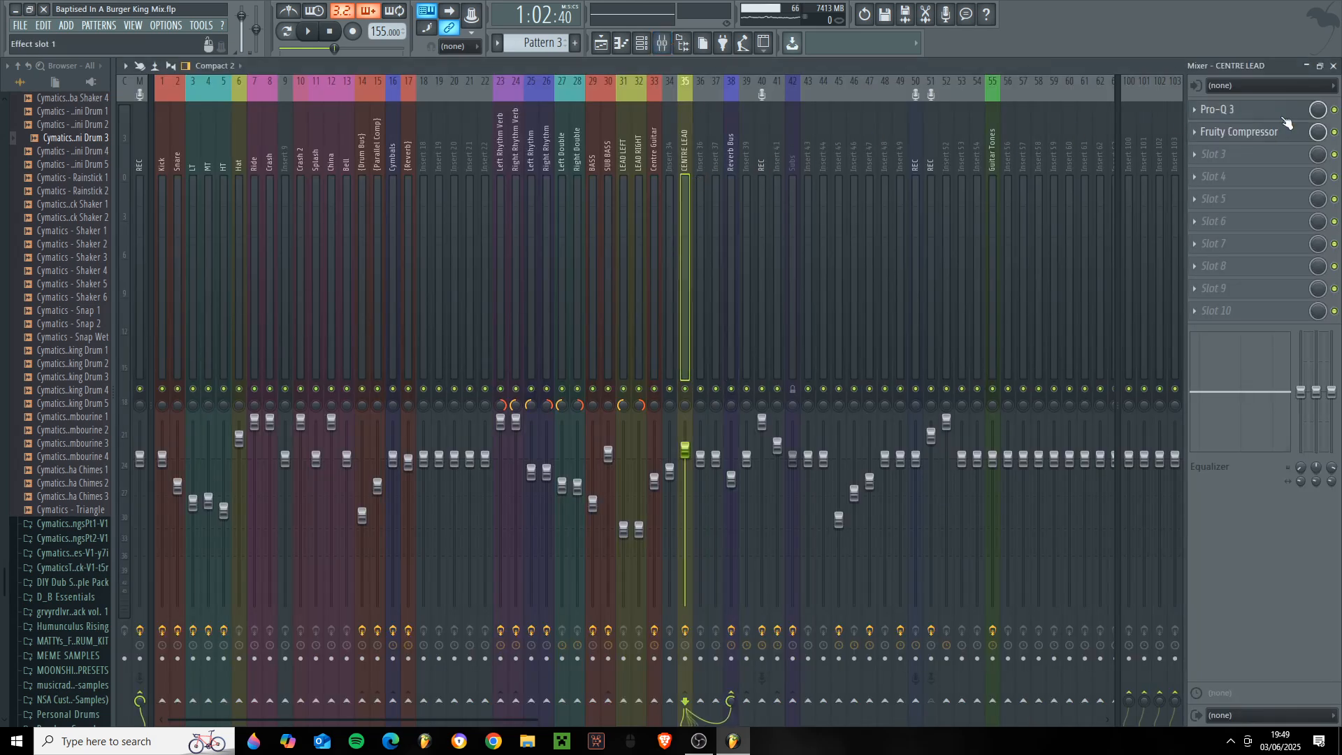
{"action": "left_click", "coordinate": [1333, 65]}
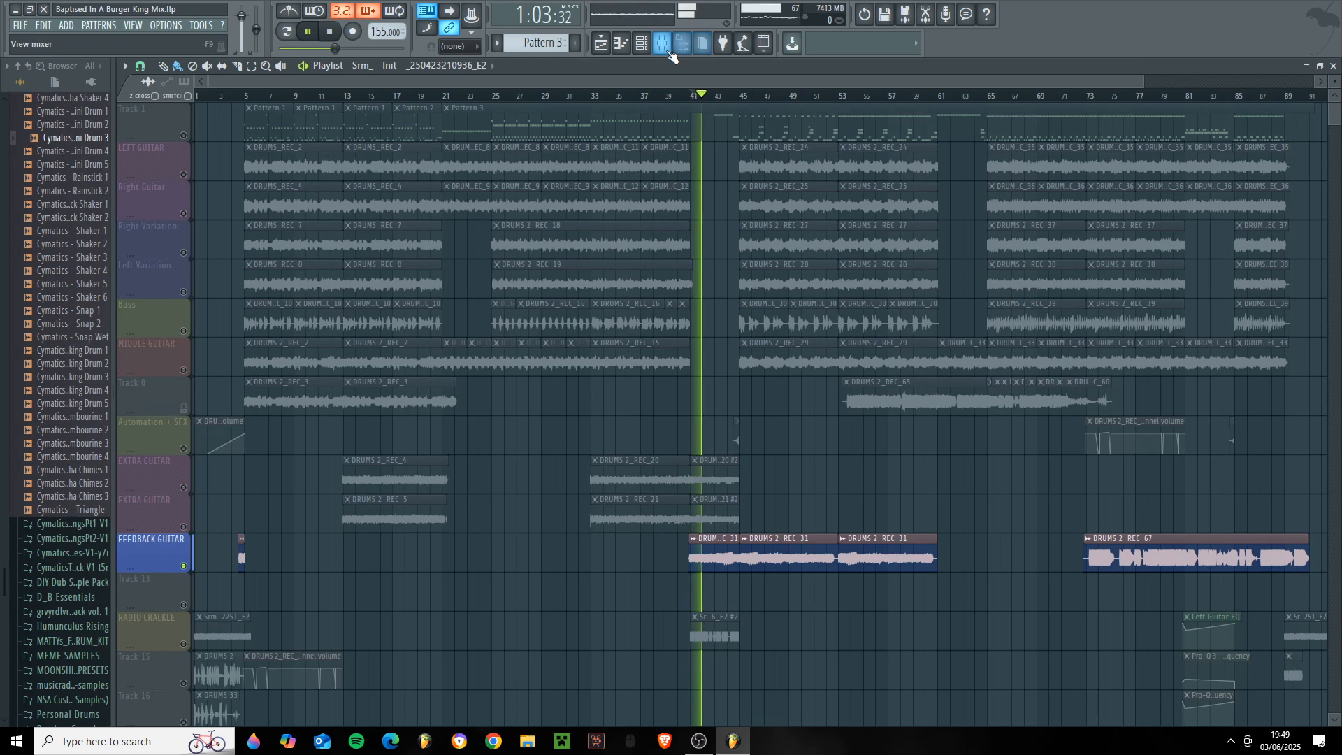
{"action": "key", "text": "F9"}
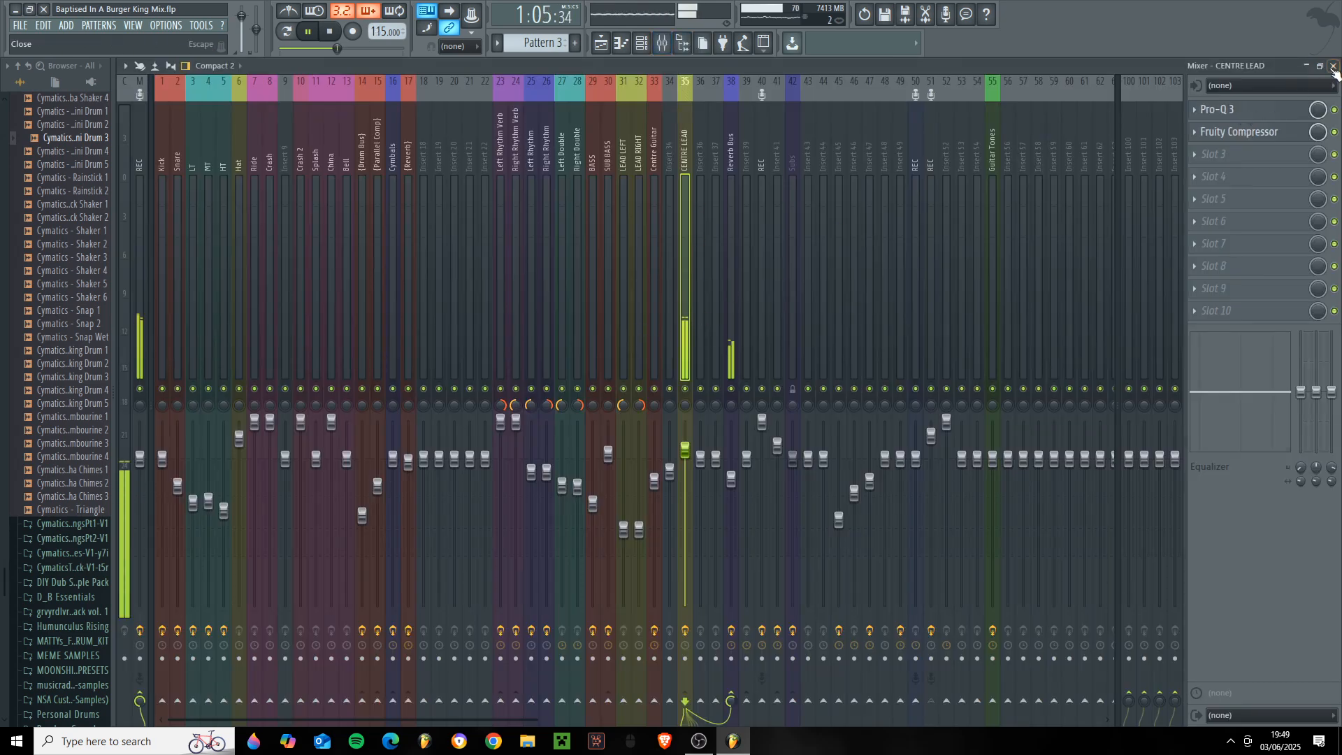
{"action": "key", "text": "F9"}
{"action": "key", "text": "space"}
- Enable the Automation + SFX track alongside the feedback guitar and play from just before bar 73 with the mixer in view
{"action": "left_click_drag", "start_coordinate": [636, 83], "coordinate": [799, 90]}
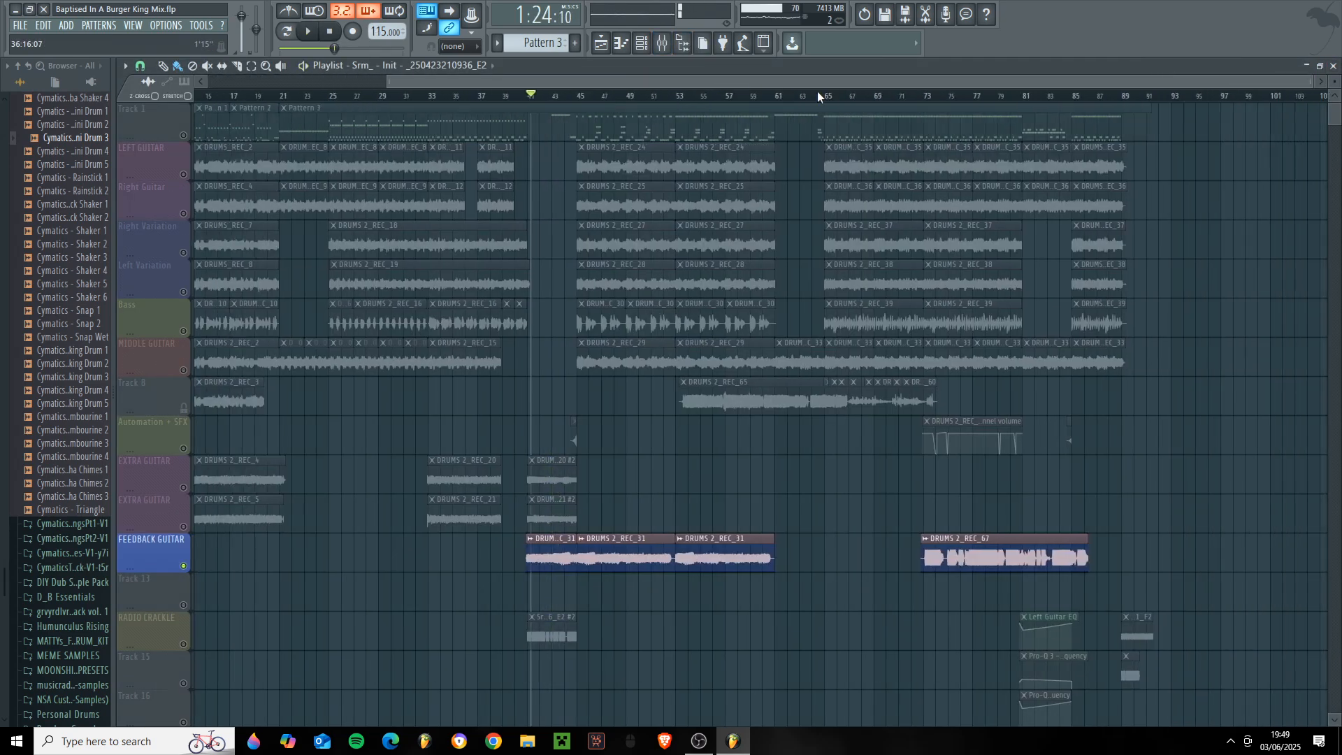
{"action": "left_click", "coordinate": [789, 97]}
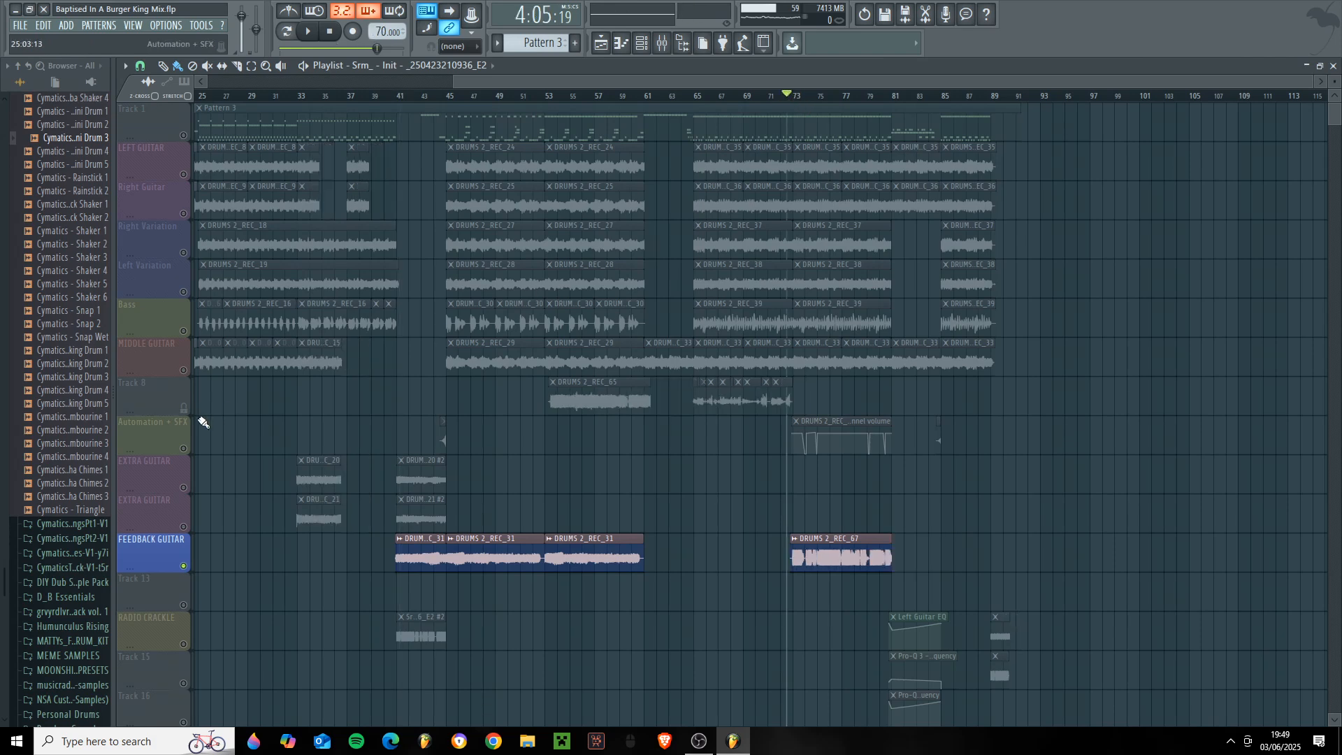
{"action": "left_click", "coordinate": [195, 450]}
{"action": "key", "text": "space"}
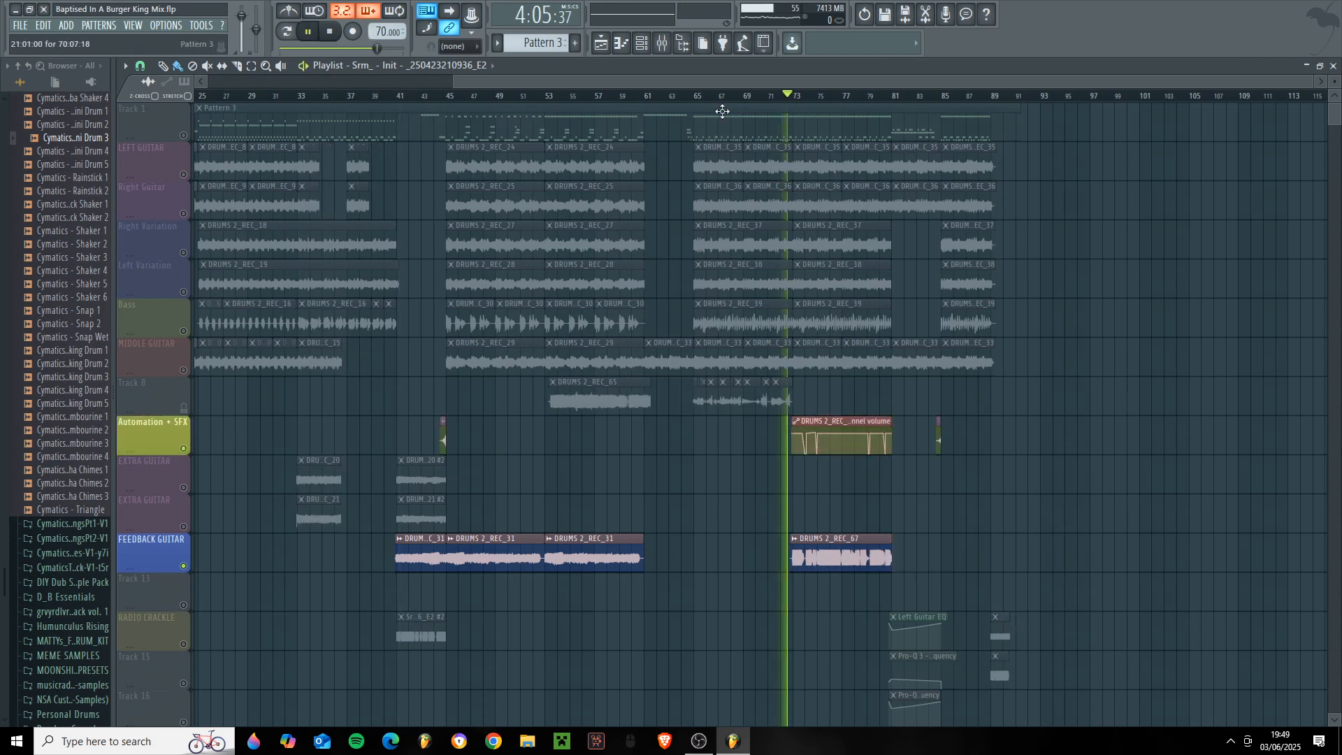
{"action": "key", "text": "F9"}
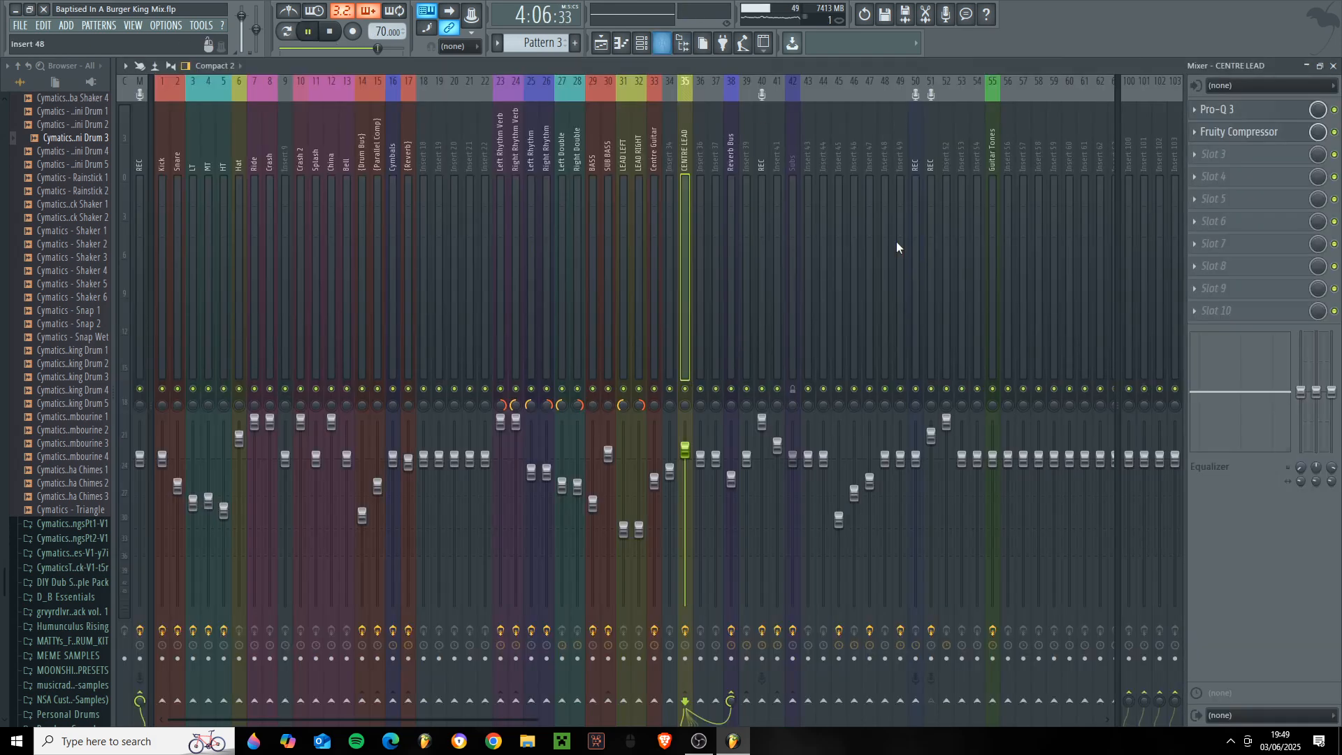
- Stop playback and inspect the BIAS FX pedal chain on the Guitar Tones mixer track
{"action": "left_click", "coordinate": [993, 209]}
{"action": "key", "text": "space"}
{"action": "left_click", "coordinate": [1219, 110]}
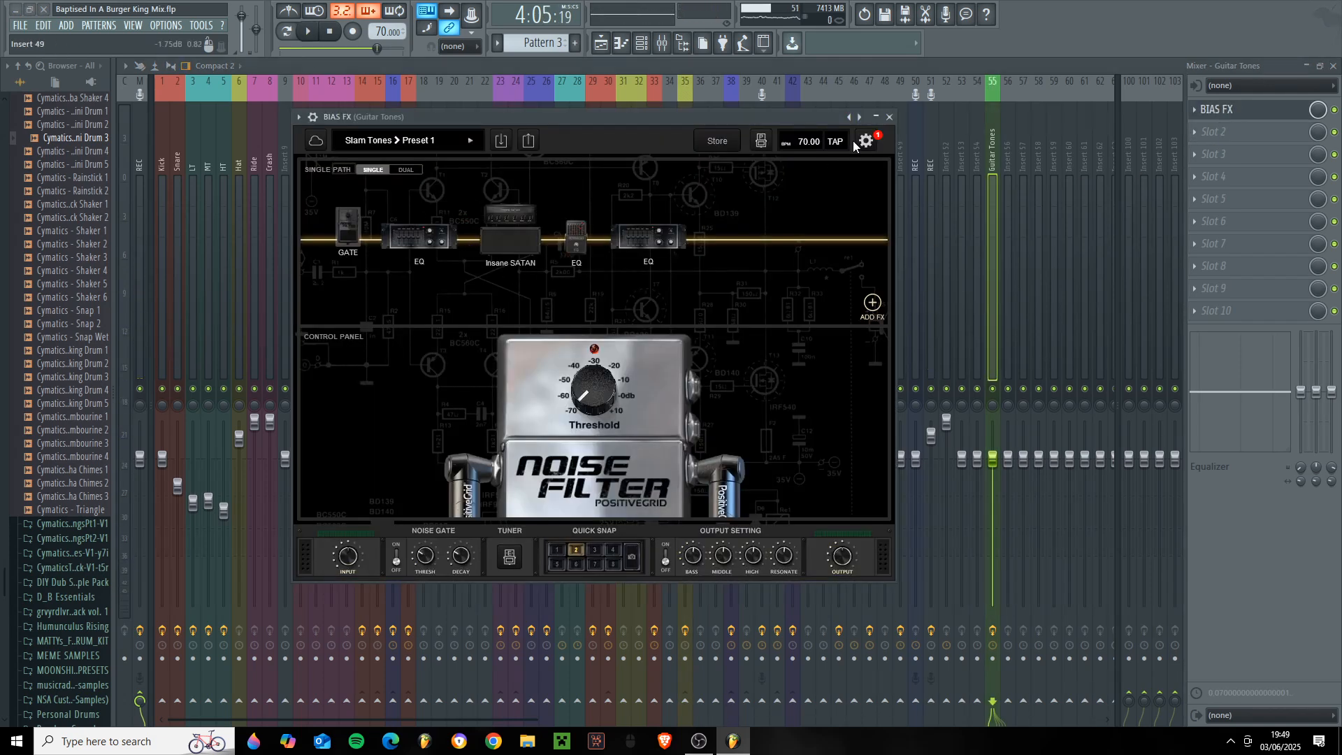
{"action": "left_click", "coordinate": [889, 117]}
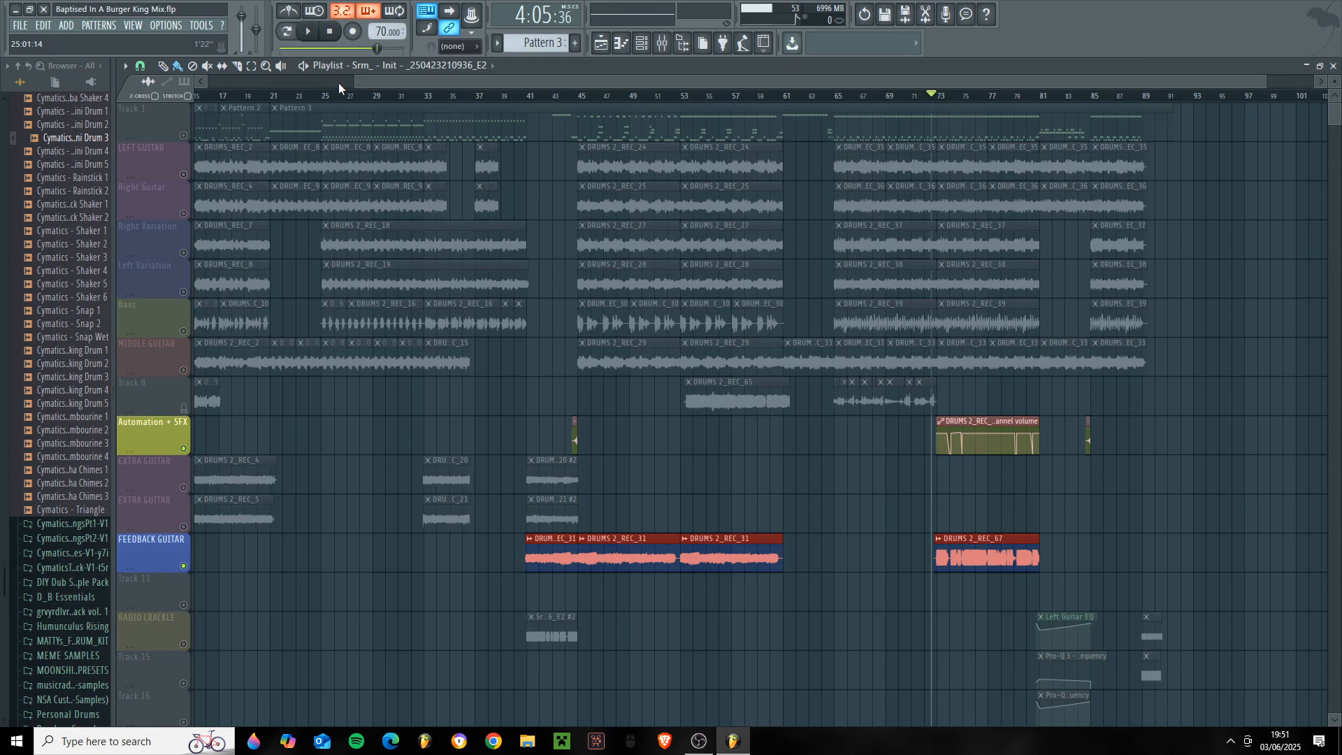
- Find the feedback guitar clip around bar 73 and examine the Pro-Q 3 curve on the CENTRE LEAD mixer track
{"action": "scroll", "coordinate": [338, 83], "scroll_direction": "left", "scroll_amount": 5}
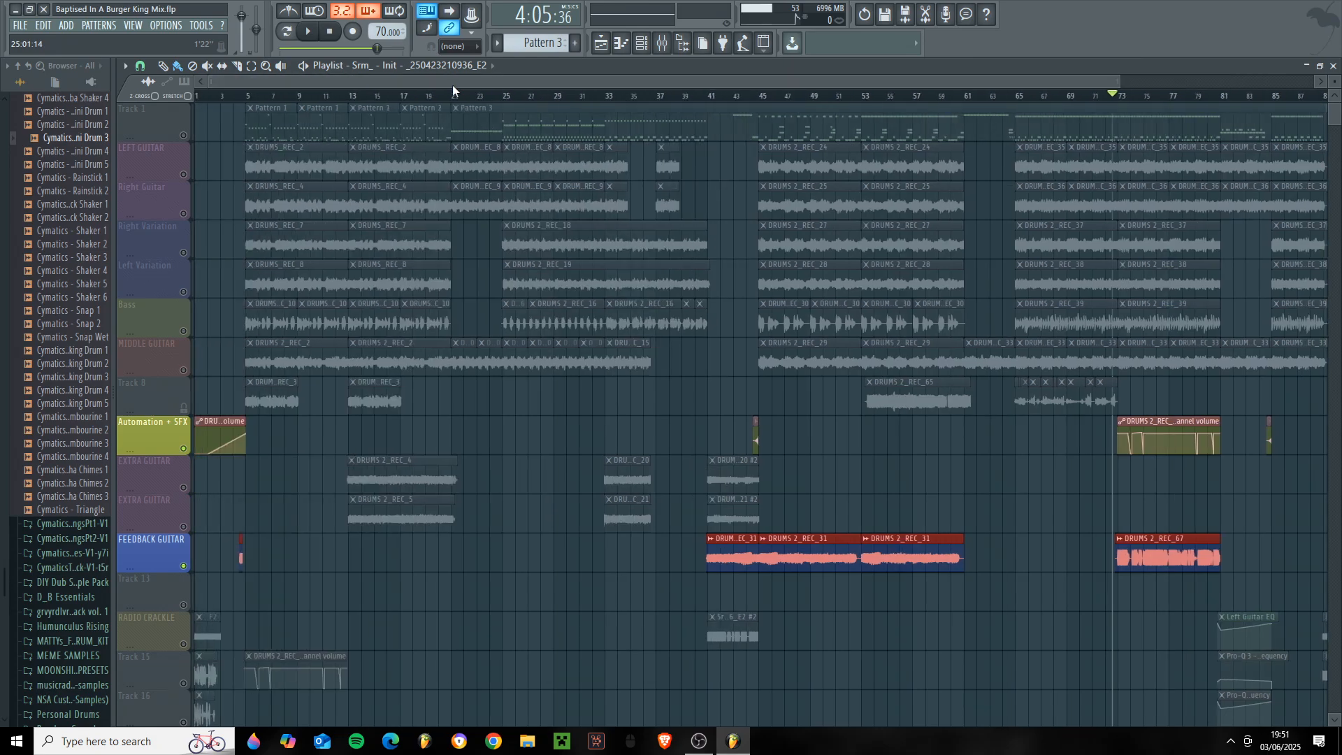
{"action": "left_click_drag", "start_coordinate": [214, 82], "coordinate": [857, 186]}
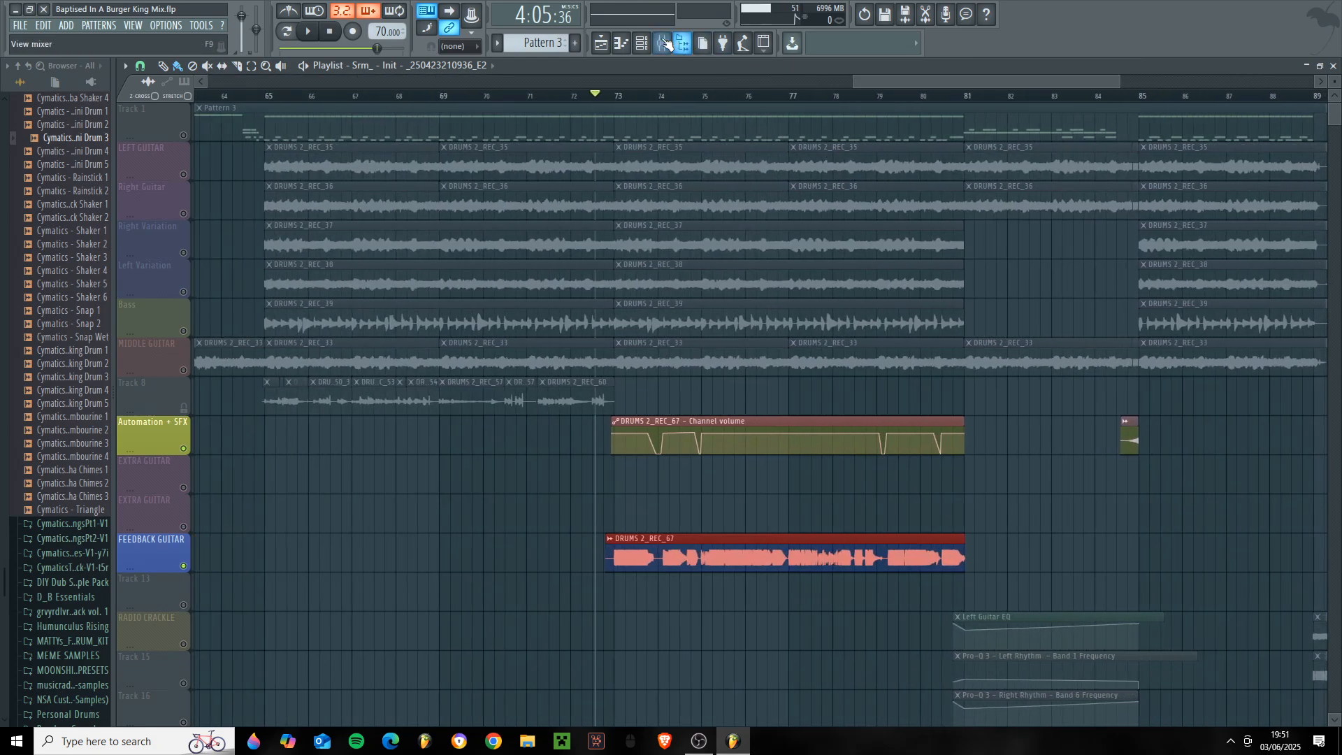
{"action": "left_click", "coordinate": [663, 44]}
{"action": "left_click", "coordinate": [684, 161]}
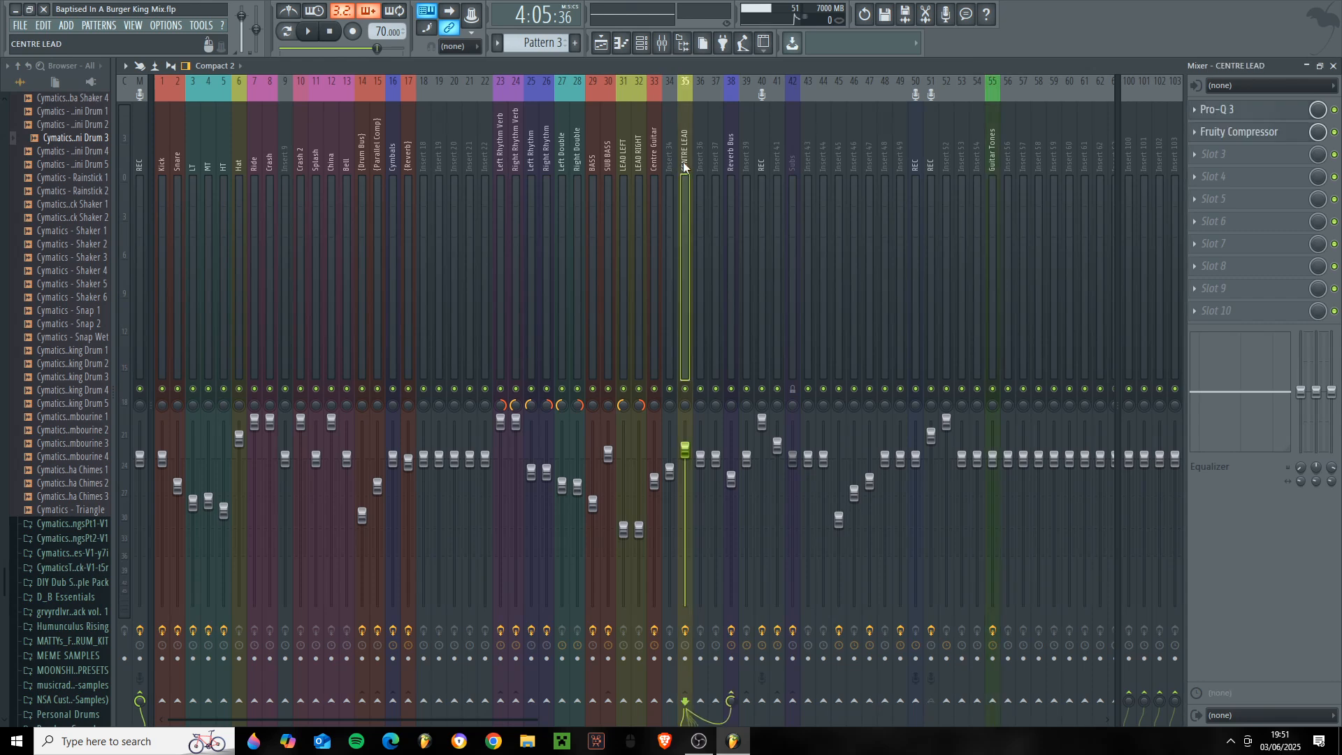
{"action": "left_click", "coordinate": [1251, 110]}
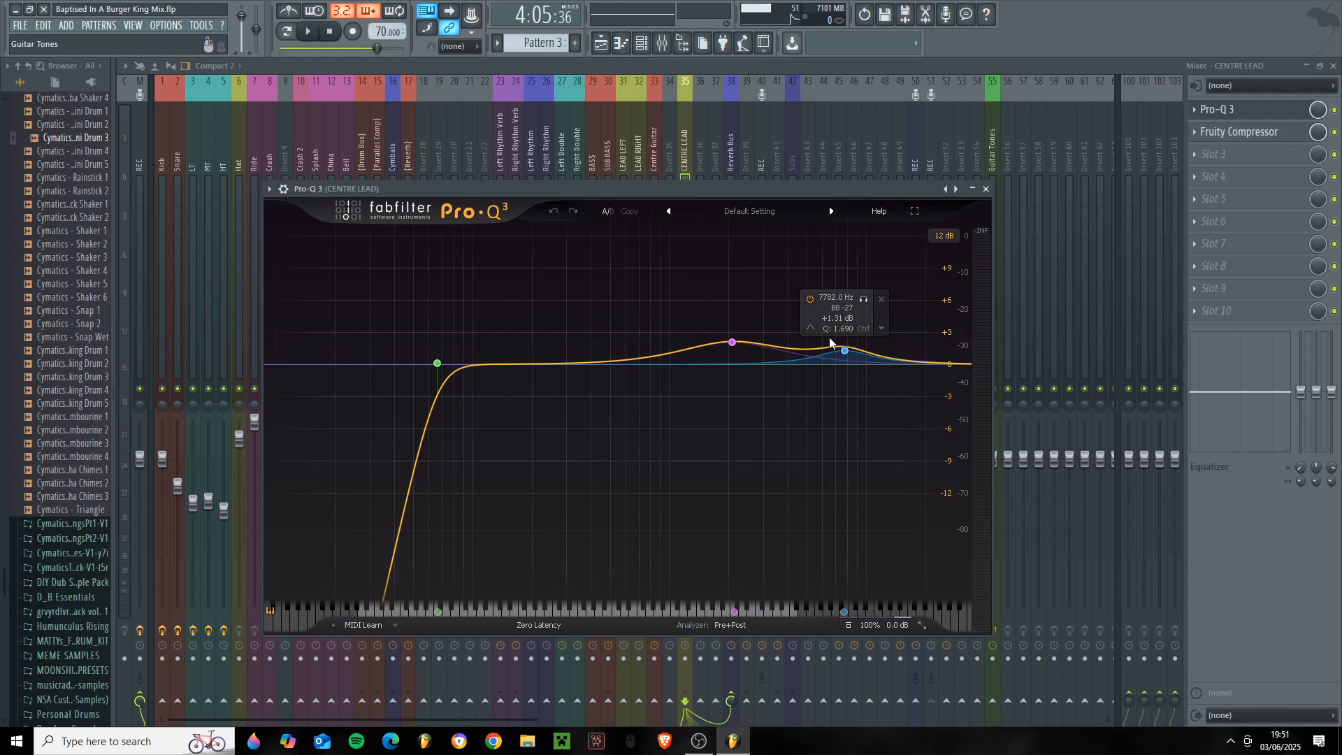
{"action": "left_click", "coordinate": [987, 190]}
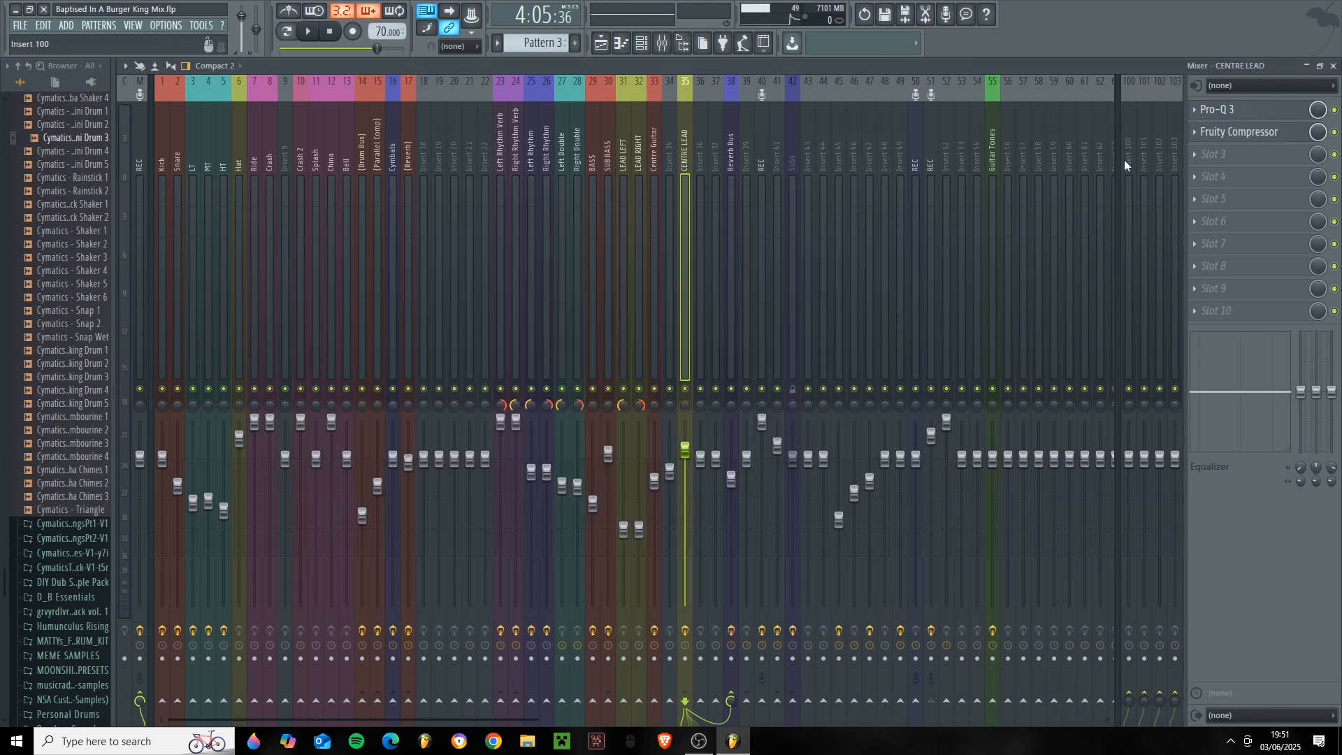
- Review the Fruity Compressor settings on CENTRE LEAD and return to the playlist
{"action": "left_click", "coordinate": [1231, 135]}
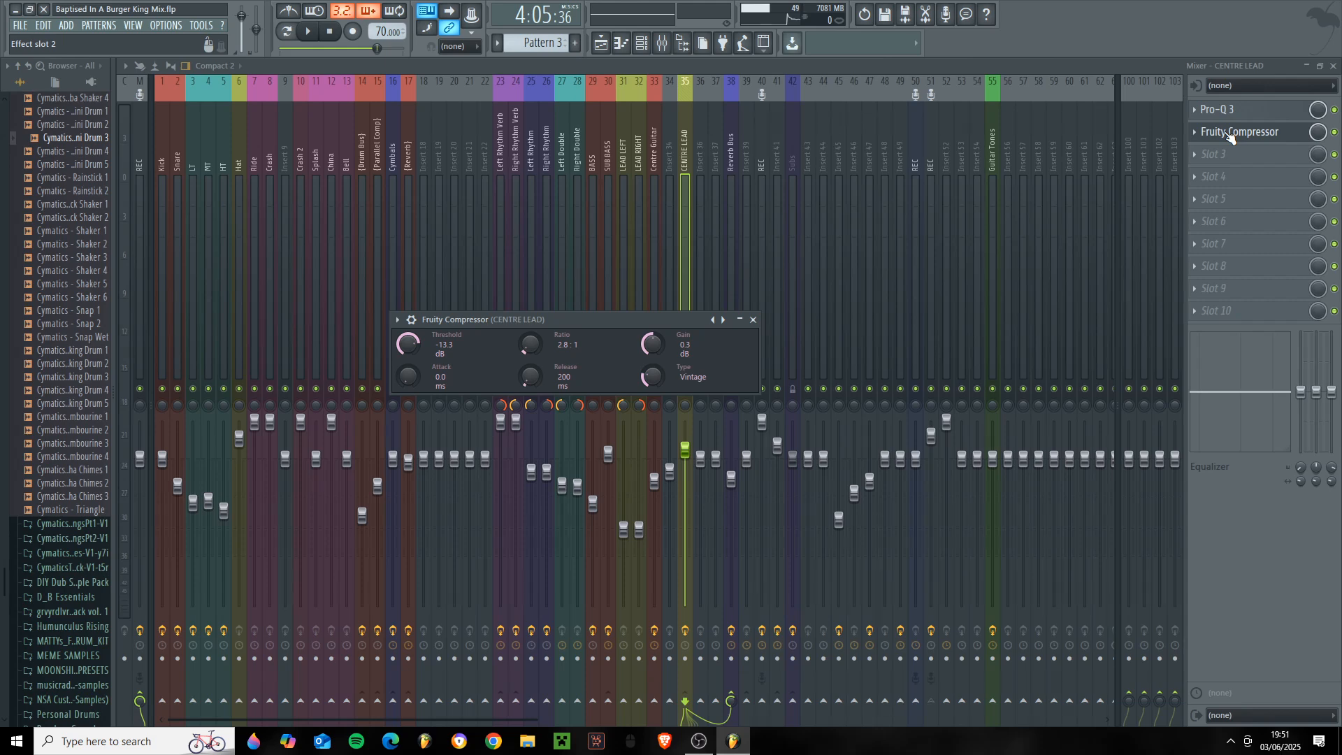
{"action": "left_click_drag", "start_coordinate": [557, 319], "coordinate": [606, 286]}
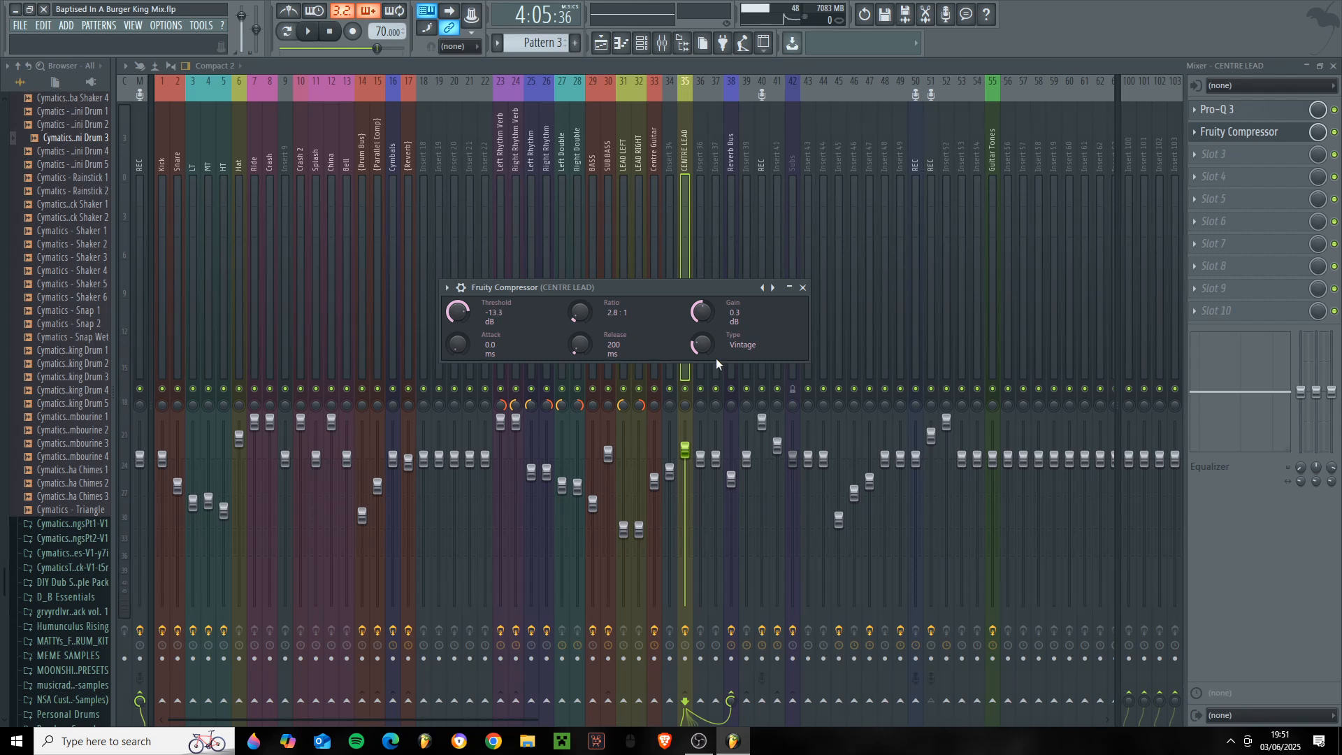
{"action": "left_click_drag", "start_coordinate": [659, 292], "coordinate": [730, 286]}
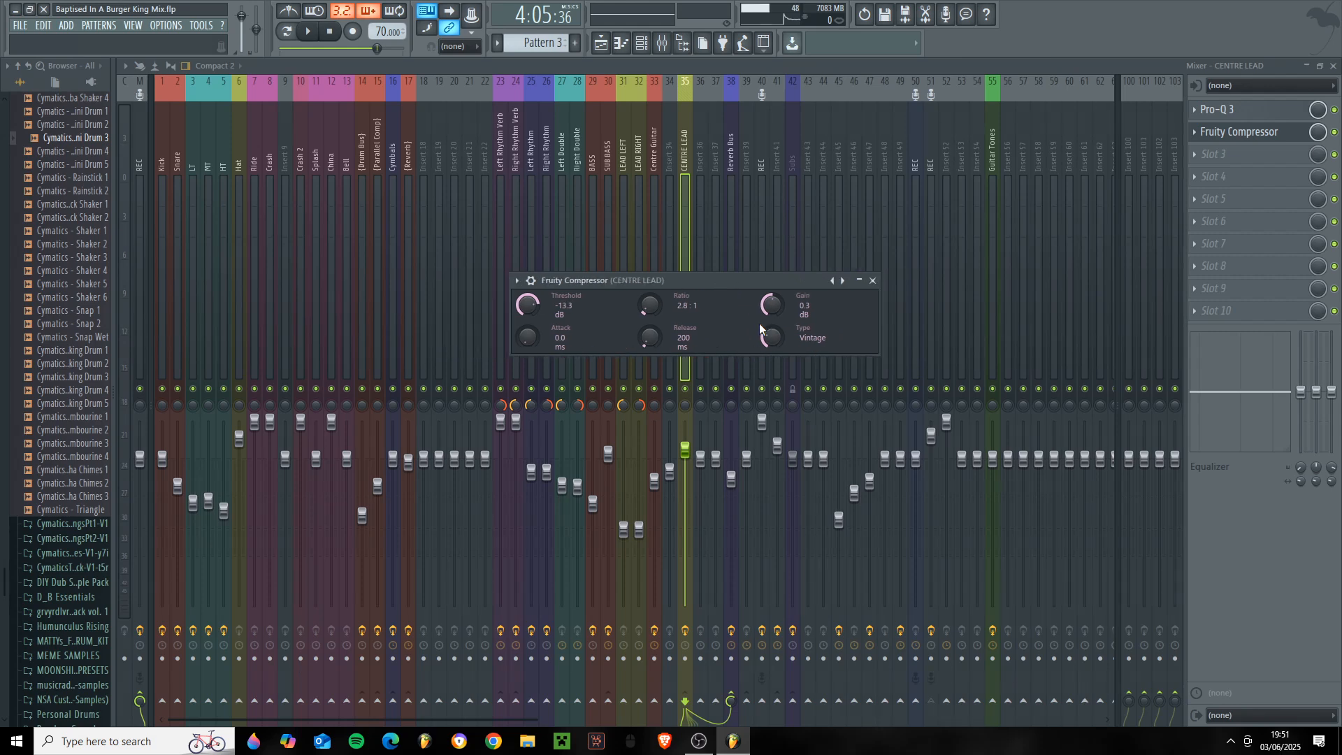
{"action": "key", "text": "Escape"}
{"action": "left_click", "coordinate": [1332, 66]}
- Play the feedback guitar with its channel volume automation around bar 73 and stop playback
{"action": "key", "text": "space"}
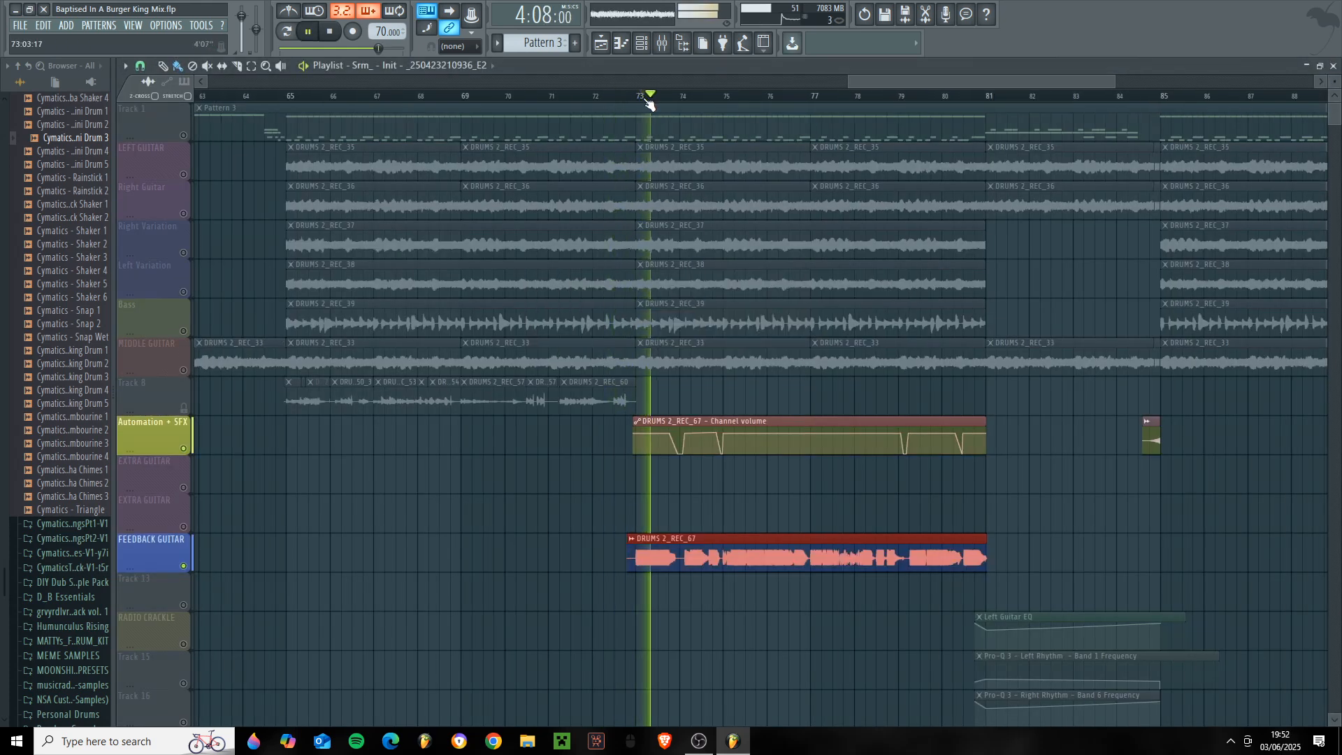
{"action": "key", "text": "space"}
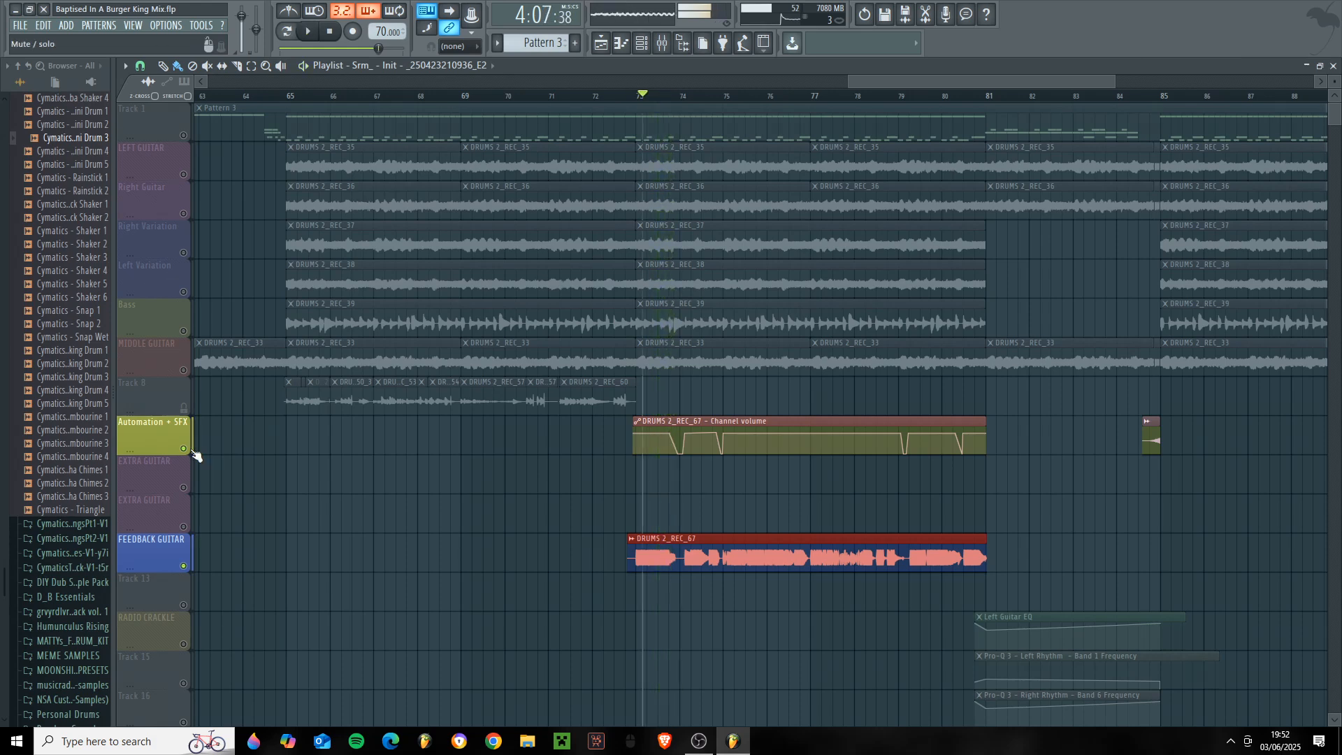
{"action": "left_click", "coordinate": [195, 455]}
{"action": "left_click", "coordinate": [192, 460]}
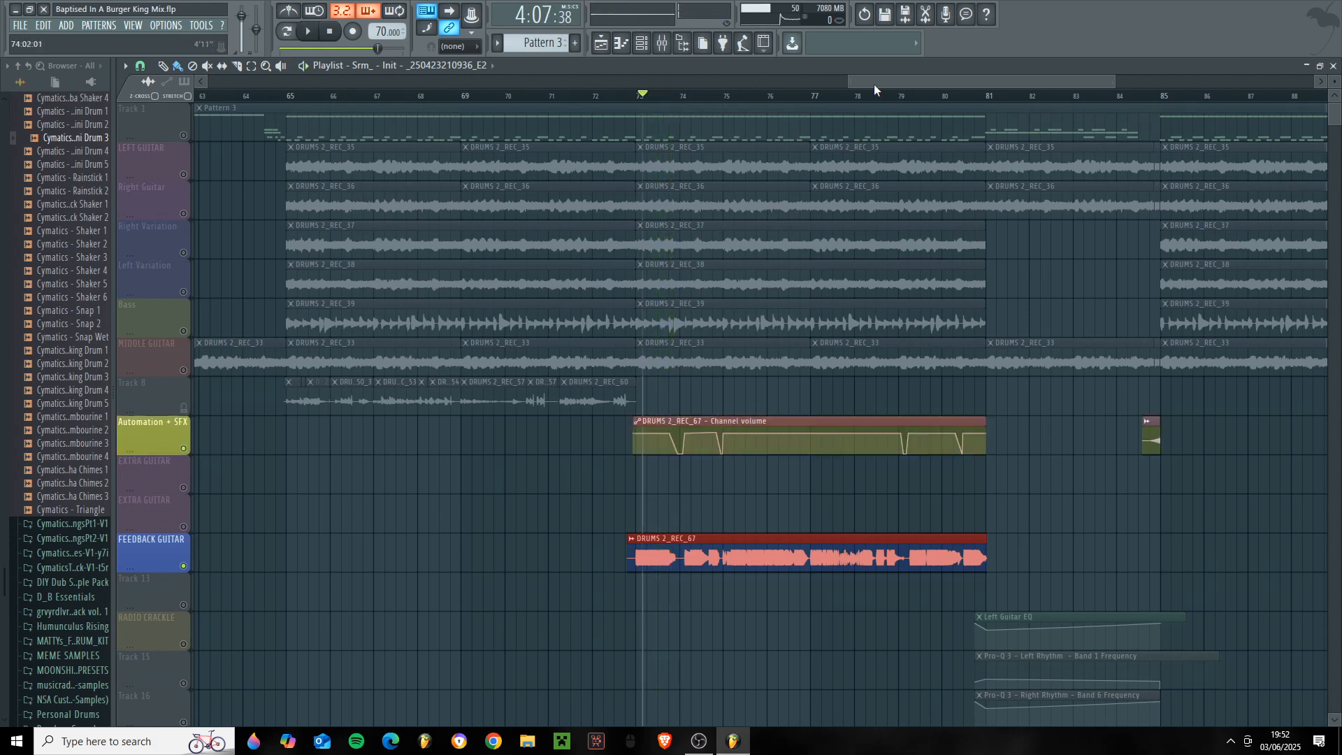
{"action": "left_click_drag", "start_coordinate": [877, 84], "coordinate": [905, 84]}
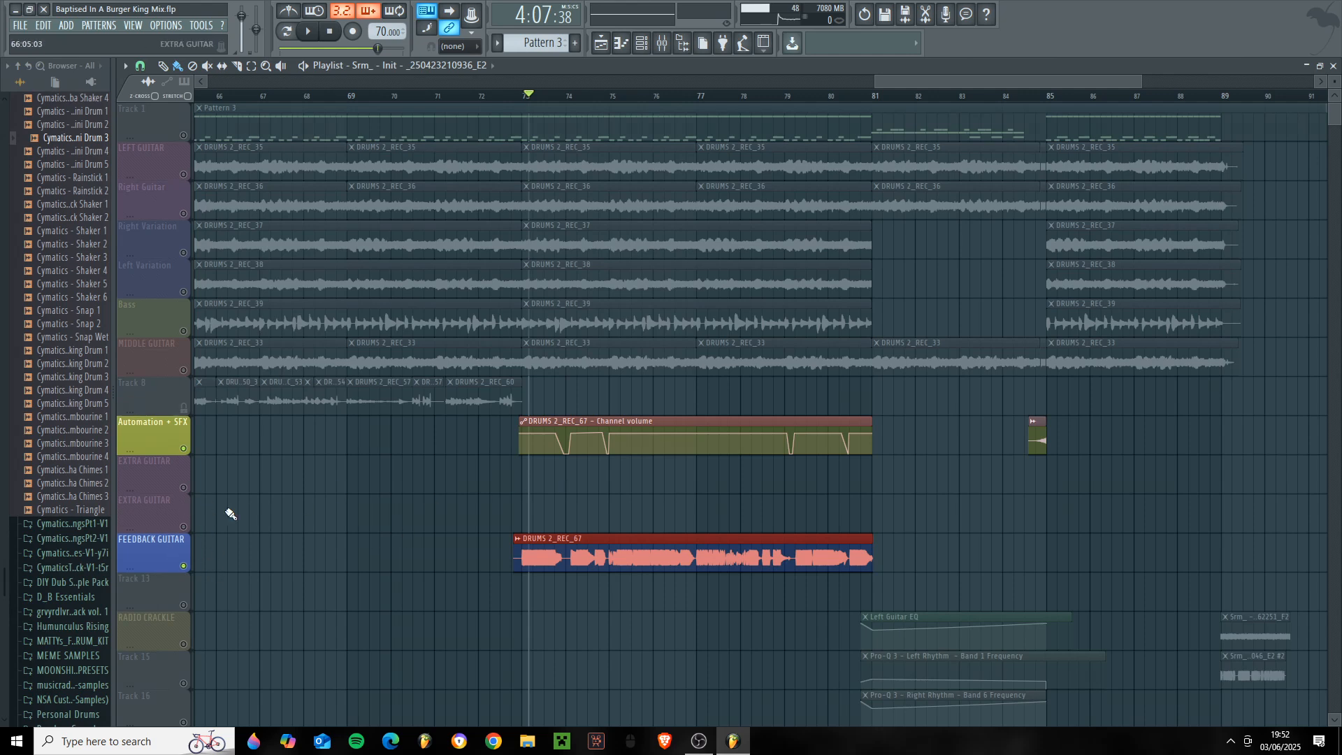
- Mute the Automation + SFX track and play the feedback guitar from mid-bar 73 without its volume automation
{"action": "left_click", "coordinate": [184, 448]}
{"action": "left_click_drag", "start_coordinate": [553, 98], "coordinate": [556, 101]}
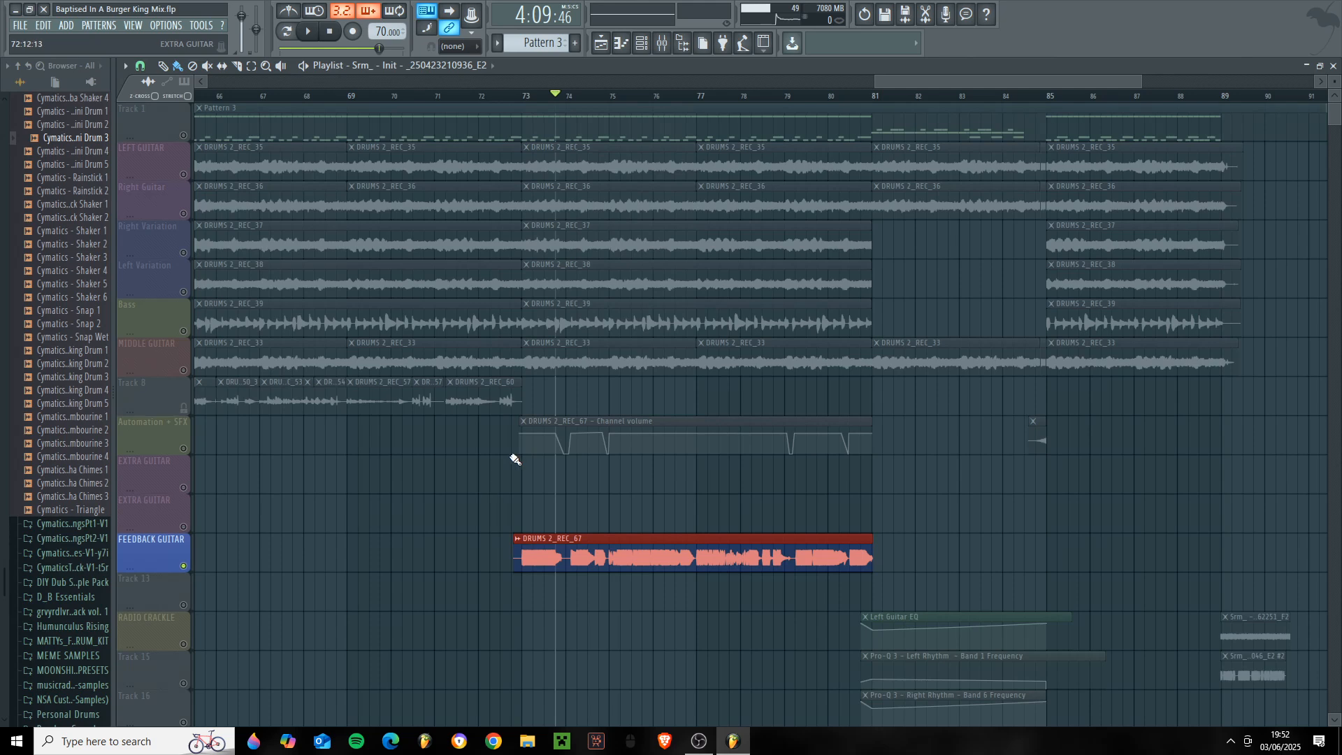
{"action": "key", "text": "space"}
{"action": "key", "text": "space"}
- Re-enable the Automation + SFX track and replay the feedback guitar through the first volume dip for comparison
{"action": "left_click", "coordinate": [184, 453]}
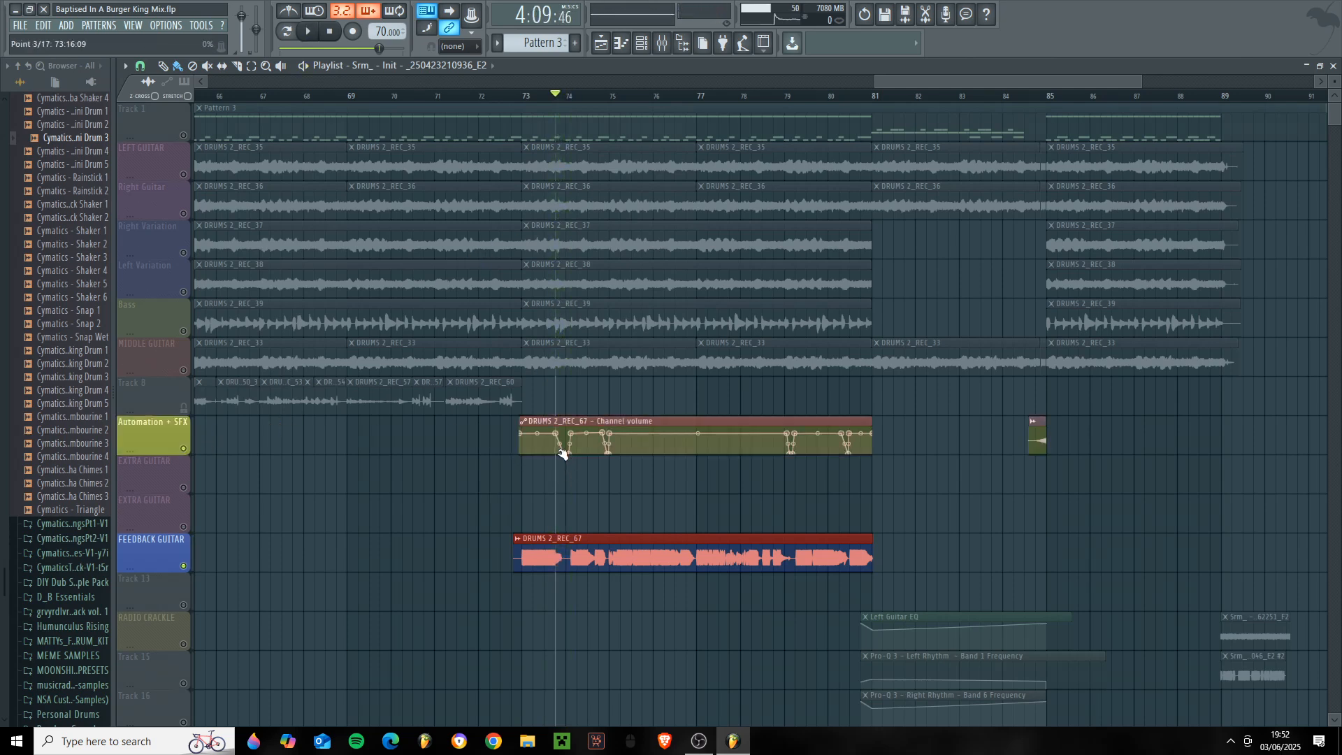
{"action": "left_click", "coordinate": [546, 96]}
{"action": "key", "text": "space"}
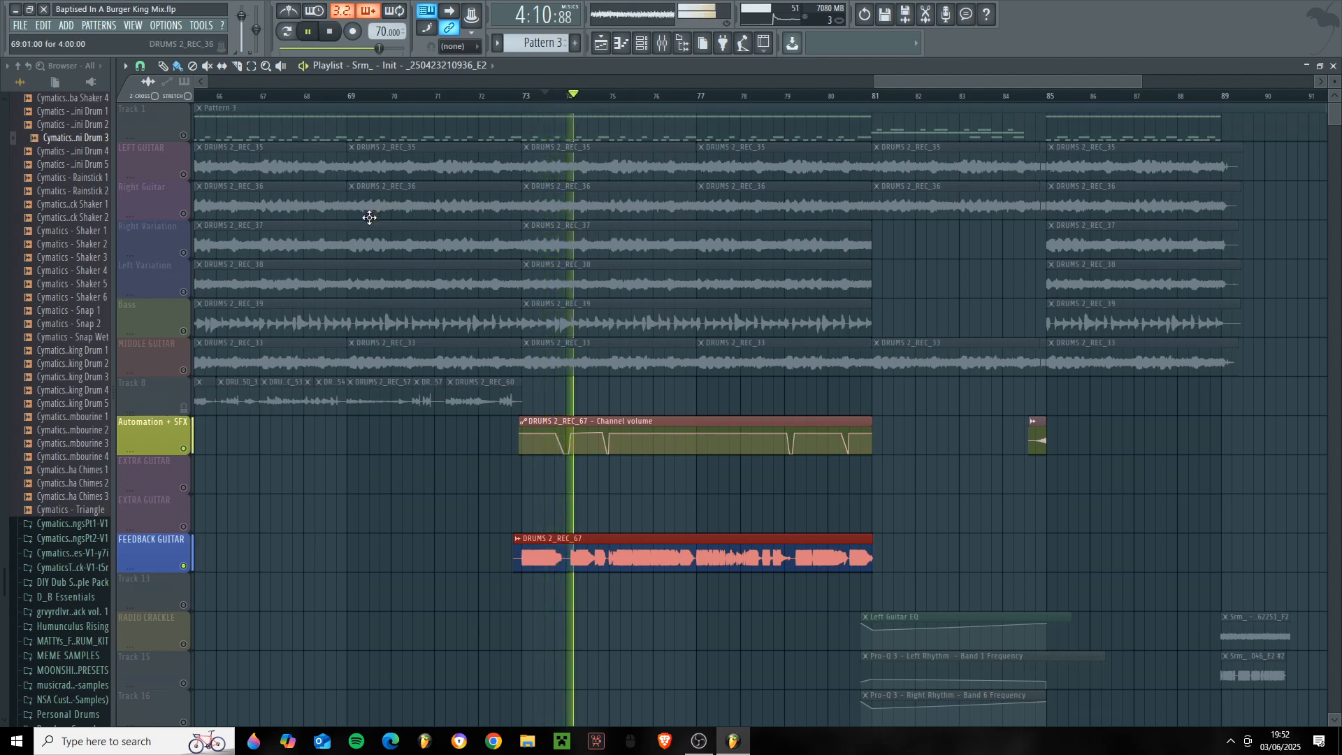
{"action": "key", "text": "space"}
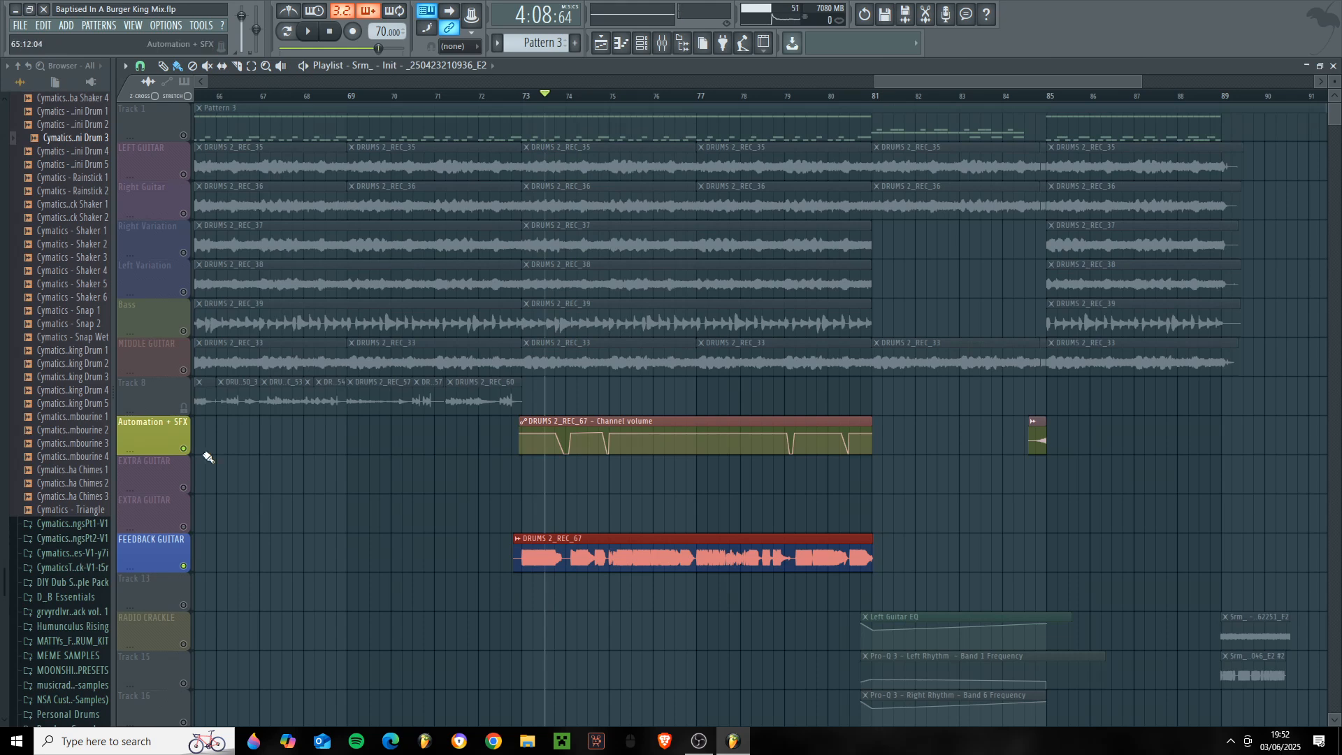
- Unsolo the playlist tracks to restore the full arrangement and bring the section after bar 81 into view
{"action": "left_click", "coordinate": [183, 448]}
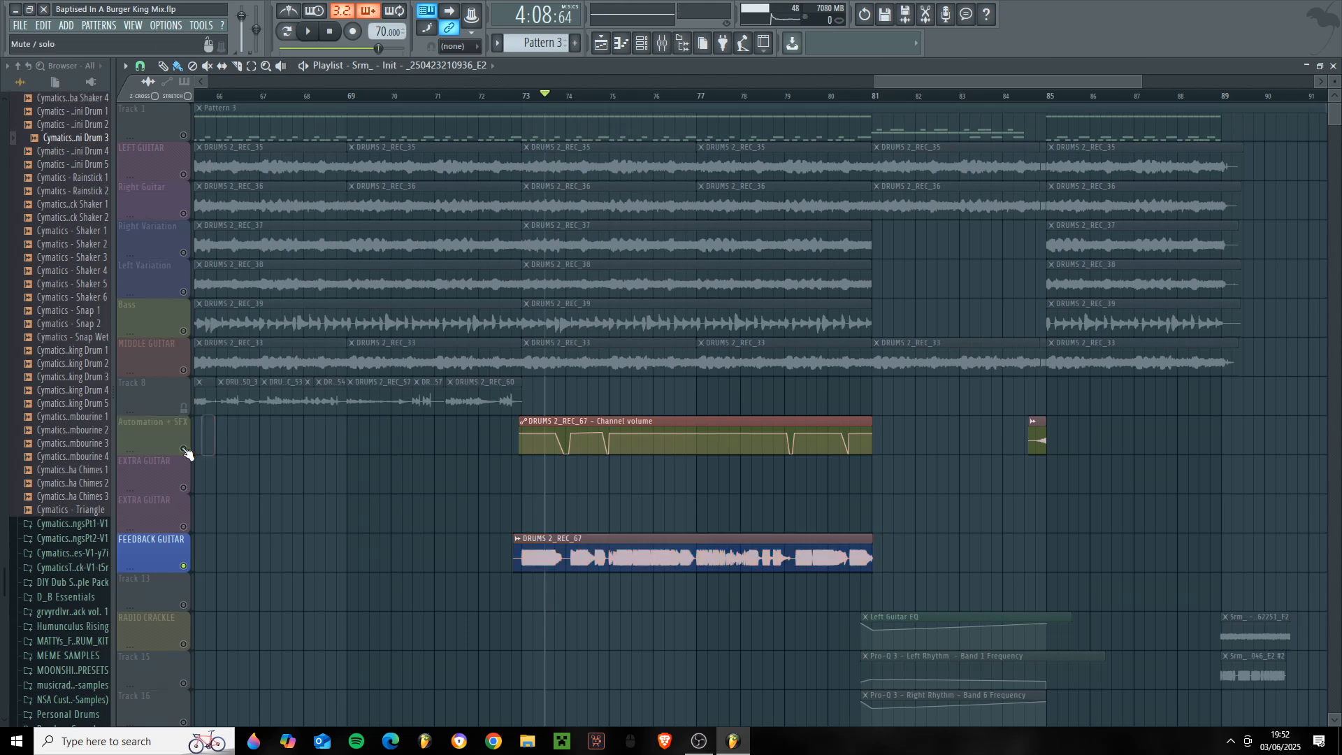
{"action": "left_click", "coordinate": [184, 448]}
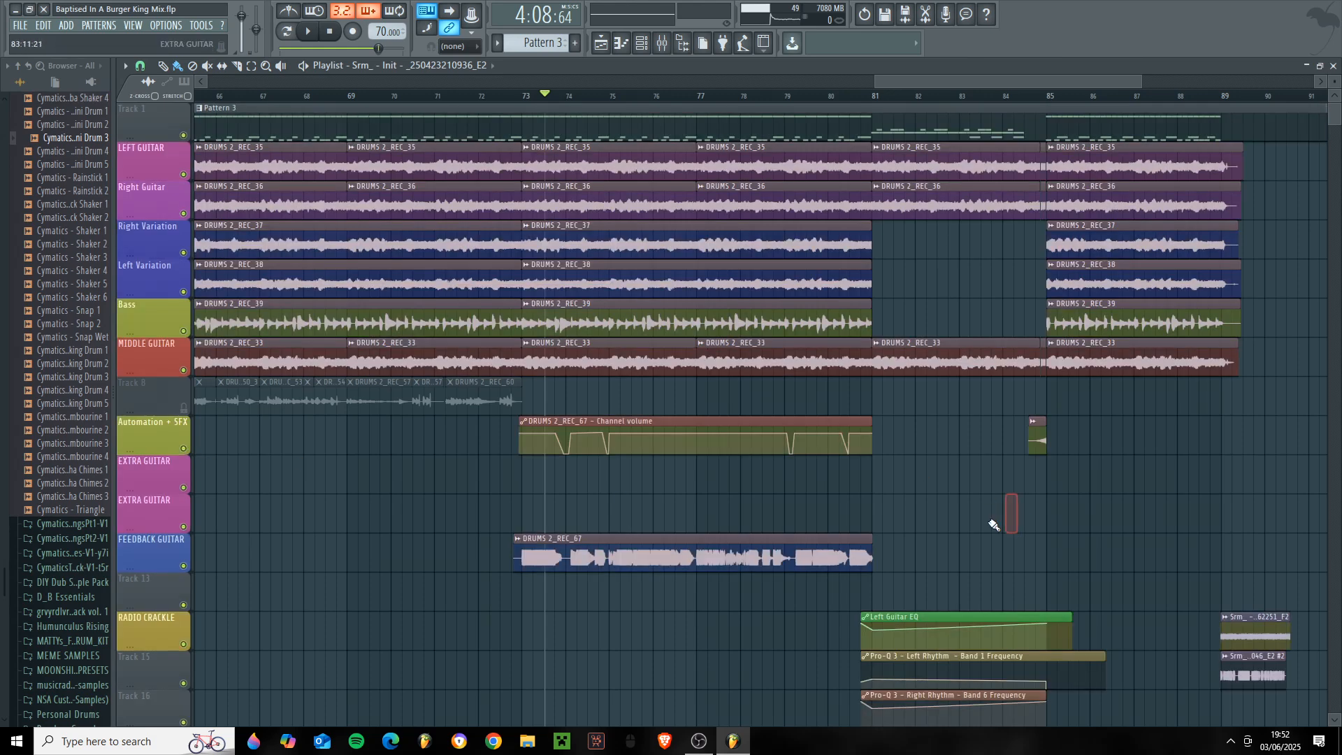
{"action": "scroll", "coordinate": [861, 292], "scroll_direction": "down", "scroll_amount": 2}
{"action": "left_click_drag", "start_coordinate": [906, 79], "coordinate": [951, 81]}
{"action": "scroll", "coordinate": [965, 264], "scroll_direction": "up", "scroll_amount": 2}
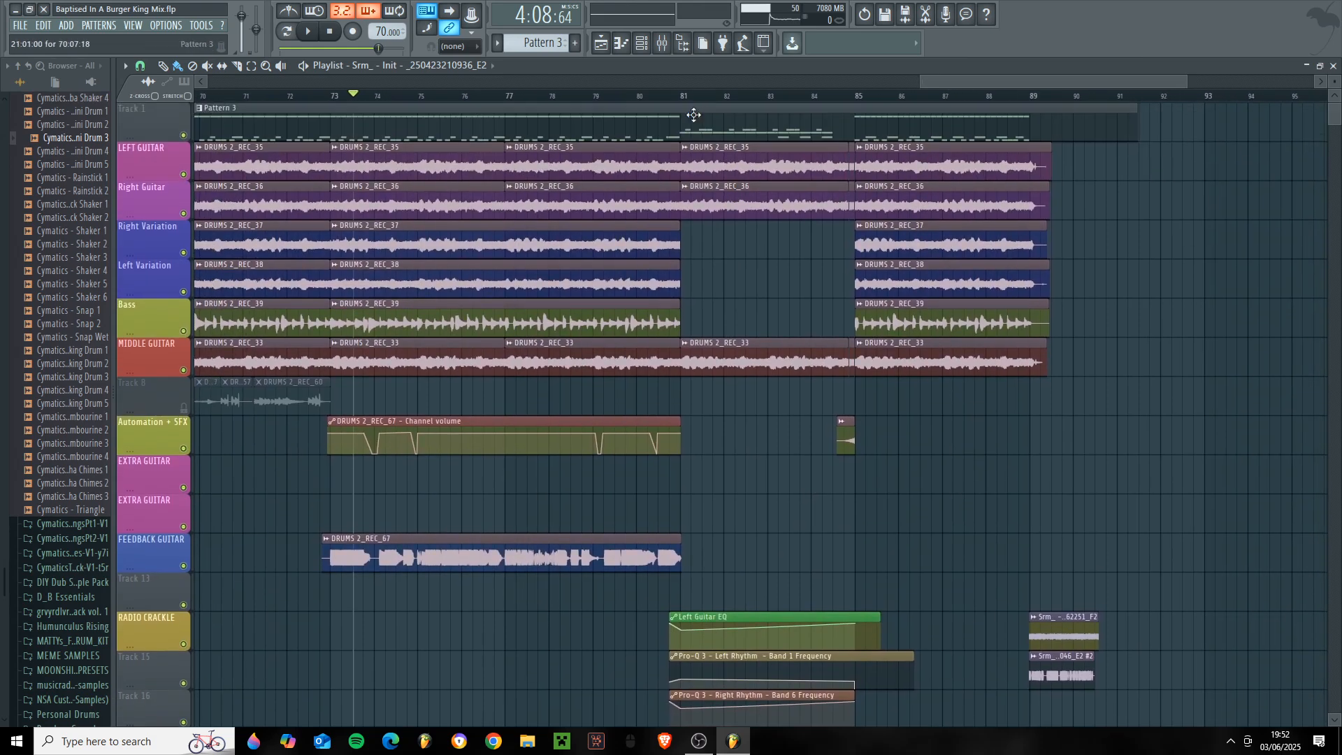
- Select bars 81 to 85 on the timeline, place the playhead at bar 81, and show the guitar EQ automation clips
{"action": "left_click_drag", "start_coordinate": [676, 98], "coordinate": [865, 101]}
{"action": "left_click", "coordinate": [682, 98]}
{"action": "scroll", "coordinate": [947, 470], "scroll_direction": "down", "scroll_amount": 3}
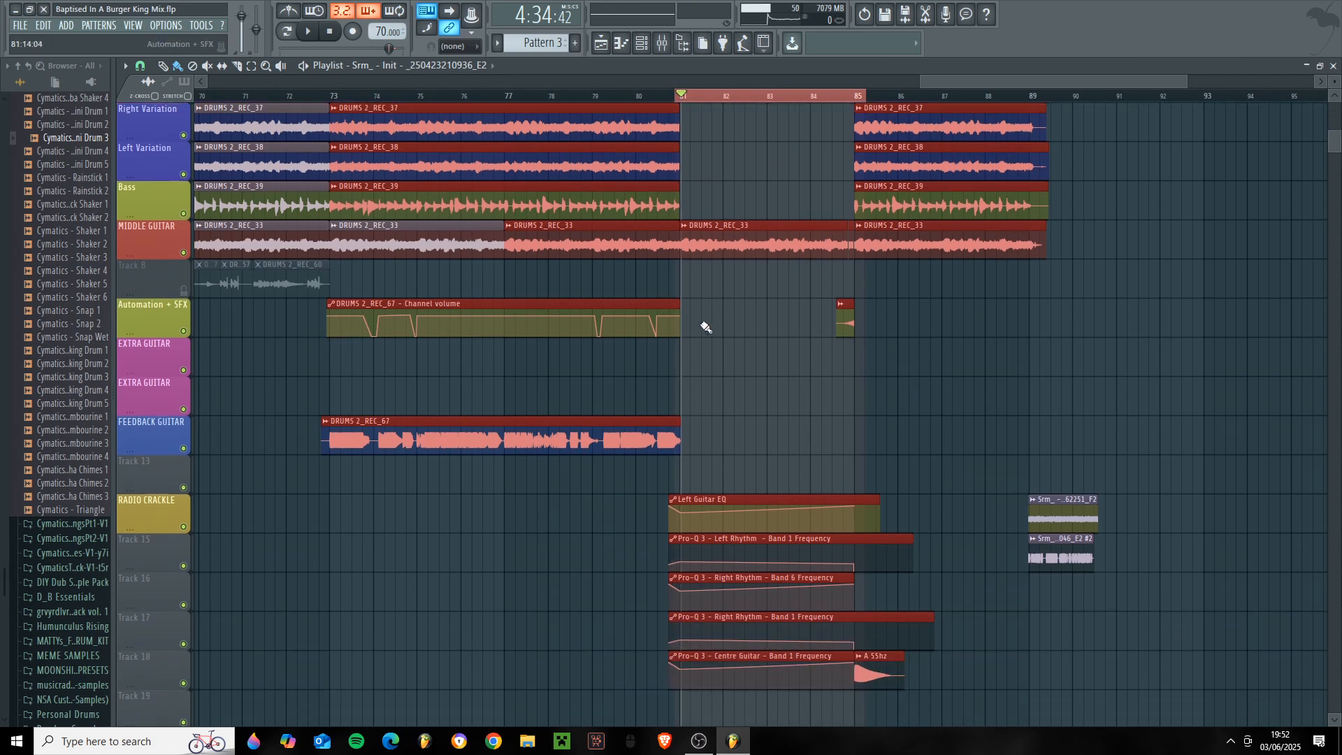
- Play the guitar break from bar 81, jump playback into bar 84, and stop
{"action": "left_click", "coordinate": [889, 434]}
{"action": "scroll", "coordinate": [960, 448], "scroll_direction": "up", "scroll_amount": 2}
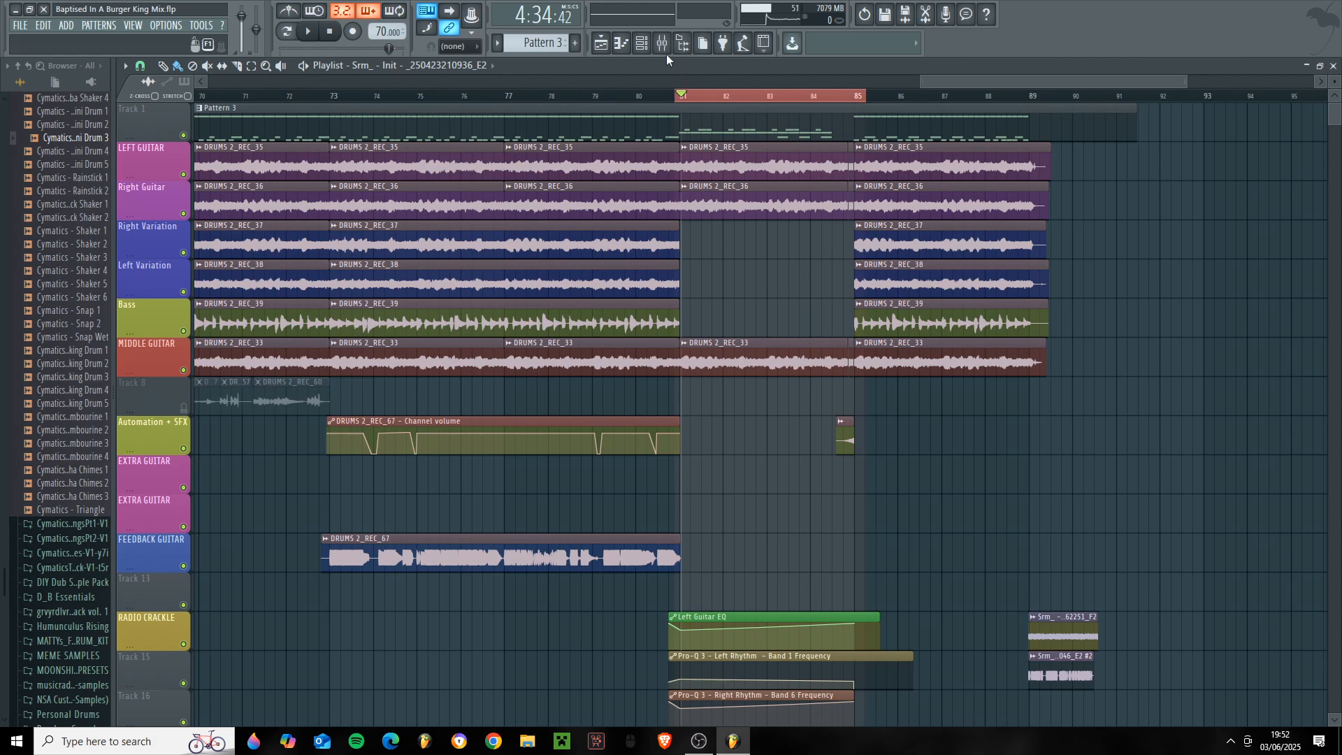
{"action": "key", "text": "space"}
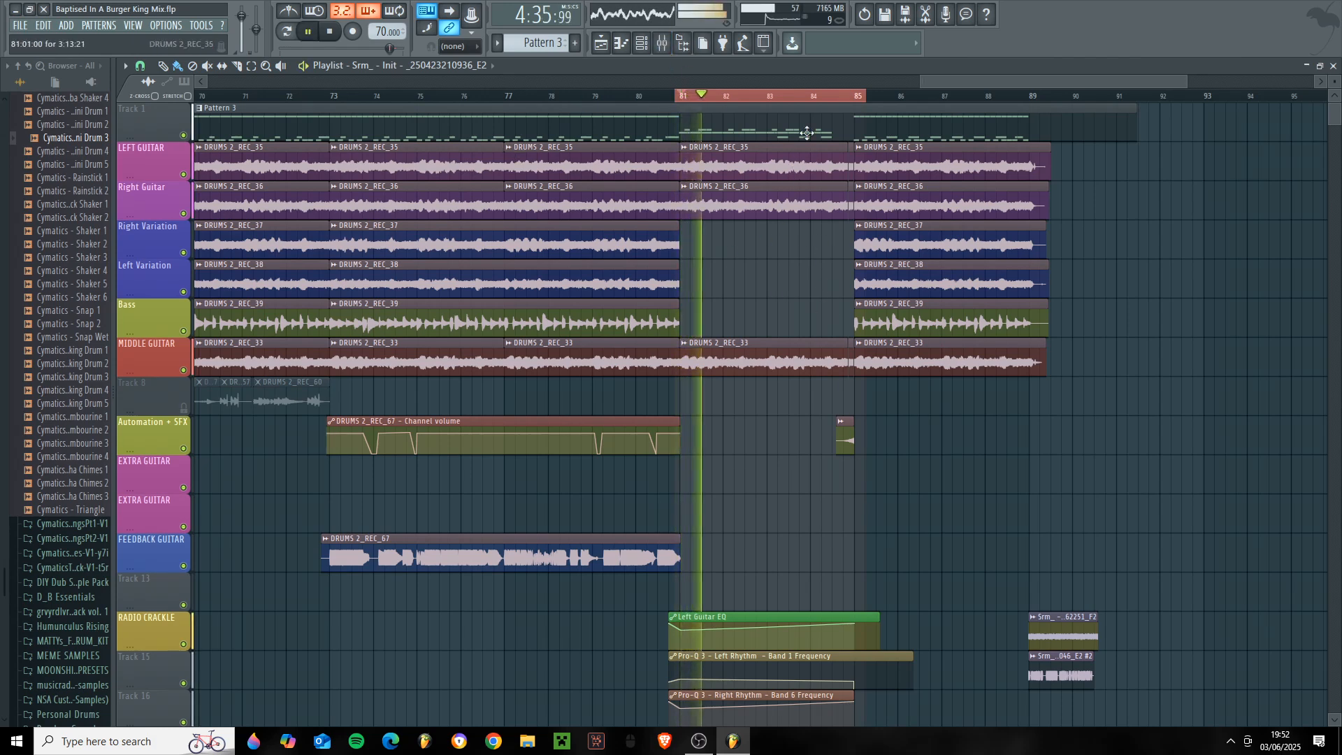
{"action": "left_click", "coordinate": [821, 96]}
{"action": "key", "text": "space"}
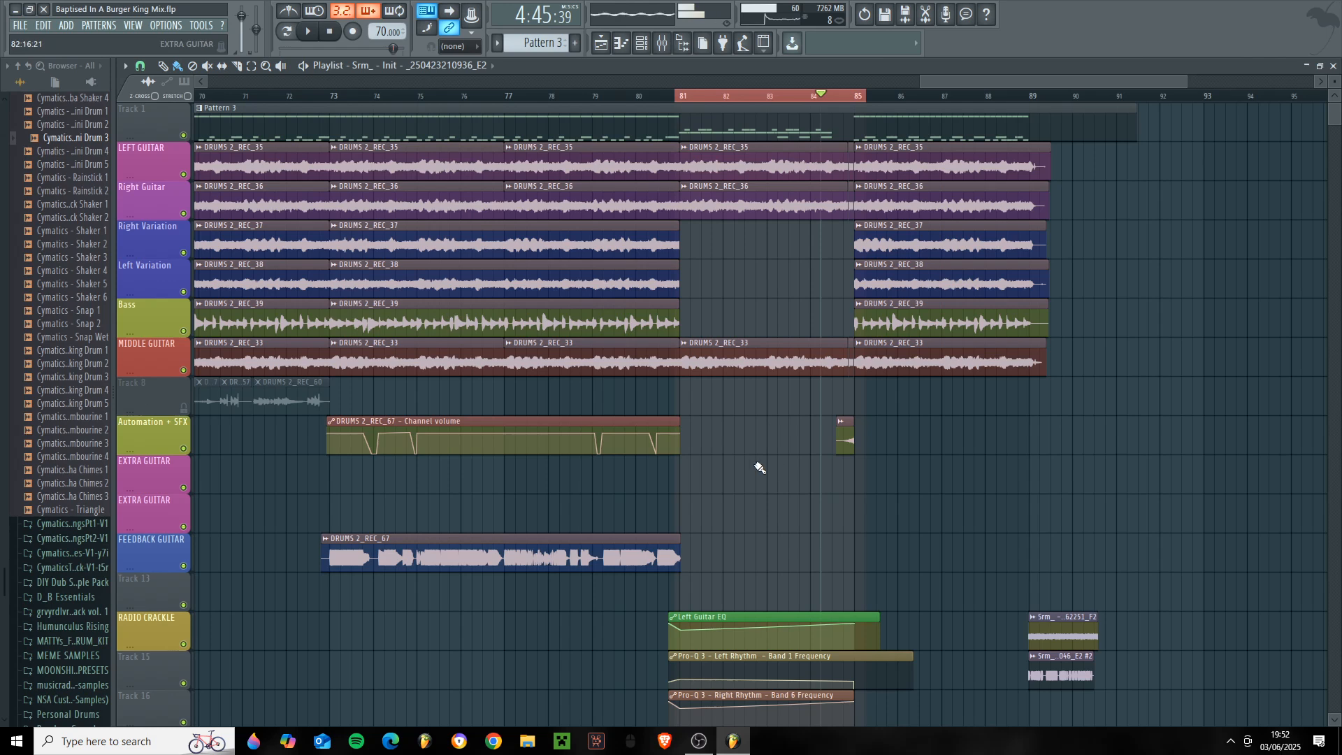
- Switch to the Draw tool and place the playhead in the first half of bar 84
{"action": "scroll", "coordinate": [783, 420], "scroll_direction": "down", "scroll_amount": 2}
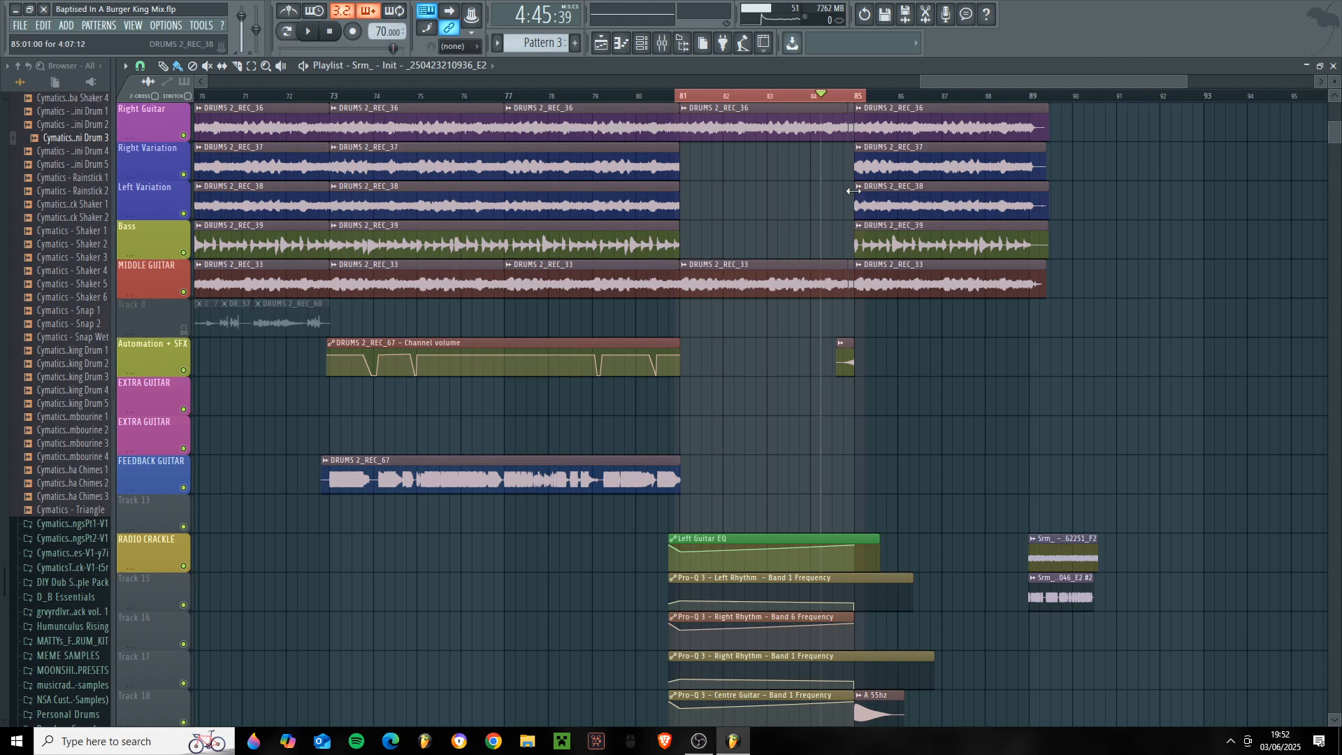
{"action": "left_click", "coordinate": [163, 68]}
{"action": "left_click_drag", "start_coordinate": [843, 96], "coordinate": [844, 98]}
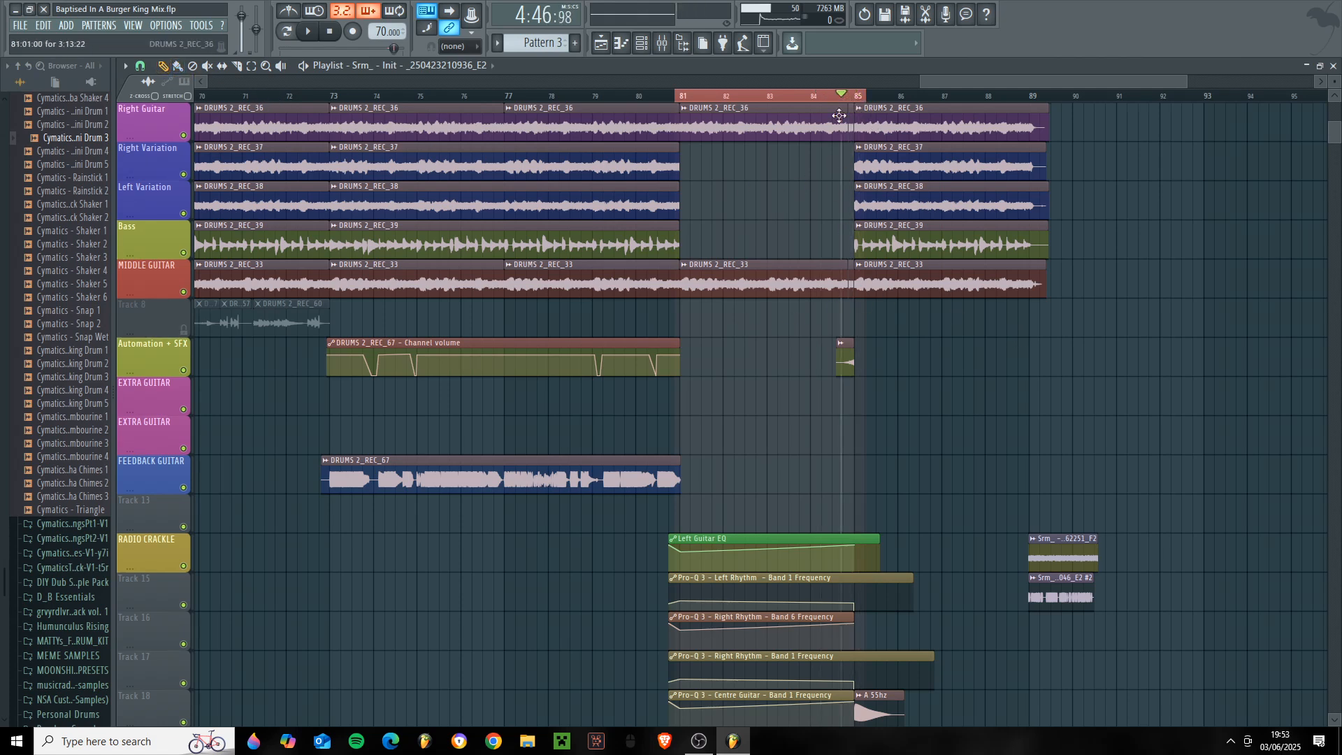
{"action": "left_click_drag", "start_coordinate": [842, 96], "coordinate": [825, 96]}
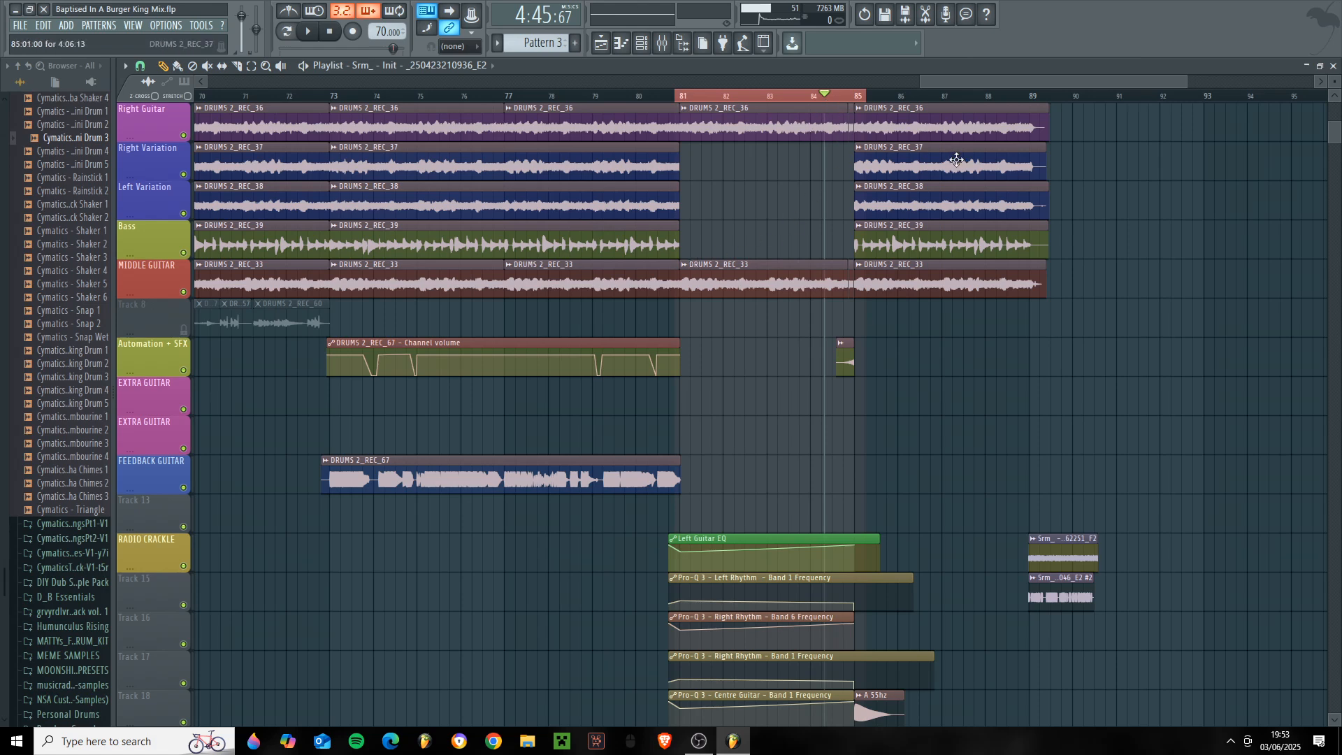
- Clear the timeline selection of bars 81 to 85 and place the playhead late in bar 84
{"action": "scroll", "coordinate": [943, 440], "scroll_direction": "up", "scroll_amount": 2}
{"action": "left_click", "coordinate": [934, 439]}
{"action": "left_click", "coordinate": [986, 486]}
{"action": "right_click", "coordinate": [1027, 474]}
{"action": "right_click", "coordinate": [987, 481]}
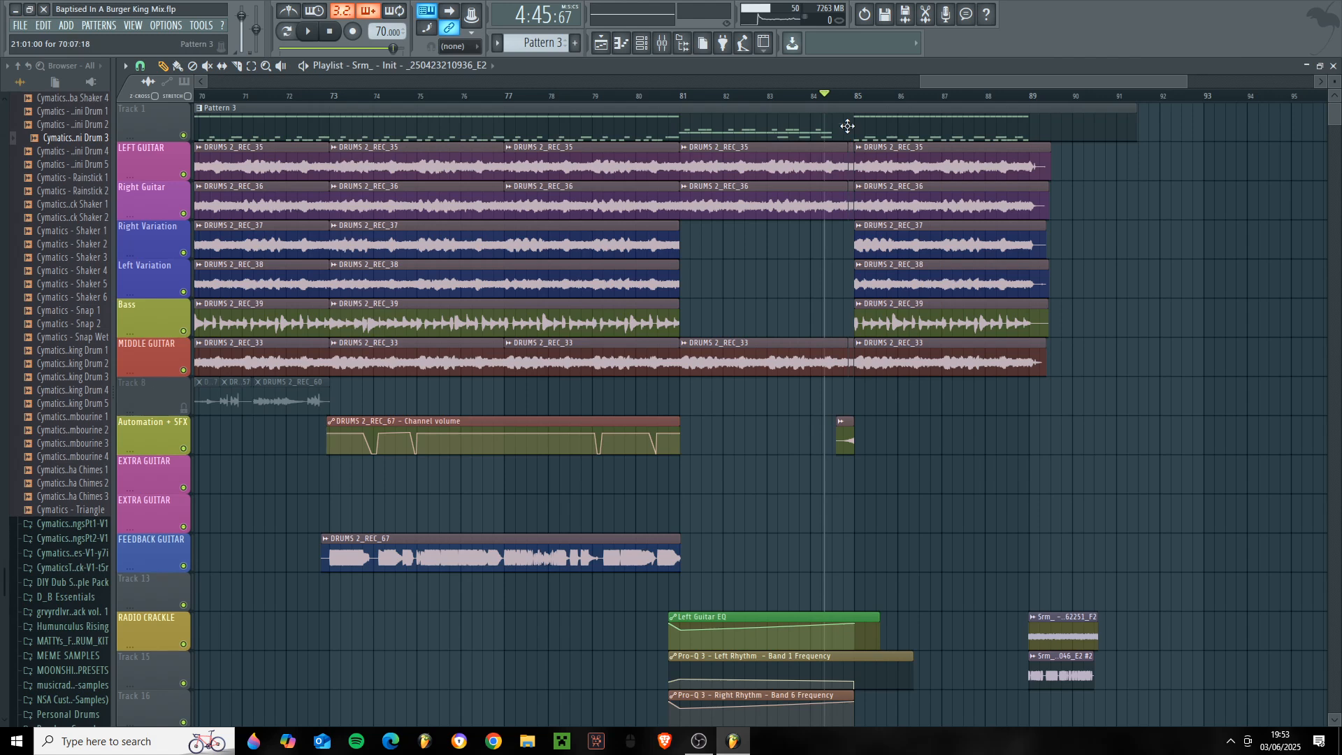
{"action": "left_click_drag", "start_coordinate": [850, 101], "coordinate": [847, 103]}
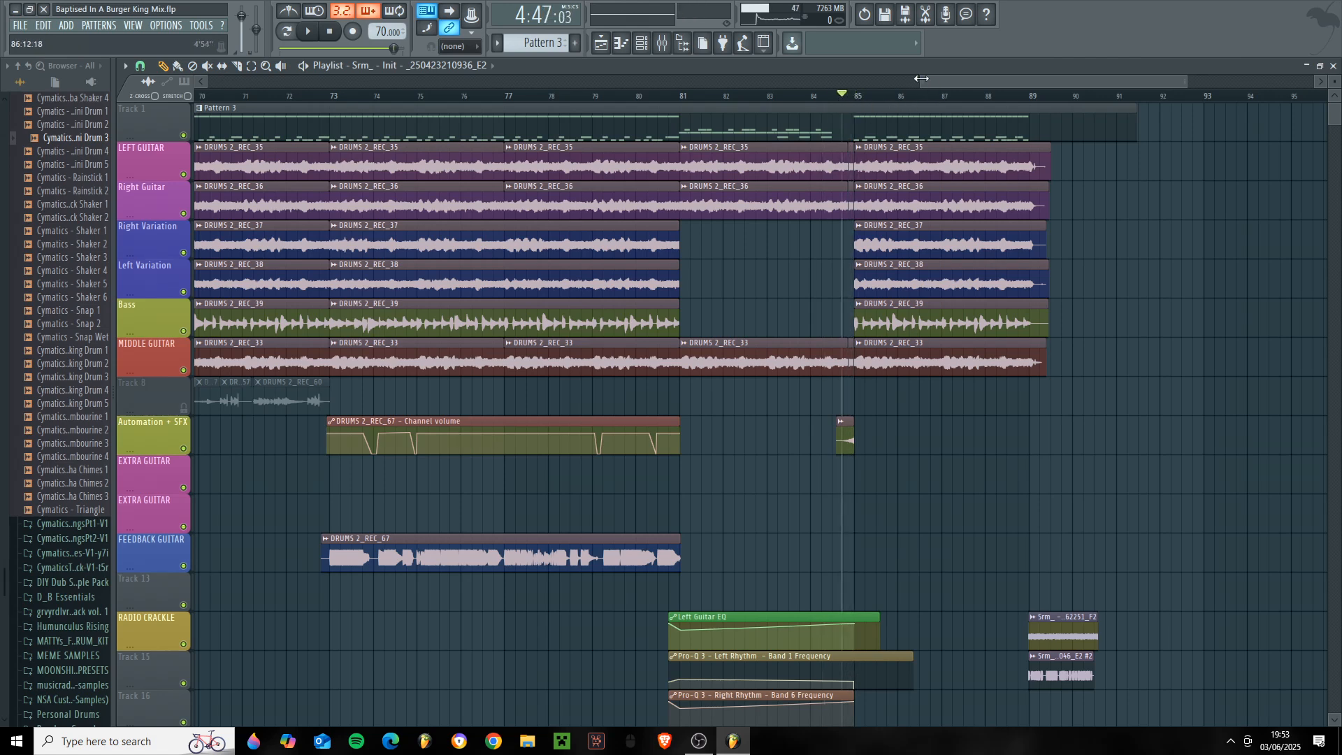
- Widen the playlist view to bars 33 to 101 and move the playhead through bars 45 and 73 to mid-bar 82
{"action": "left_click_drag", "start_coordinate": [926, 81], "coordinate": [1087, 89]}
{"action": "left_click_drag", "start_coordinate": [1187, 82], "coordinate": [1140, 82]}
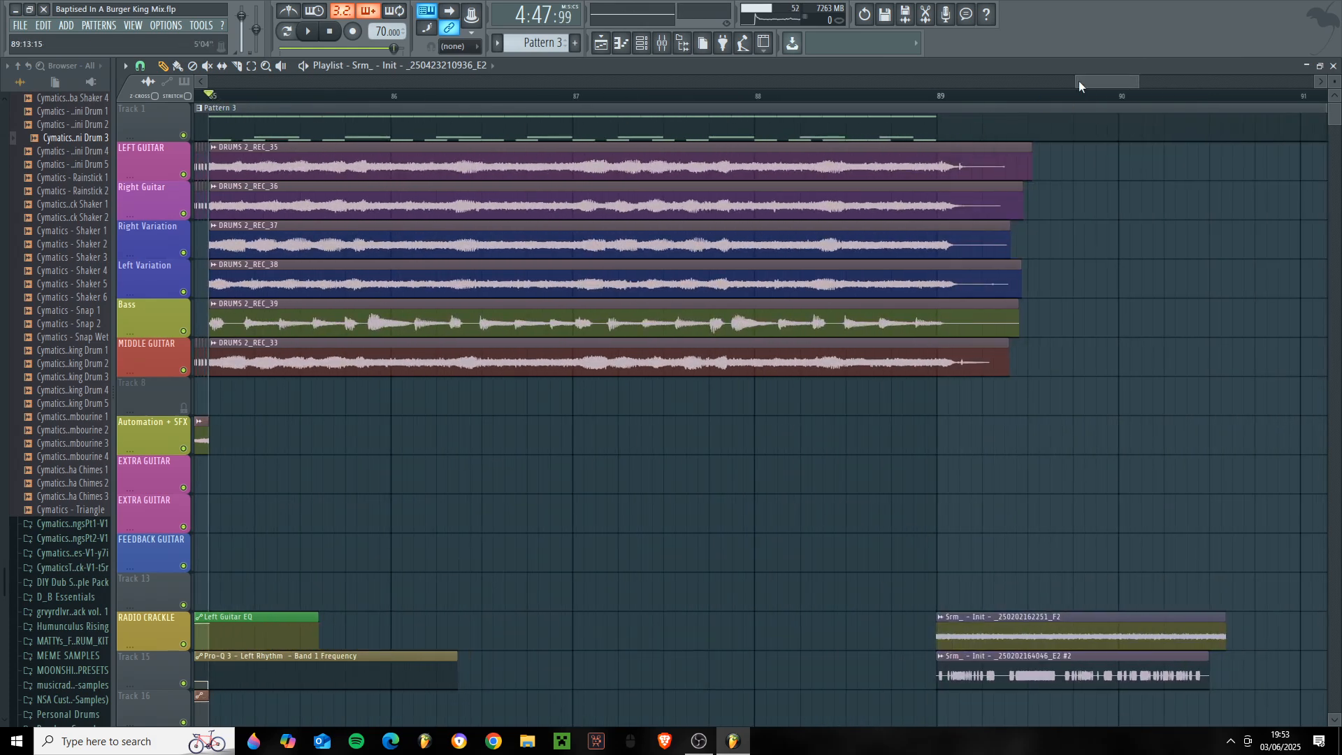
{"action": "left_click_drag", "start_coordinate": [1078, 81], "coordinate": [1005, 84]}
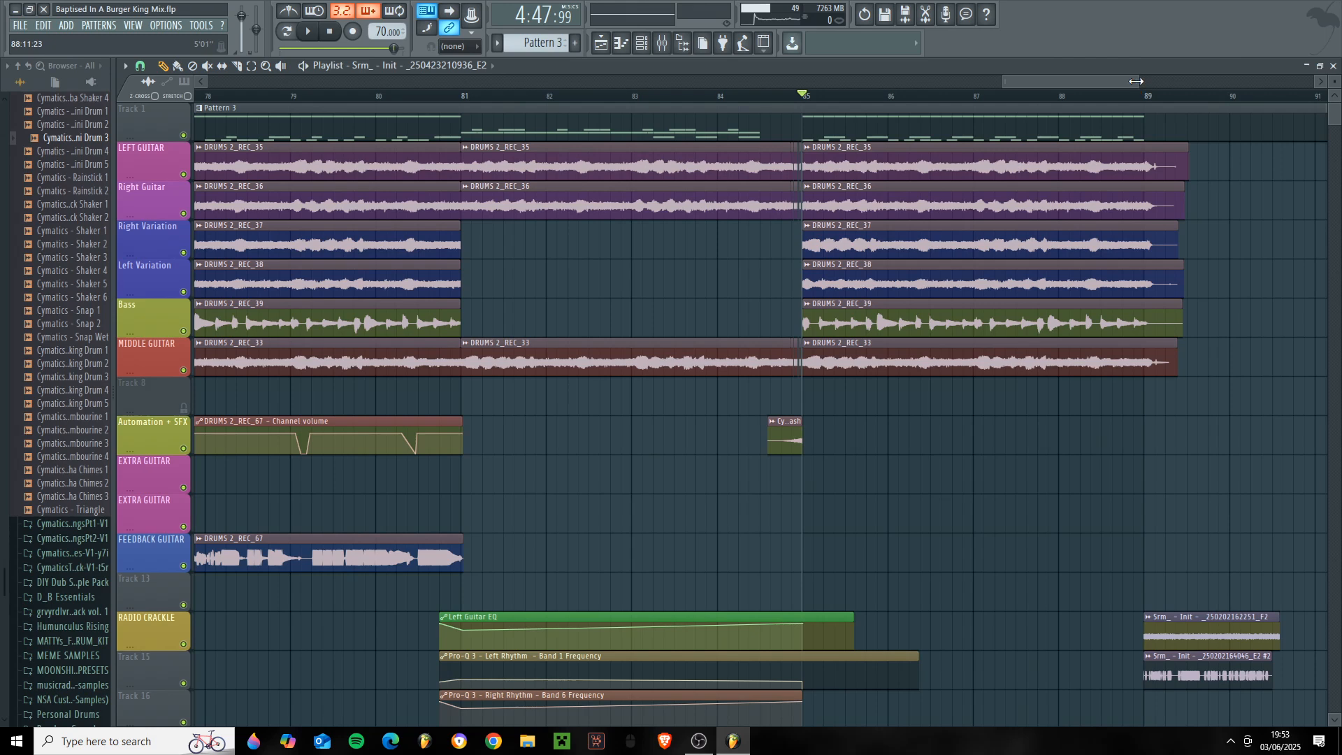
{"action": "left_click_drag", "start_coordinate": [1136, 81], "coordinate": [1253, 84]}
{"action": "left_click_drag", "start_coordinate": [1004, 83], "coordinate": [534, 105]}
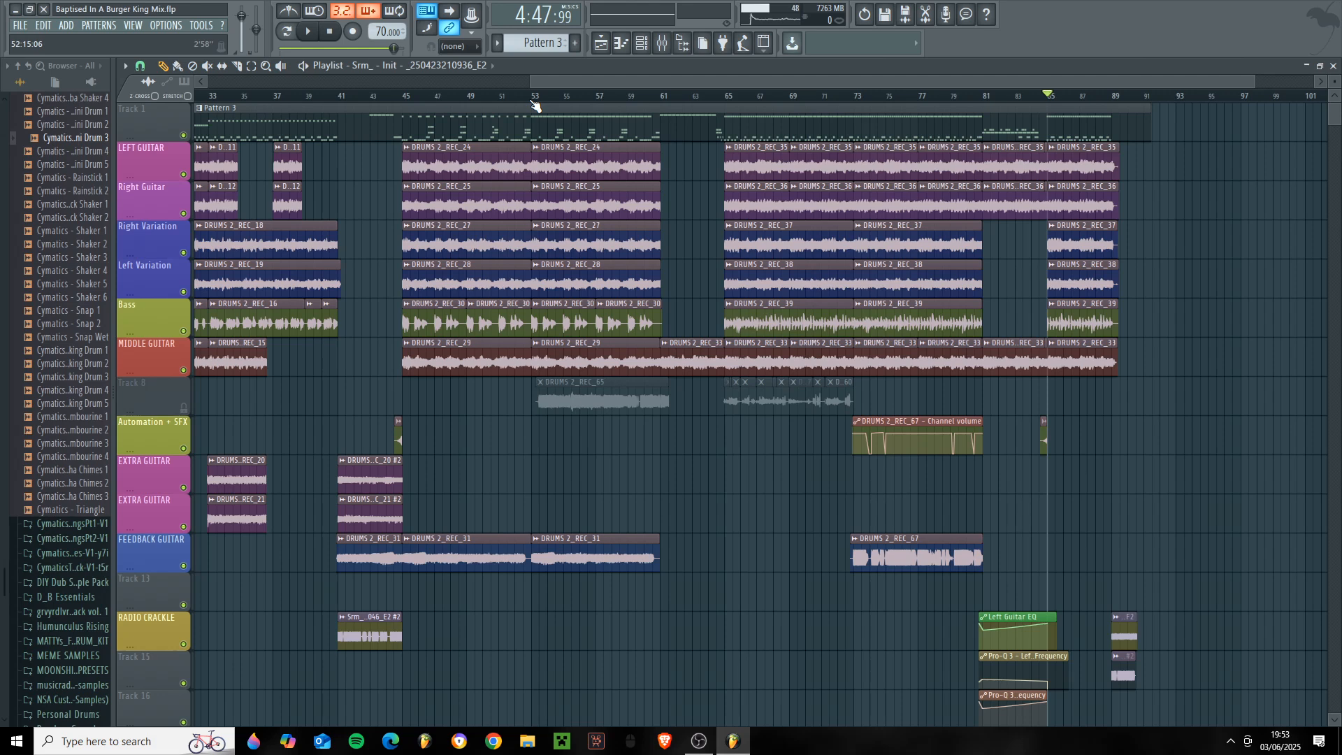
{"action": "left_click", "coordinate": [406, 97]}
{"action": "left_click", "coordinate": [858, 97]}
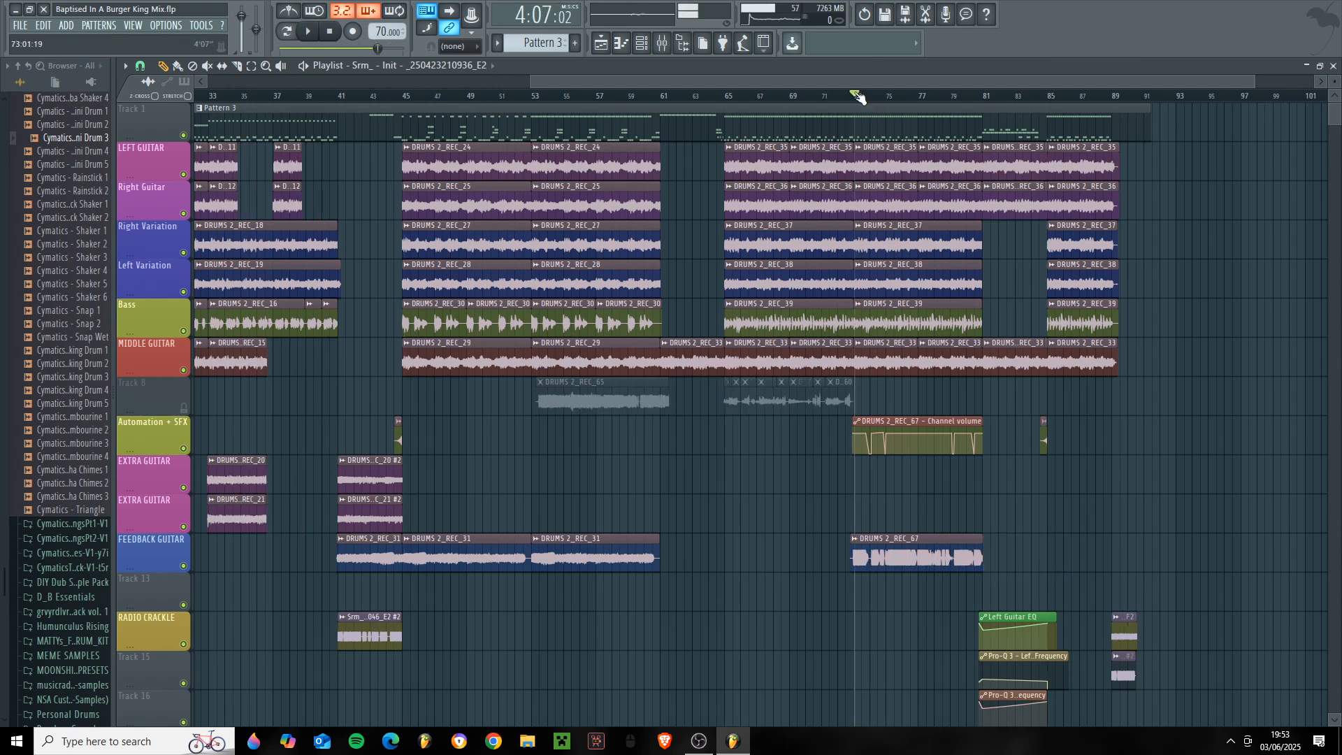
{"action": "left_click", "coordinate": [911, 96]}
{"action": "left_click_drag", "start_coordinate": [957, 69], "coordinate": [1007, 111]}
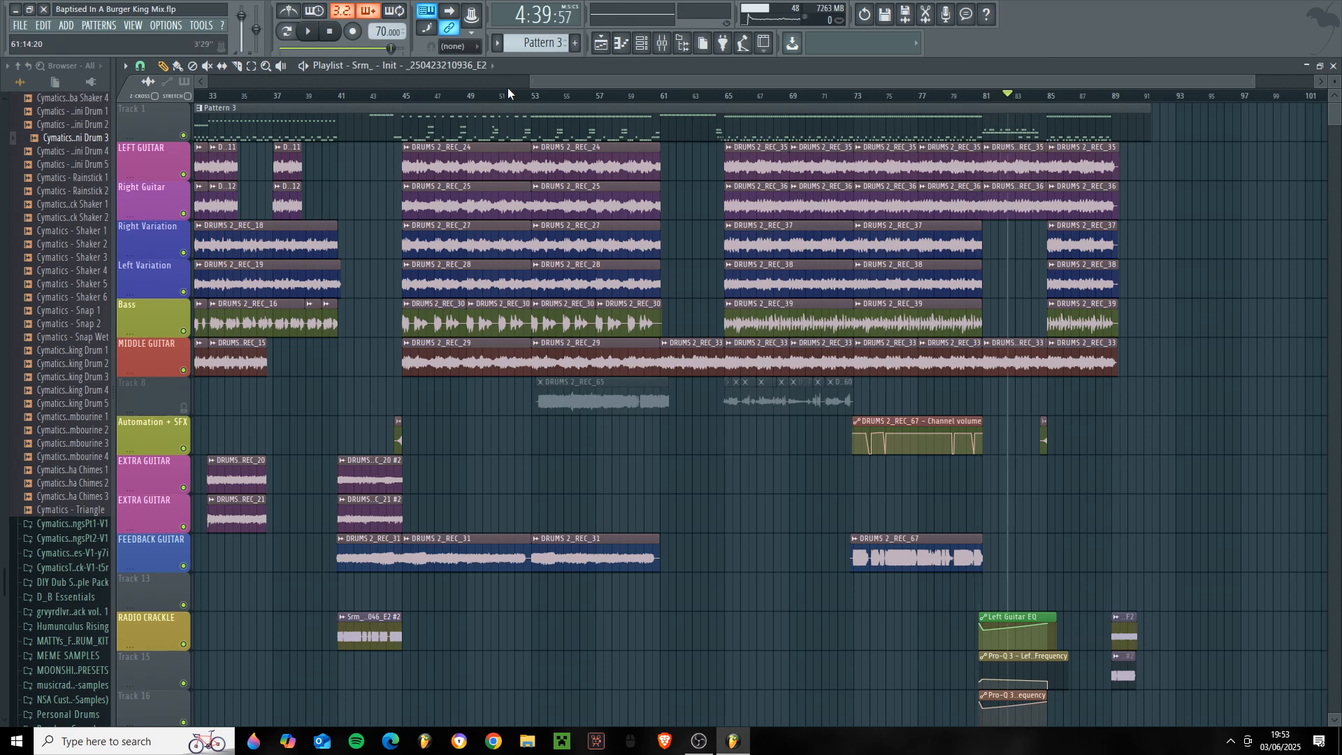
- Bring bars 72 to 102 and the guitar EQ automation clips into view and briefly play from mid-bar 82
{"action": "left_click_drag", "start_coordinate": [536, 80], "coordinate": [947, 113]}
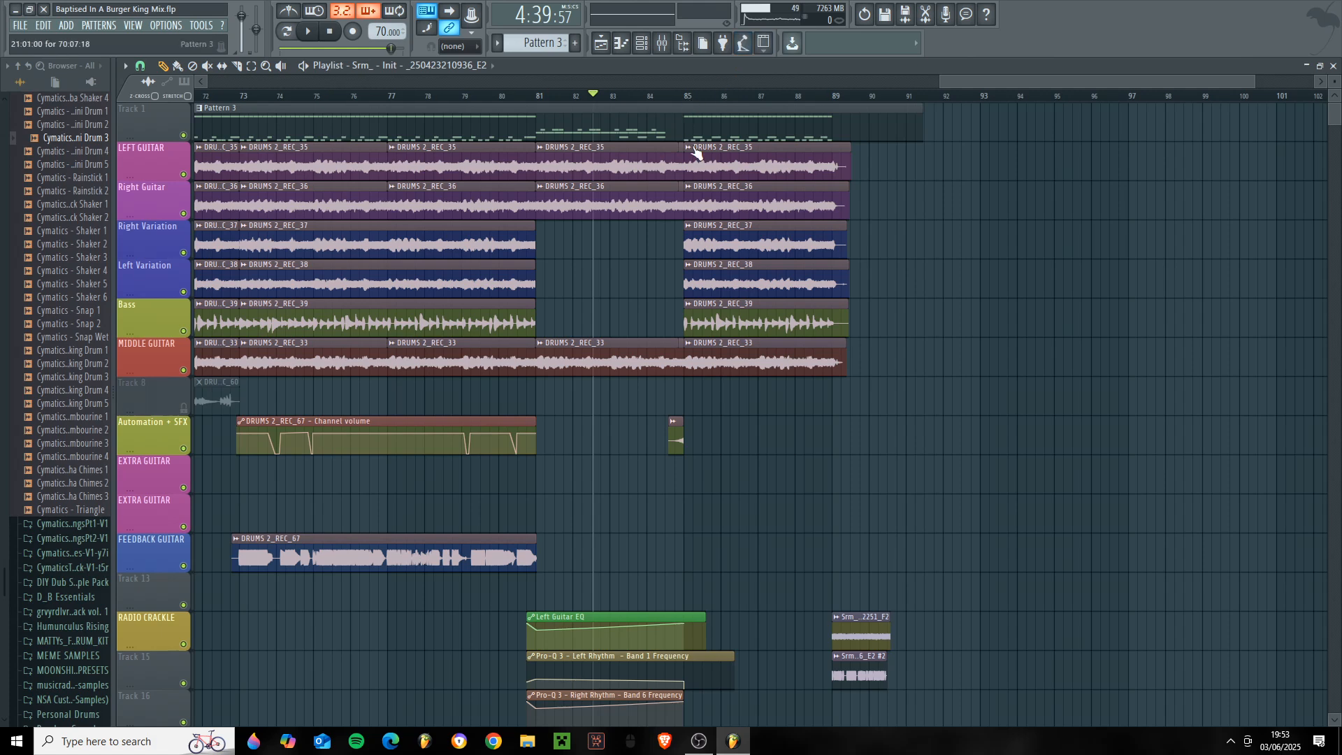
{"action": "scroll", "coordinate": [869, 368], "scroll_direction": "down", "scroll_amount": 2}
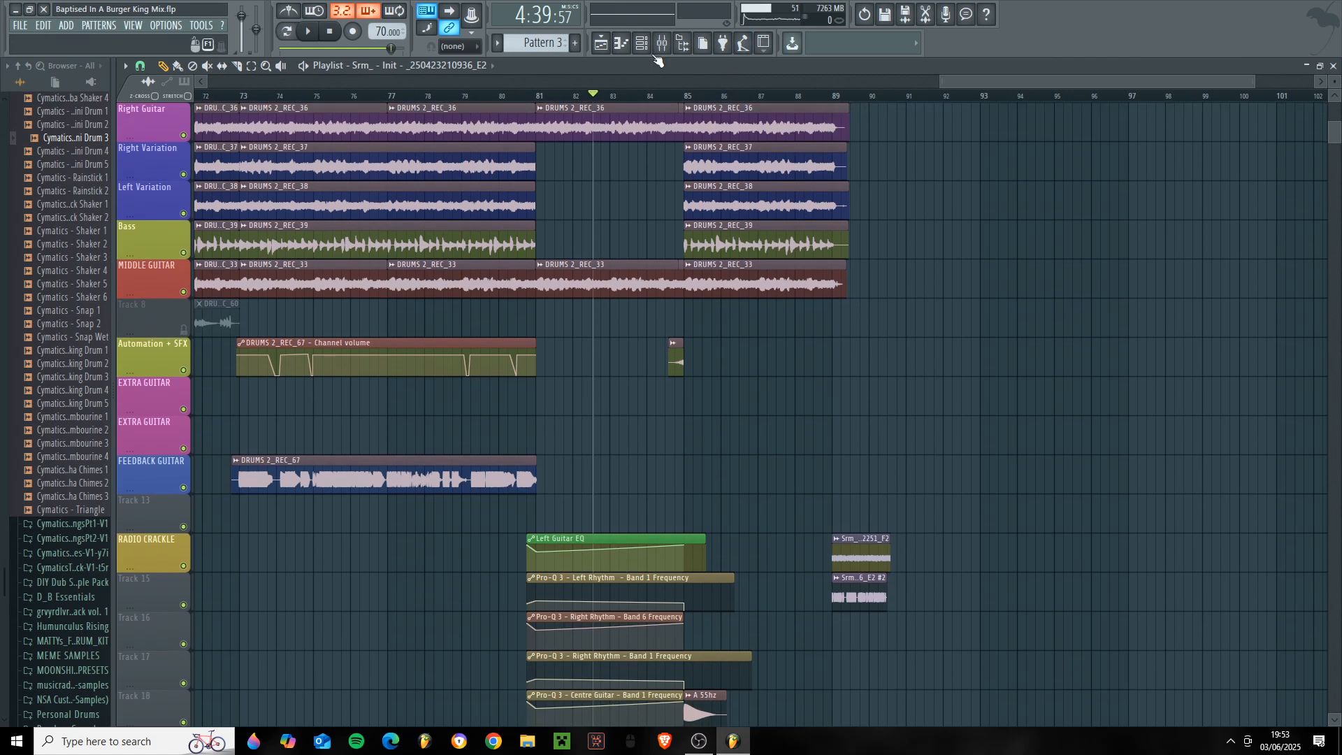
{"action": "key", "text": "space"}
{"action": "key", "text": "space"}
- Show the whole arrangement, solo the RADIO CRACKLE track, and play its clip from bar 41
{"action": "left_click_drag", "start_coordinate": [940, 81], "coordinate": [204, 82]}
{"action": "right_click", "coordinate": [183, 567]}
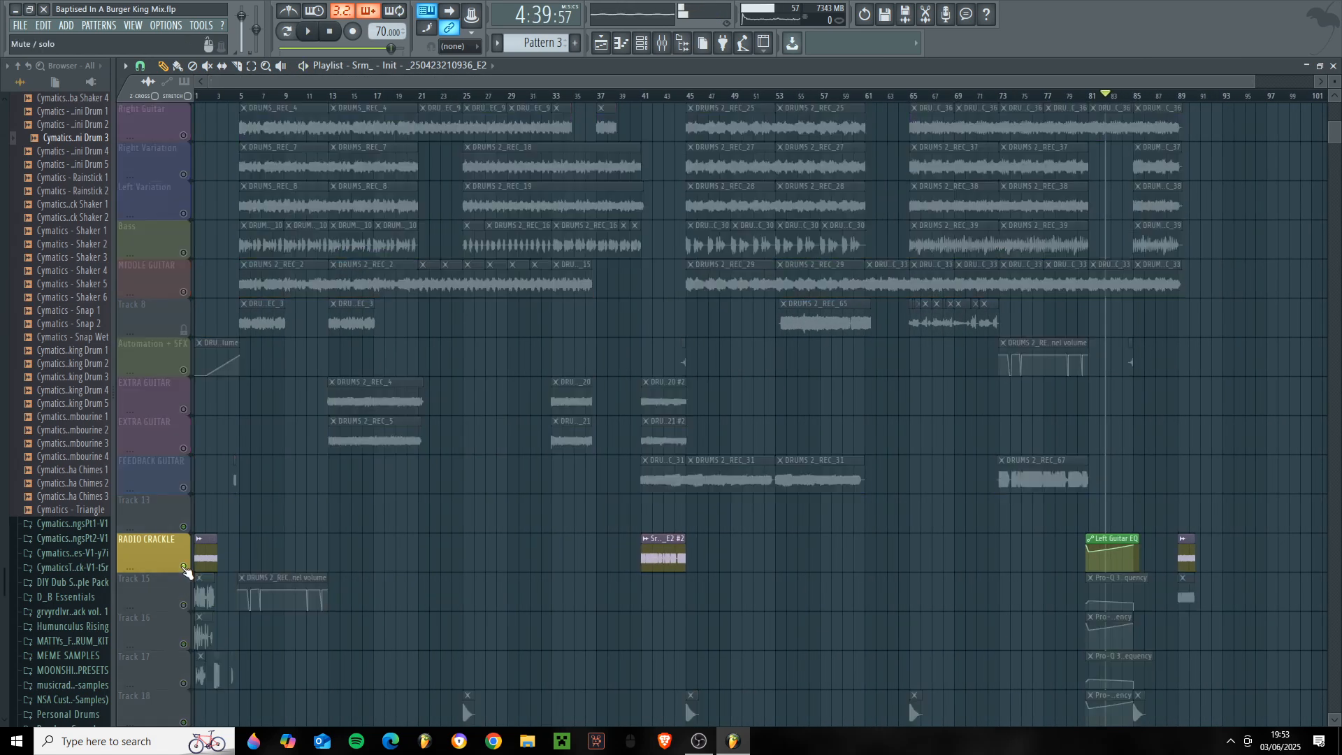
{"action": "left_click", "coordinate": [644, 96]}
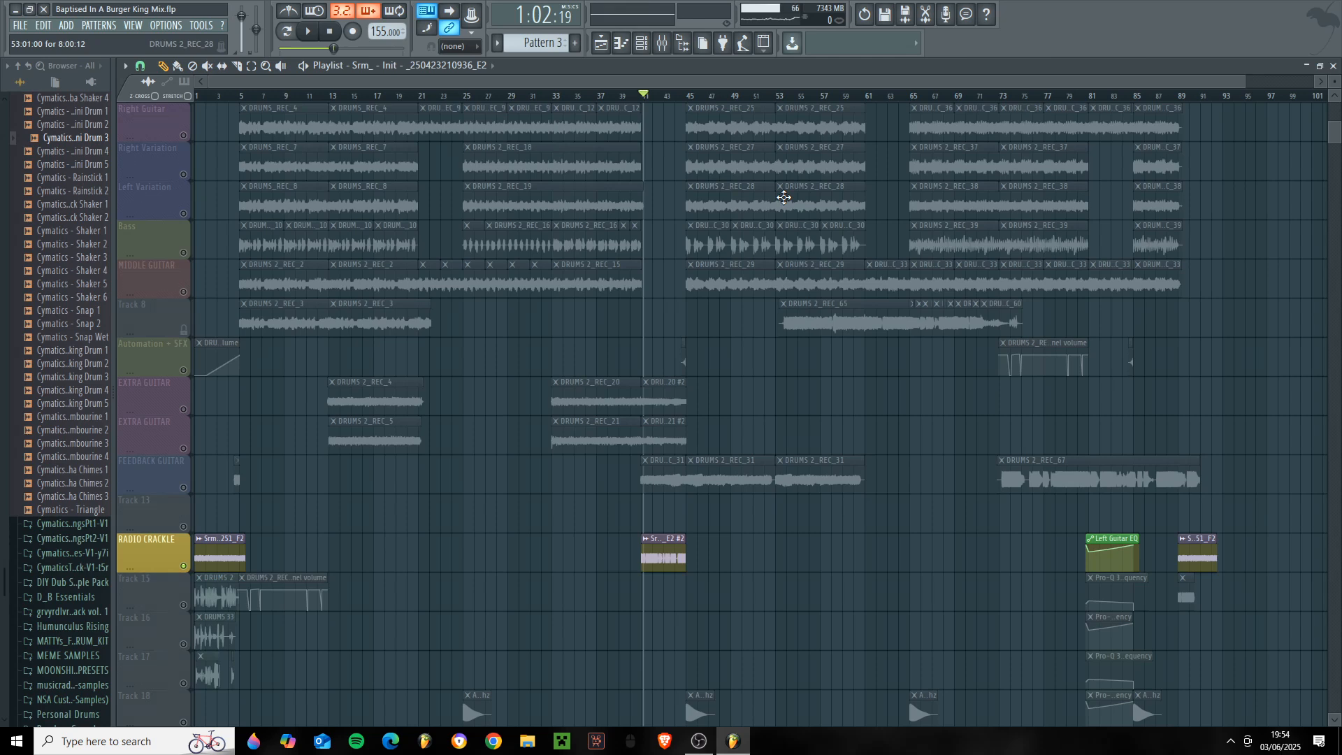
{"action": "key", "text": "space"}
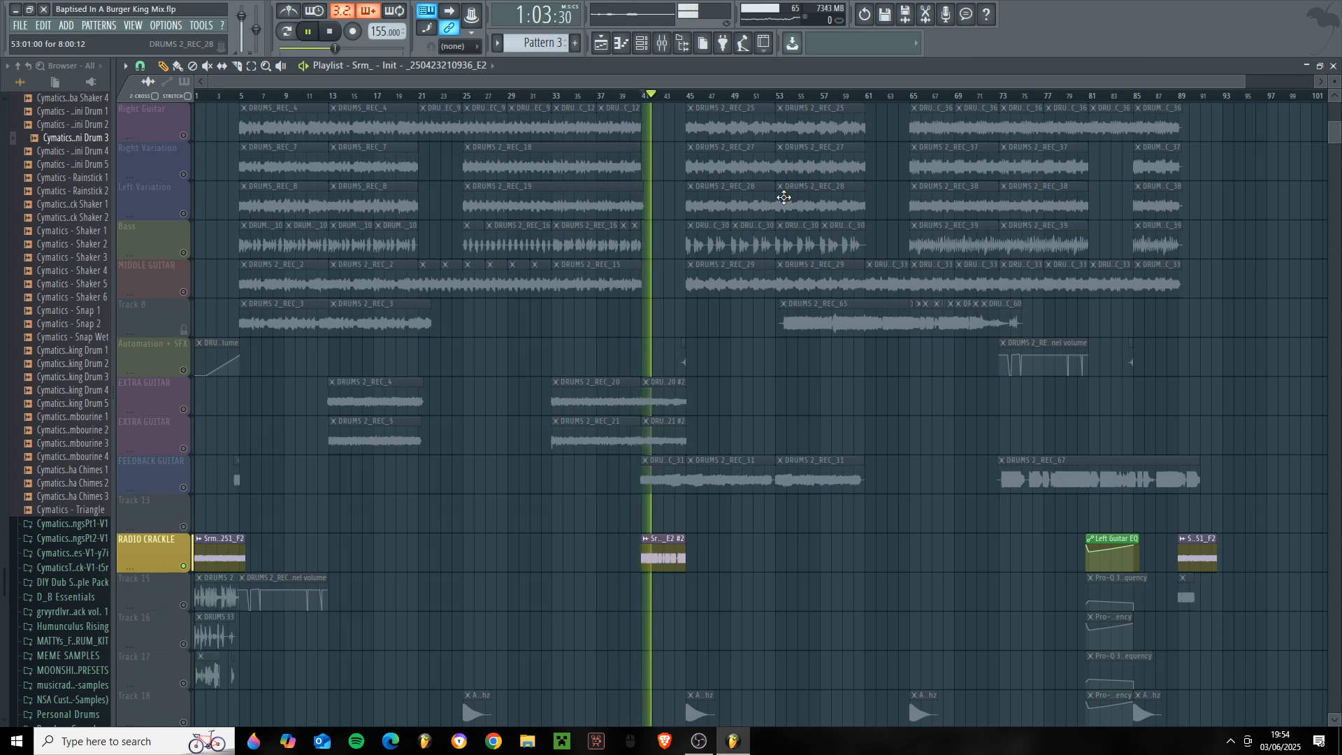
{"action": "key", "text": "space"}
- Unsolo the RADIO CRACKLE track to restore the full arrangement and look over its tracks
{"action": "right_click", "coordinate": [184, 528]}
{"action": "right_click", "coordinate": [184, 527]}
{"action": "scroll", "coordinate": [779, 629], "scroll_direction": "down", "scroll_amount": 2}
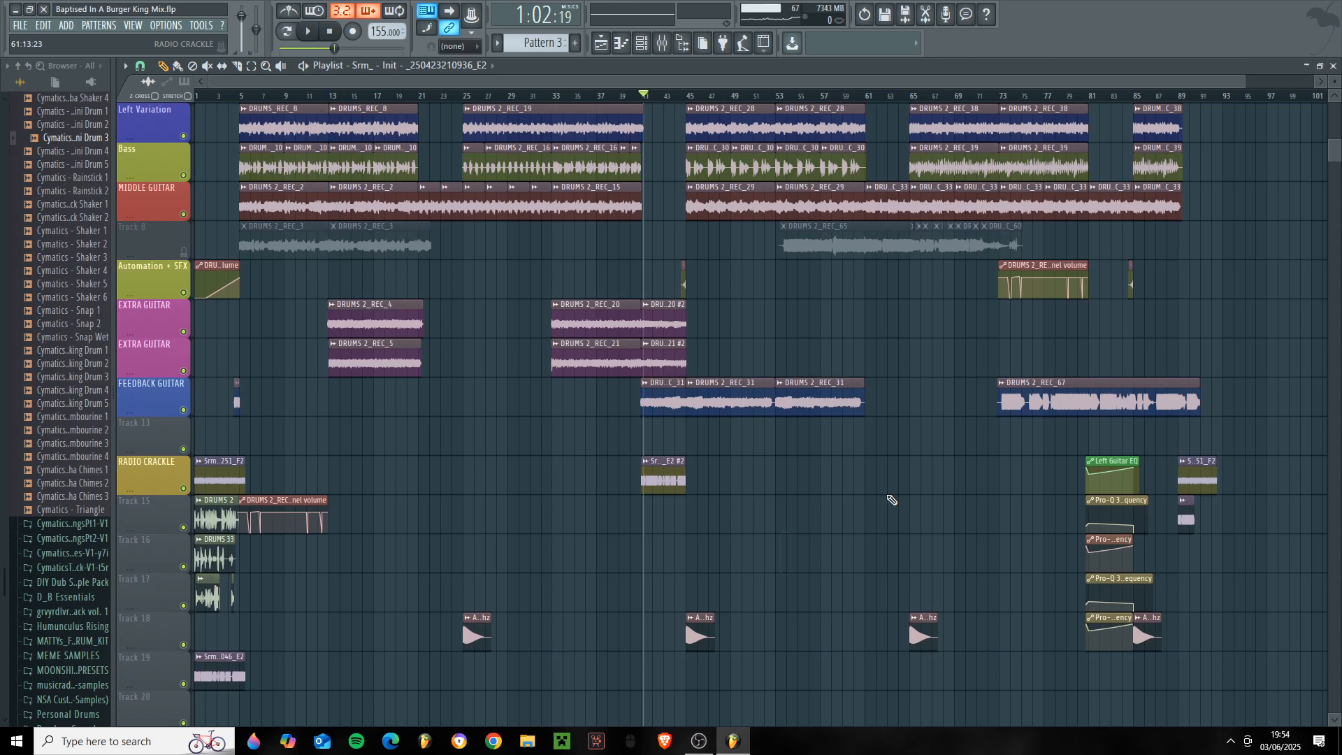
{"action": "scroll", "coordinate": [548, 512], "scroll_direction": "up", "scroll_amount": 3}
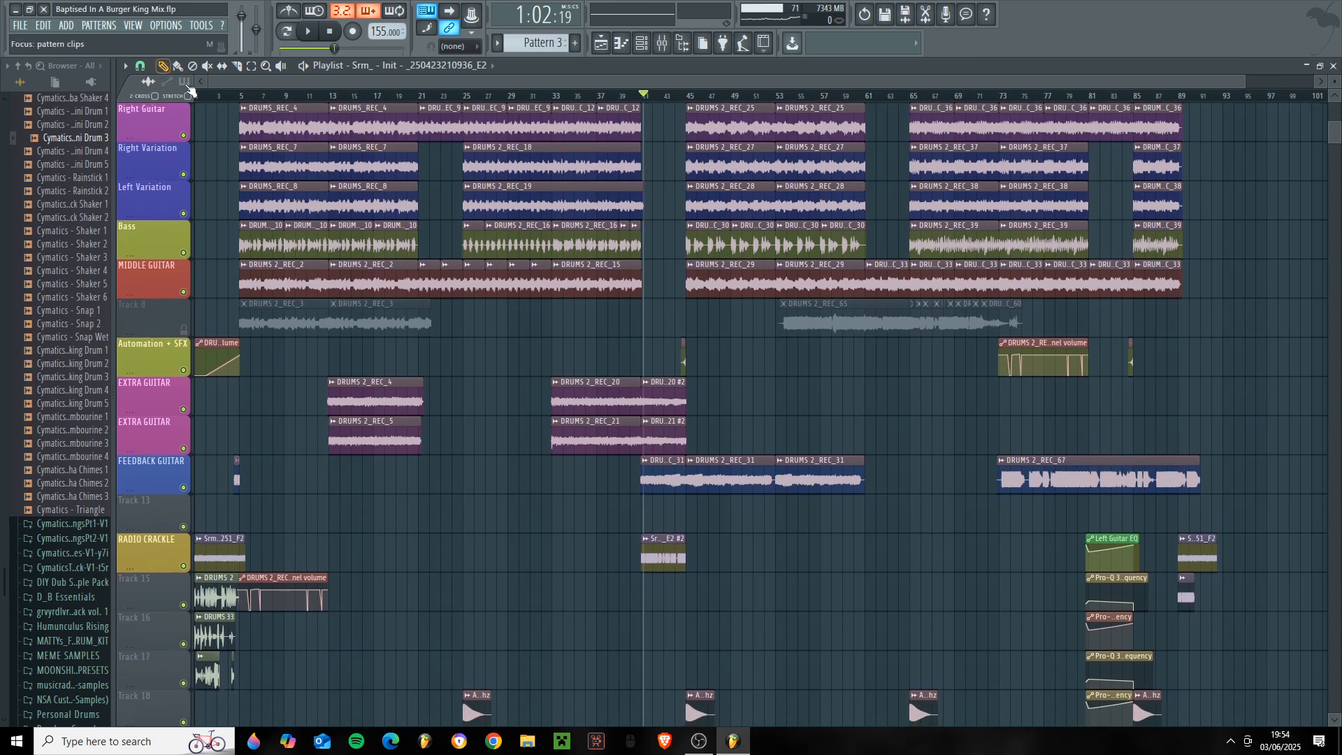
- Return the playhead to the song's start and select the Tempo automation clip on Track 23 to show it
{"action": "key", "text": "space"}
{"action": "left_click", "coordinate": [504, 596]}
{"action": "right_click", "coordinate": [502, 601]}
{"action": "scroll", "coordinate": [543, 476], "scroll_direction": "down", "scroll_amount": 9}
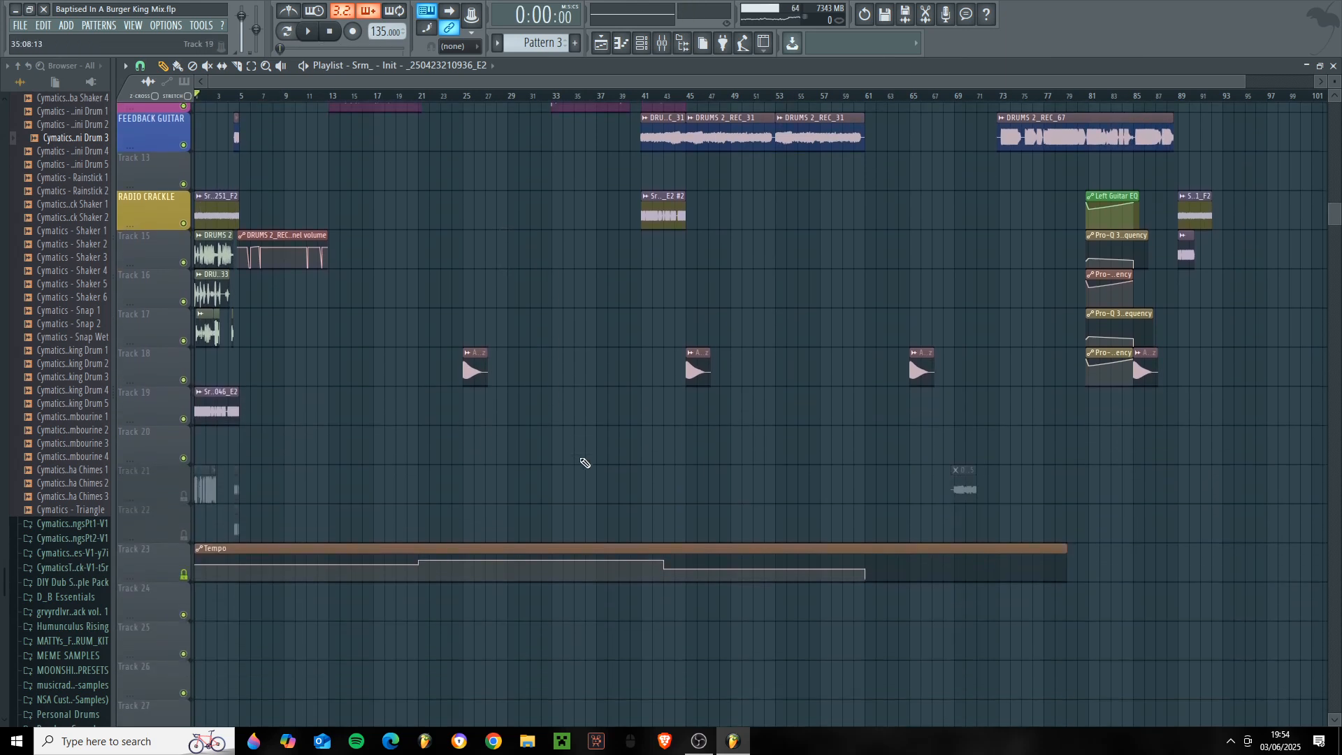
{"action": "left_click", "coordinate": [248, 549]}
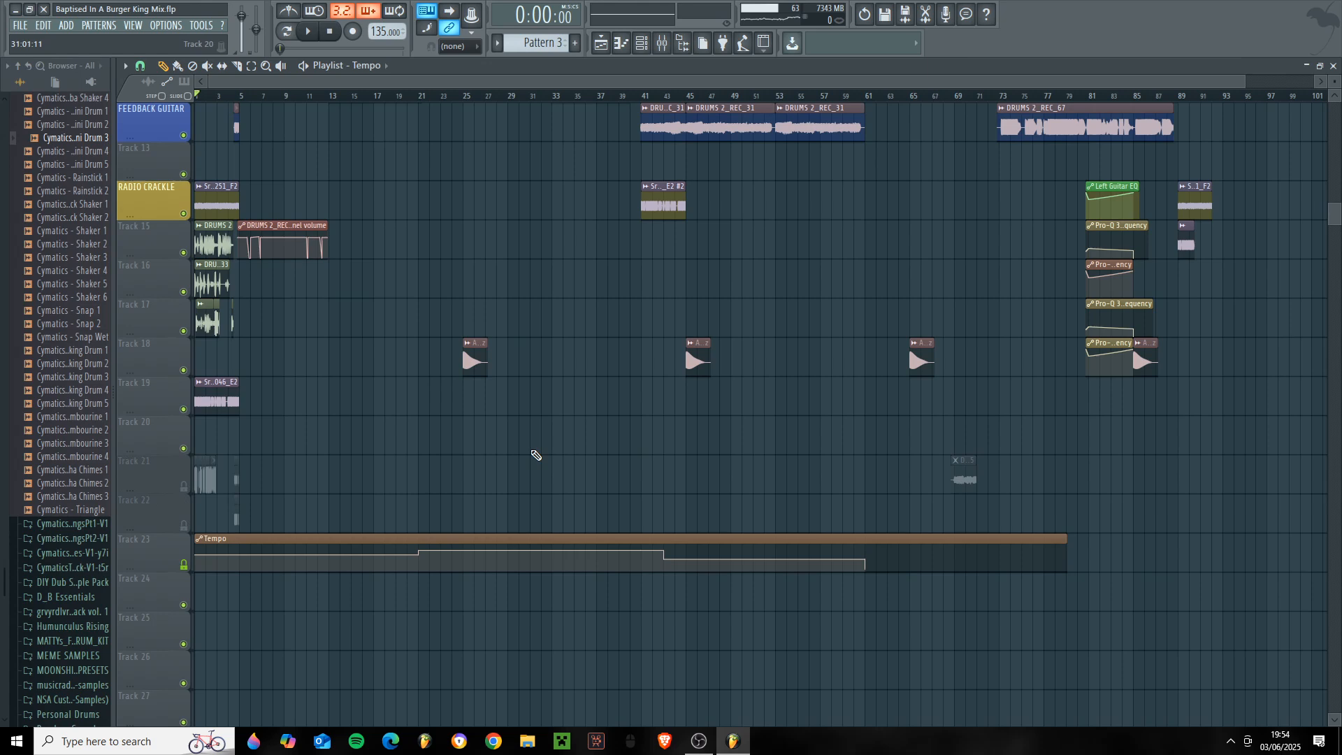
{"action": "scroll", "coordinate": [532, 455], "scroll_direction": "up", "scroll_amount": 8}
{"action": "scroll", "coordinate": [540, 516], "scroll_direction": "up", "scroll_amount": 3}
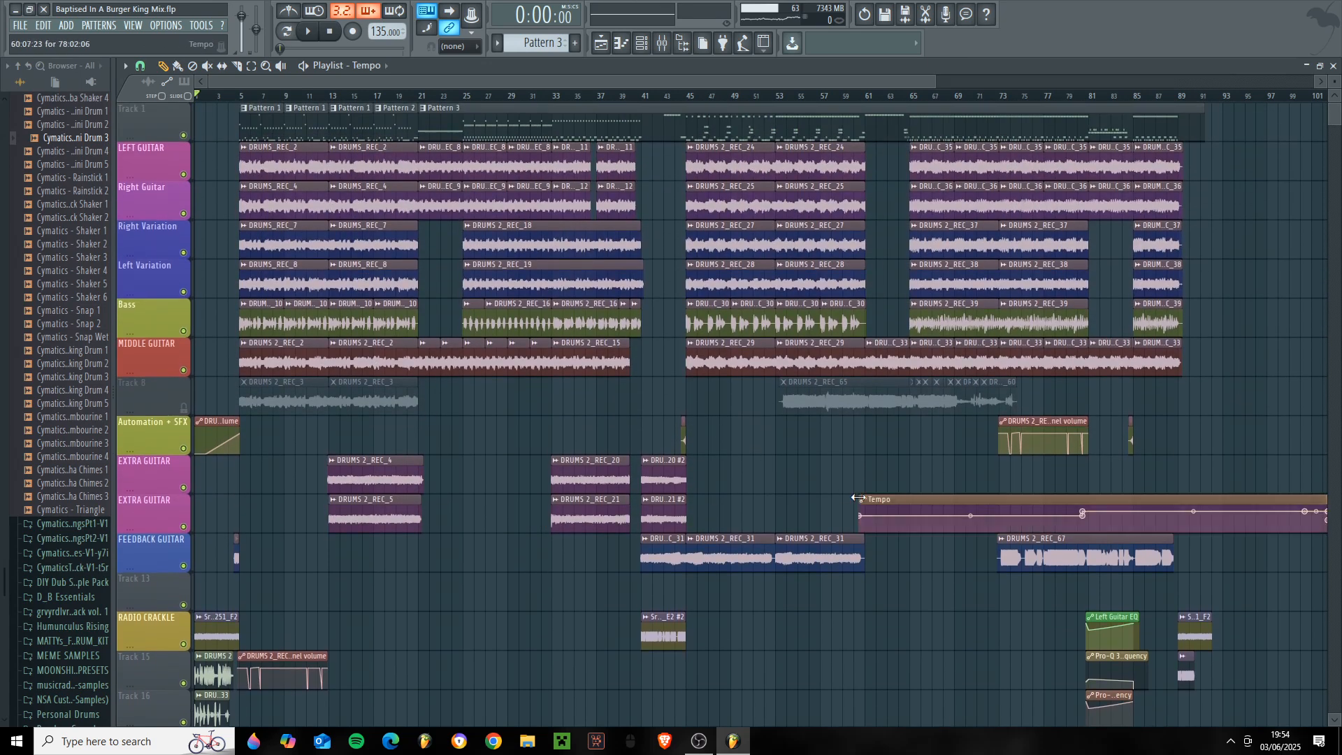